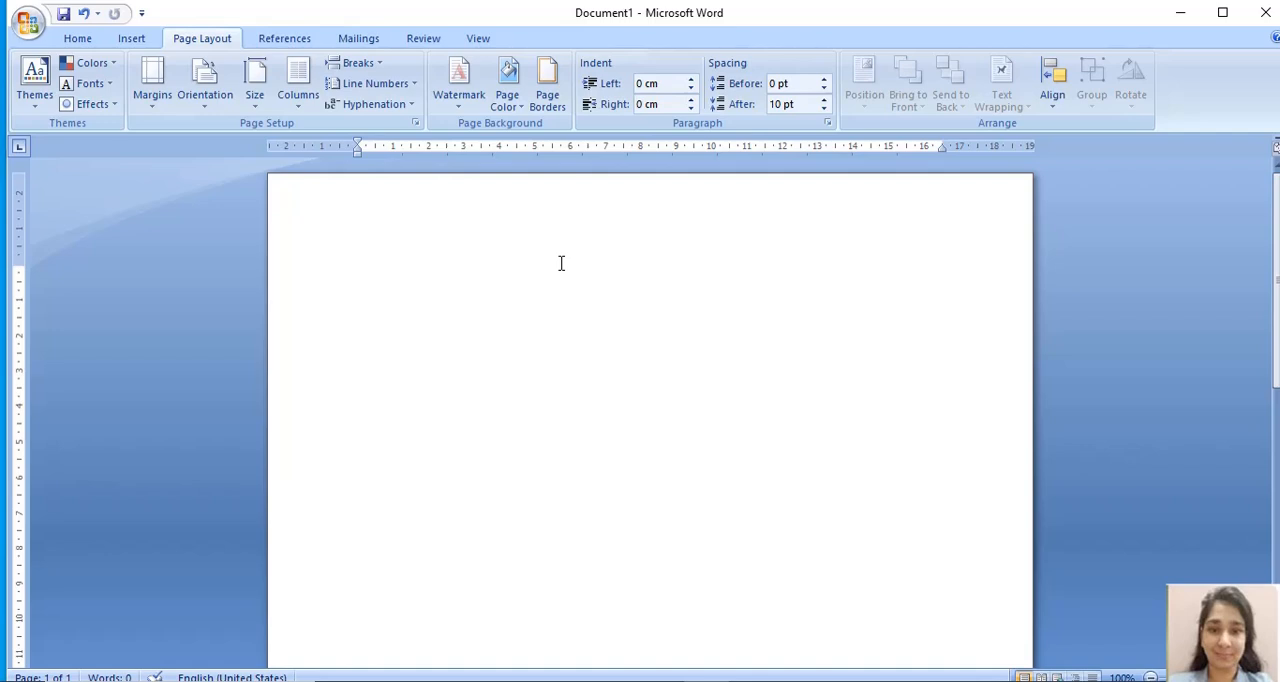
- Generate three paragraphs of sample text with five sentences each using =rand(3,5)
type("=rand(3,")
type("5)")
key("Return")
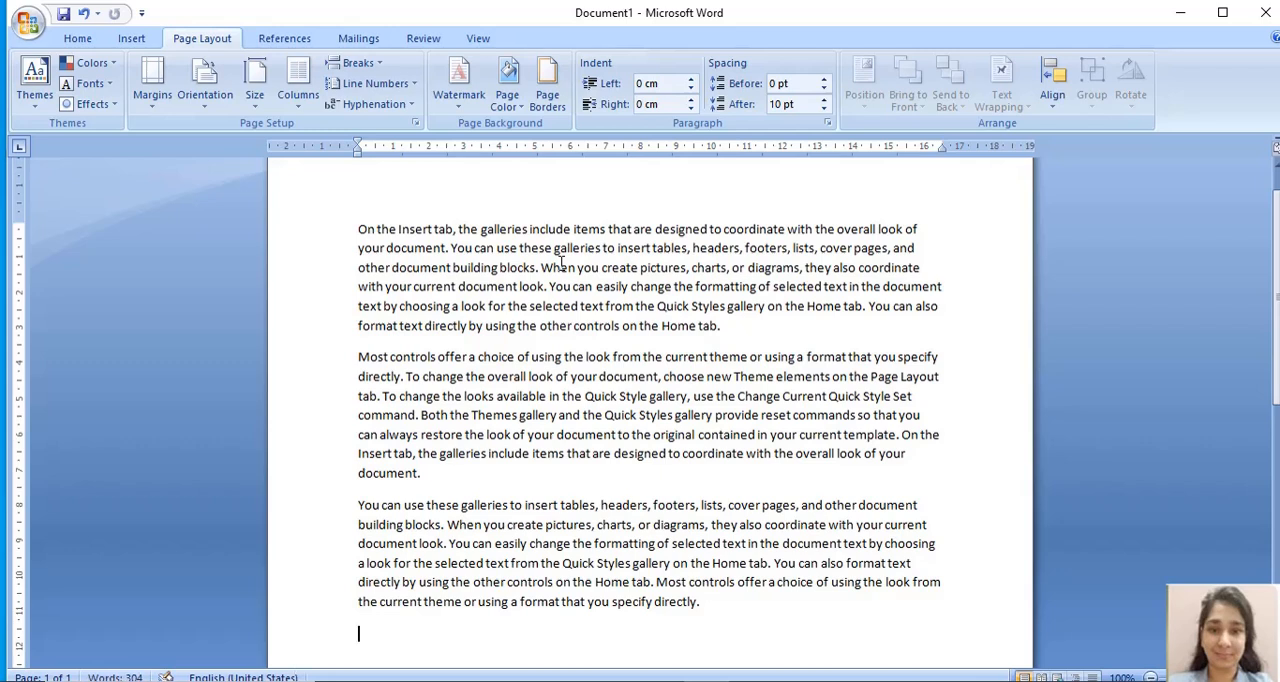
- Increase the right indent of the first paragraph to 6.7 cm
key("Up")
key("Up")
key("Up")
key("Up")
key("Up")
key("Up")
key("Up")
key("Up")
key("Up")
key("Up")
key("Up")
key("Up")
key("Up")
key("Up")
key("Up")
key("Up")
left_click_drag(356, 229, 712, 328)
left_click(564, 378)
left_click_drag(357, 228, 732, 326)
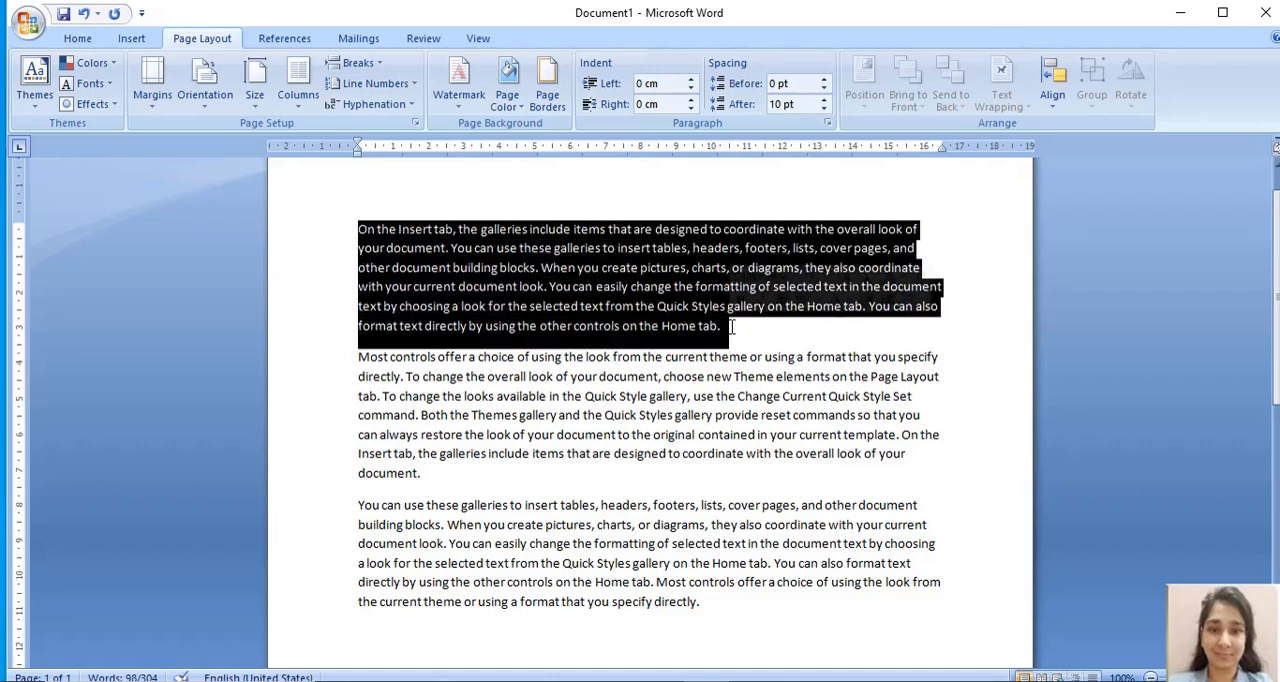
left_click(690, 109)
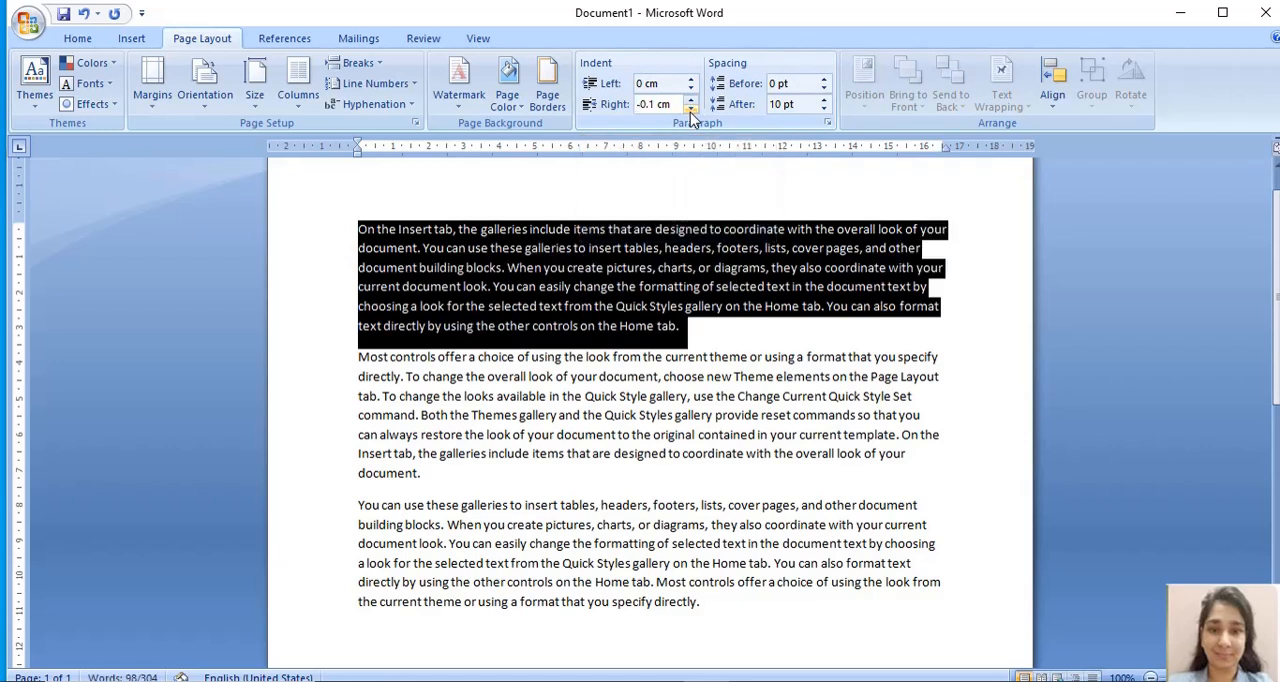
left_click(690, 102)
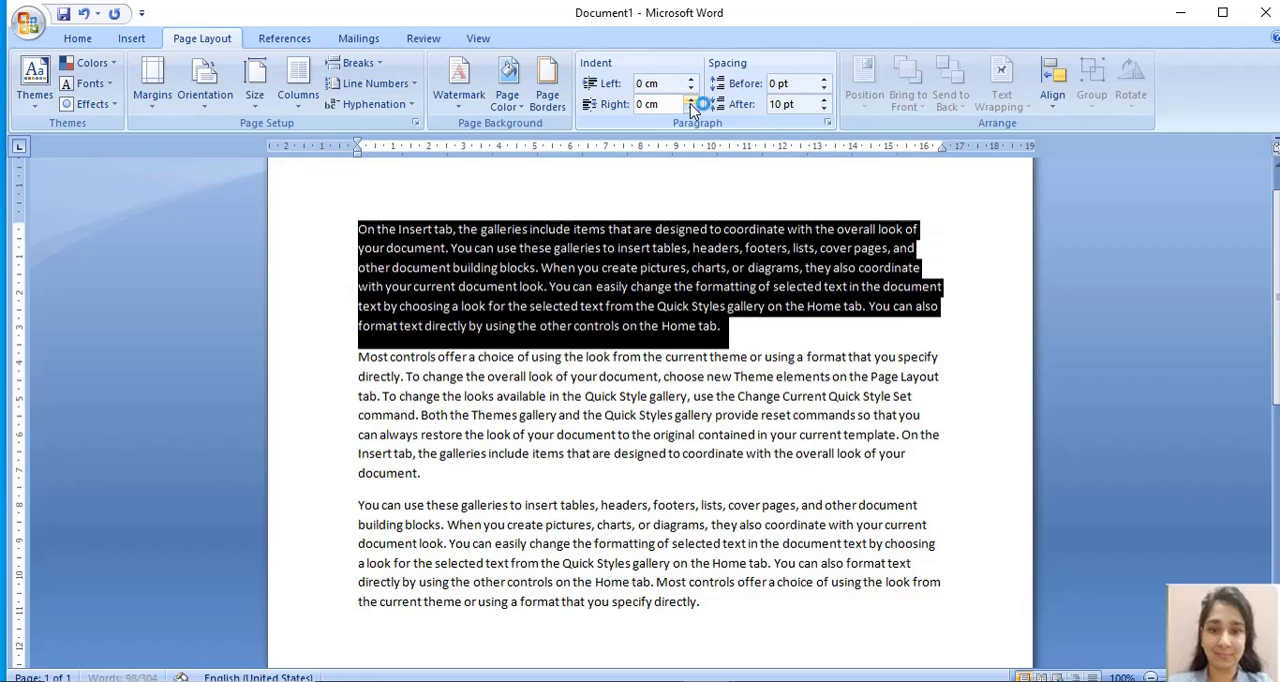
left_click(690, 102)
left_click(690, 102)
left_click(690, 102)
left_click(690, 102)
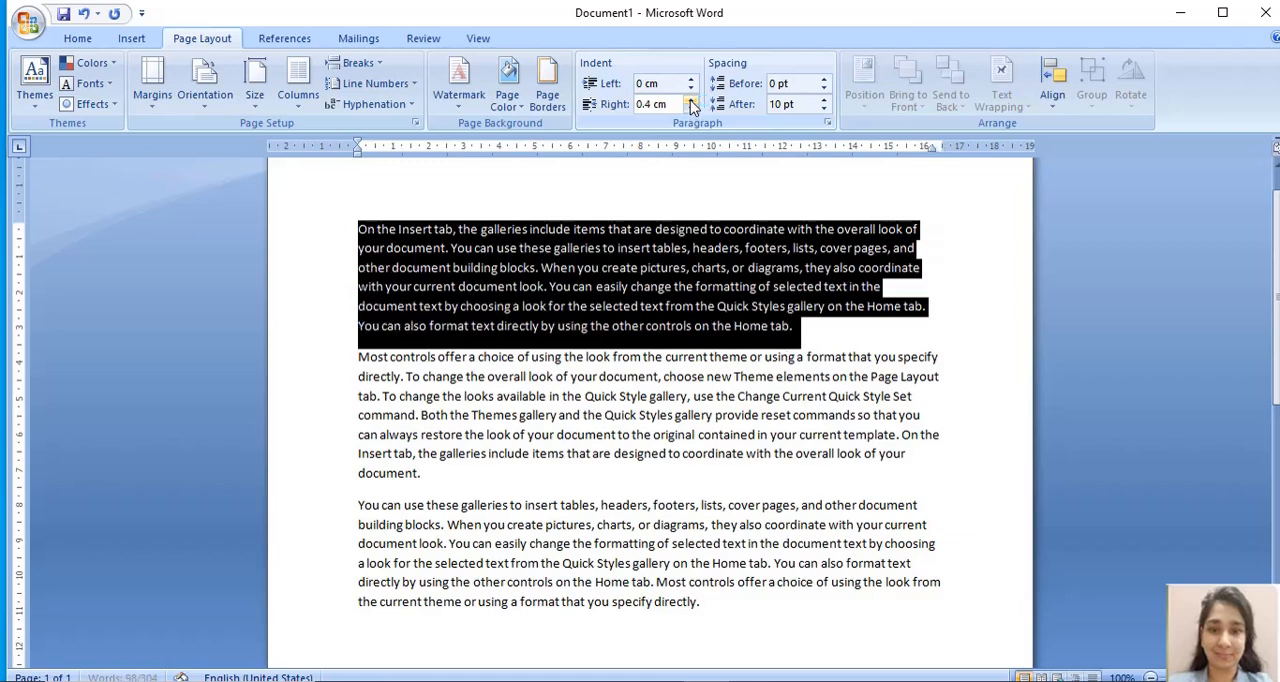
left_click(690, 102)
left_click(690, 102)
left_click(690, 102)
left_click(690, 102)
left_click(690, 102)
left_click(690, 102)
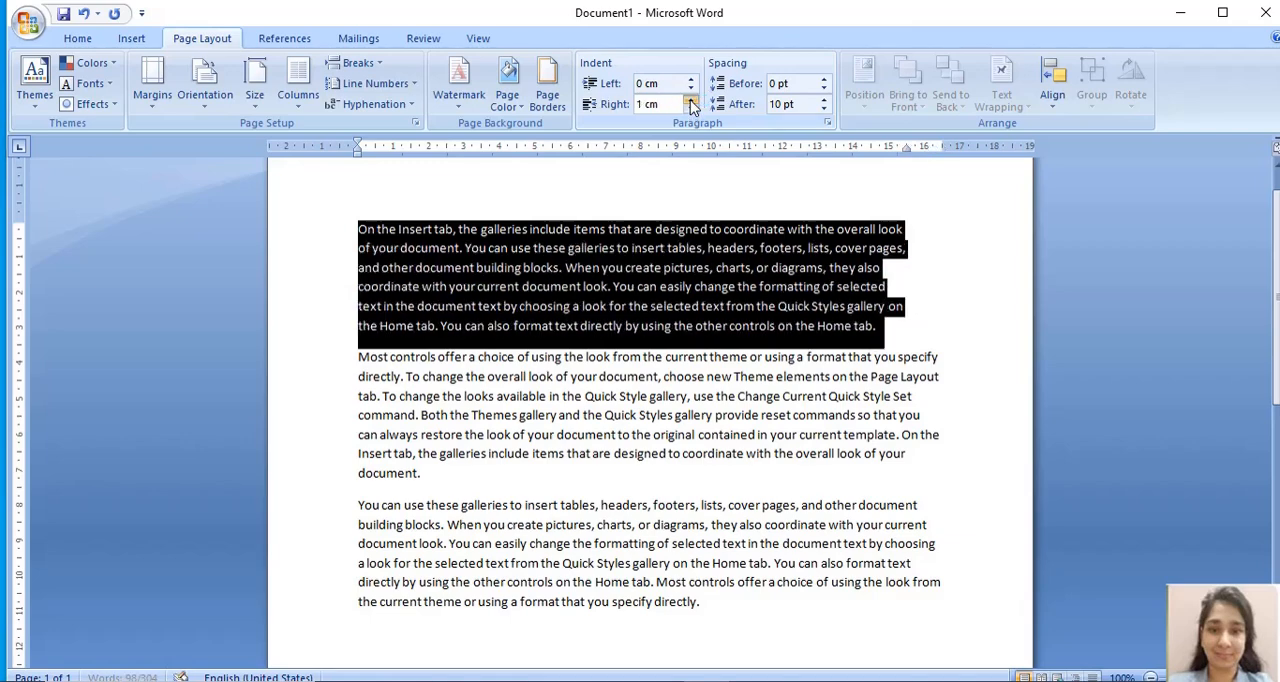
left_click(690, 102)
left_click(690, 102)
left_click(690, 102)
left_click(690, 102)
left_click(690, 102)
left_click(690, 102)
left_click(690, 102)
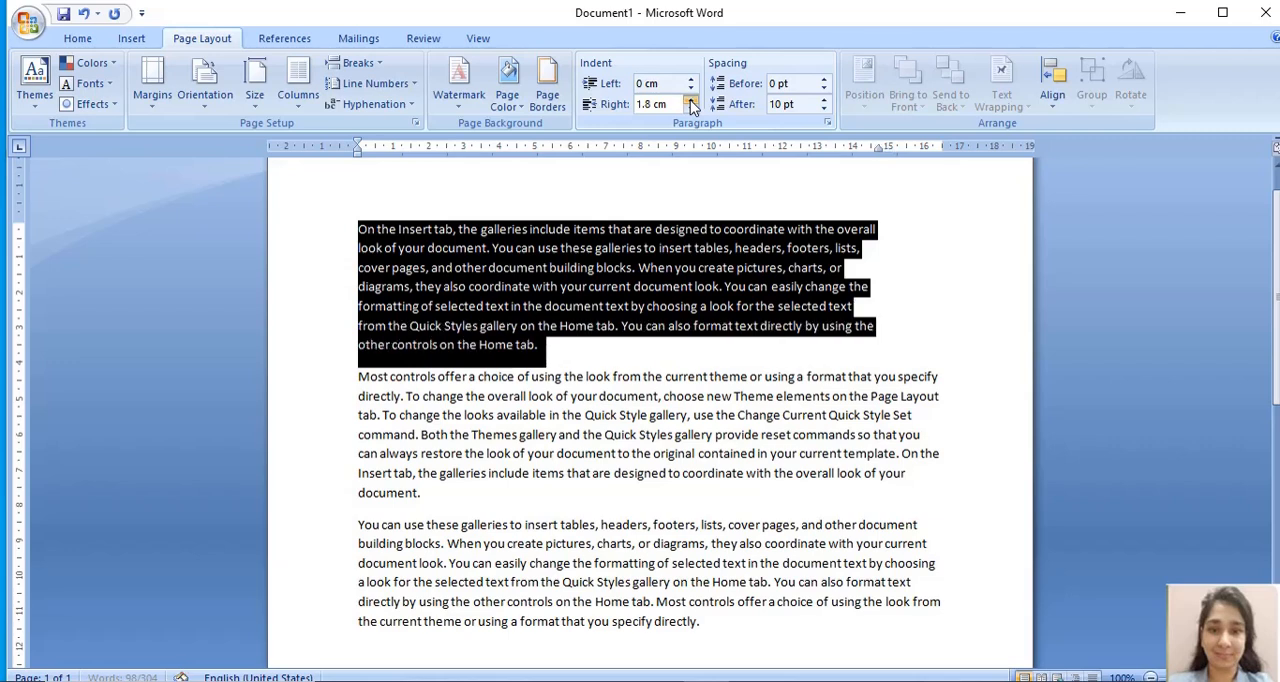
left_click(690, 102)
left_click(690, 102)
left_click(690, 102)
left_click(690, 102)
left_click(690, 102)
left_click(690, 102)
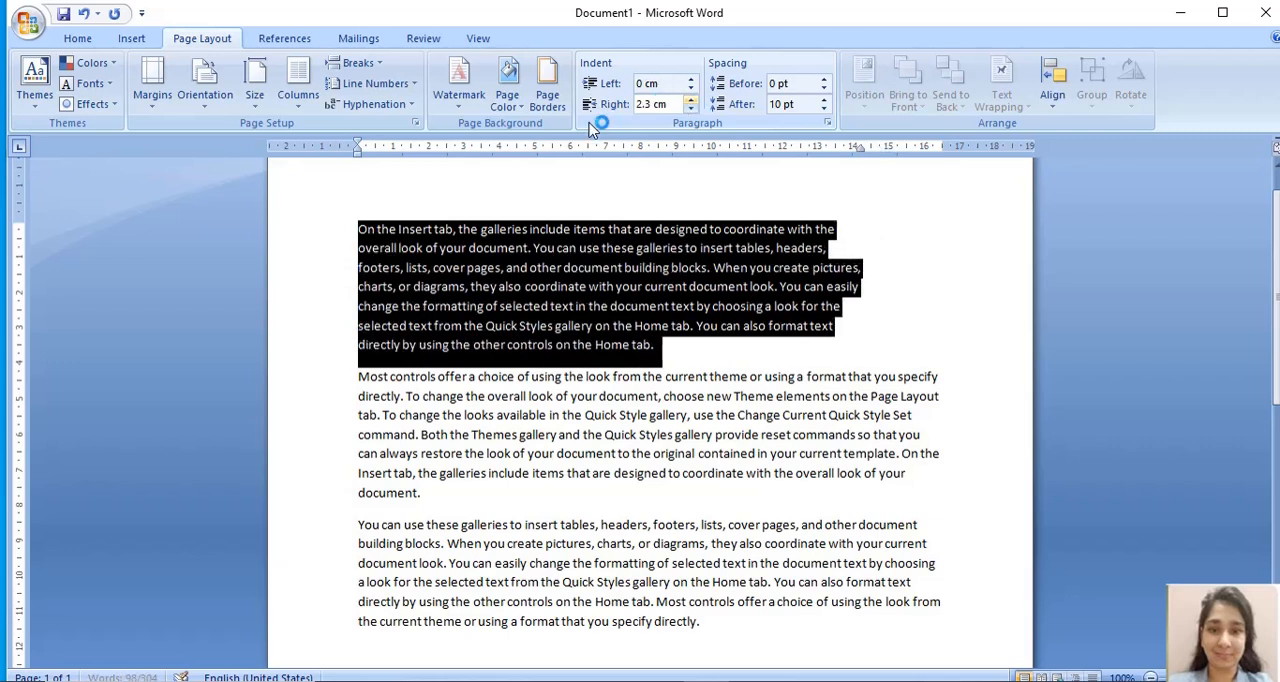
left_click(691, 103)
left_click(691, 103)
left_click(691, 103)
left_click(691, 103)
left_click(691, 103)
left_click(691, 103)
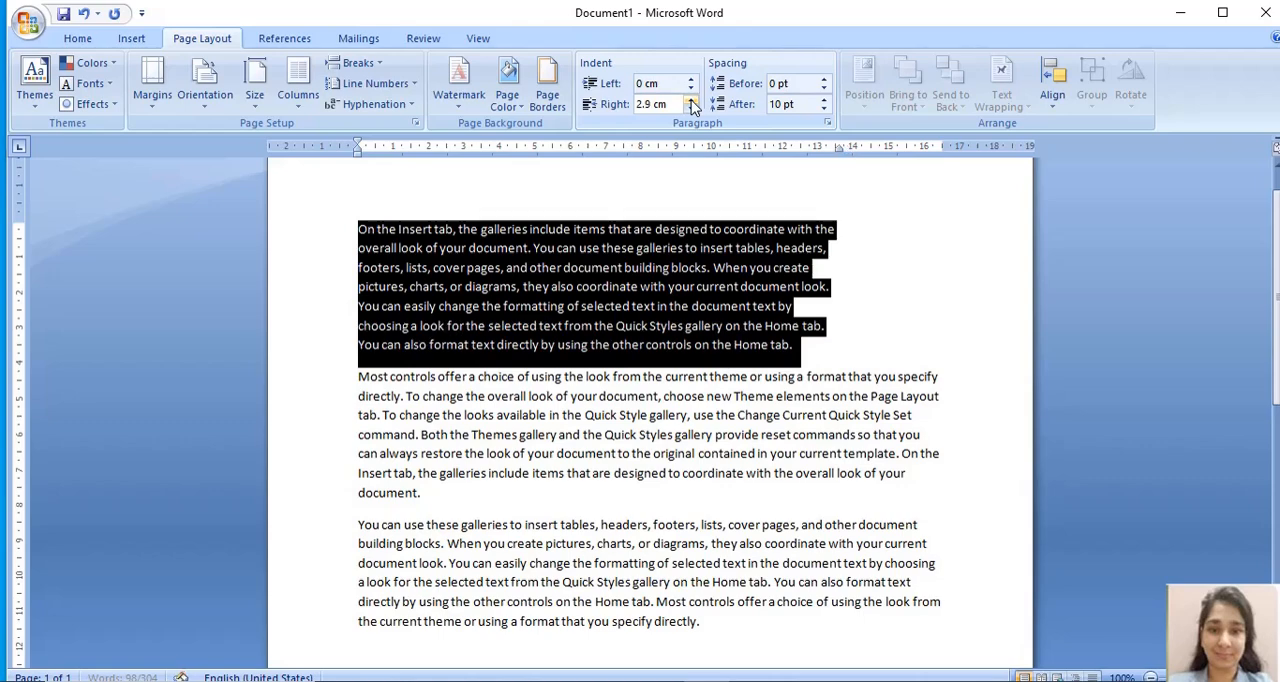
left_click(691, 103)
left_click(691, 103)
left_click(691, 103)
left_click(691, 103)
left_click(691, 103)
left_click(691, 103)
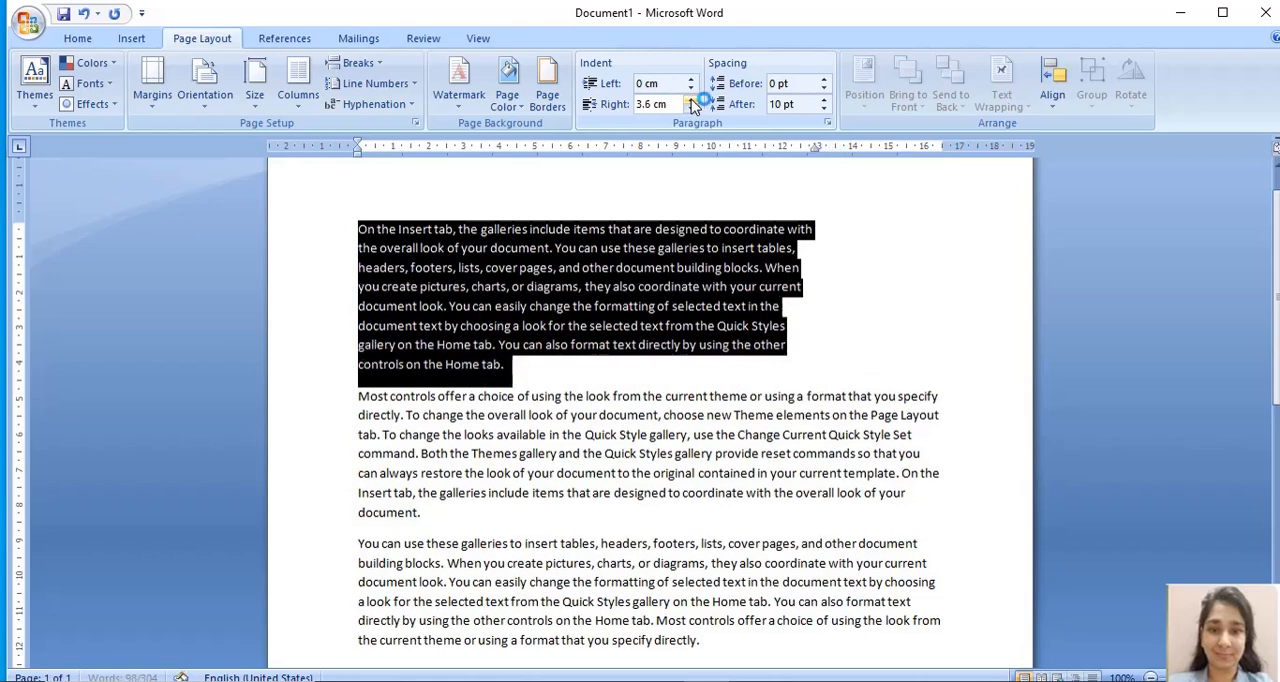
left_click(691, 103)
left_click(691, 103)
left_click(691, 103)
left_click(691, 103)
left_click(691, 103)
left_click(691, 103)
left_click(691, 103)
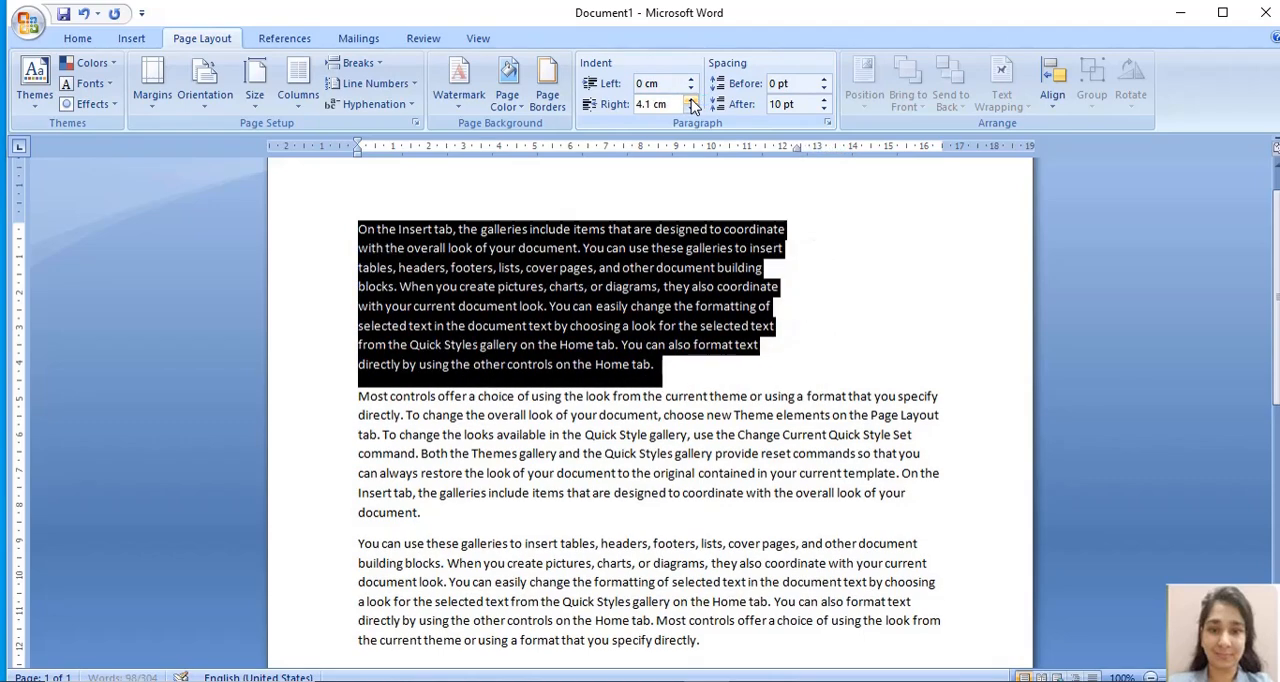
left_click(691, 103)
left_click(691, 103)
left_click(691, 103)
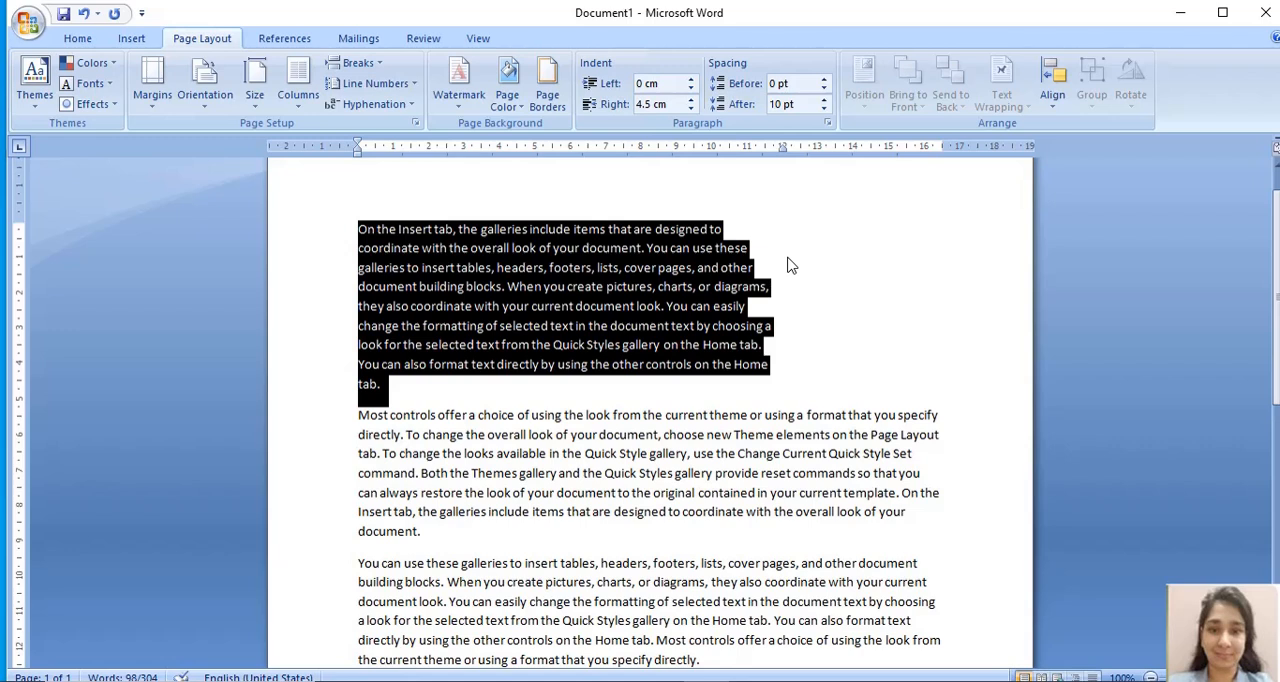
left_click(690, 99)
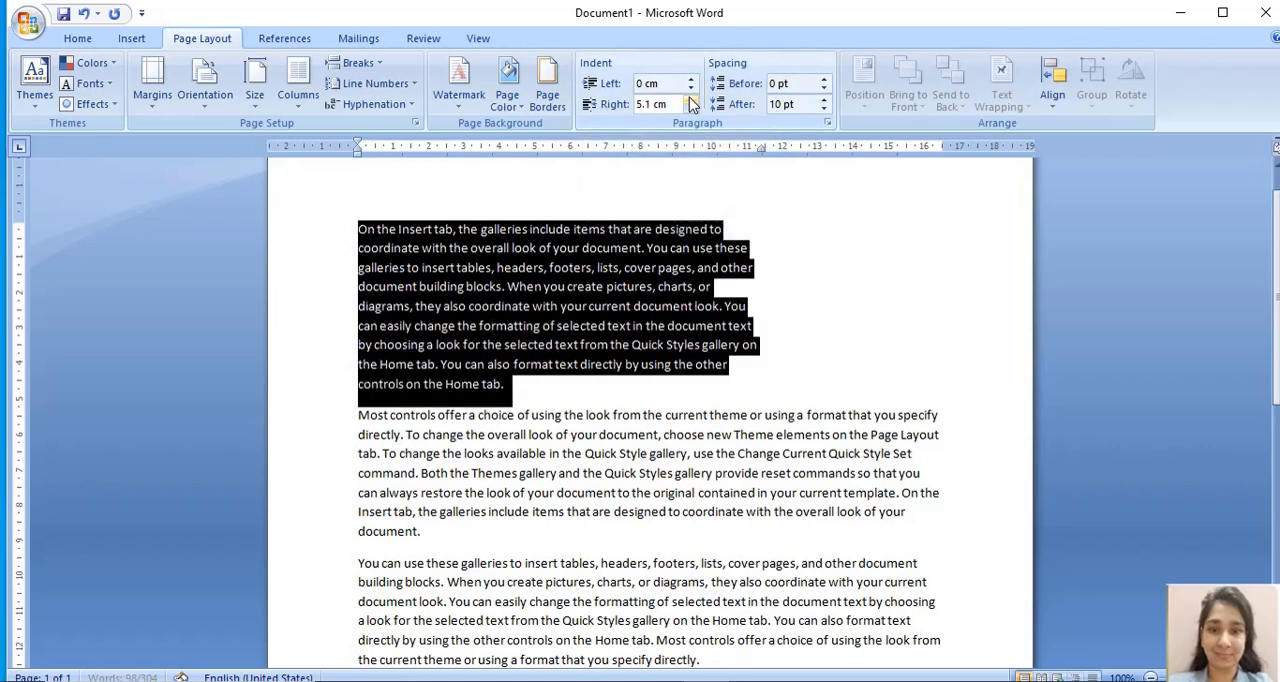
left_click(690, 99)
left_click(690, 99)
left_click(690, 99)
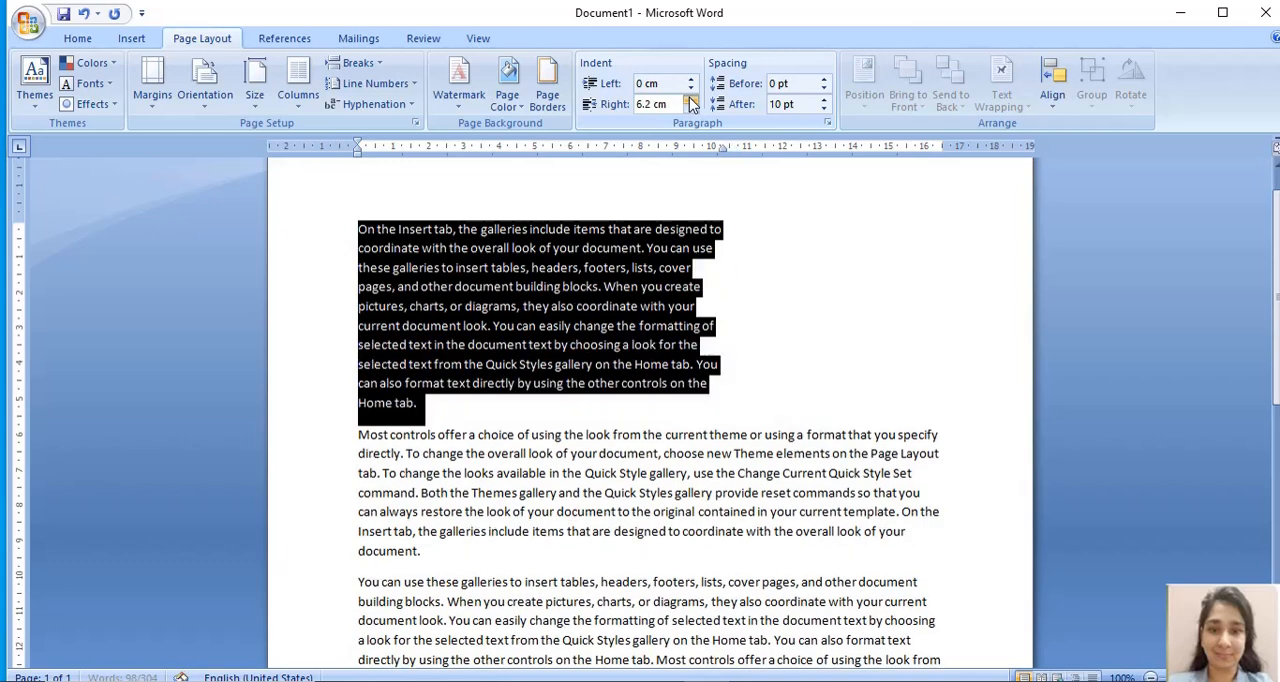
left_click(690, 99)
left_click(690, 99)
left_click(690, 99)
left_click(690, 99)
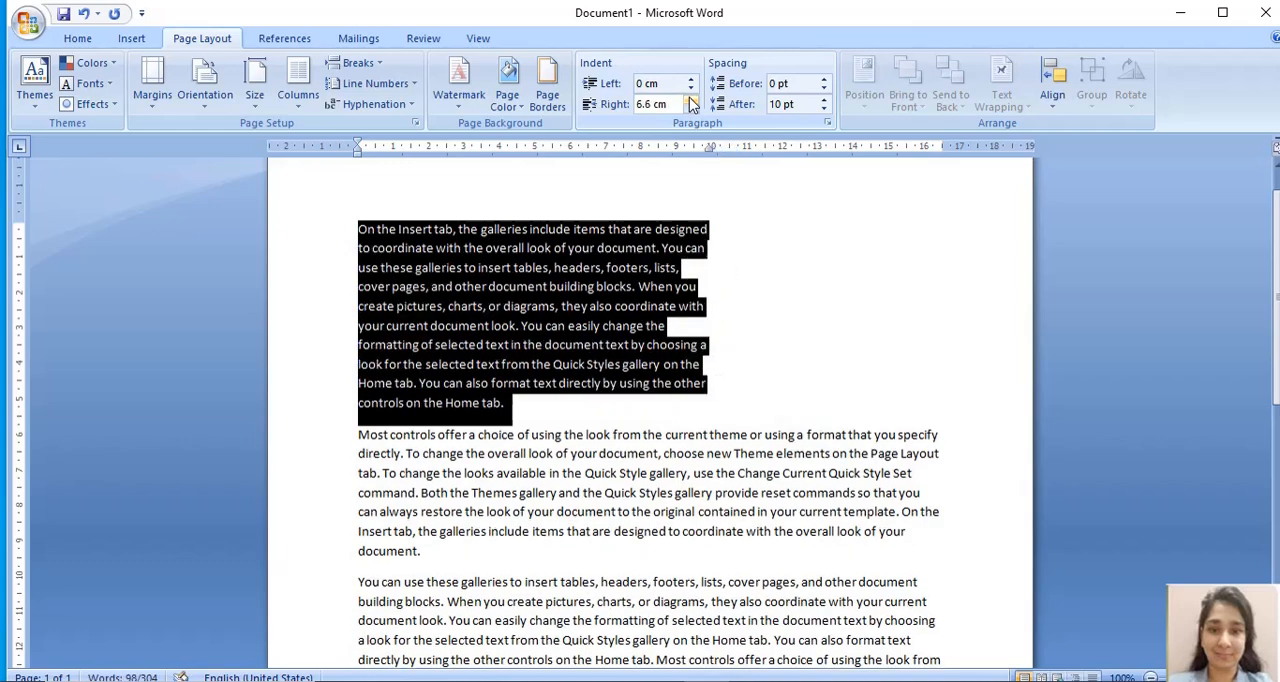
left_click(690, 99)
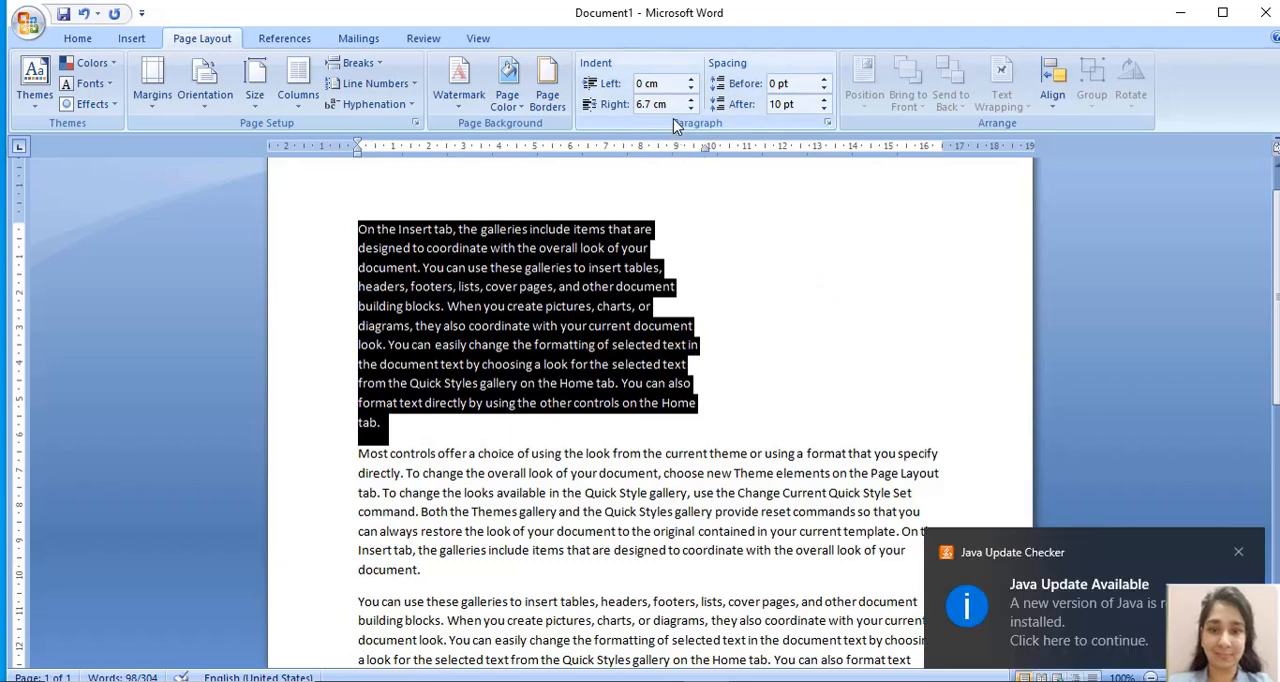
- Dismiss the Java update notification and raise the first paragraph's right indent to 7.7 cm
left_click(1239, 553)
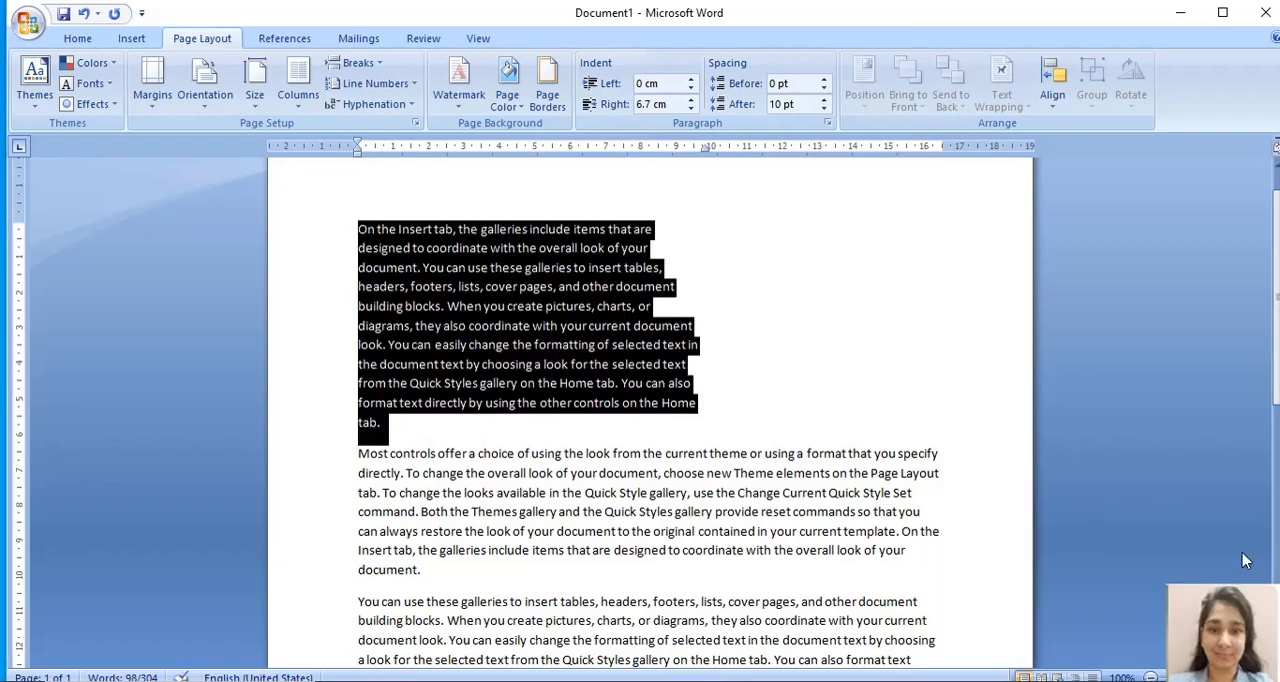
left_click(690, 100)
left_click(690, 100)
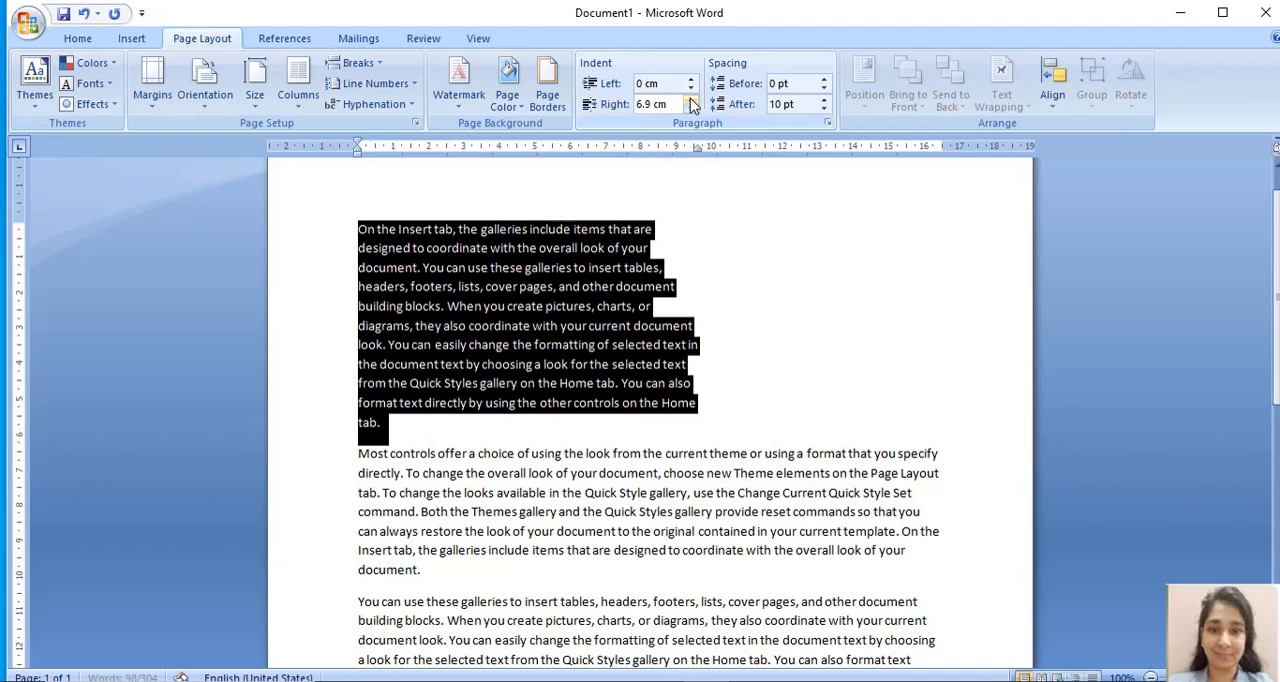
left_click(690, 100)
left_click(690, 100)
left_click(690, 100)
left_click(690, 100)
left_click(690, 100)
left_click(690, 100)
left_click(690, 100)
left_click(690, 100)
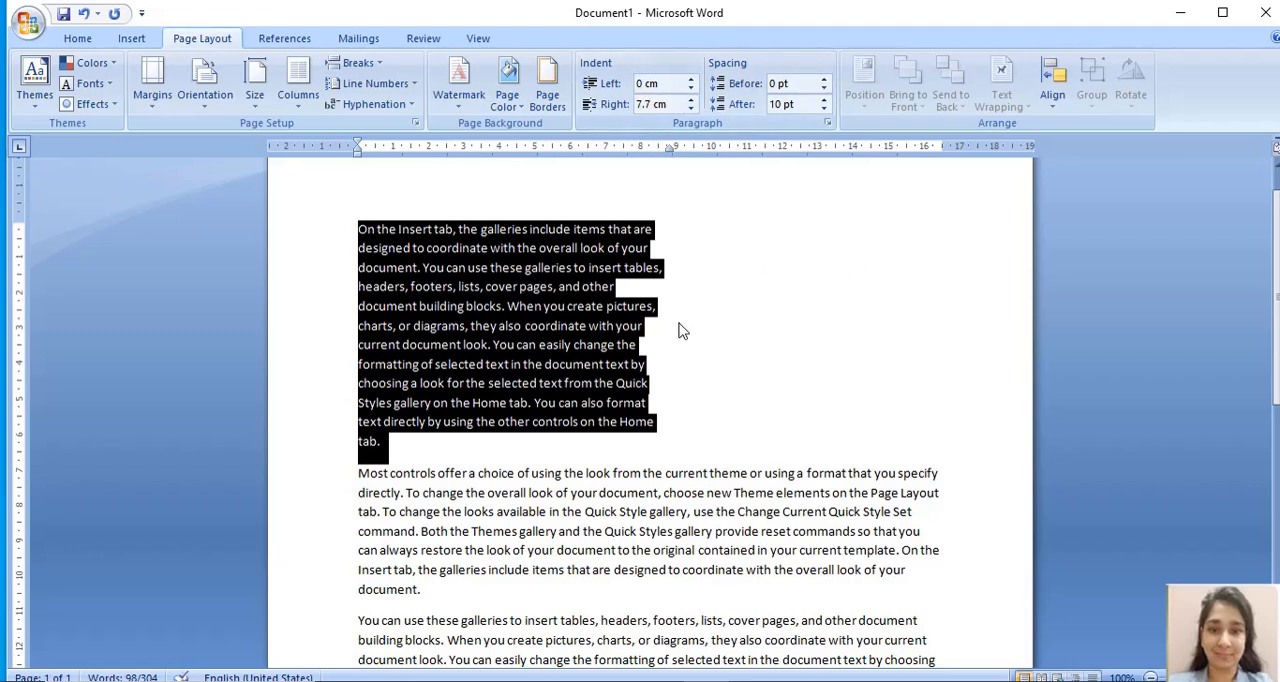
left_click(468, 452)
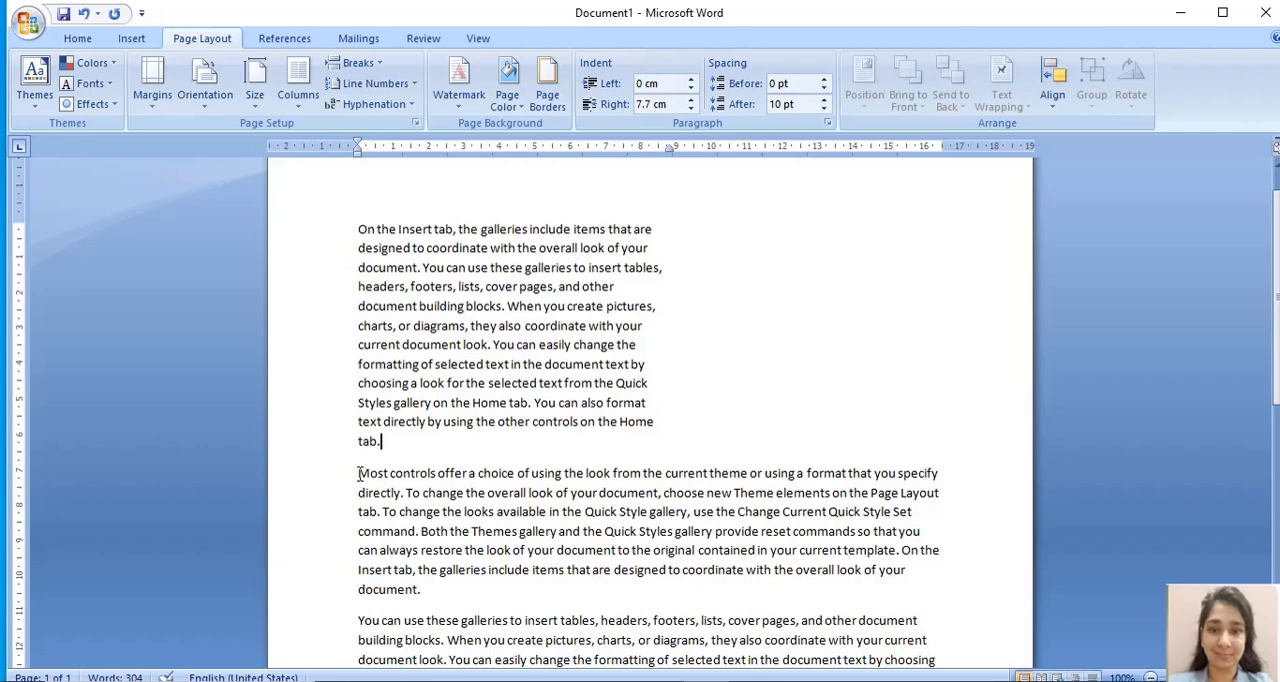
- Set the left indent of the second paragraph, beginning "Most controls offer", to 7 cm
left_click_drag(358, 474, 430, 590)
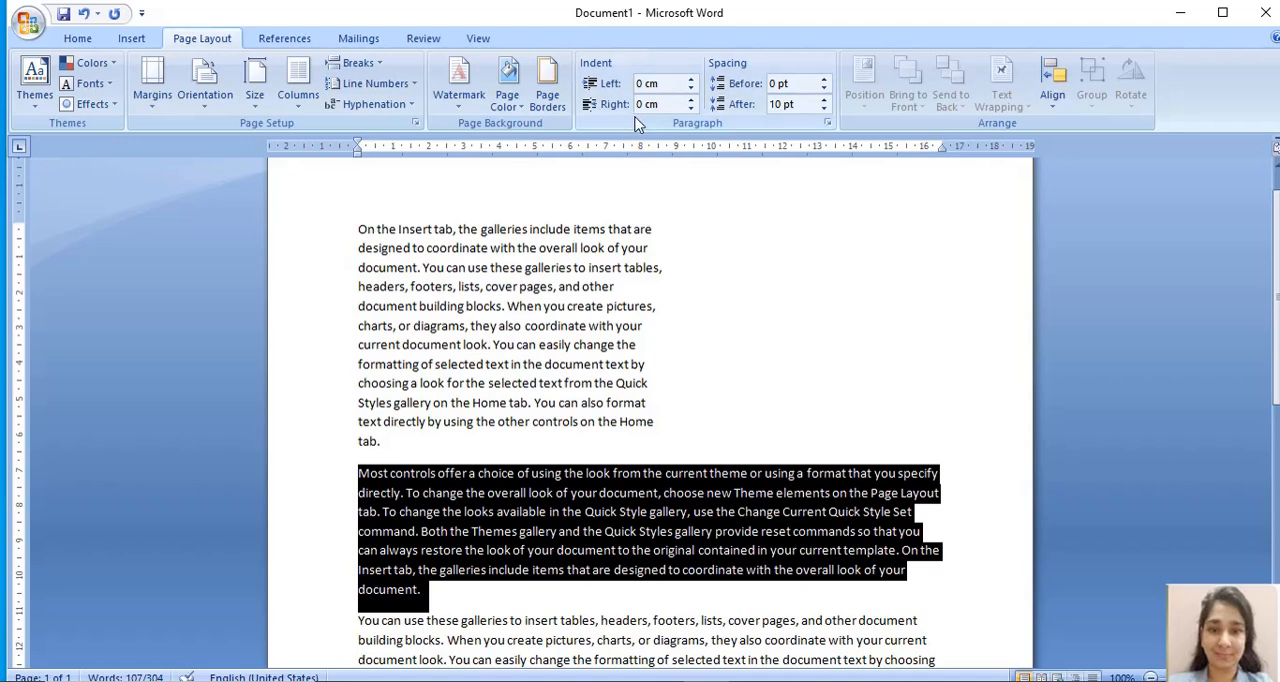
left_click(693, 80)
left_click_drag(693, 80, 693, 83)
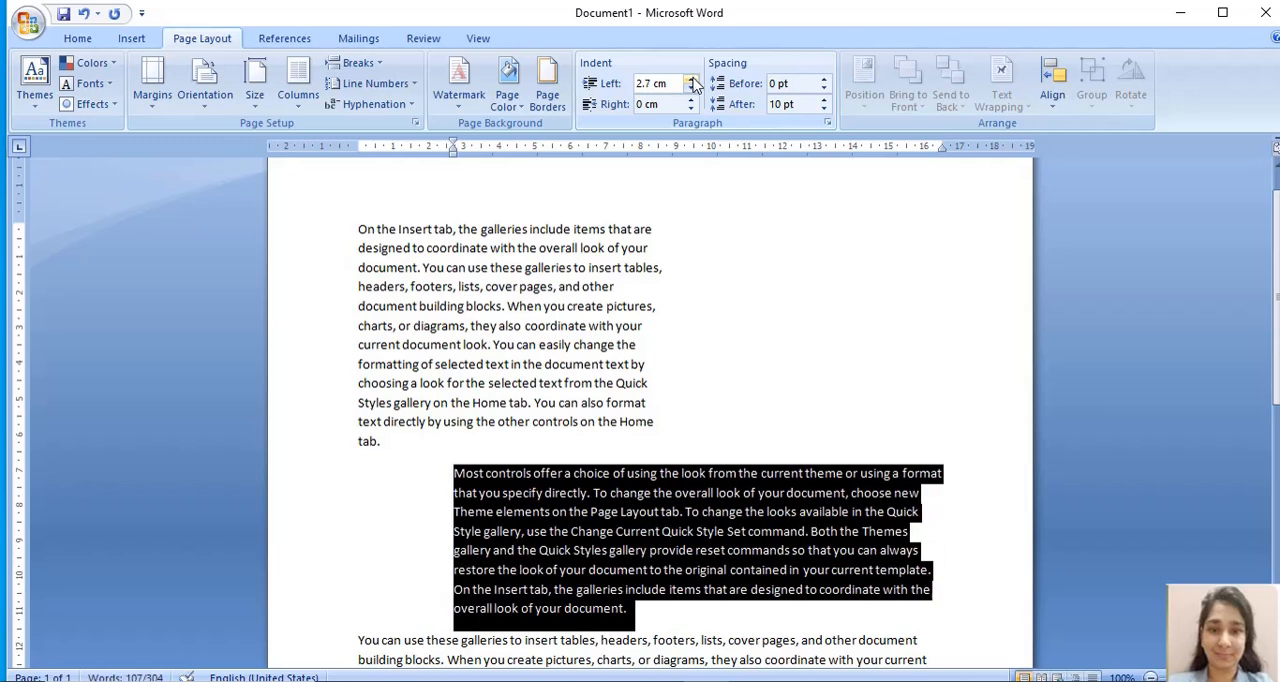
left_click_drag(693, 83, 666, 84)
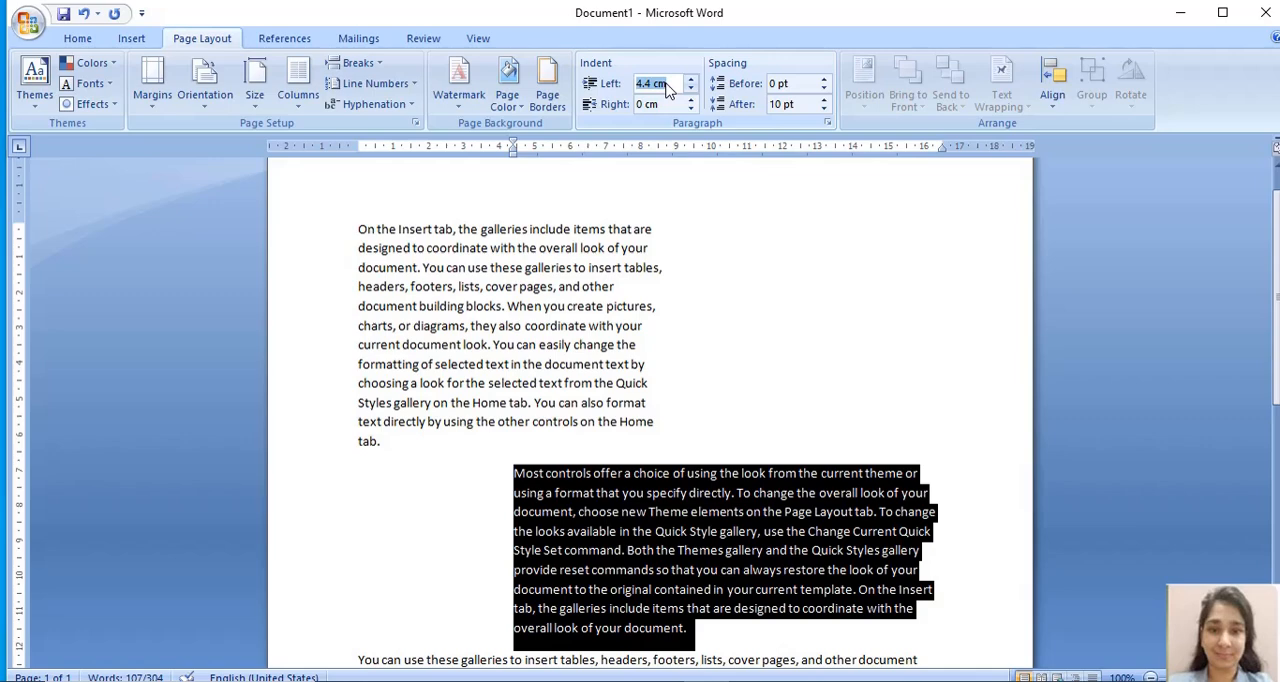
type("7 cm")
key("Return")
left_click(900, 306)
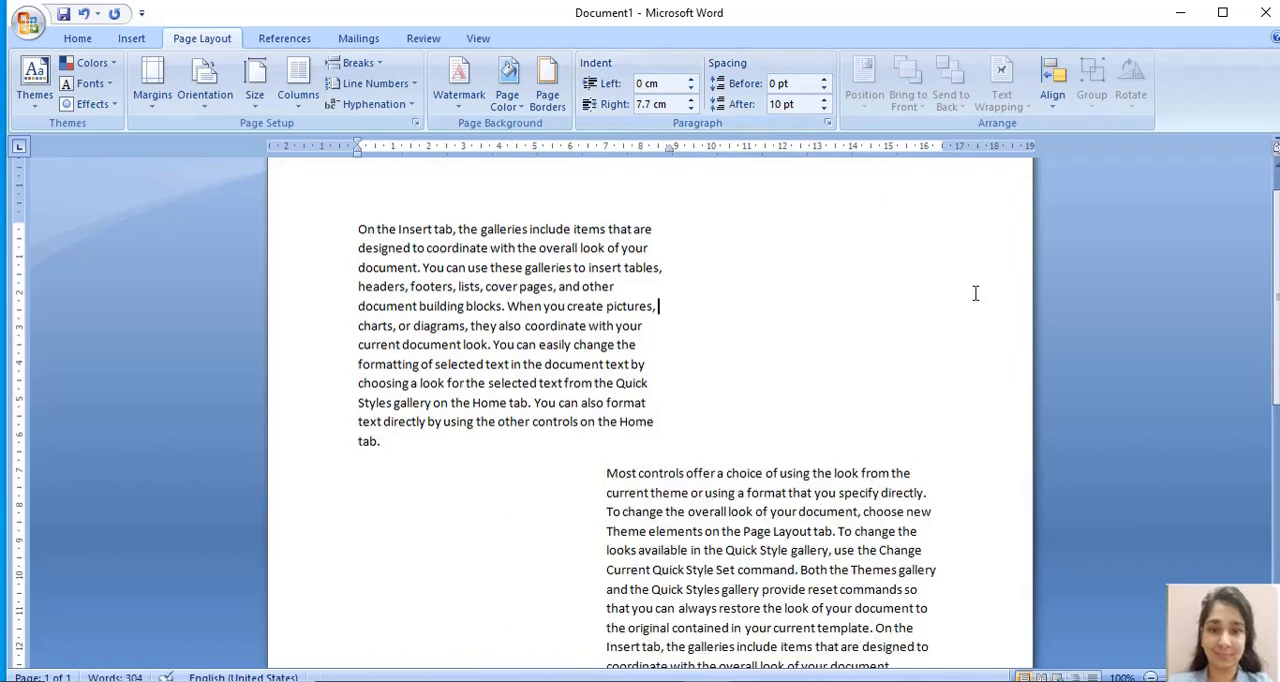
- Check the indent values of the second paragraph and the right indent used for the first paragraph
scroll(1276, 318, "down", 2)
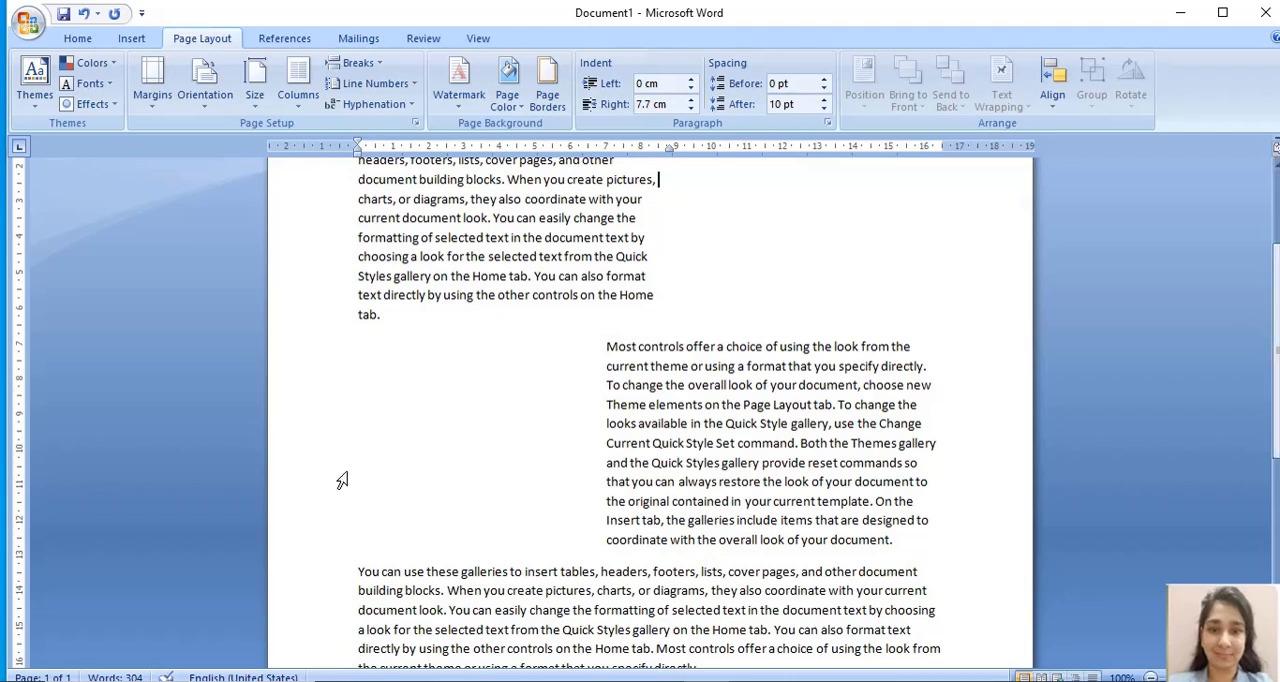
left_click(611, 481)
left_click_drag(1275, 304, 1275, 268)
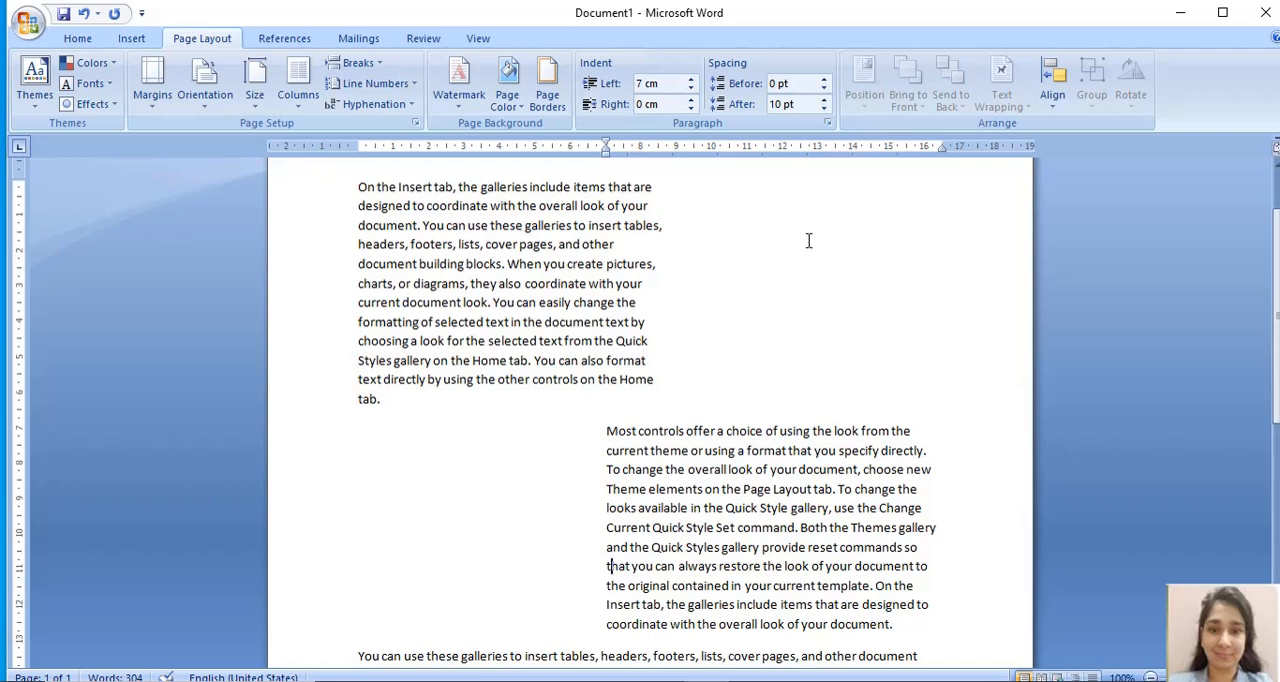
scroll(1266, 337, "down", 4)
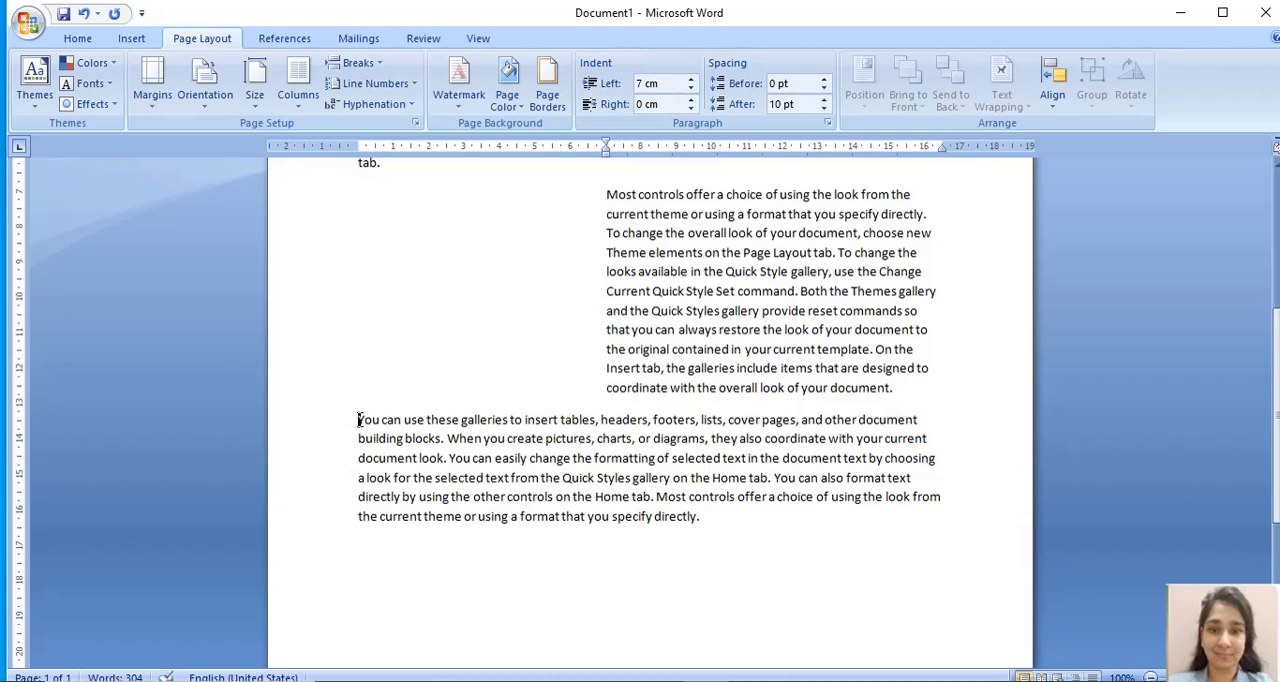
left_click_drag(358, 419, 708, 520)
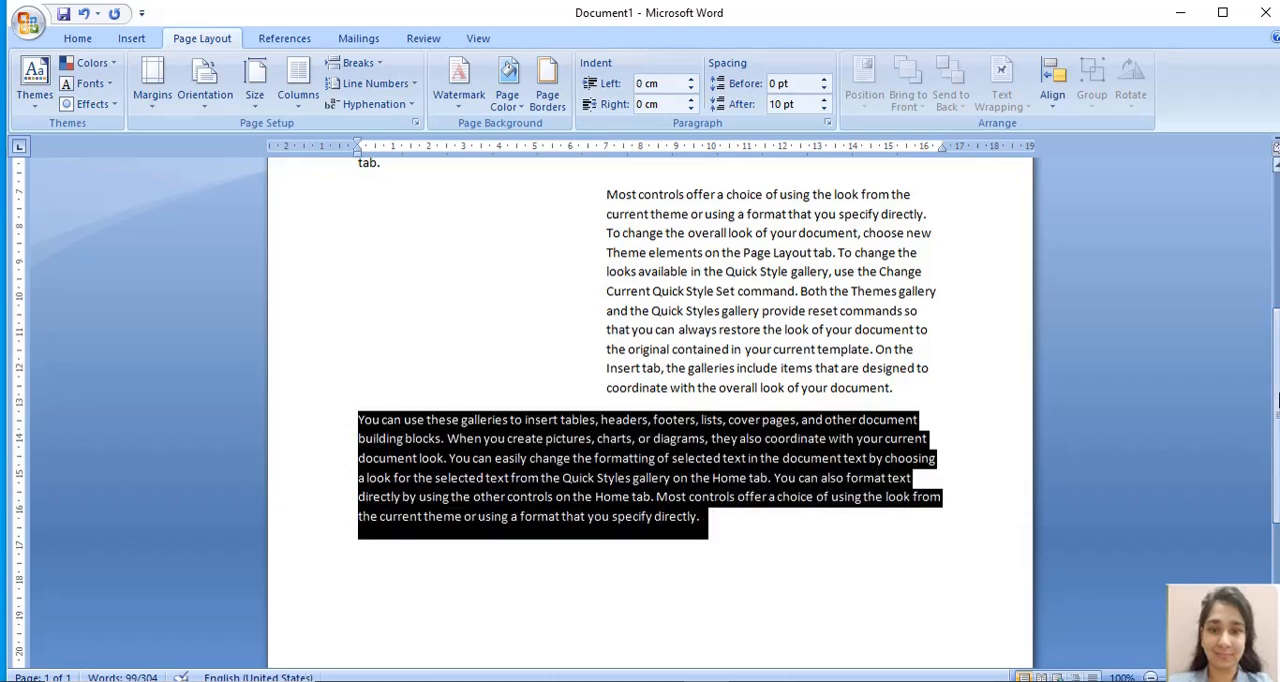
left_click_drag(1277, 400, 1270, 308)
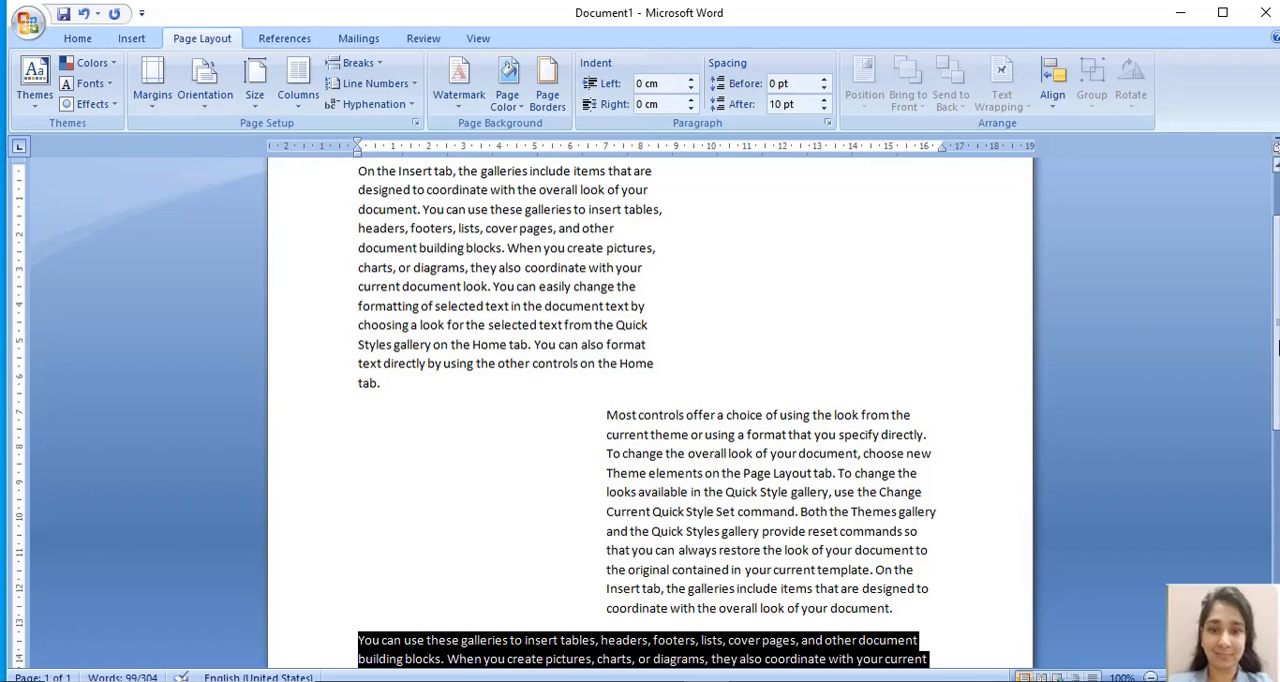
scroll(1277, 345, "up", 2)
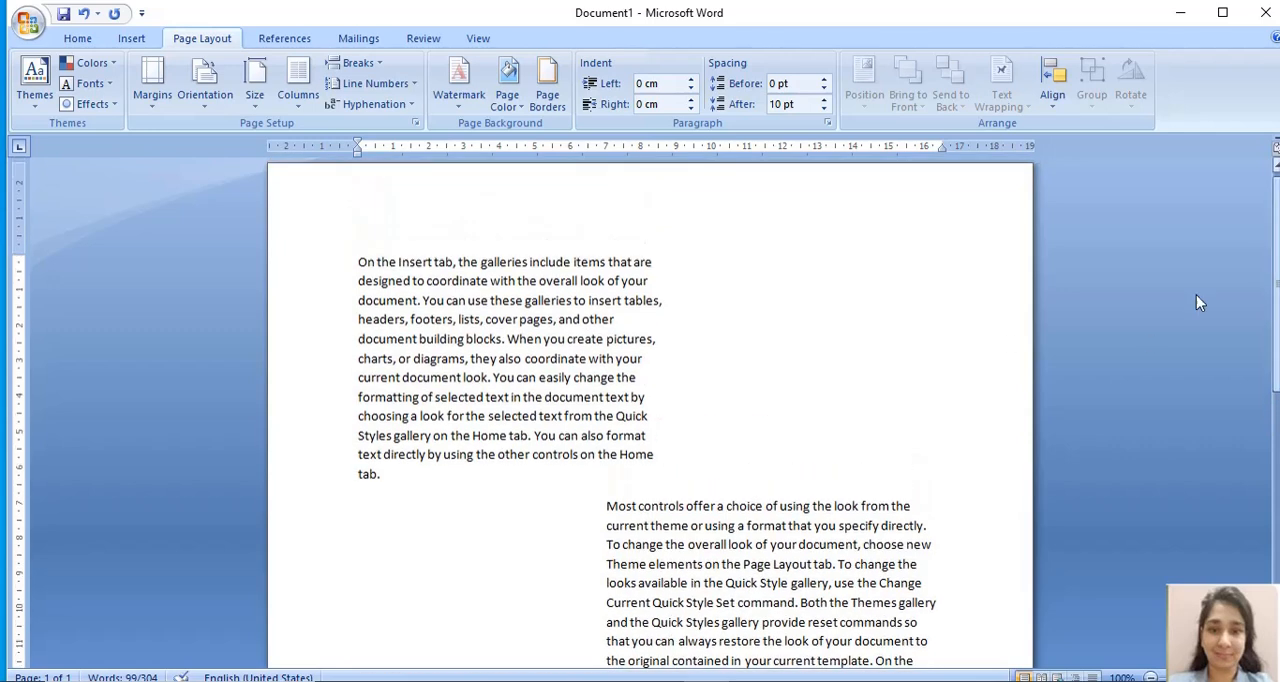
left_click(447, 338)
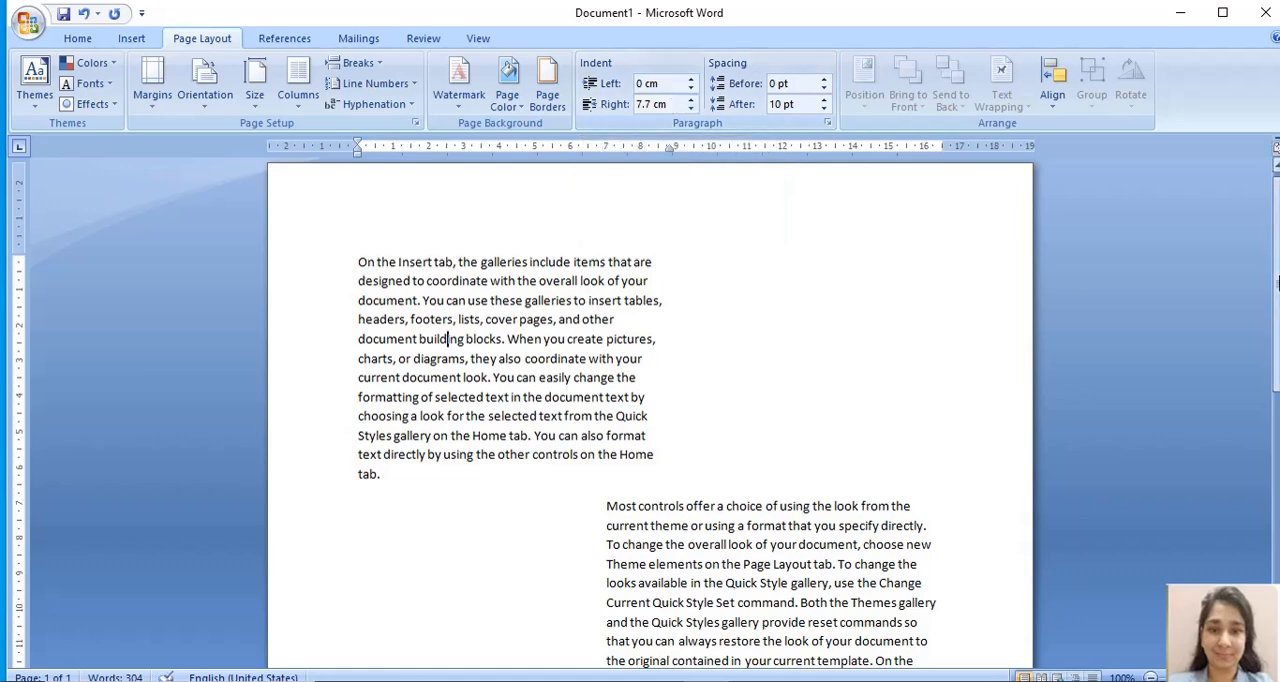
- Set the right indent of the third paragraph, beginning "You can use these galleries", to 7.7 cm
scroll(1275, 400, "down", 5)
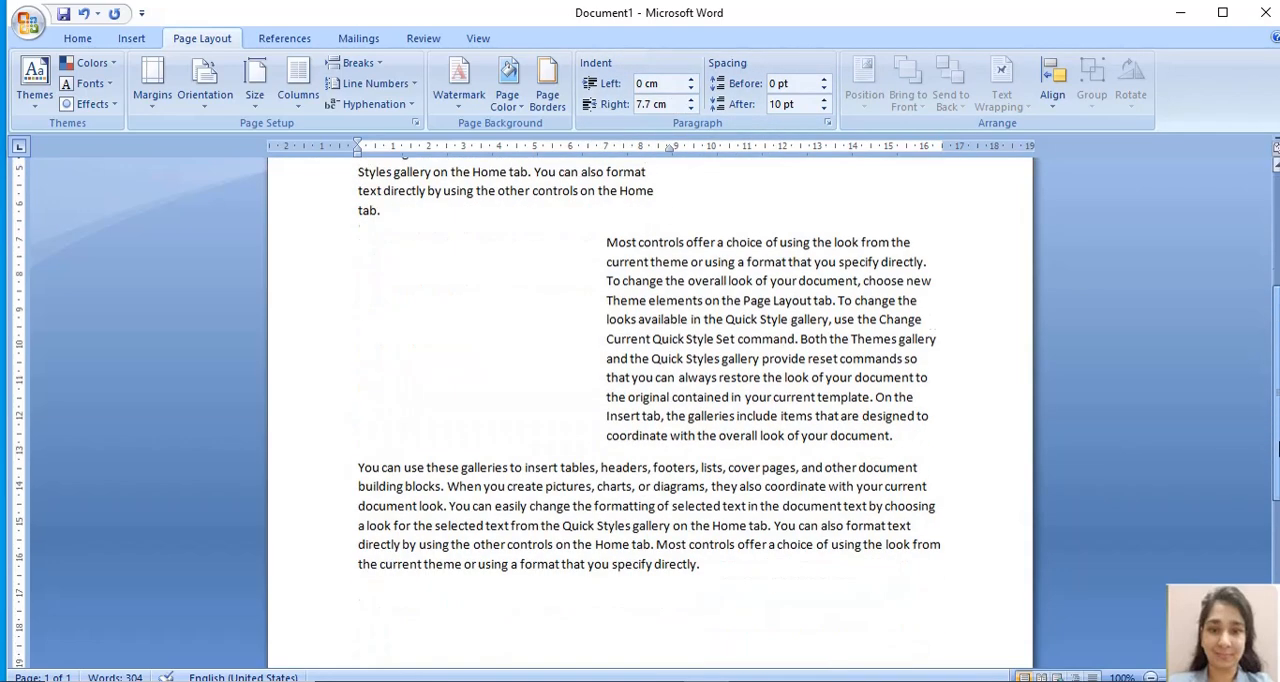
left_click_drag(360, 448, 782, 549)
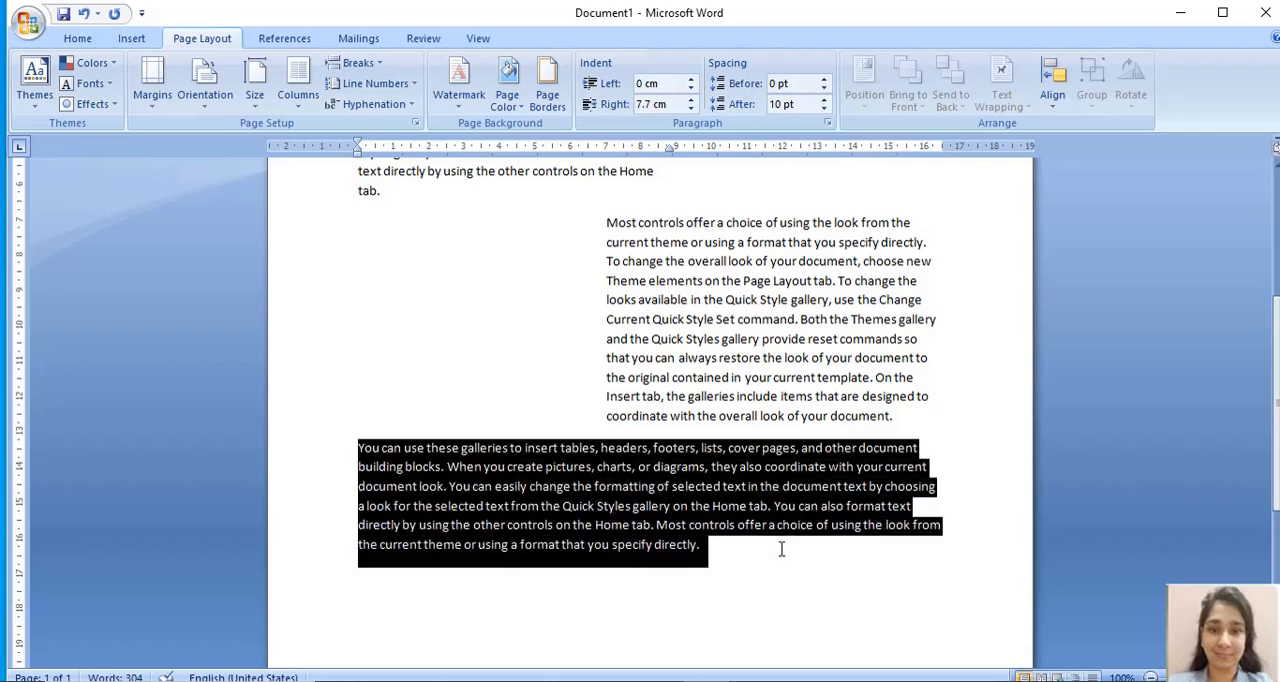
left_click(660, 107)
type("7.7")
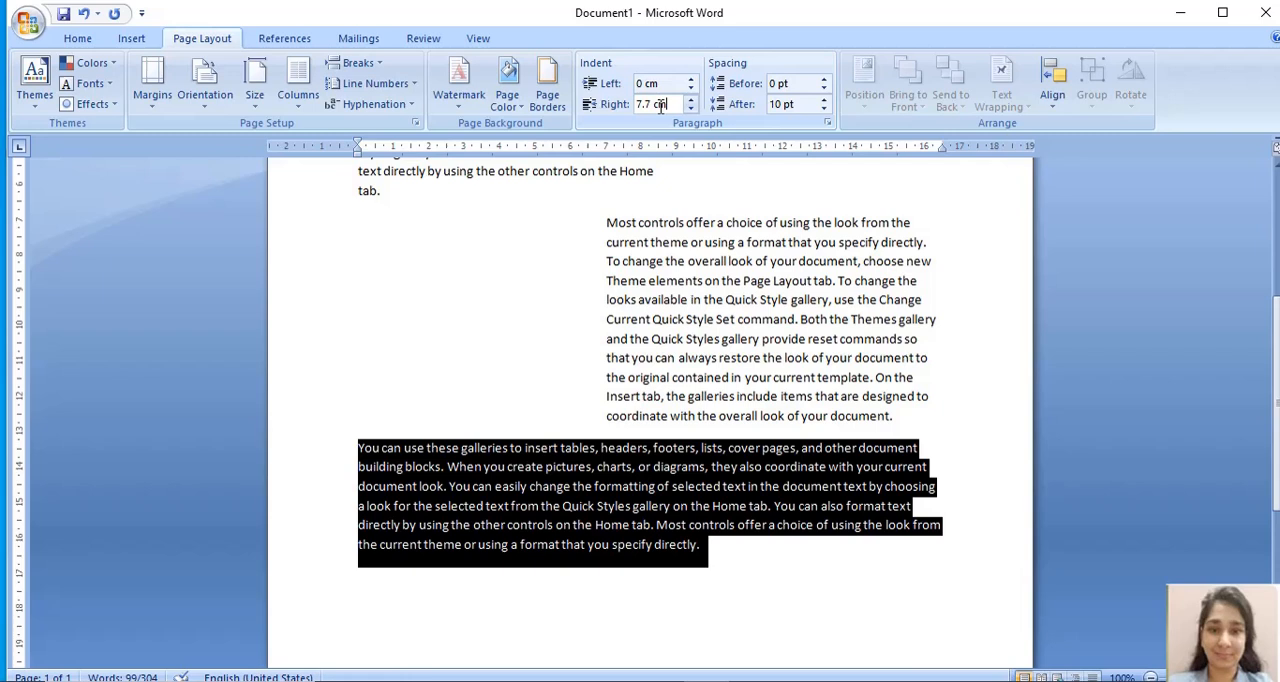
key("Return")
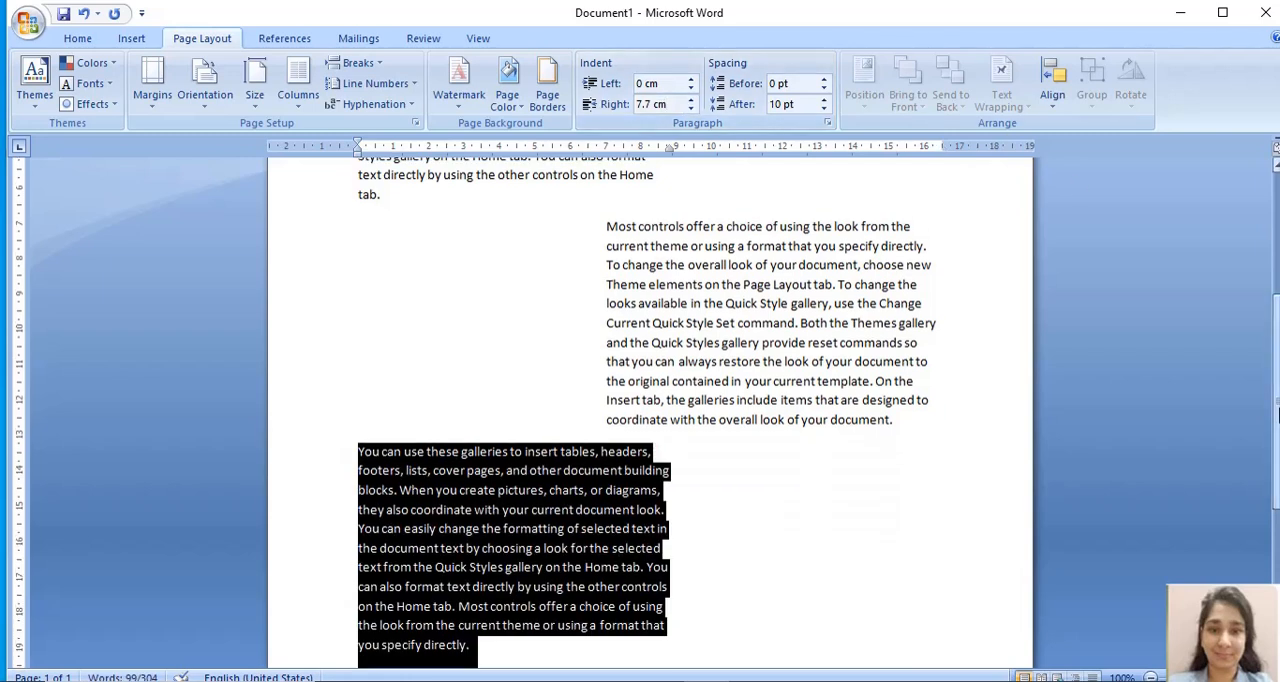
- Draw a rectangle about 7.1 cm wide and 4.7 cm high in the empty space beside the first paragraph
left_click(844, 522)
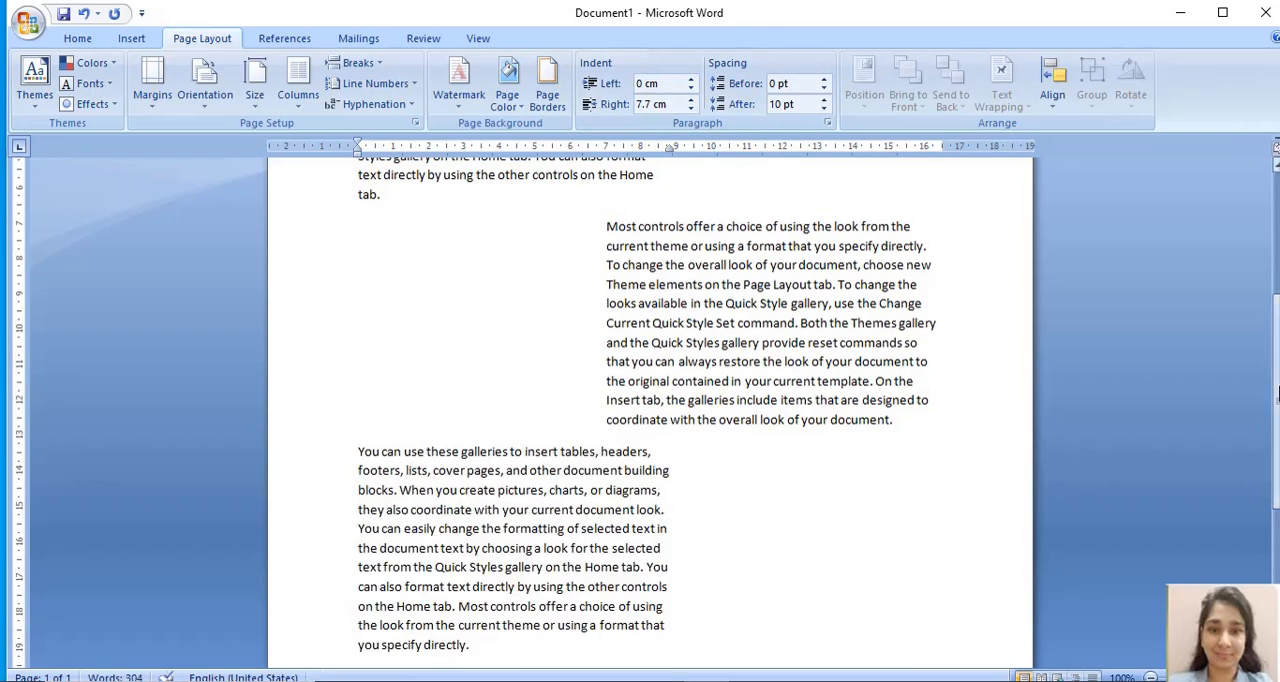
scroll(603, 432, "down", 2)
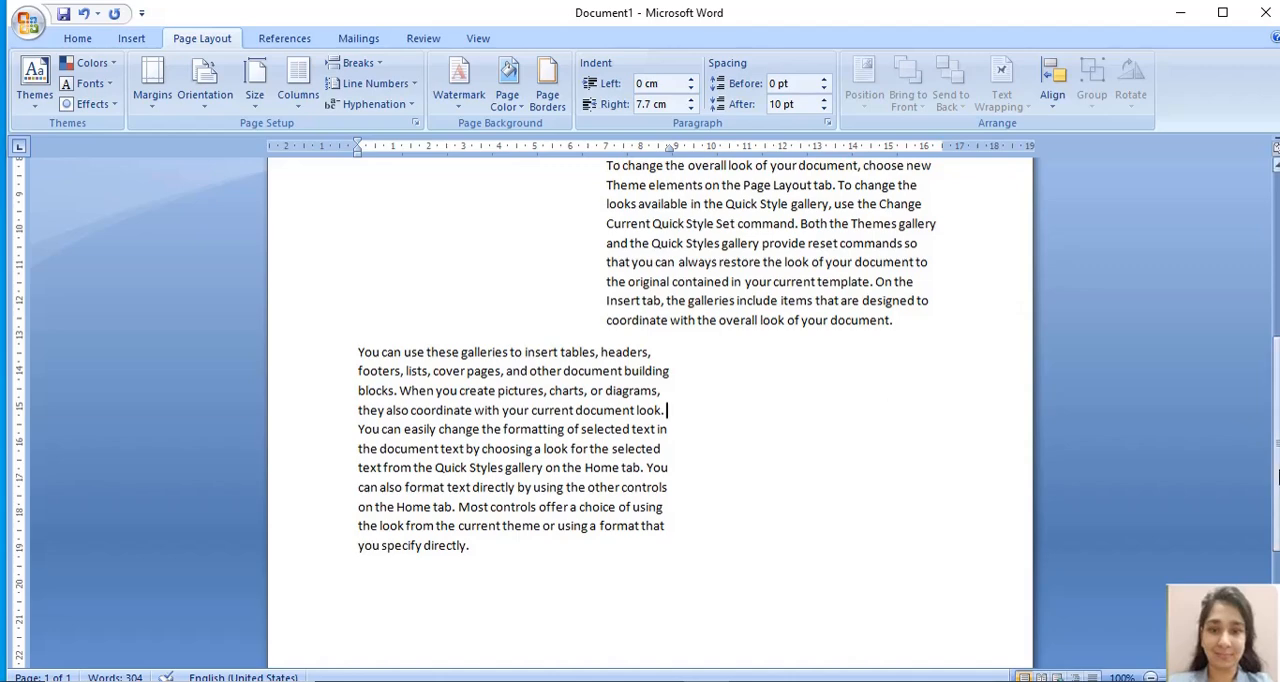
left_click_drag(1275, 478, 1275, 343)
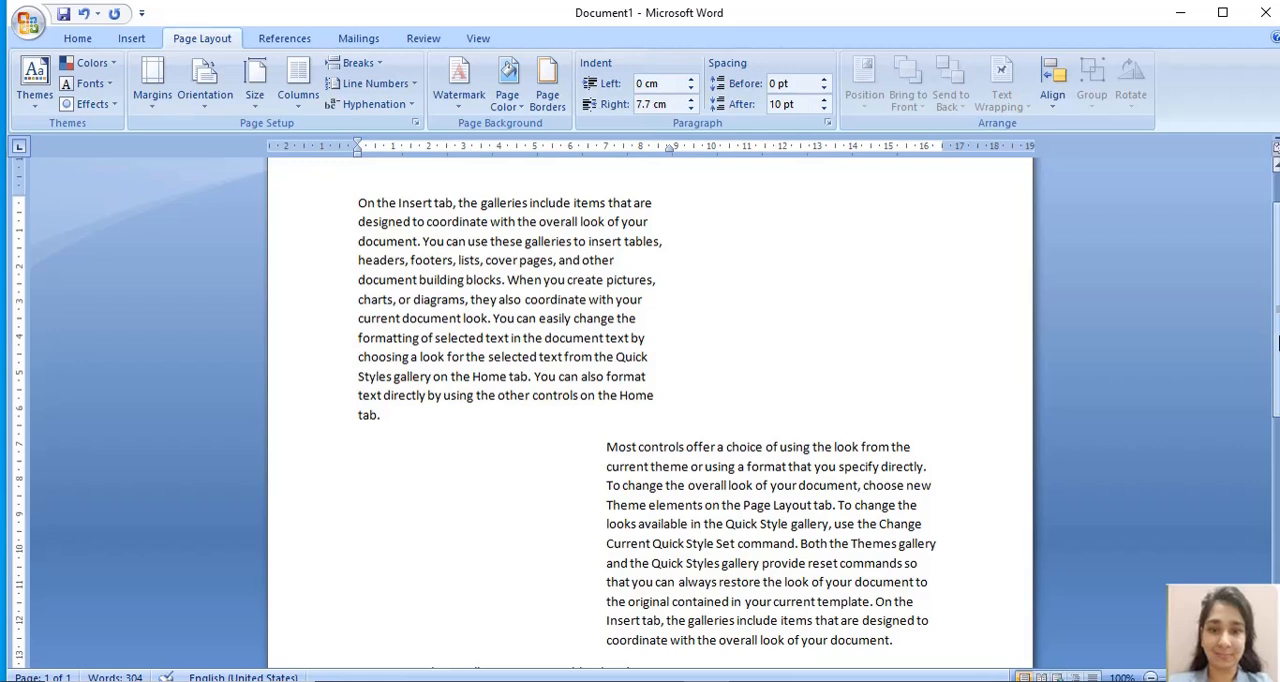
left_click_drag(1277, 343, 1277, 300)
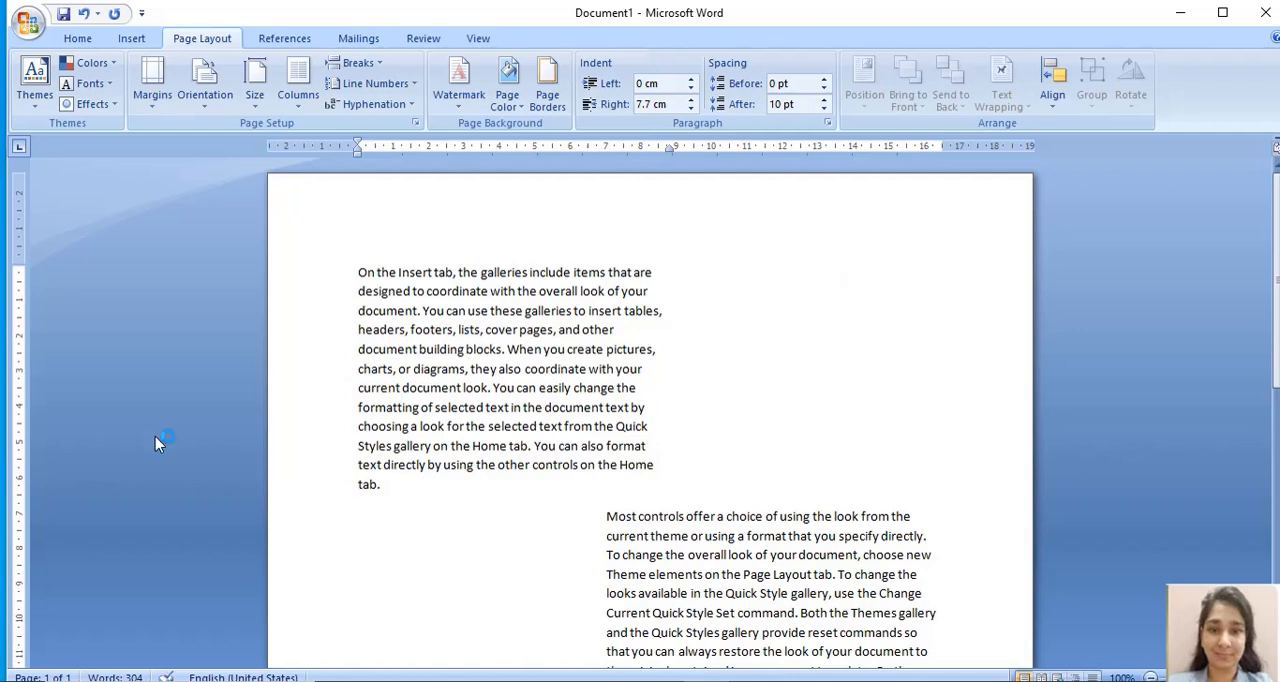
left_click(133, 42)
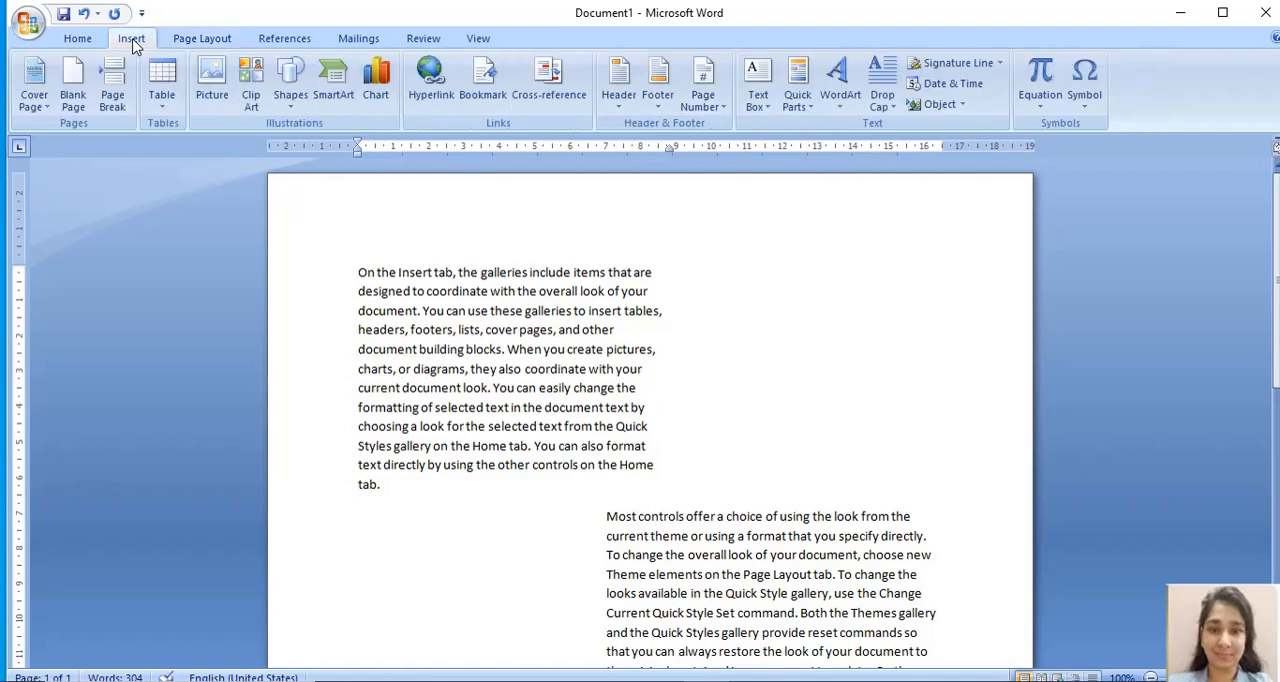
left_click(289, 100)
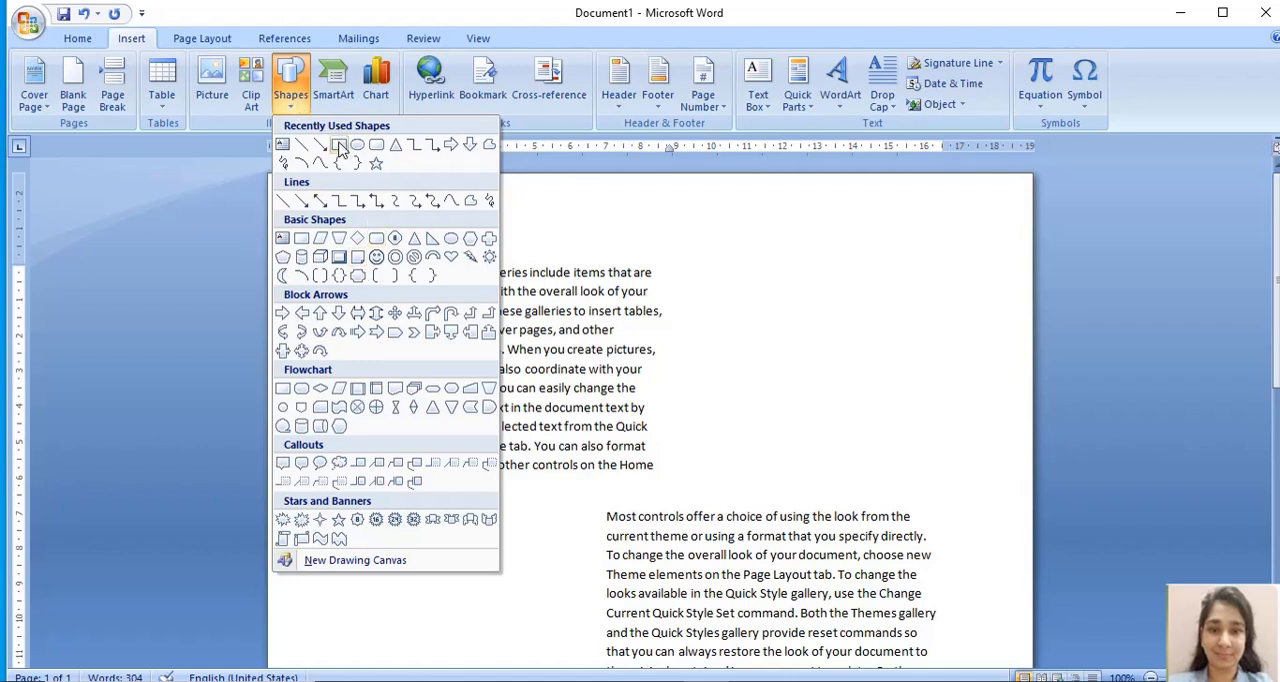
left_click(339, 146)
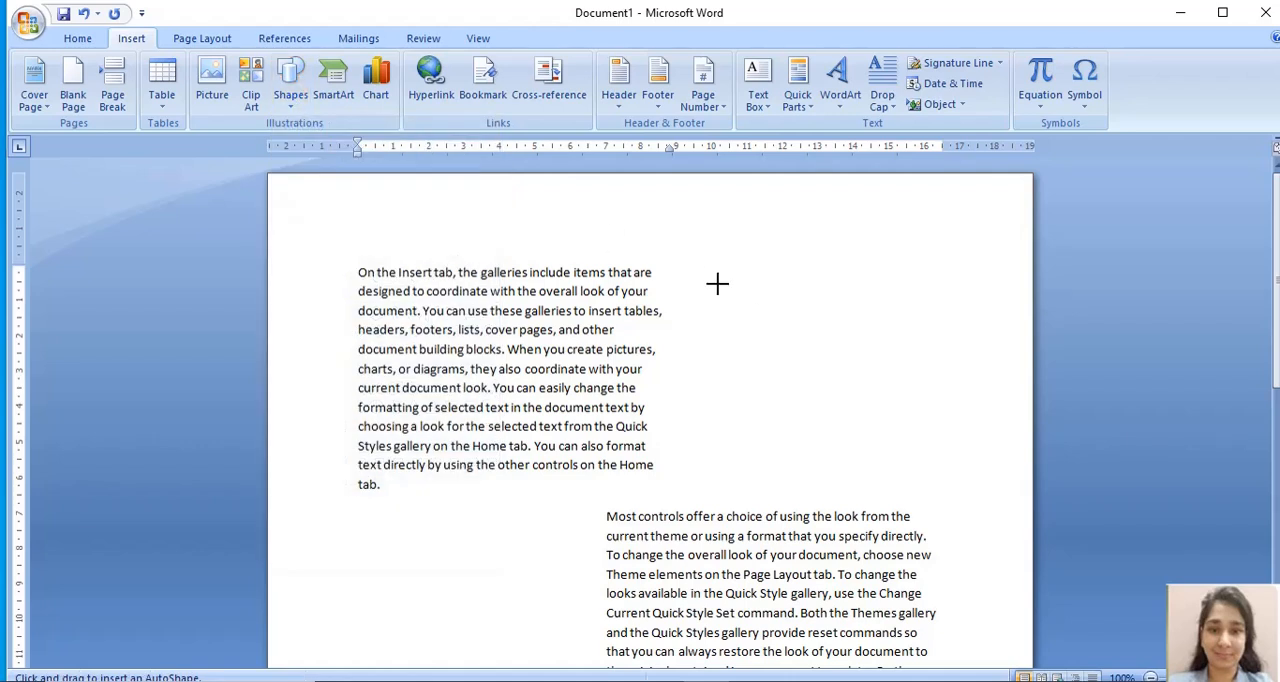
left_click_drag(701, 271, 953, 436)
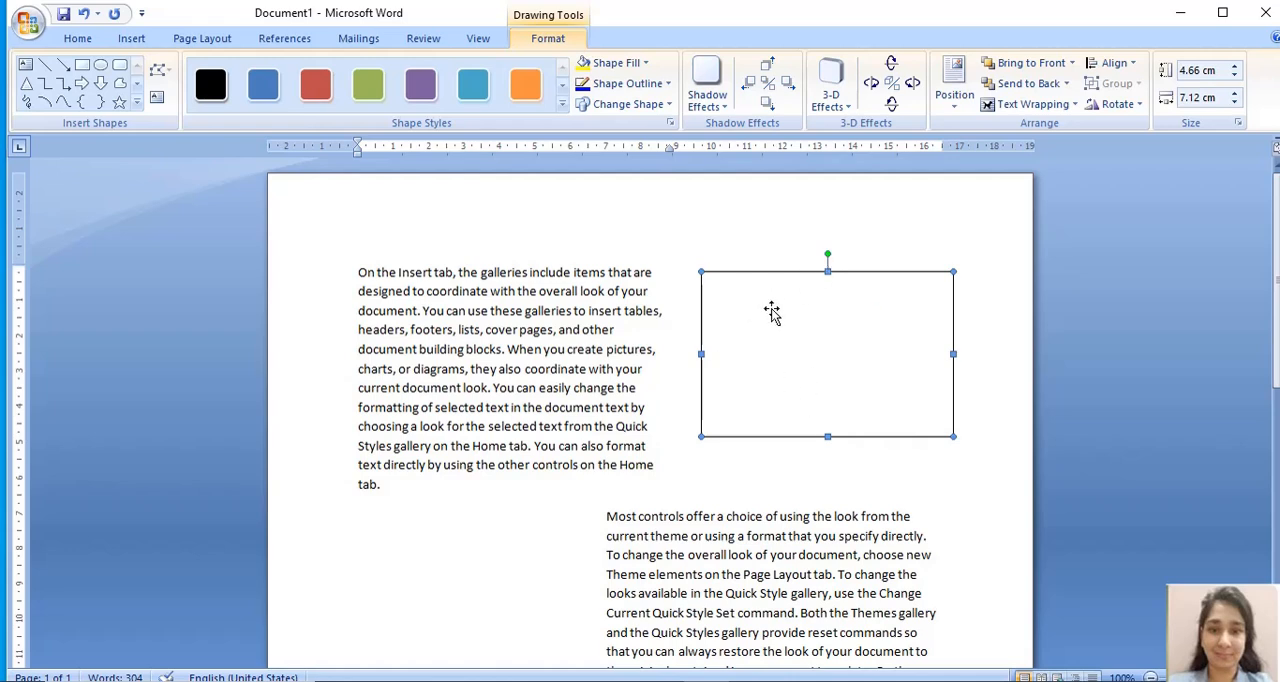
left_click(755, 219)
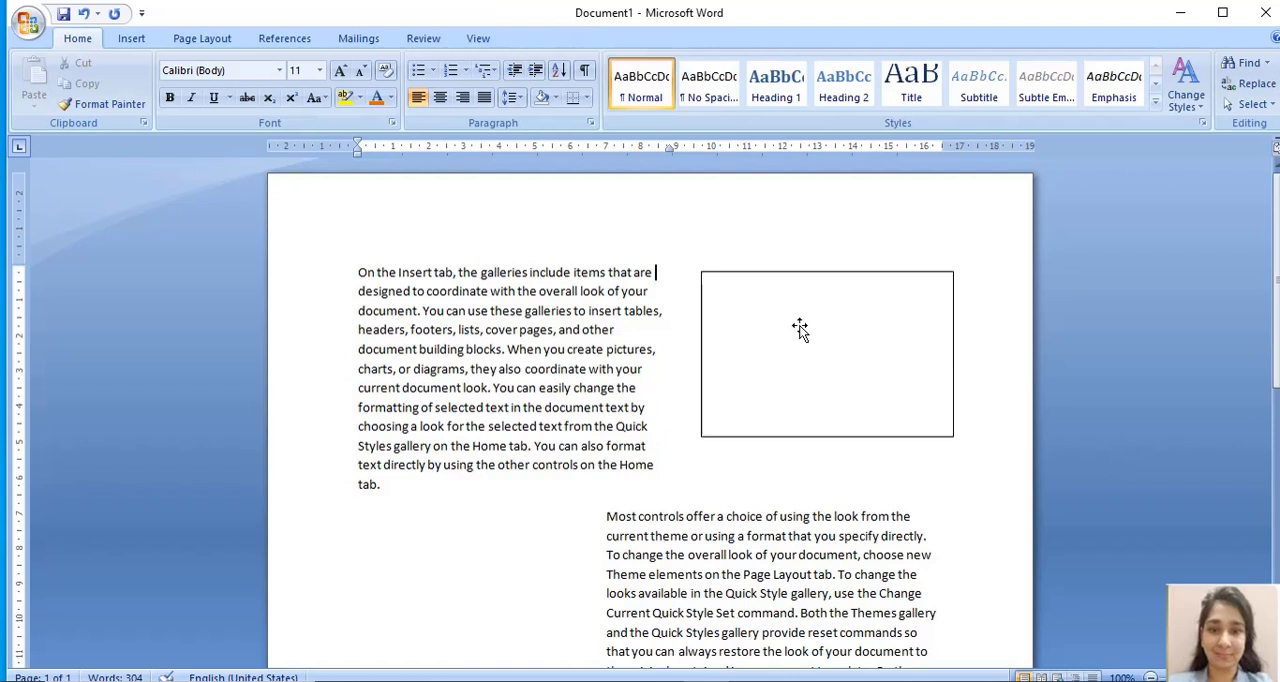
- Fill the rectangle beside the first paragraph with picture 1 from the emoji folder
left_click(800, 330)
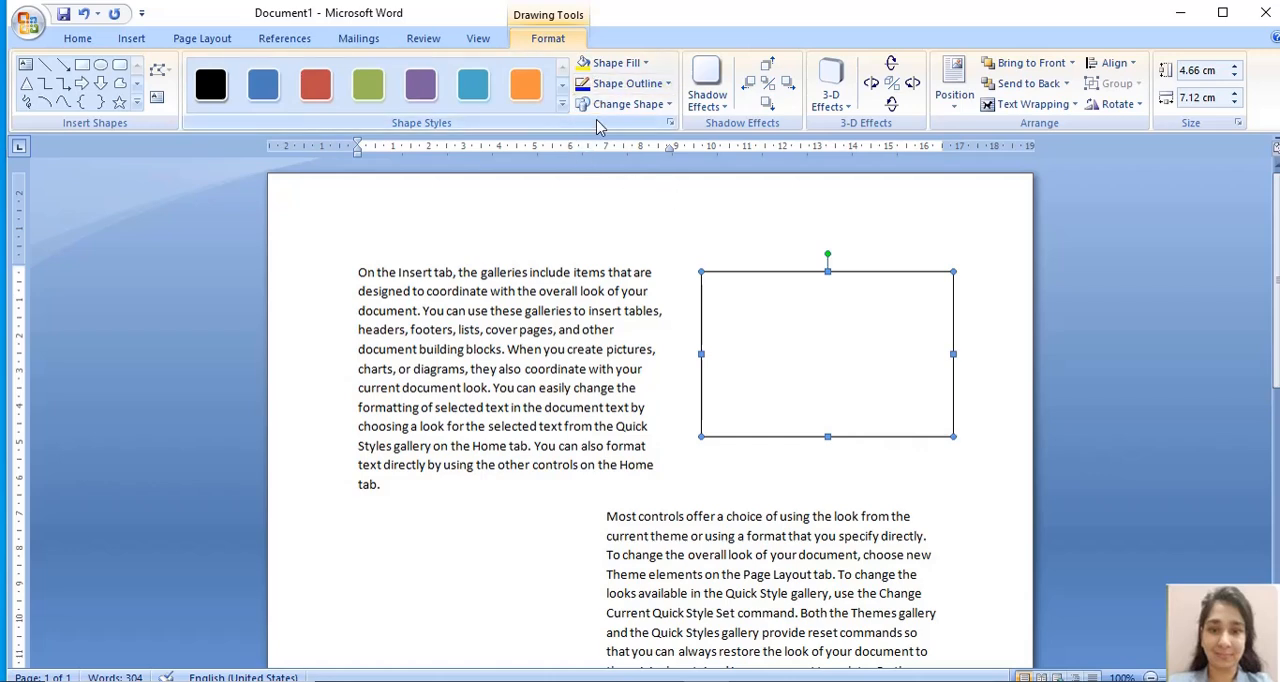
left_click(673, 224)
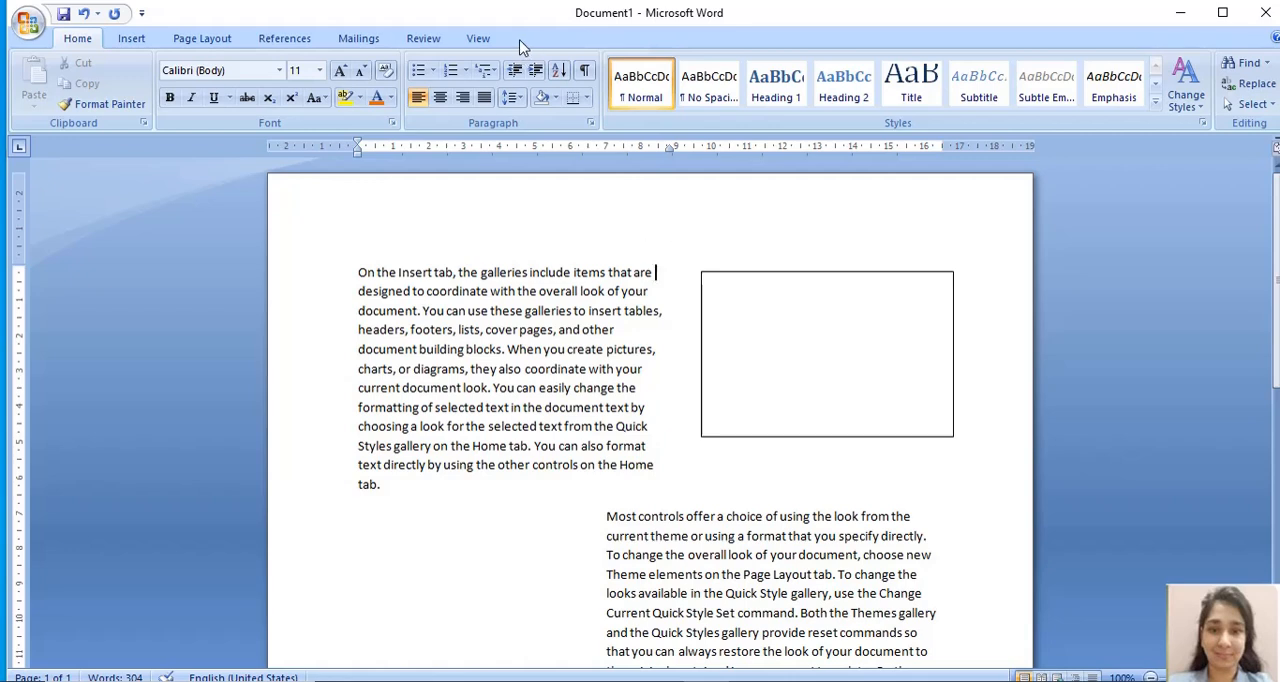
left_click(790, 322)
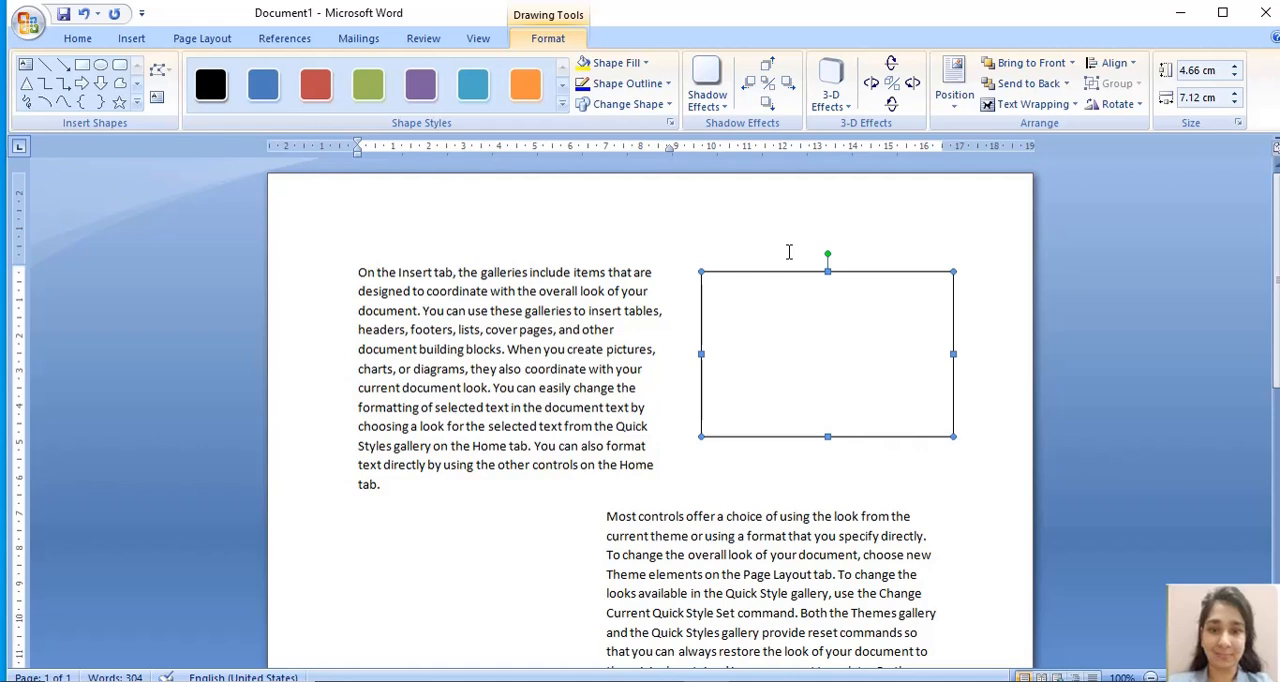
left_click(628, 70)
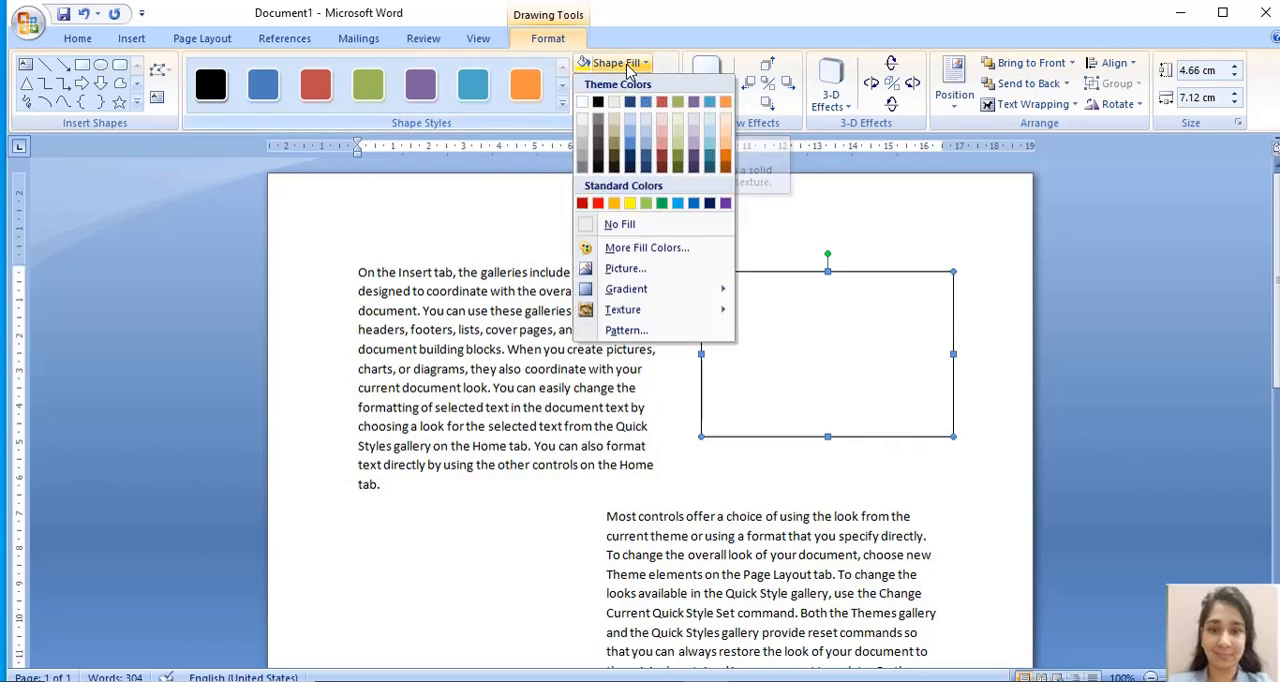
left_click(613, 270)
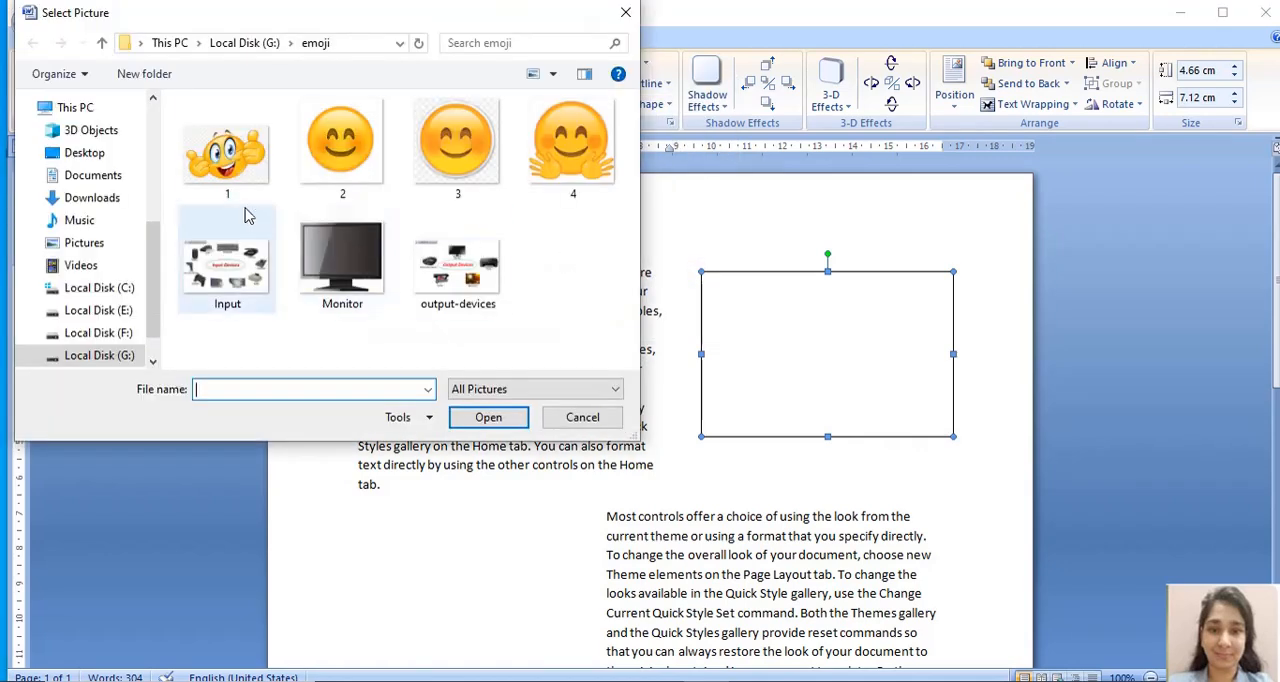
left_click(233, 168)
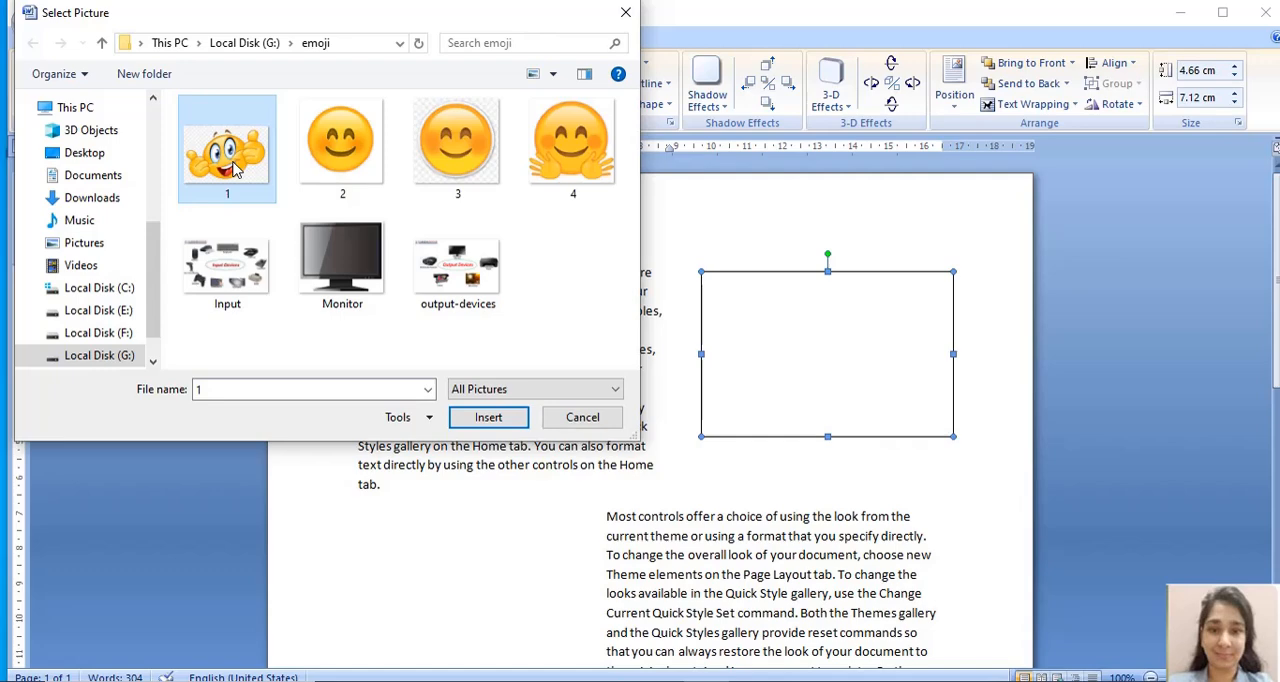
double_click(233, 168)
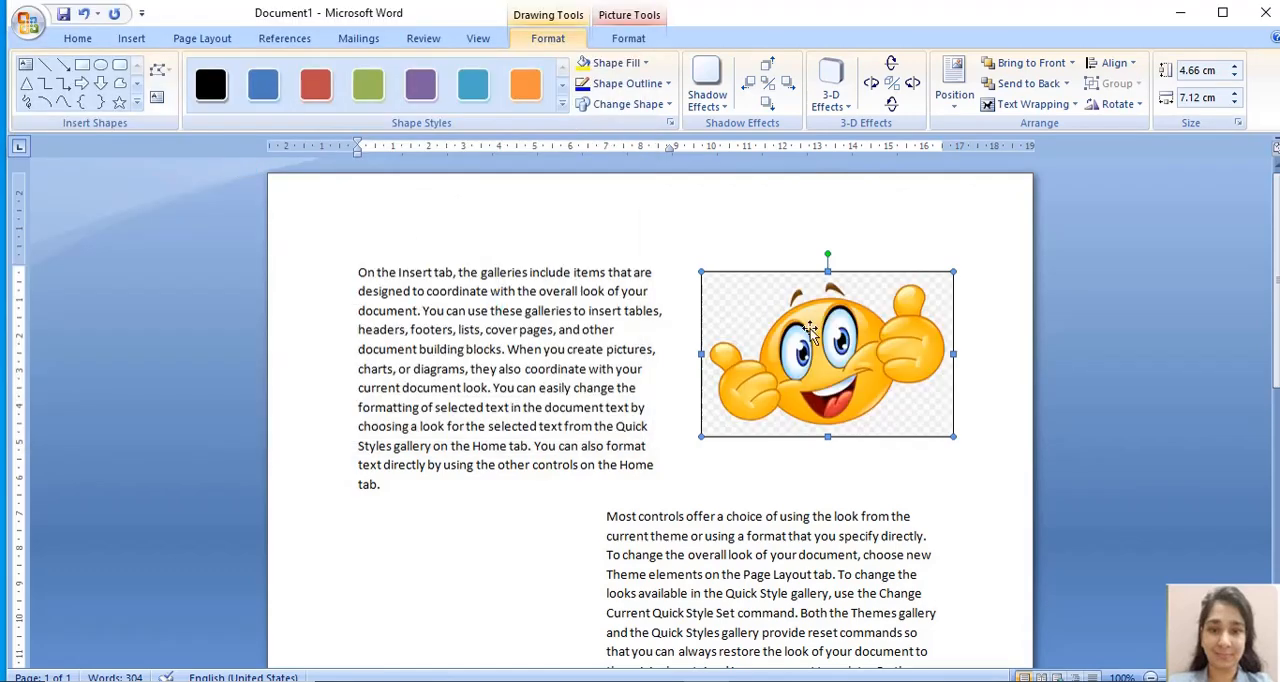
- Shade the first paragraph, beginning "On the Insert tab", with Dark Blue, Text 2, Lighter 60%
scroll(1278, 320, "down", 2)
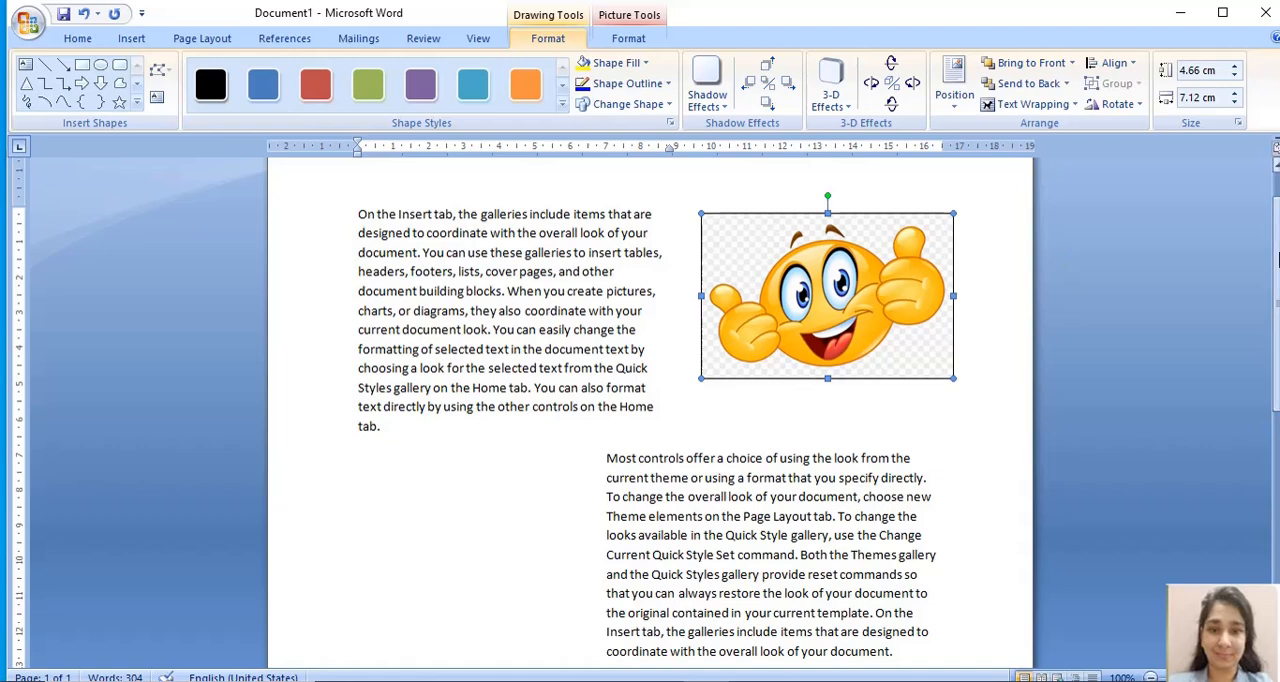
scroll(1276, 280, "down", 1)
scroll(1276, 280, "up", 2)
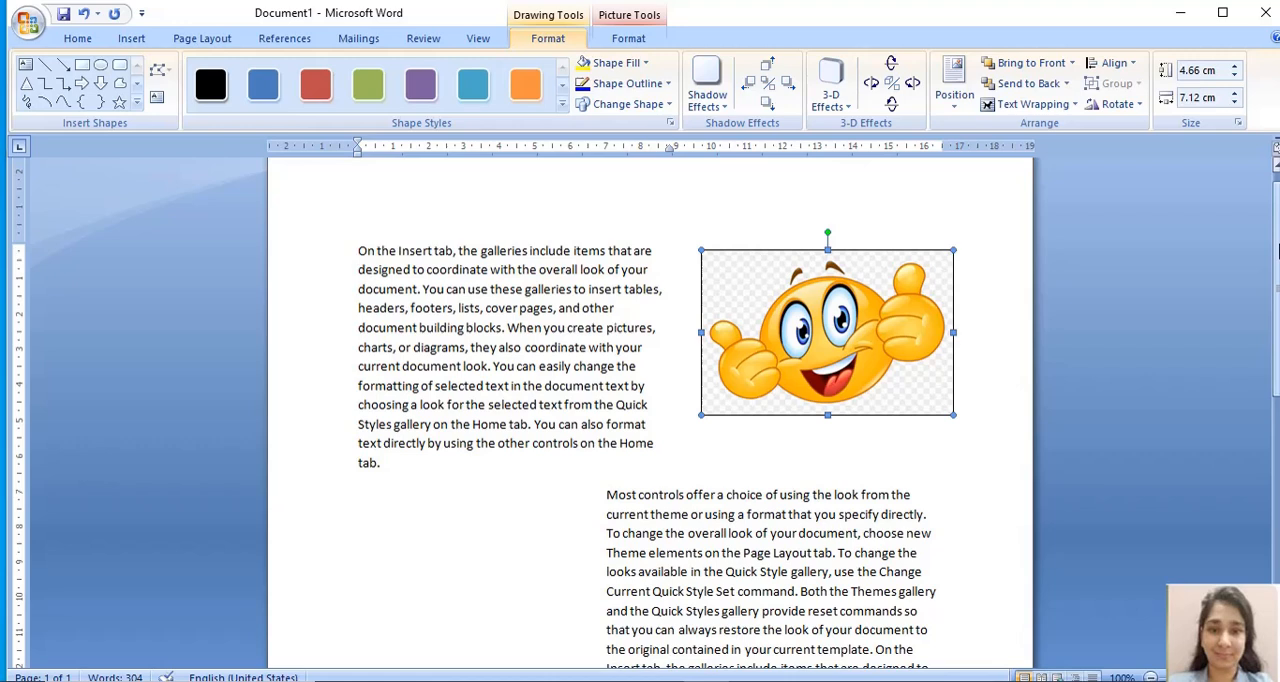
scroll(1277, 250, "up", 1)
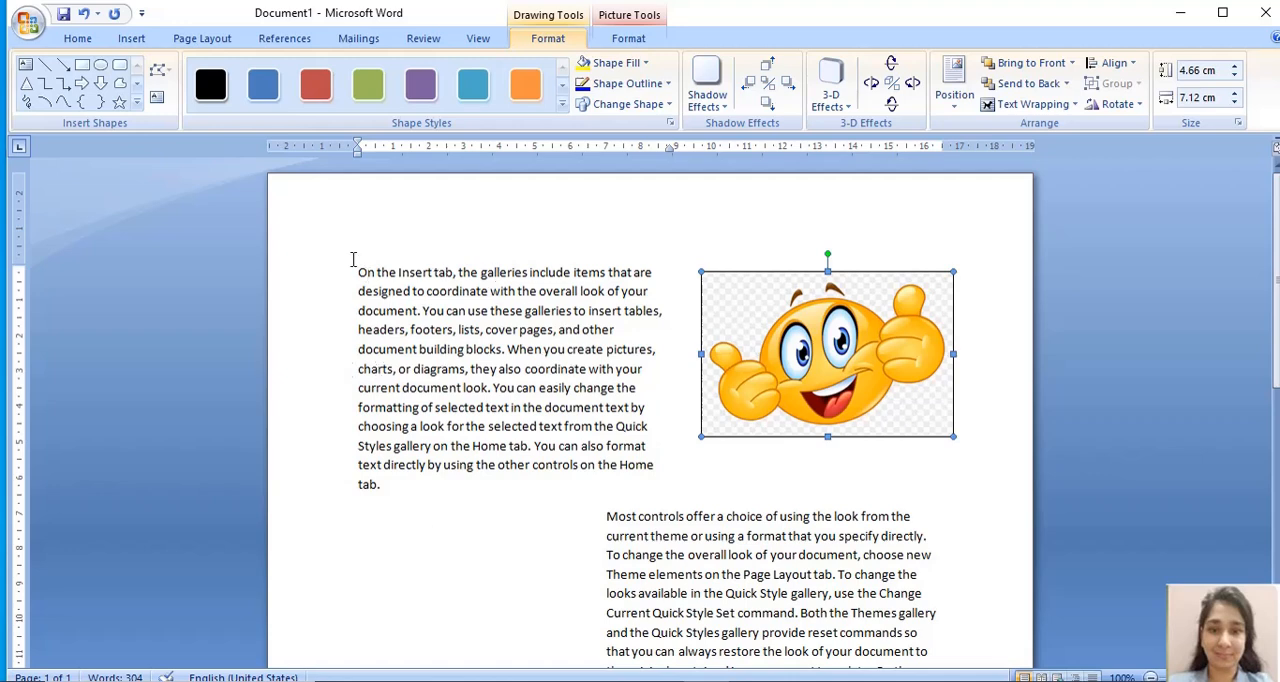
left_click_drag(356, 268, 418, 497)
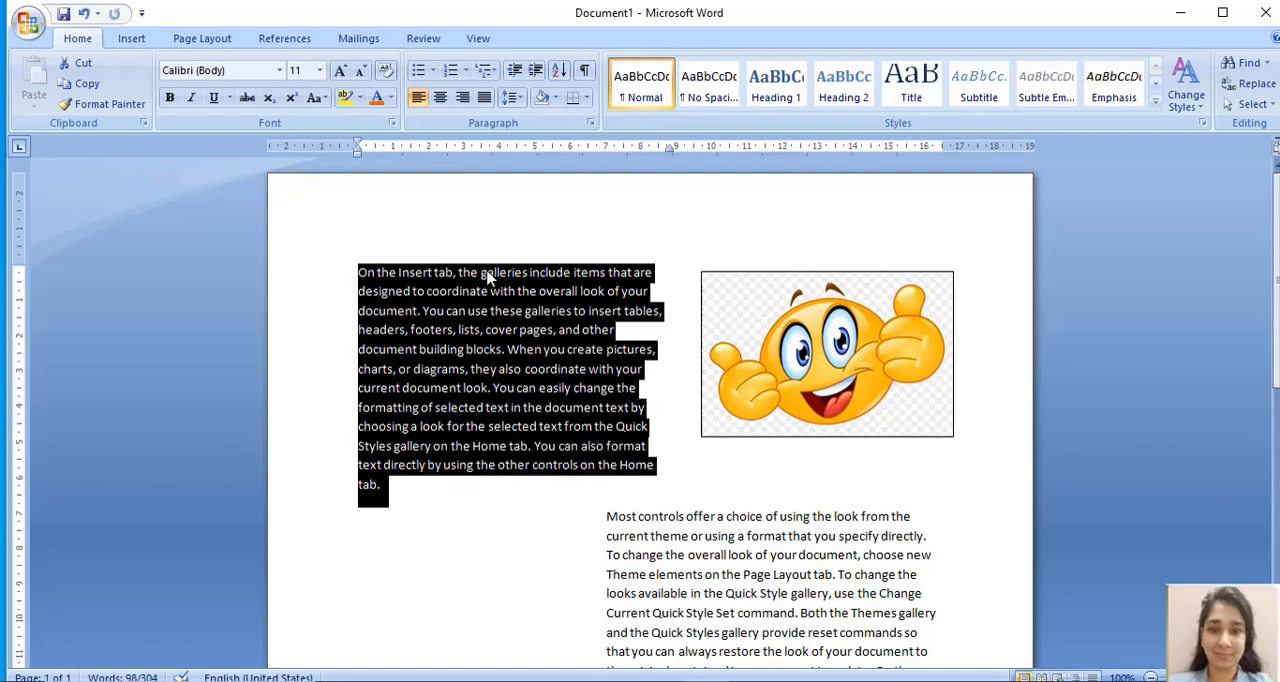
left_click(556, 99)
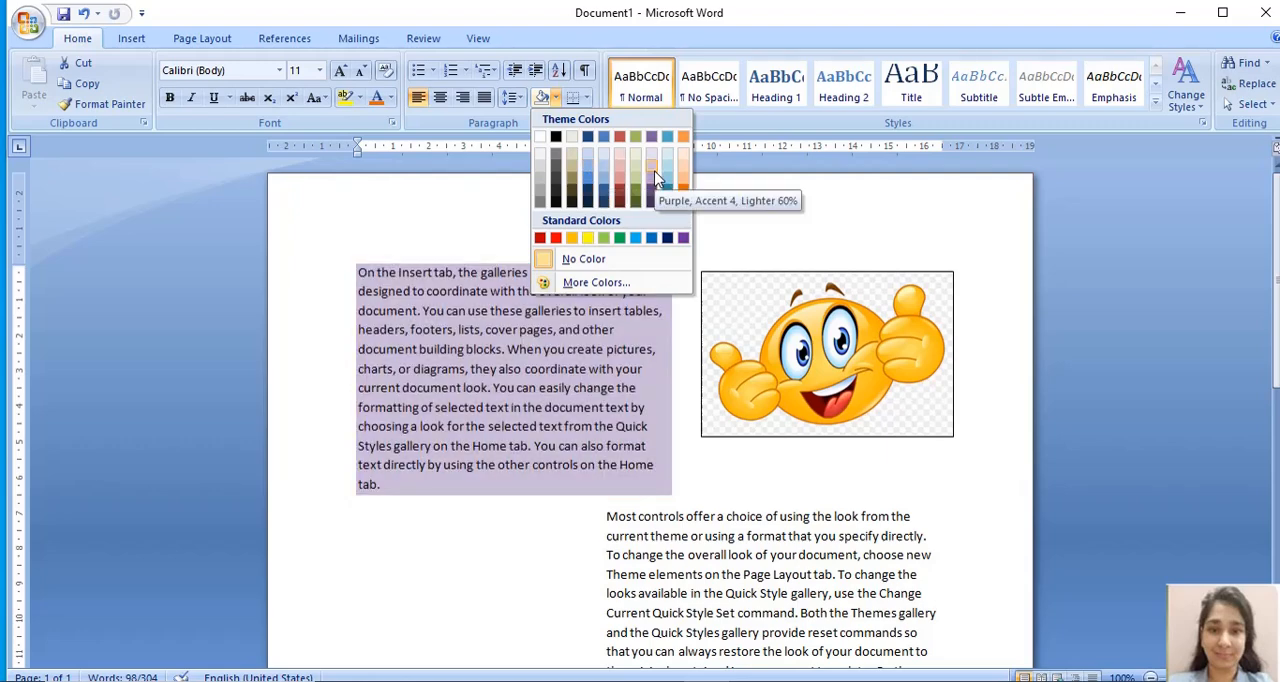
left_click(590, 175)
left_click(540, 203)
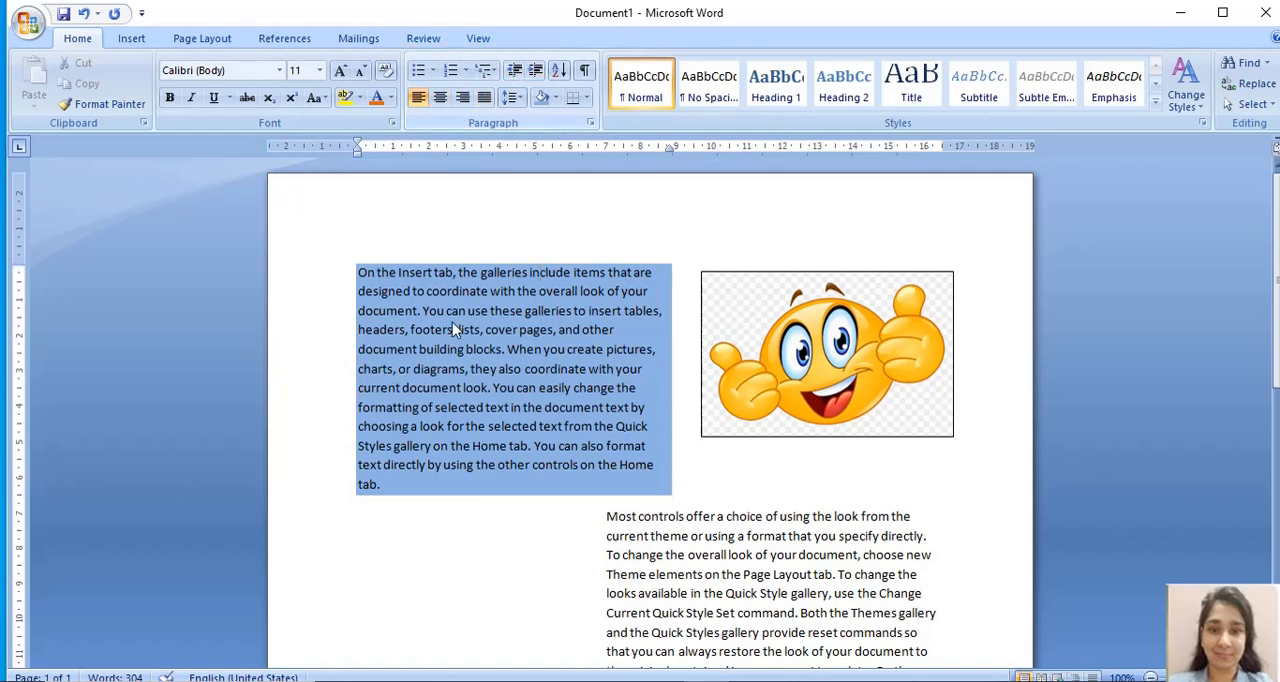
left_click(456, 601)
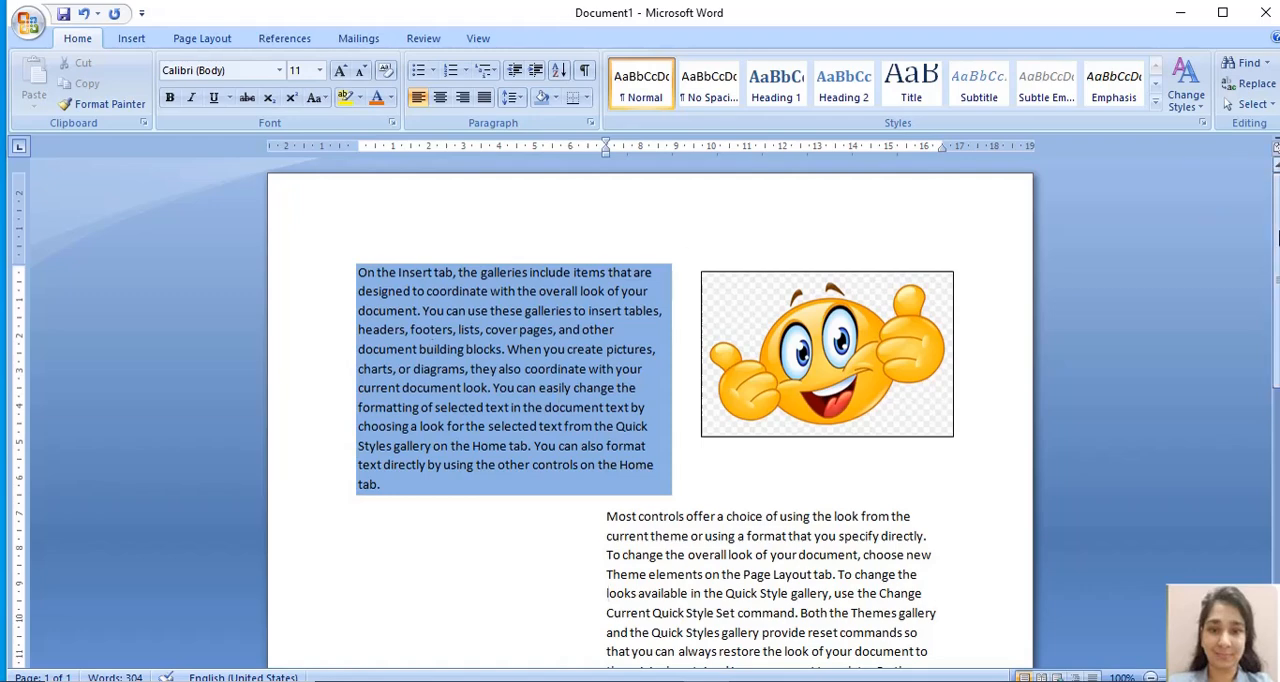
- Shade the second paragraph, beginning "Most controls offer", with a bright green from the extended standard colour palette
left_click_drag(1277, 240, 1279, 295)
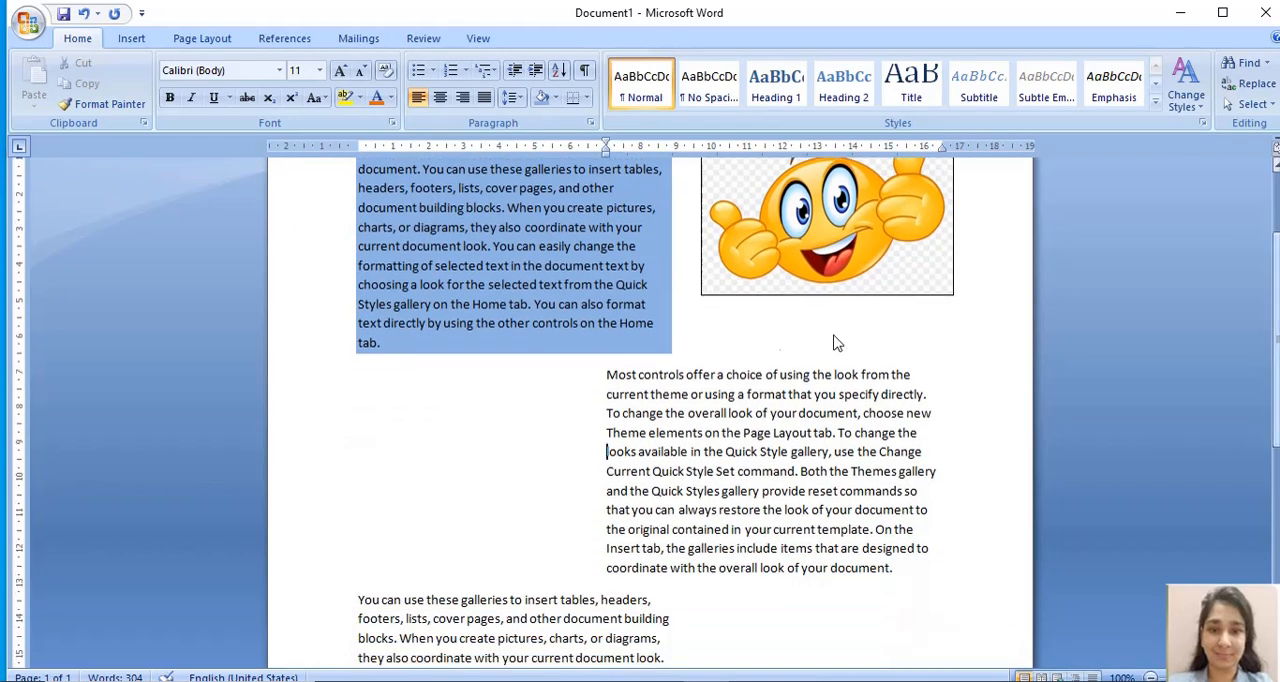
left_click_drag(607, 374, 903, 565)
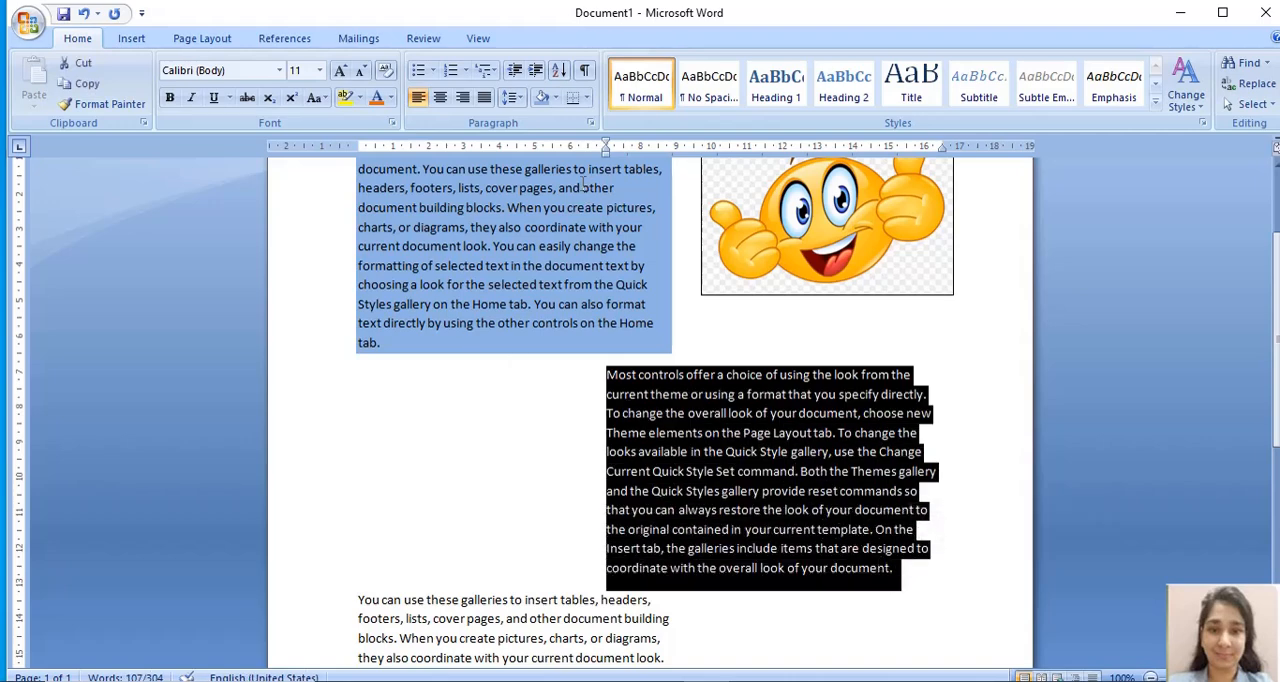
left_click(556, 97)
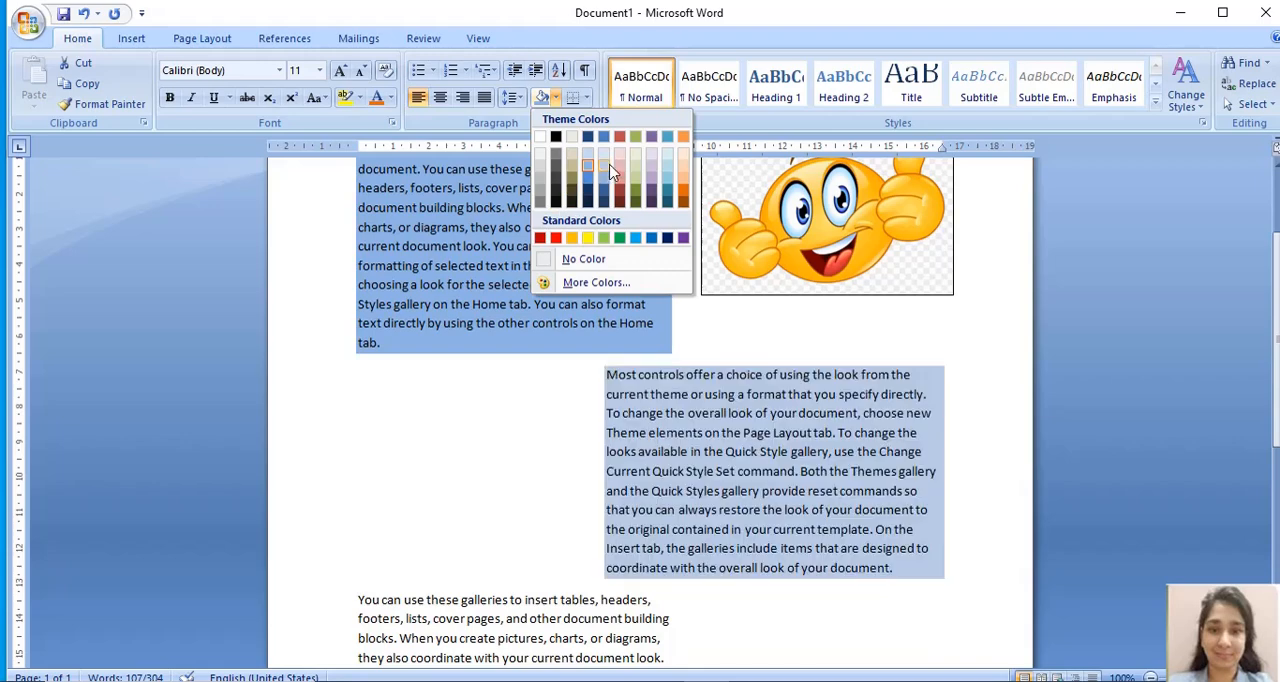
left_click(590, 284)
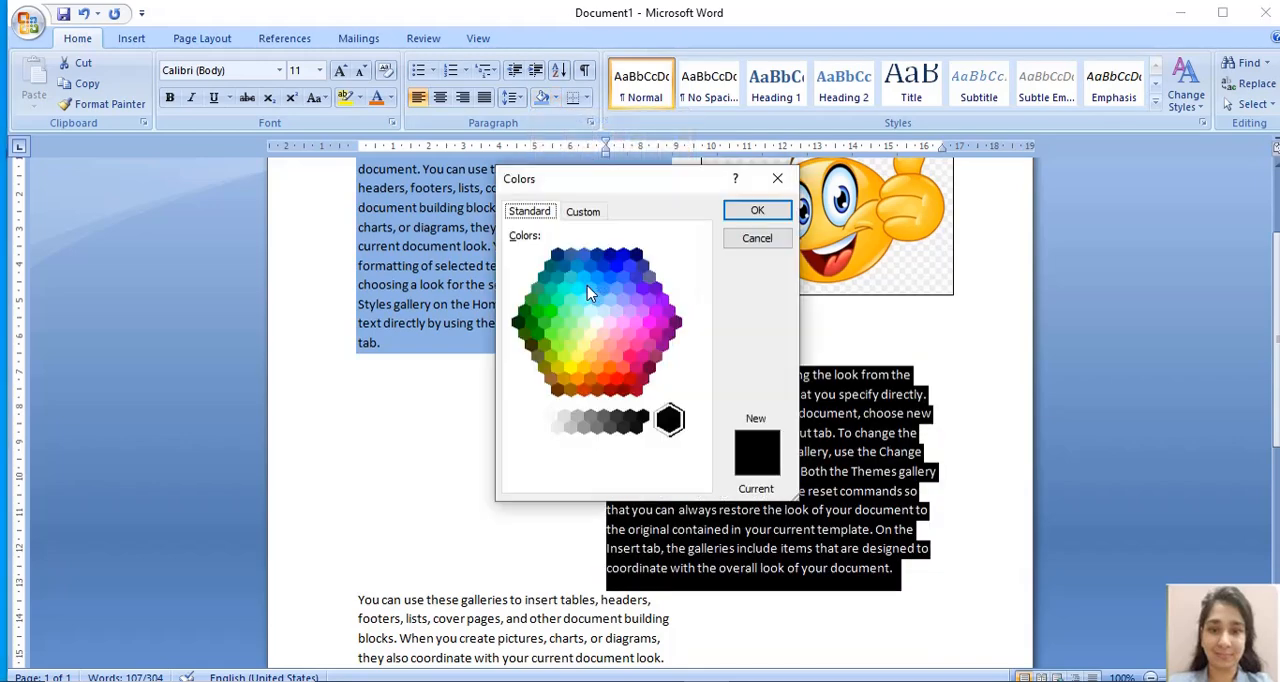
left_click(590, 289)
left_click(590, 334)
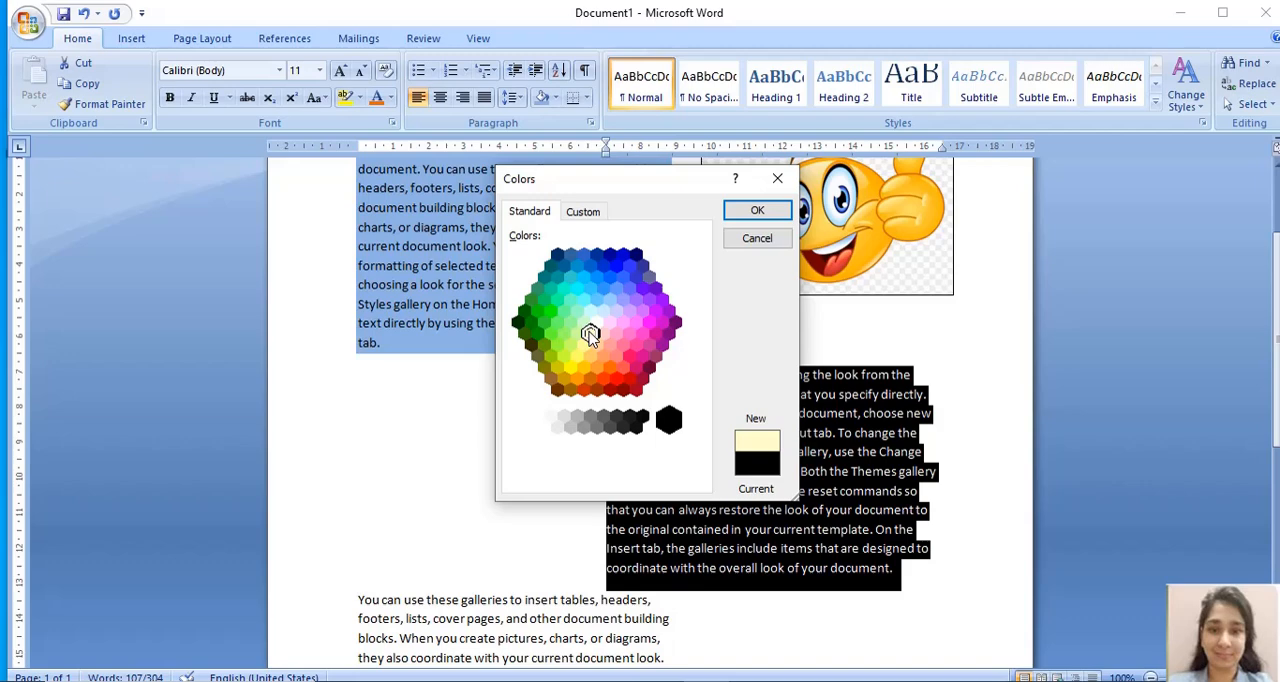
left_click(550, 311)
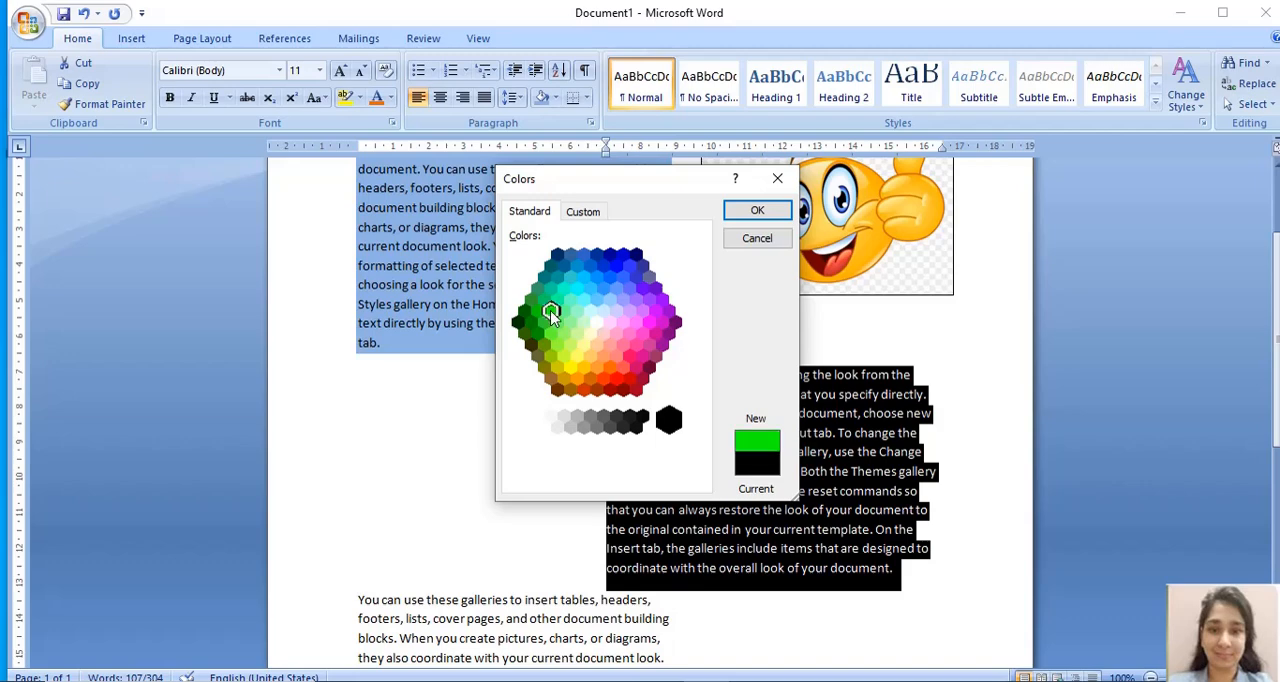
left_click(762, 212)
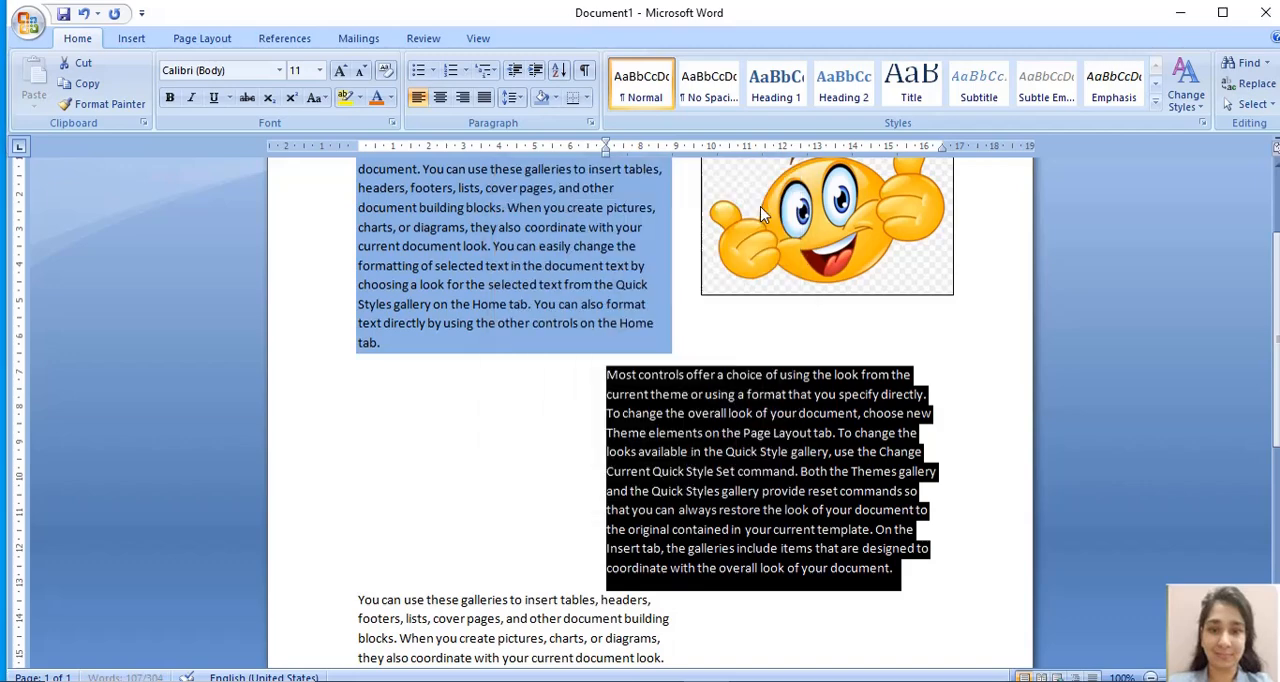
left_click(543, 508)
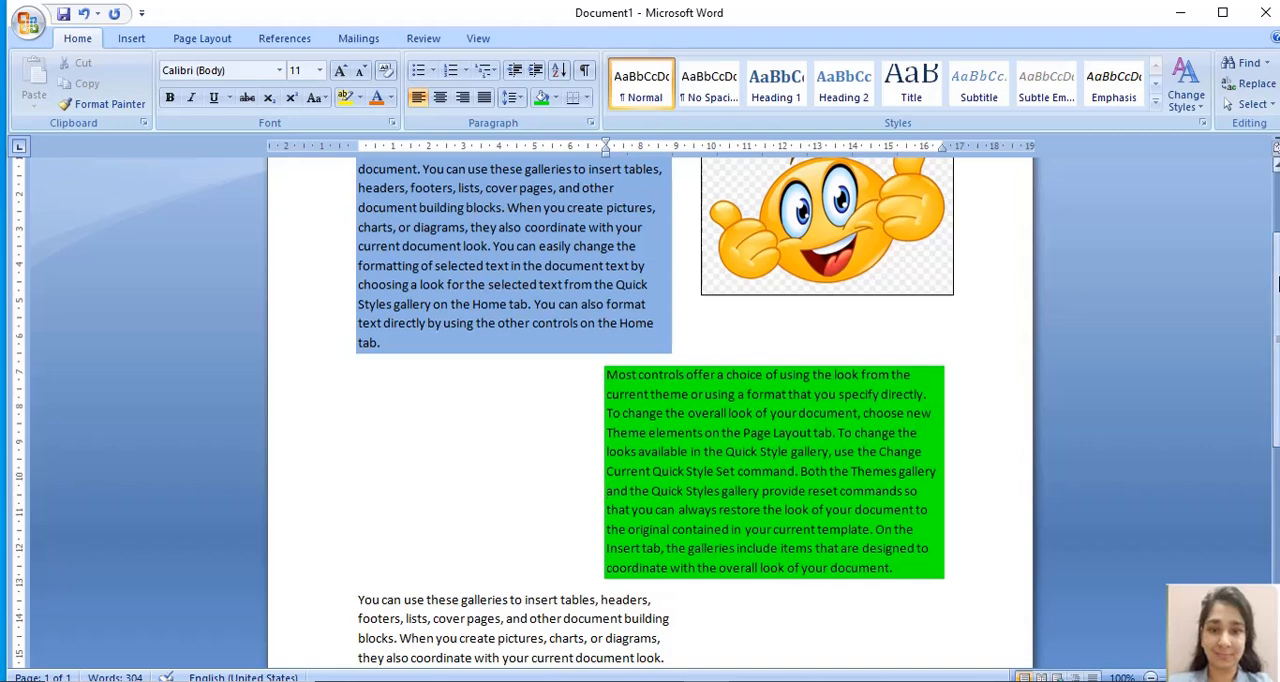
- Shade the third paragraph, beginning "You can use these galleries", with a light orange theme colour
scroll(1278, 300, "down", 4)
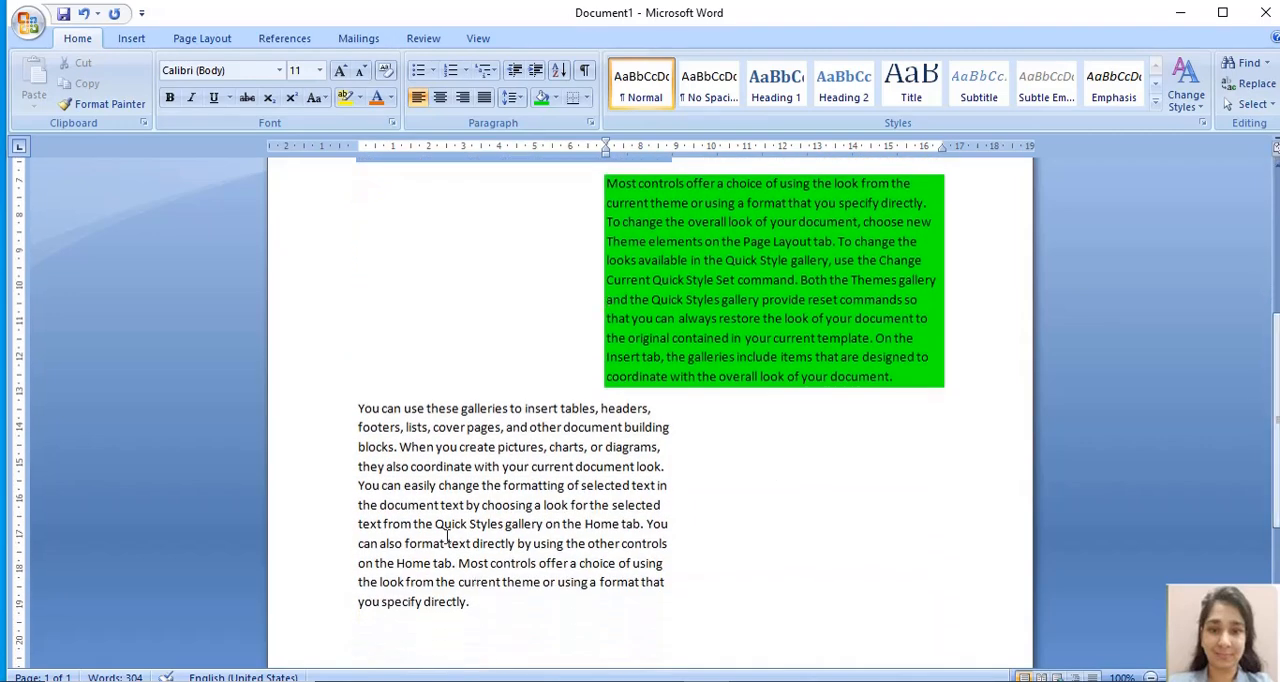
left_click_drag(358, 409, 478, 606)
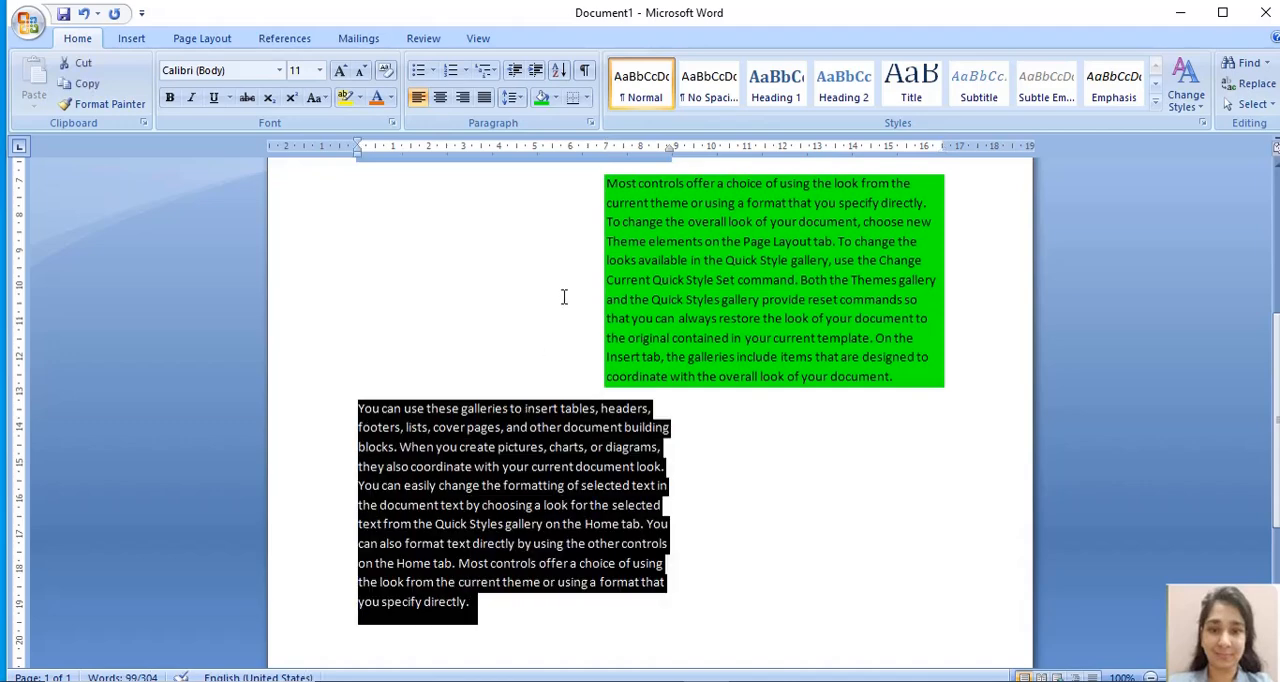
left_click(556, 97)
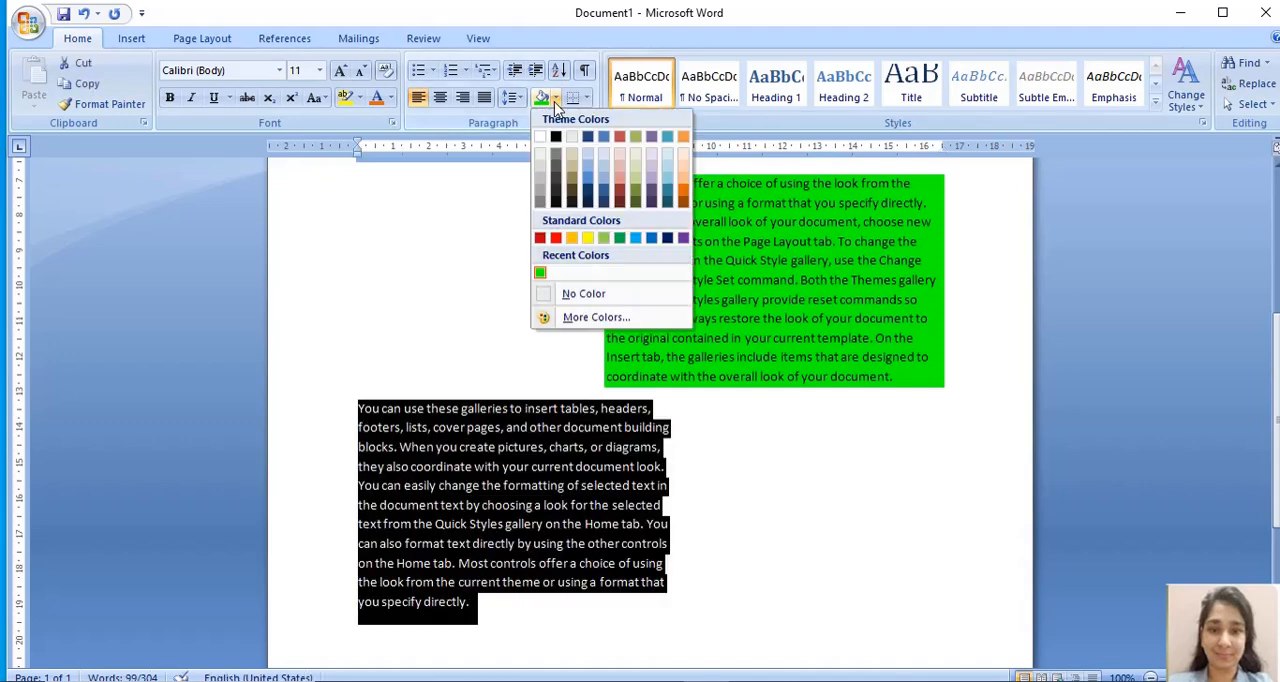
left_click(683, 190)
left_click(797, 510)
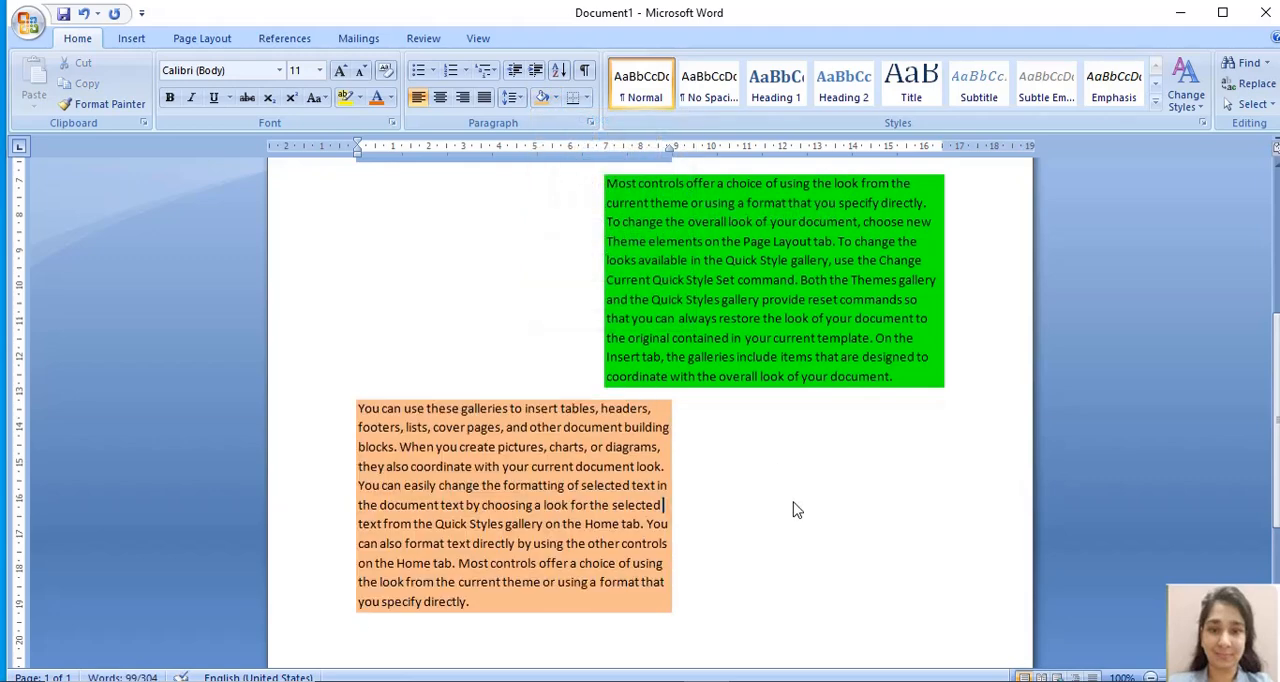
- Apply Outside Borders to the first paragraph, beginning "On the Insert tab"
left_click_drag(1278, 439, 1278, 335)
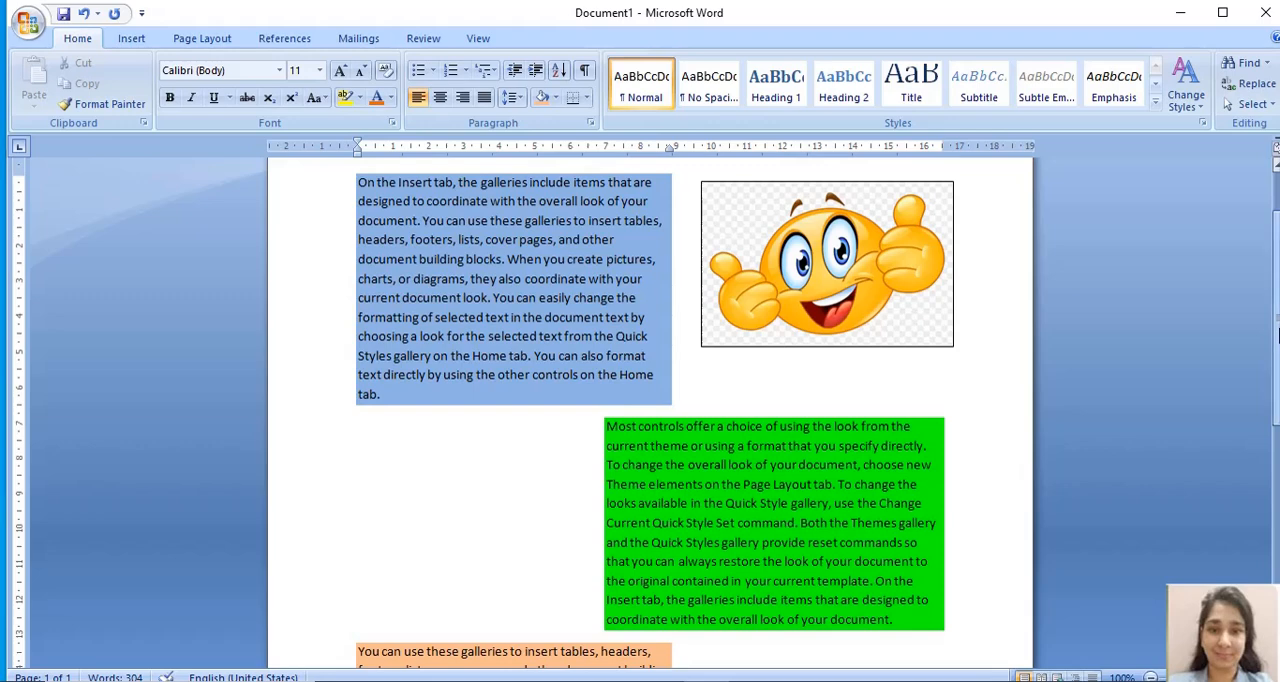
left_click_drag(1278, 335, 1278, 290)
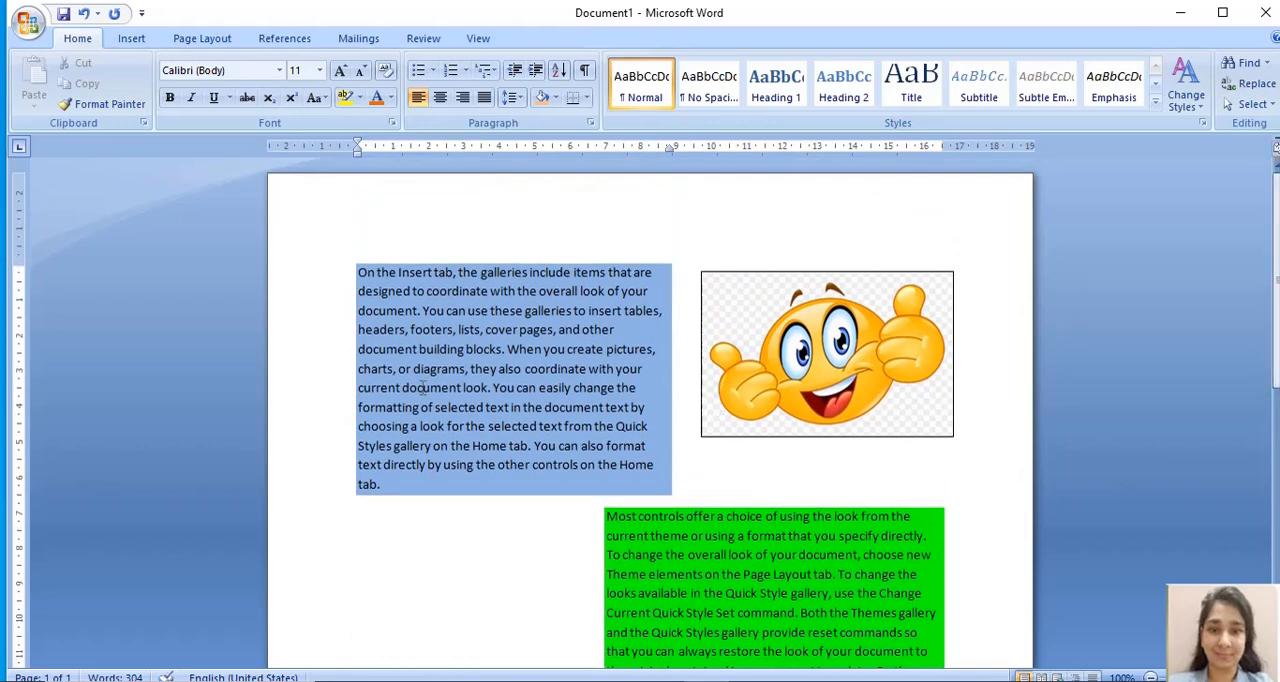
left_click_drag(360, 272, 439, 486)
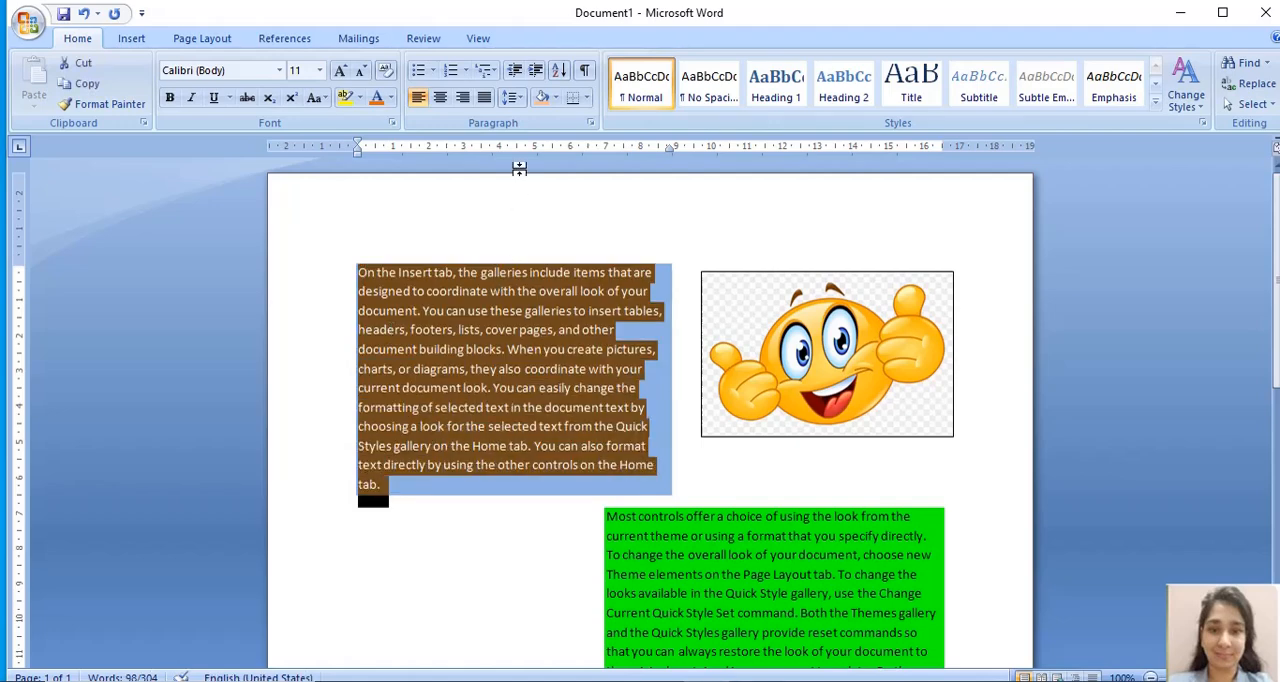
left_click(588, 104)
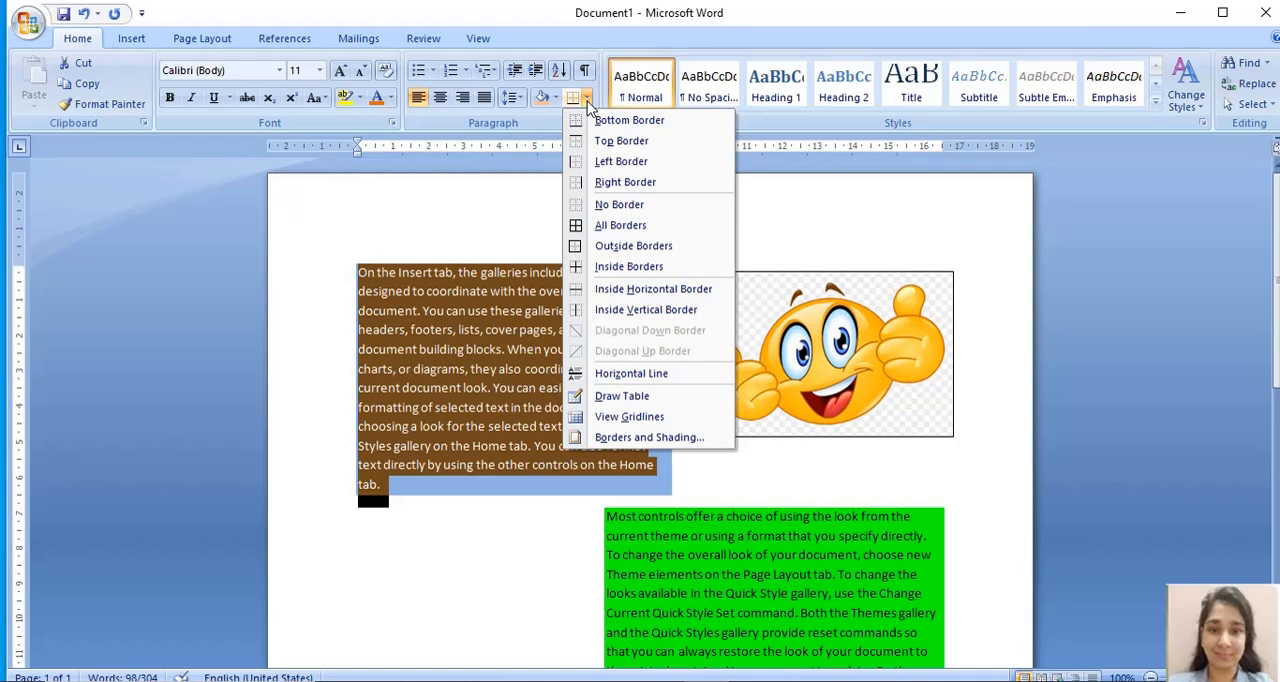
left_click(634, 245)
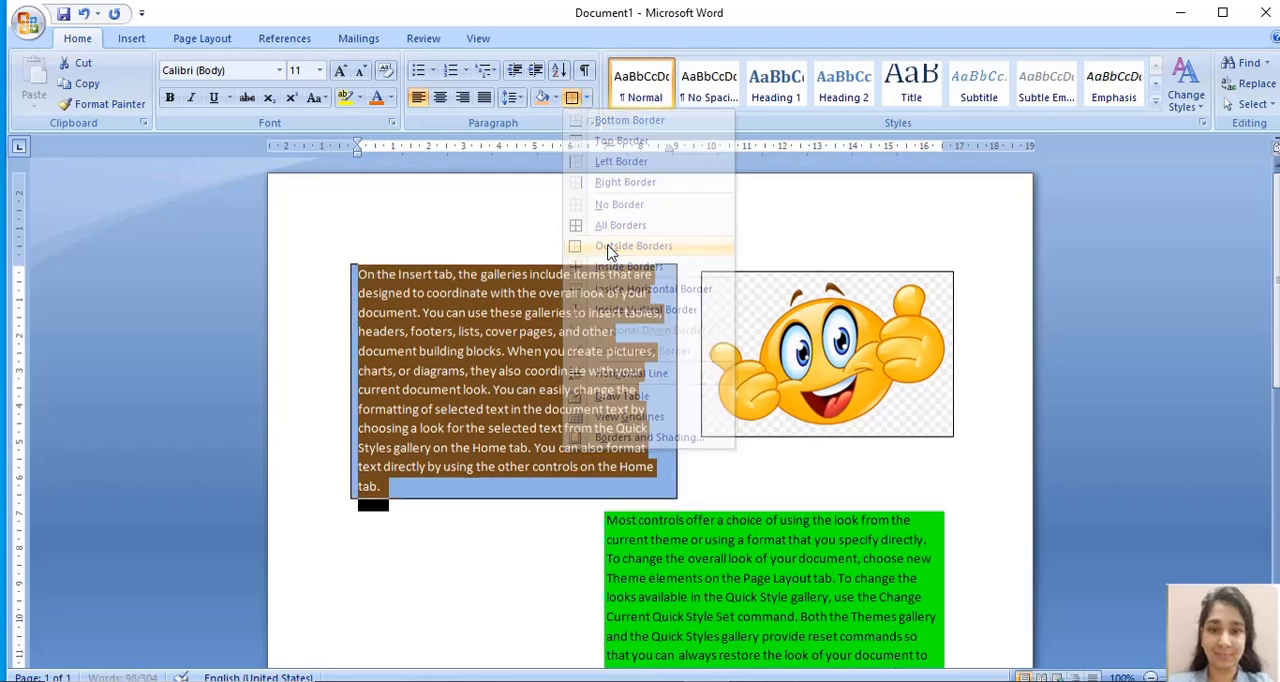
left_click(560, 241)
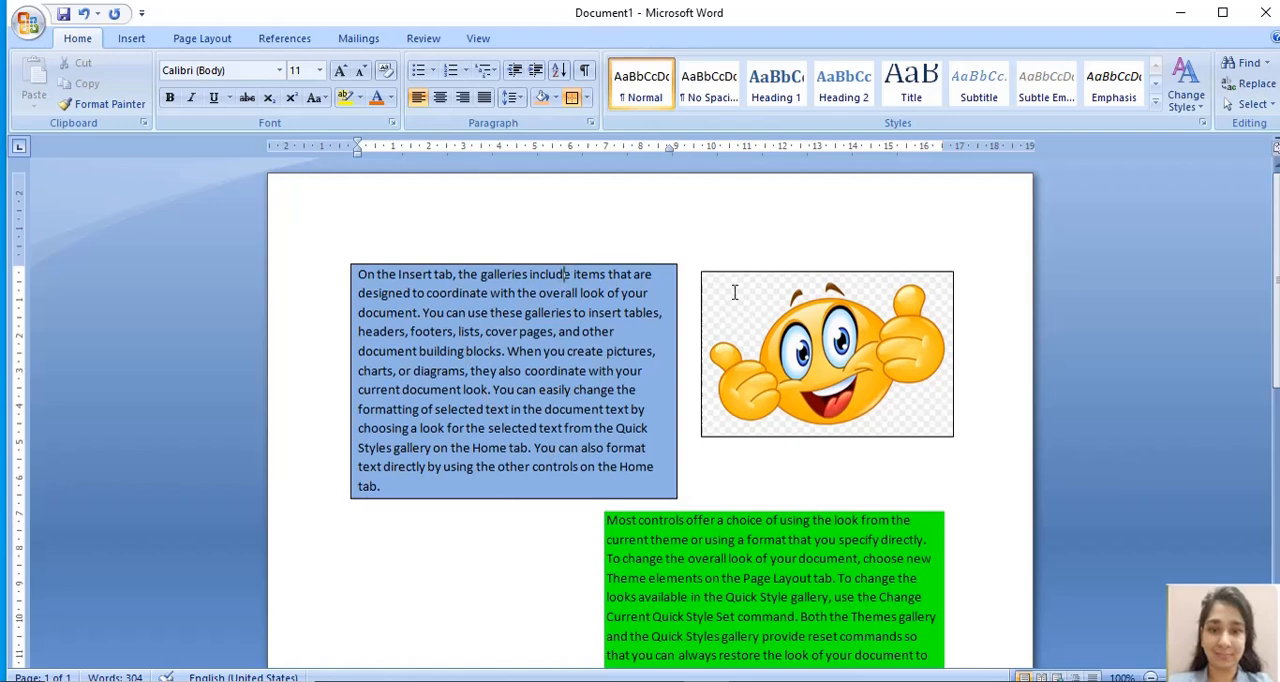
- Apply Outside Borders to the green second paragraph, beginning "Most controls offer"
left_click_drag(1277, 210, 1277, 291)
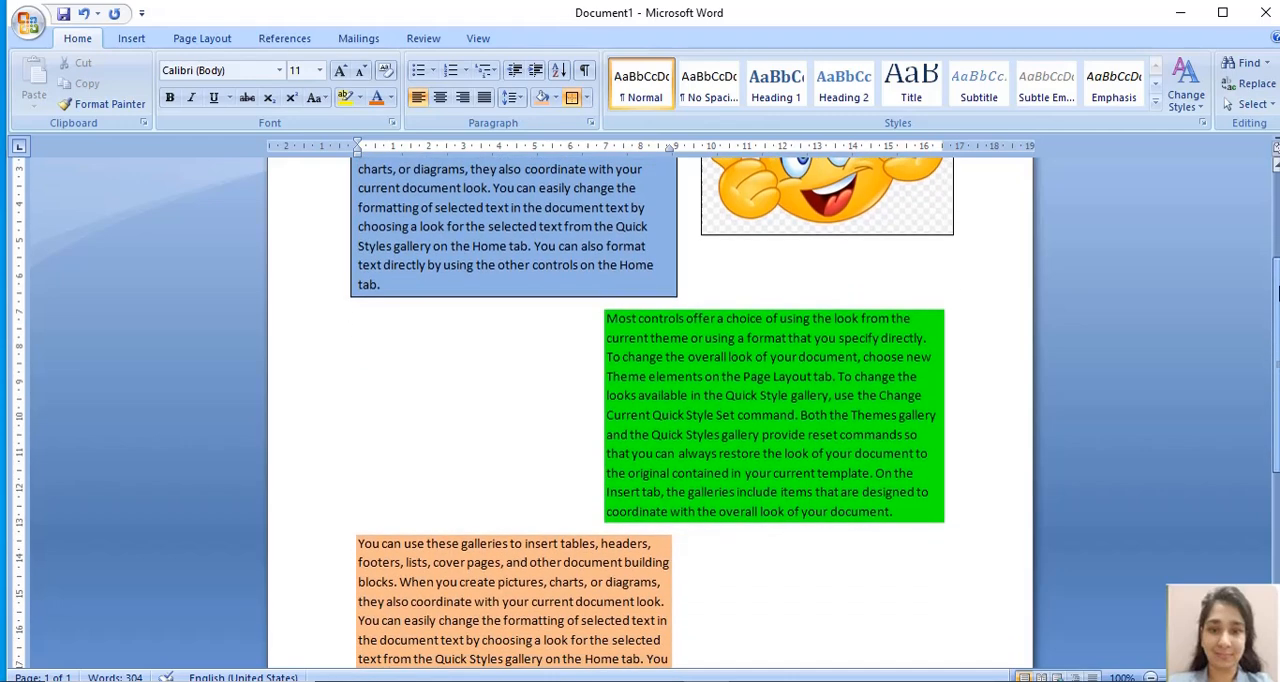
triple_click(607, 318)
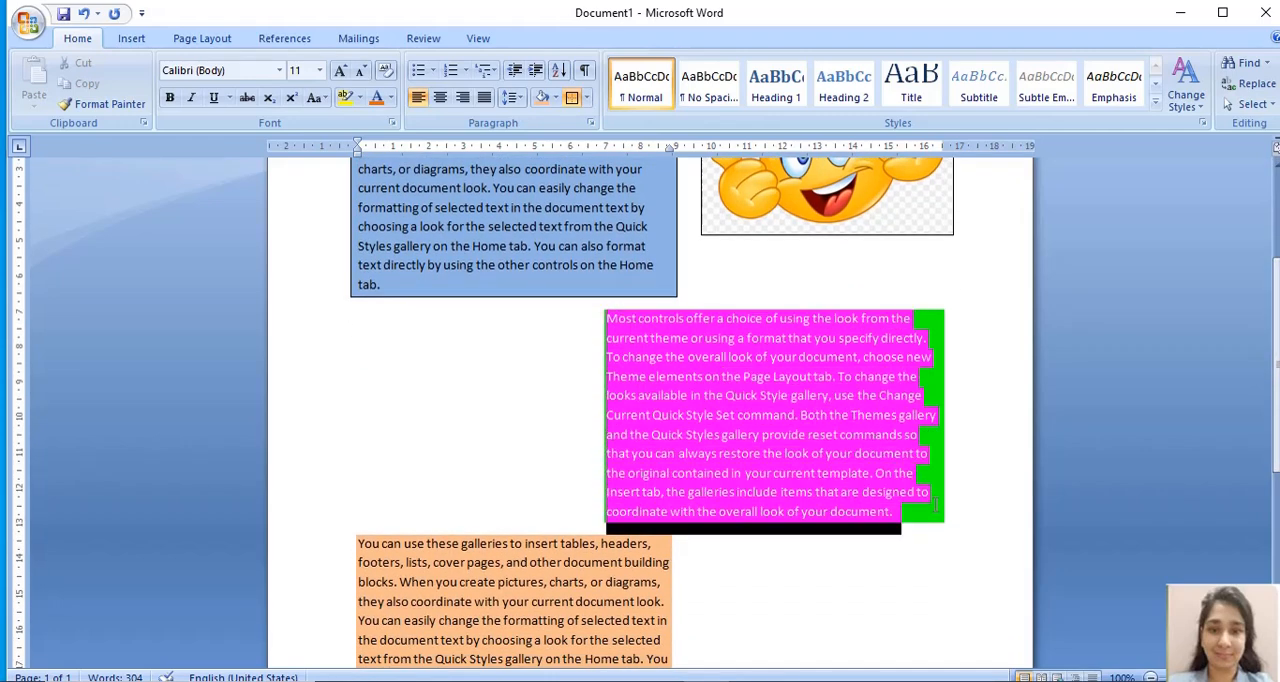
left_click(586, 98)
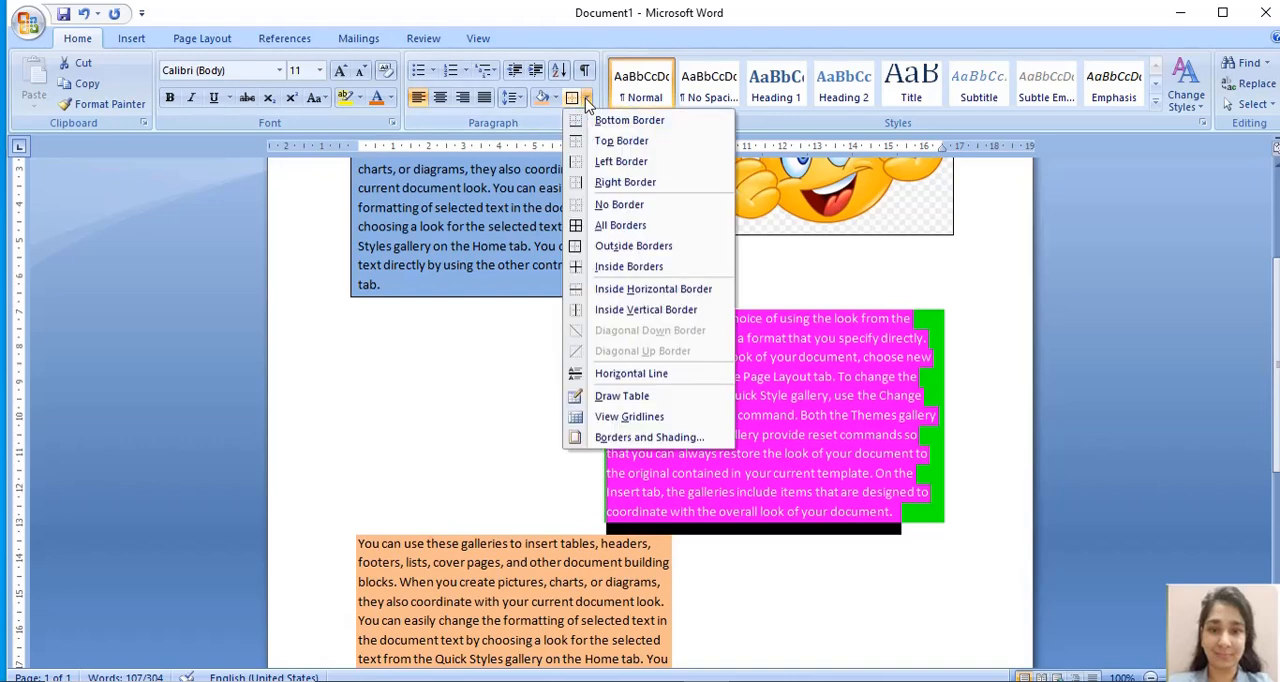
left_click(615, 244)
left_click(857, 556)
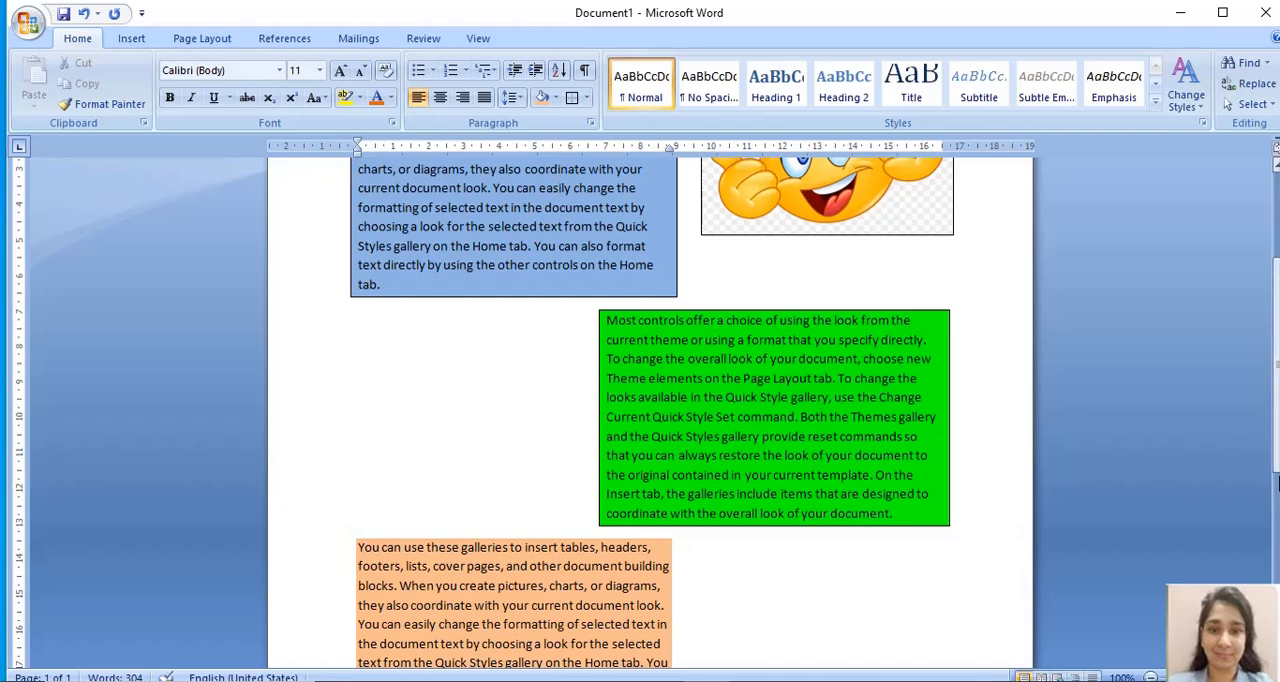
- Apply Outside Borders to the orange third paragraph, beginning "You can use these galleries"
scroll(1277, 497, "down", 5)
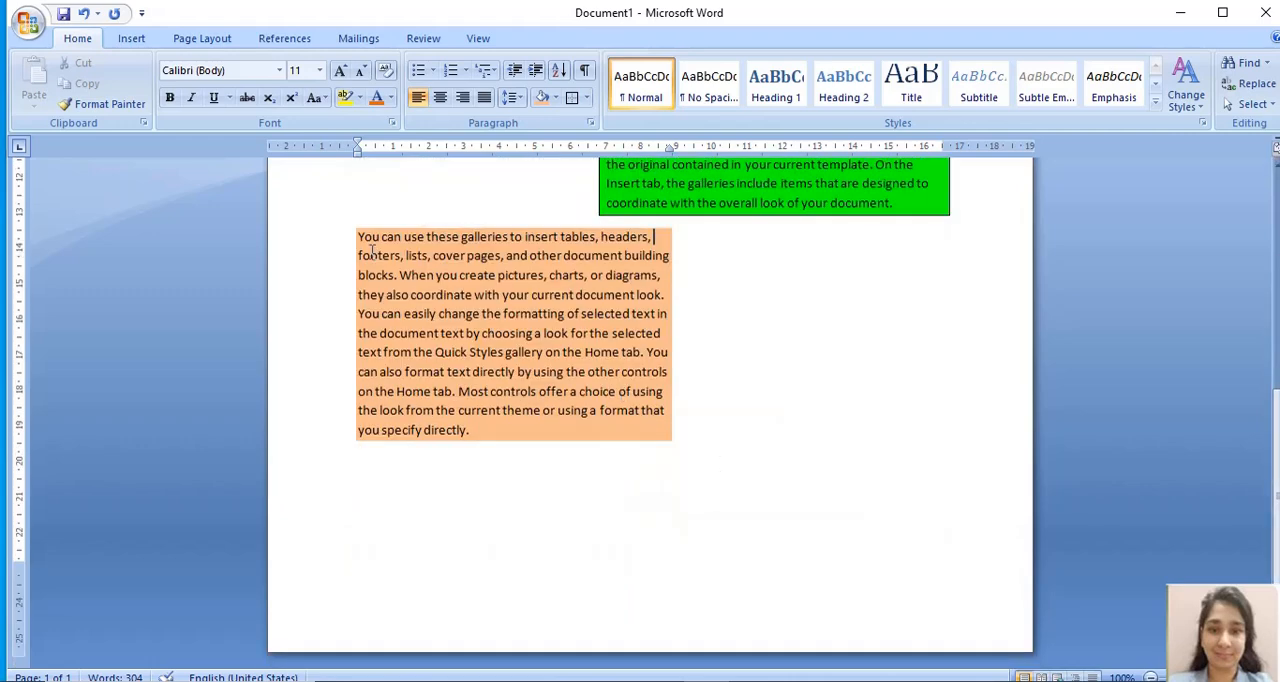
left_click_drag(358, 236, 499, 440)
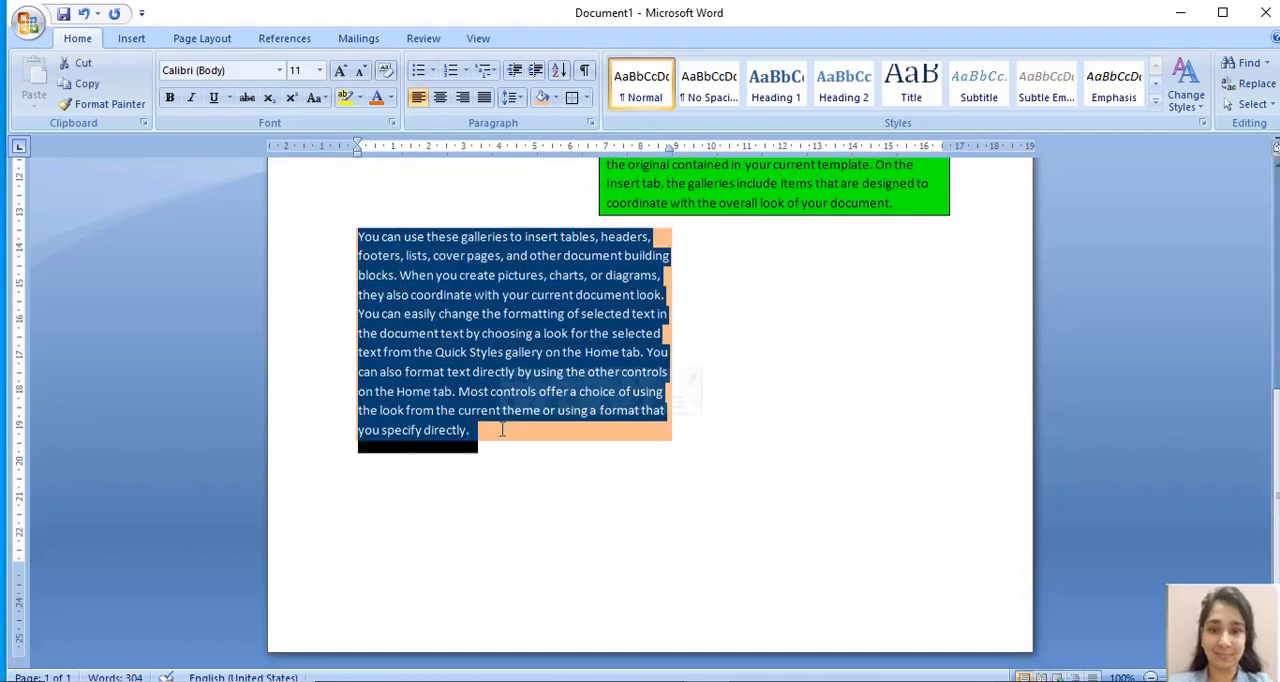
left_click(587, 100)
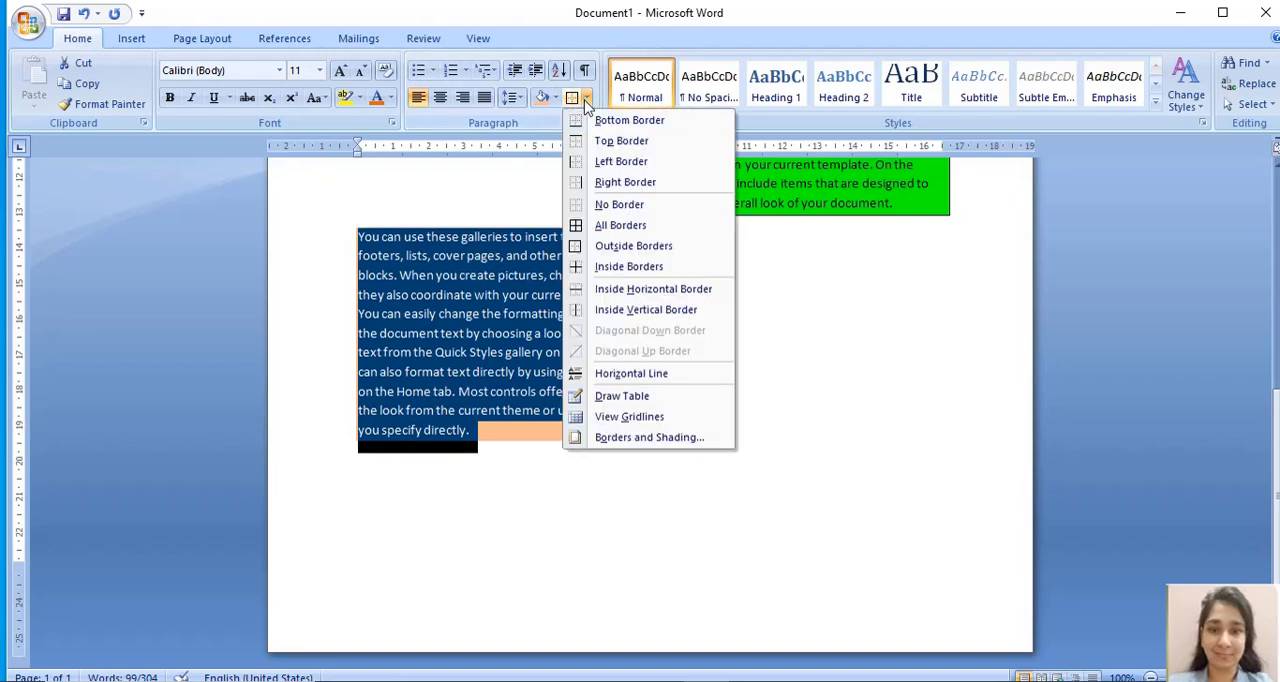
left_click(625, 246)
left_click(793, 422)
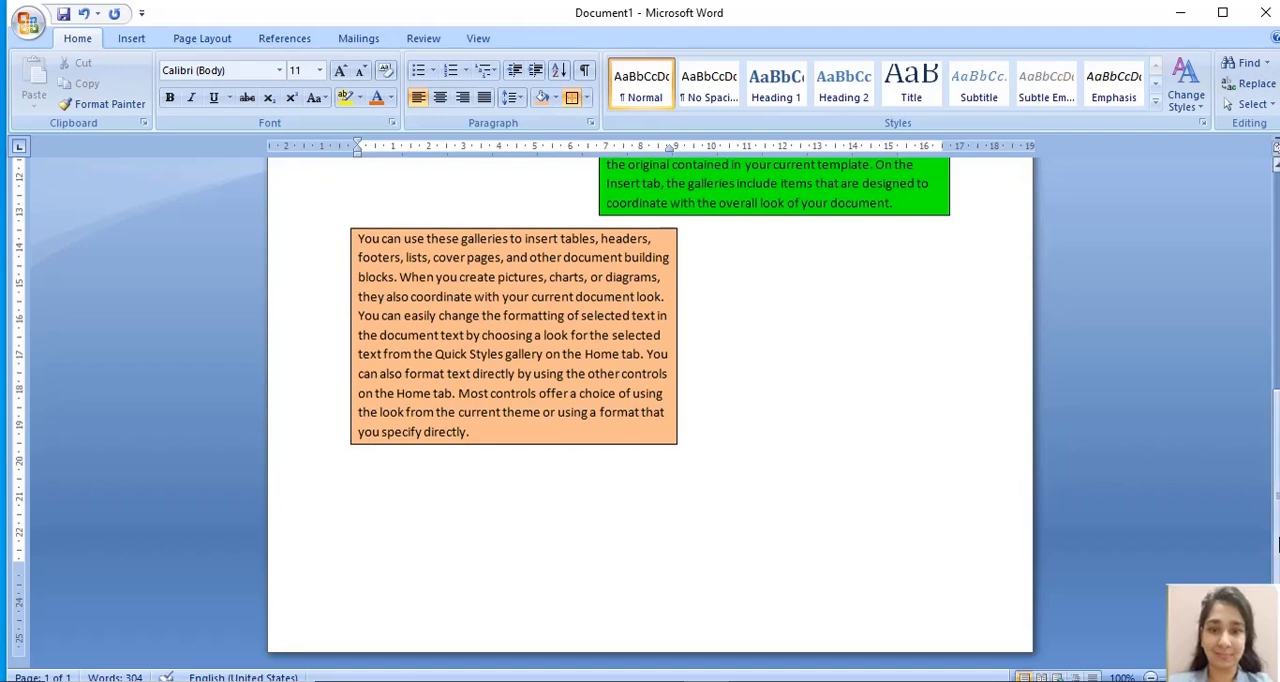
- Change the font of the blue first paragraph, beginning "On the Insert tab", to Monotype Corsiva
left_click_drag(1276, 543, 1274, 300)
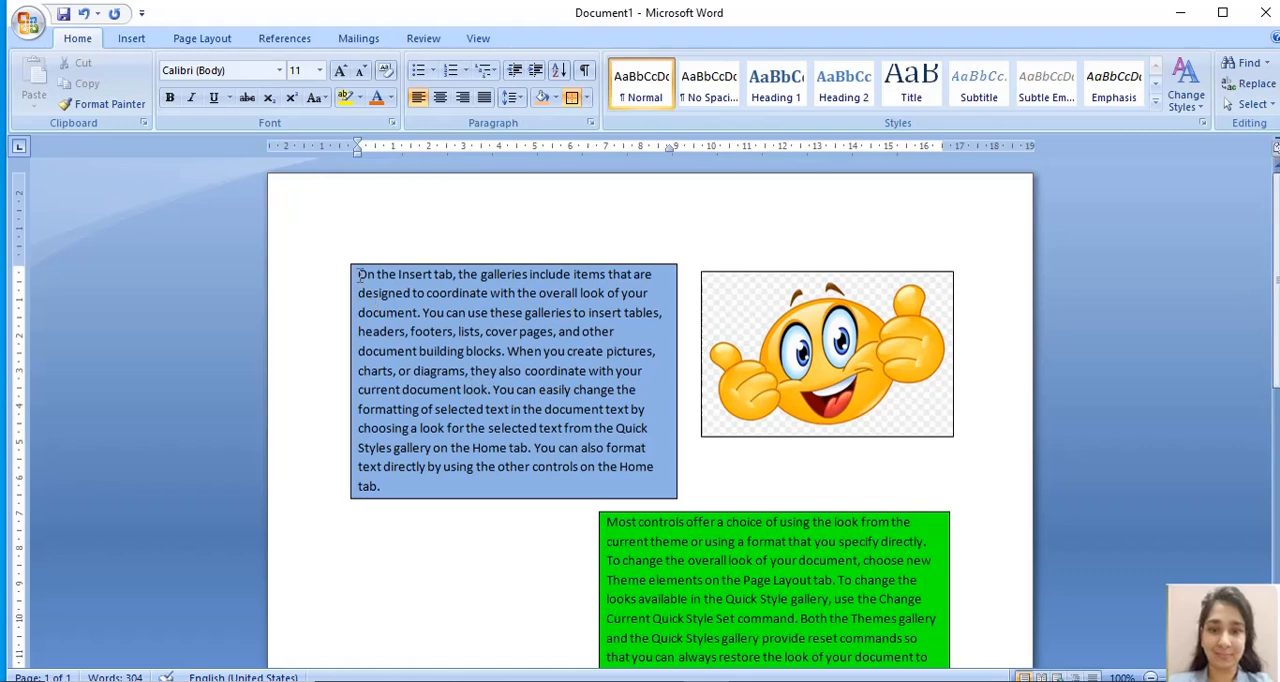
left_click_drag(358, 274, 395, 481)
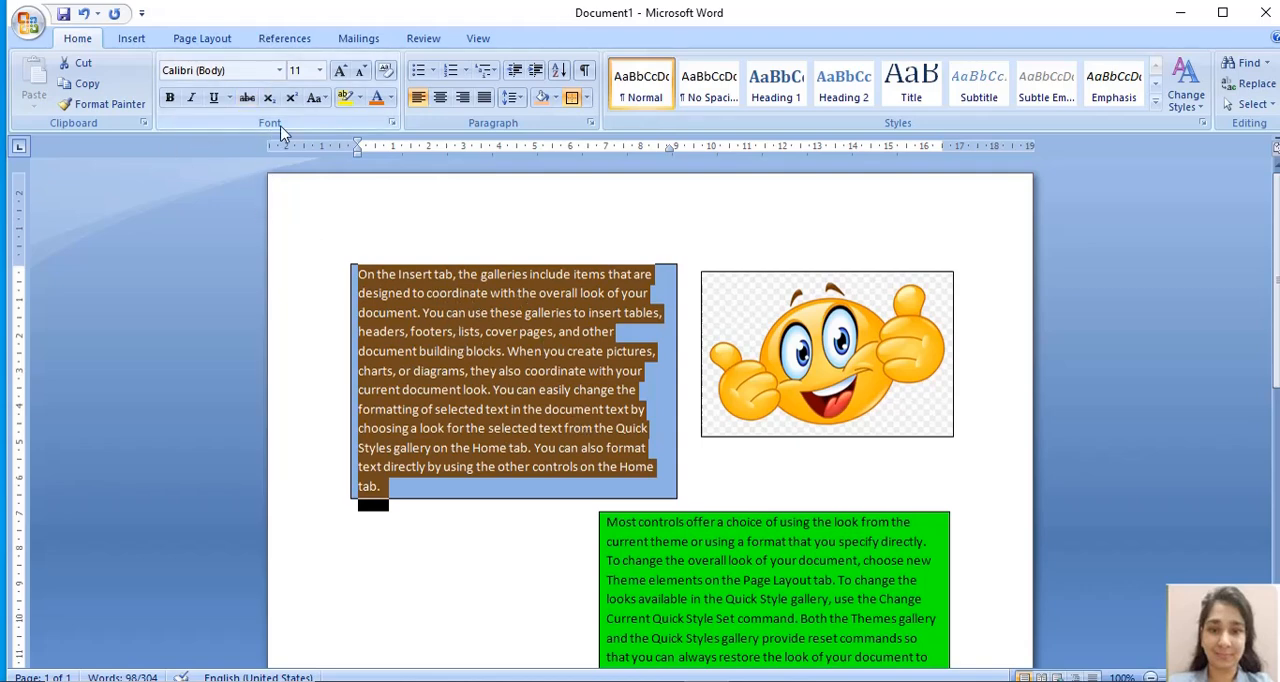
left_click(281, 70)
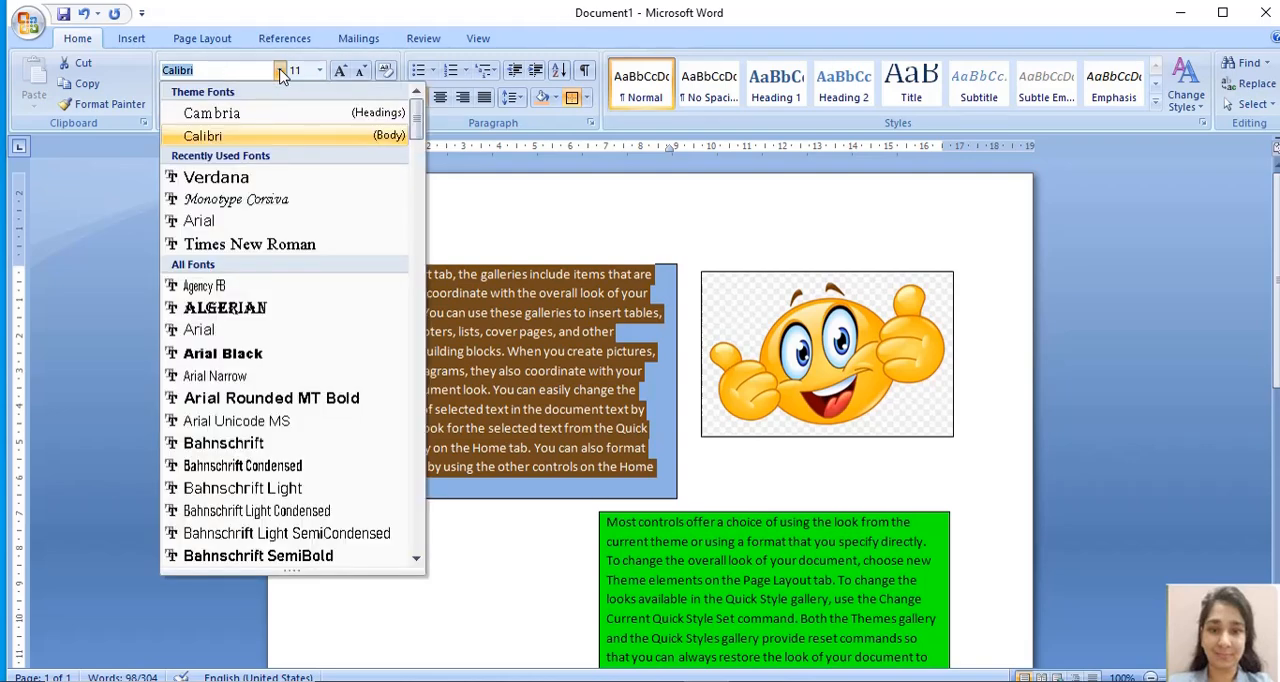
left_click(272, 204)
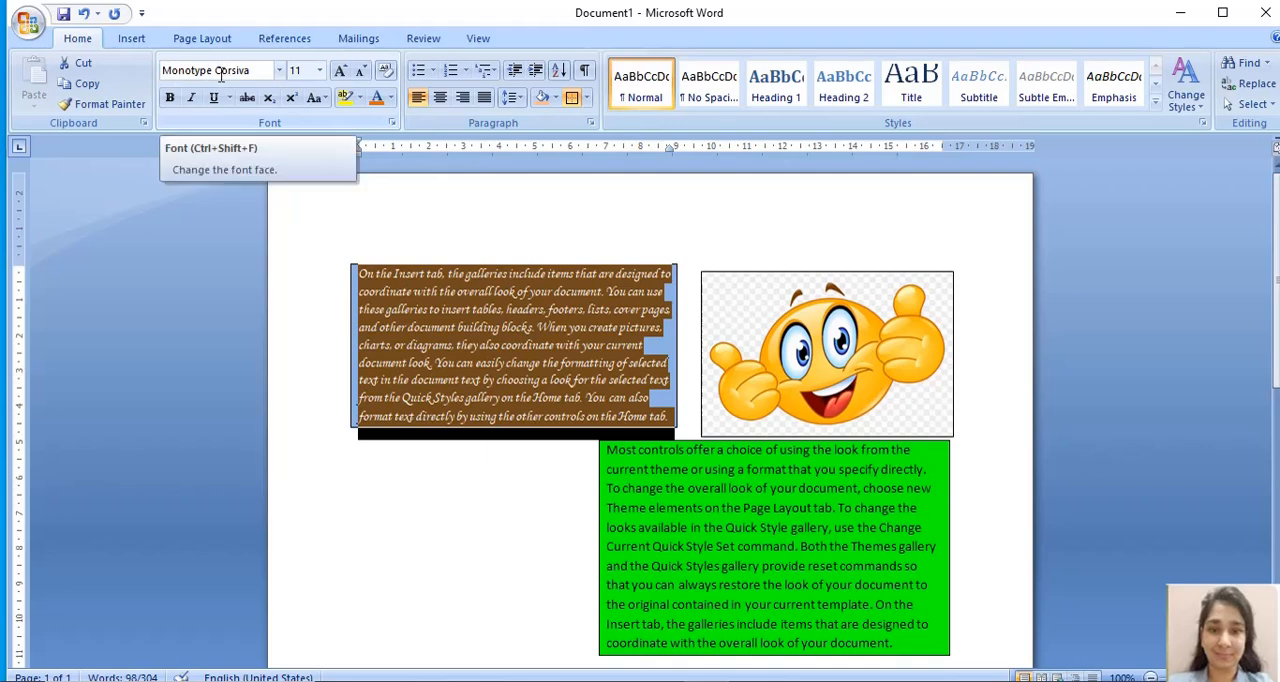
left_click(471, 488)
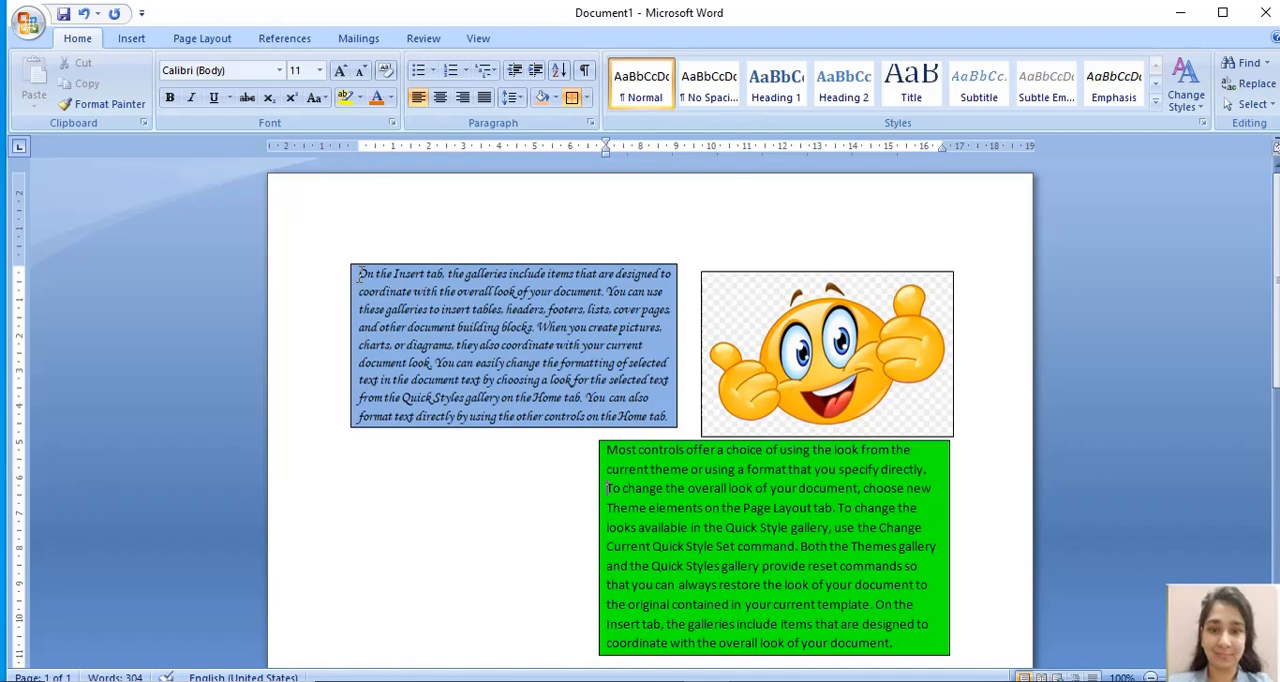
left_click(670, 416)
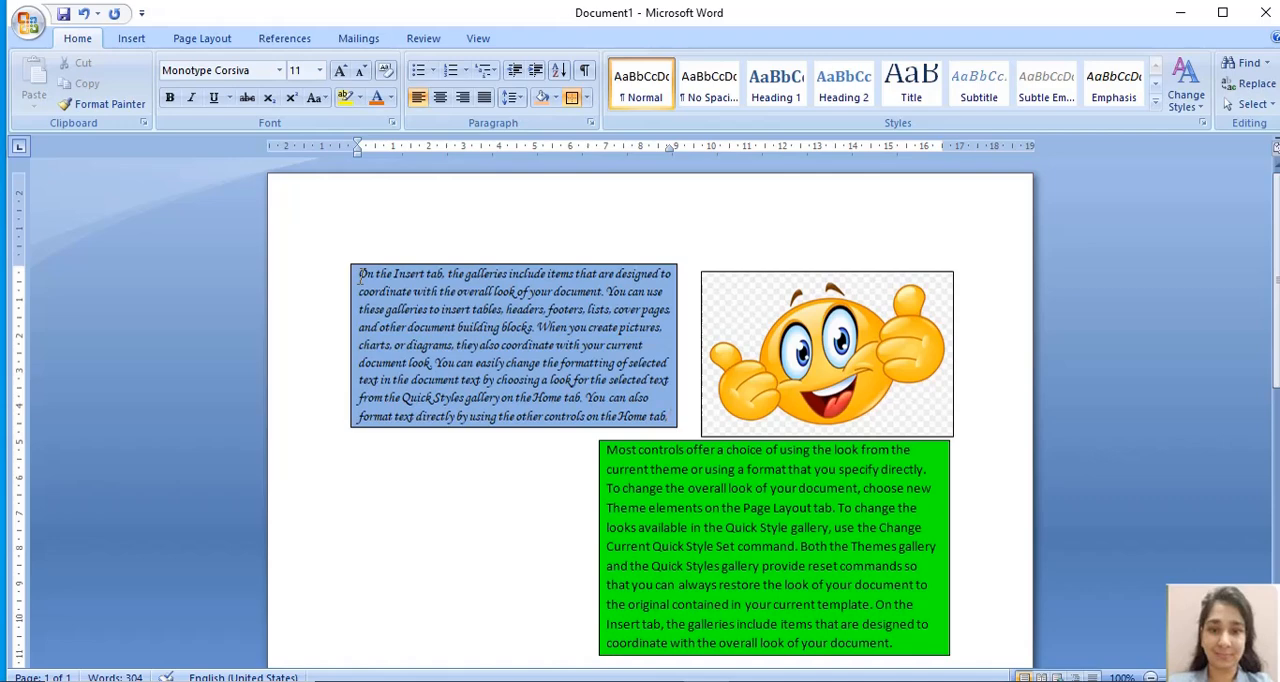
- Increase the font size of the blue first paragraph to 14
left_click_drag(360, 275, 670, 425)
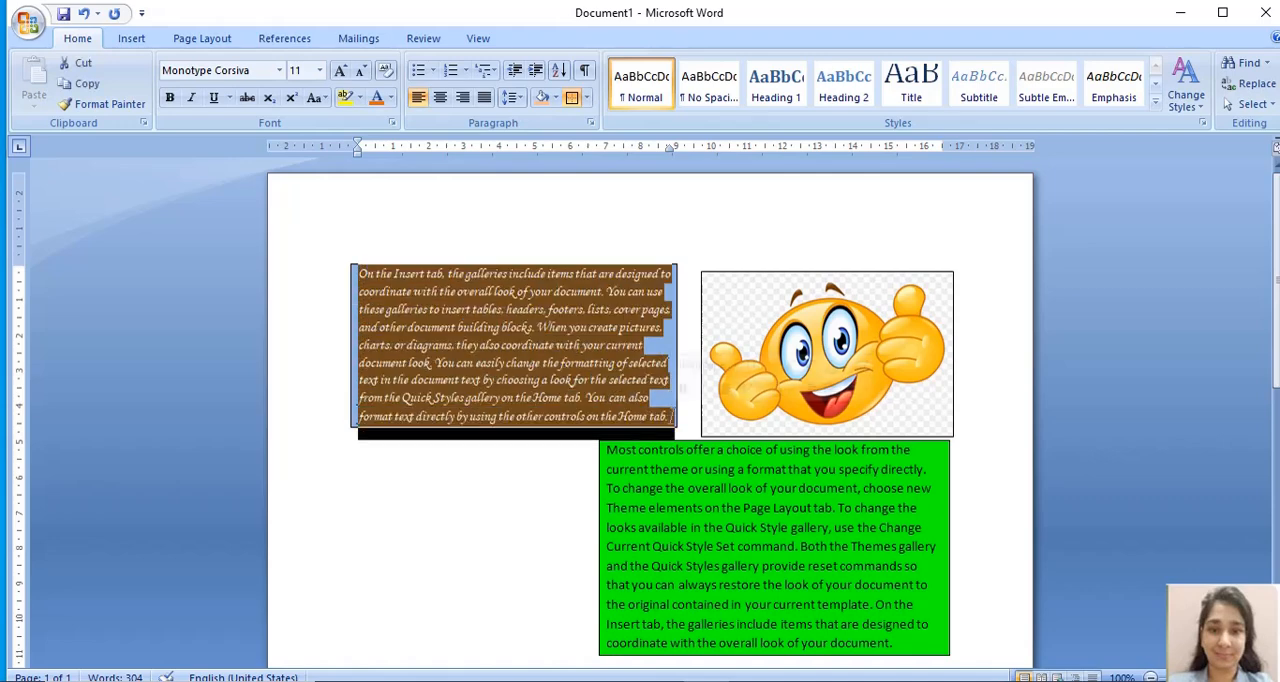
left_click(320, 74)
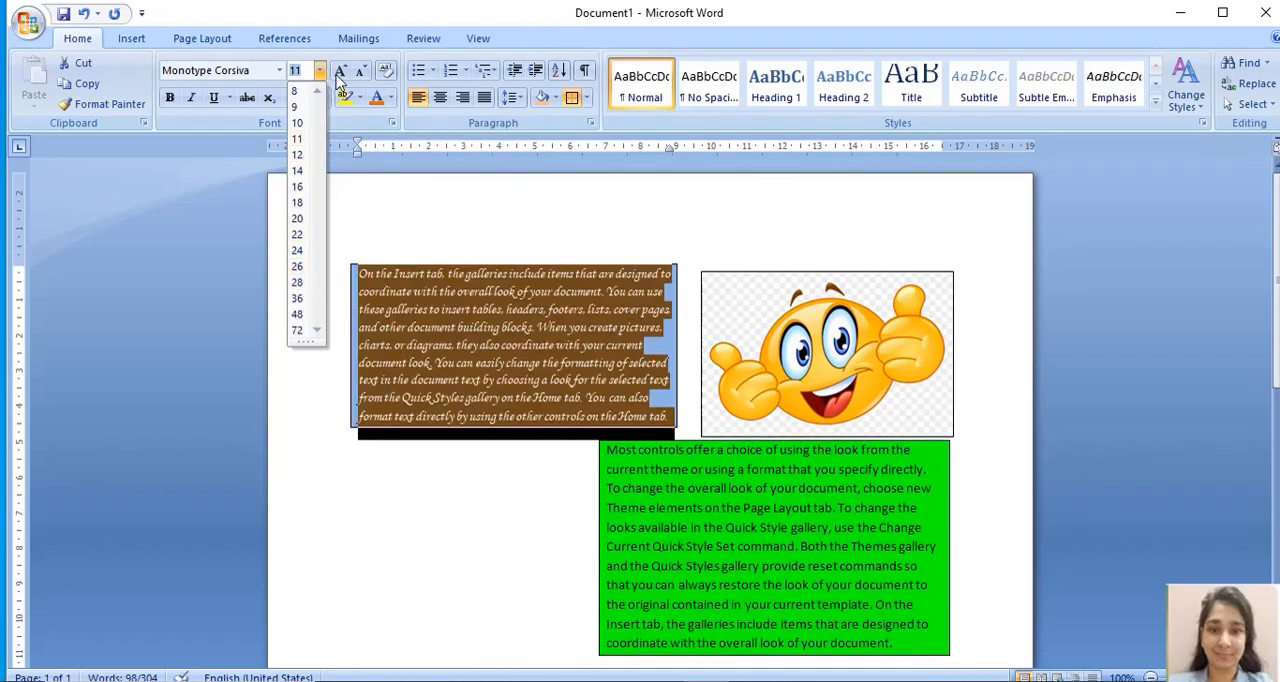
key("Escape")
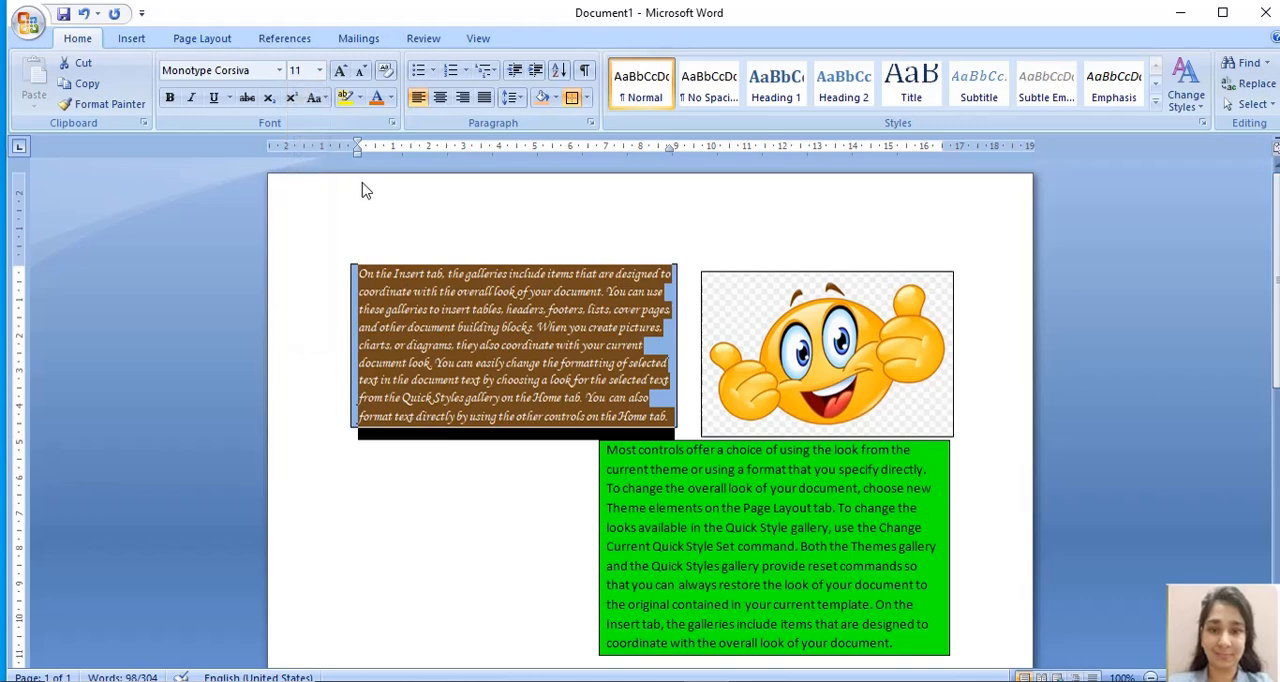
left_click(341, 72)
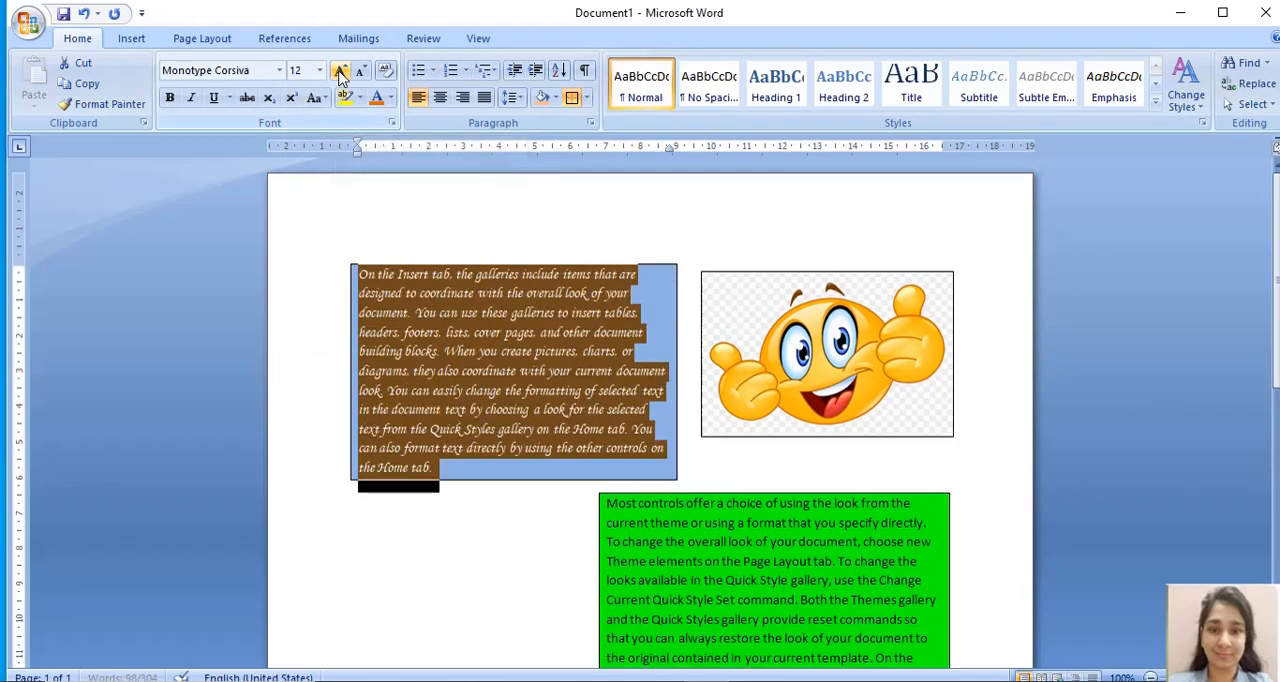
left_click(341, 72)
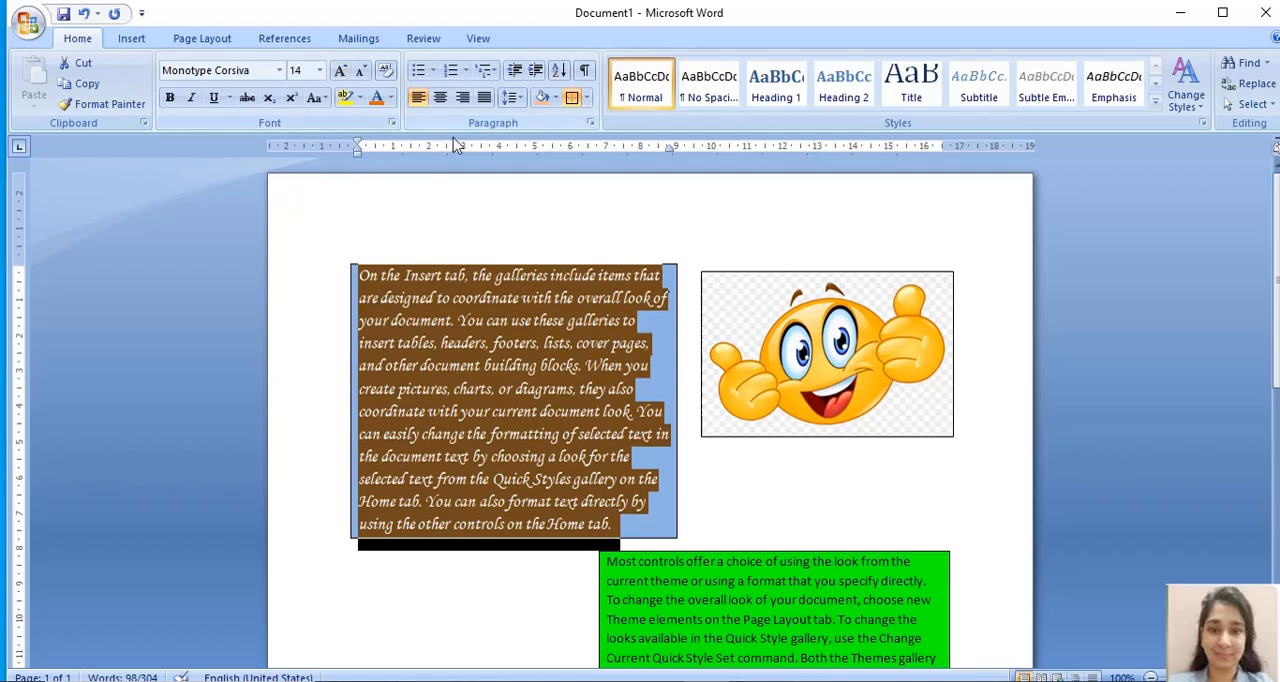
scroll(1278, 425, "down", 3)
scroll(1278, 425, "up", 3)
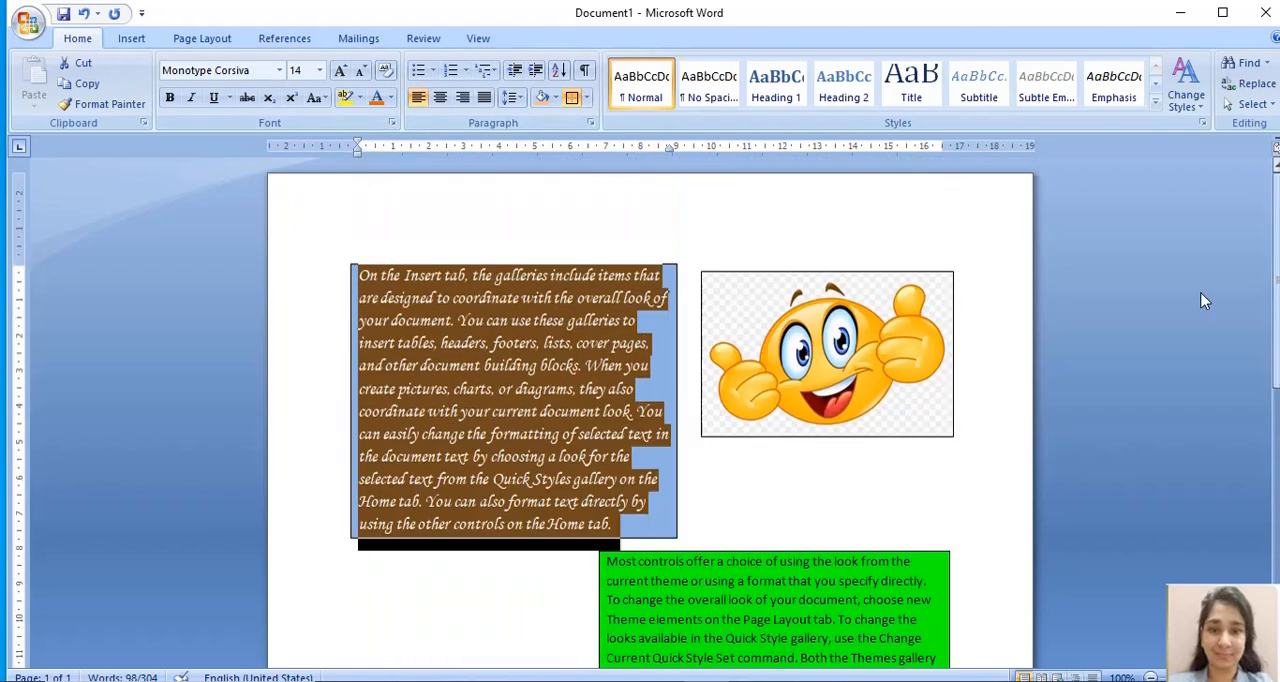
left_click(561, 256)
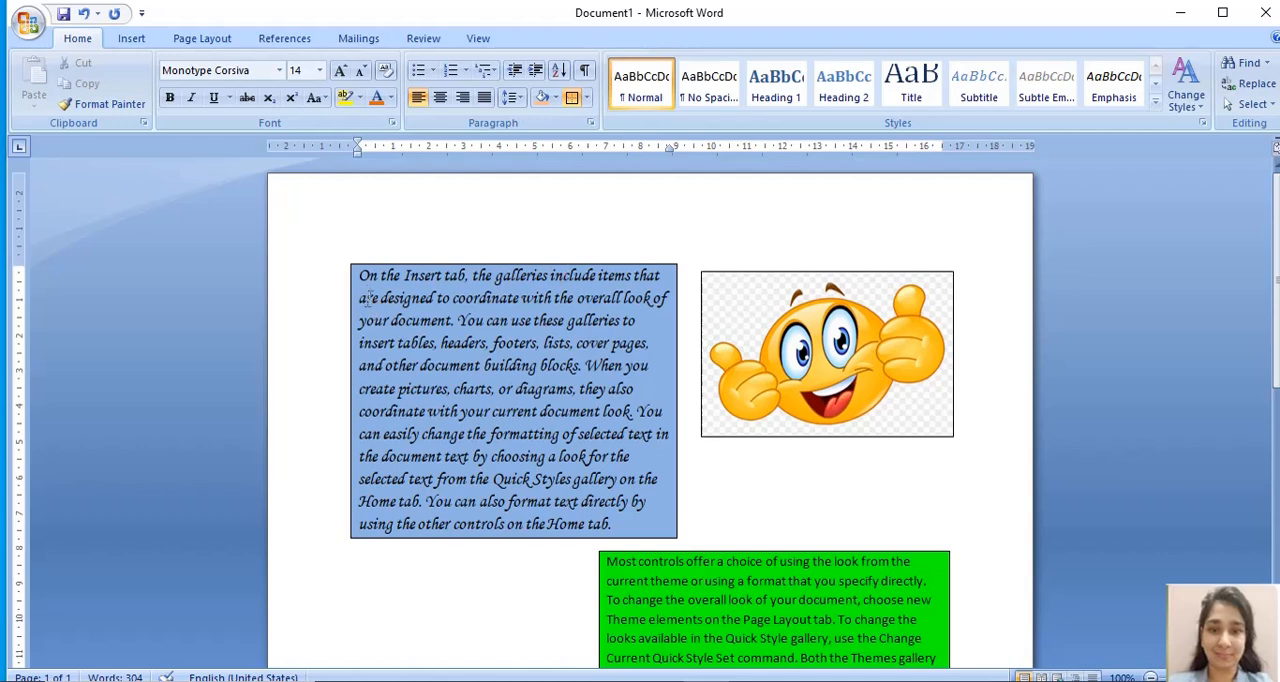
- Set the font colour of the blue first paragraph to Black, Text 1
left_click_drag(359, 276, 630, 541)
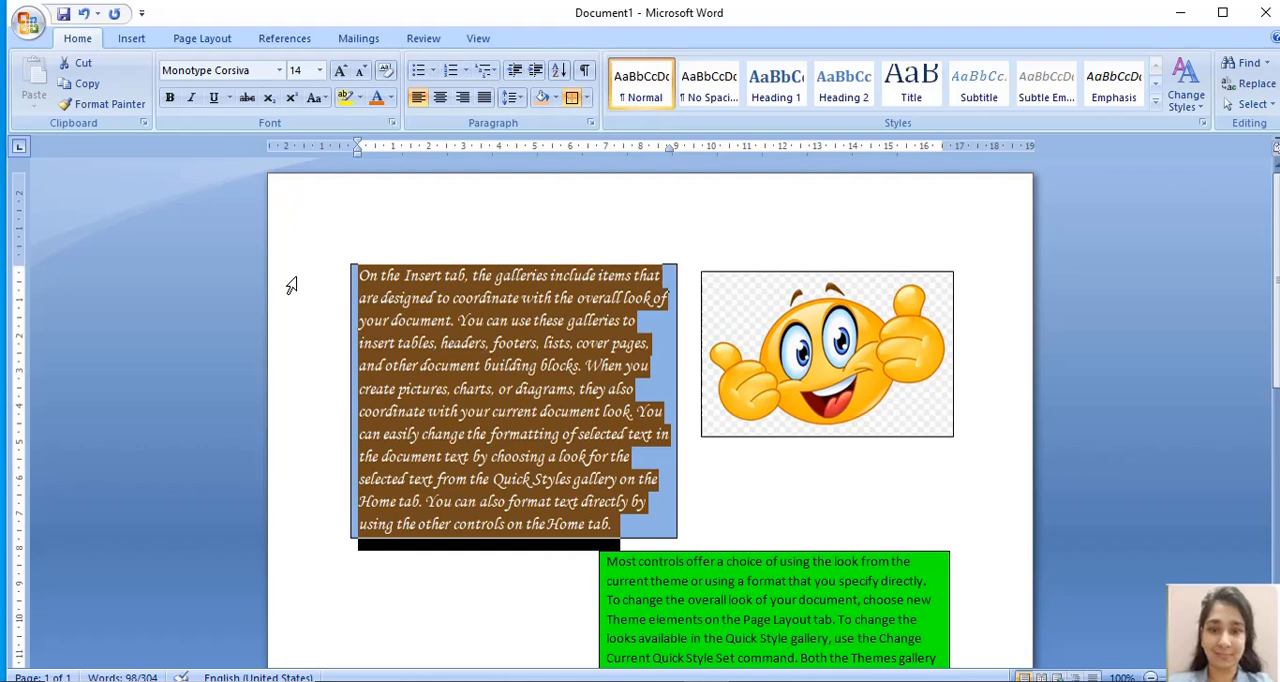
left_click(390, 98)
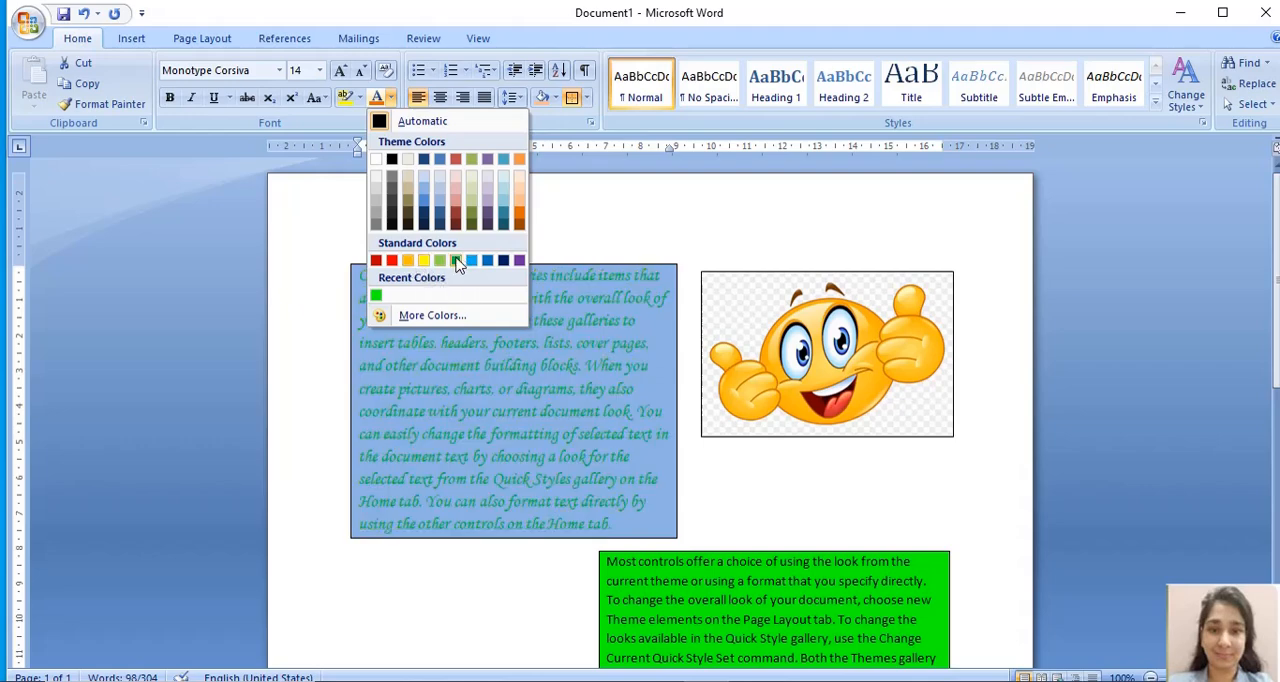
left_click(391, 165)
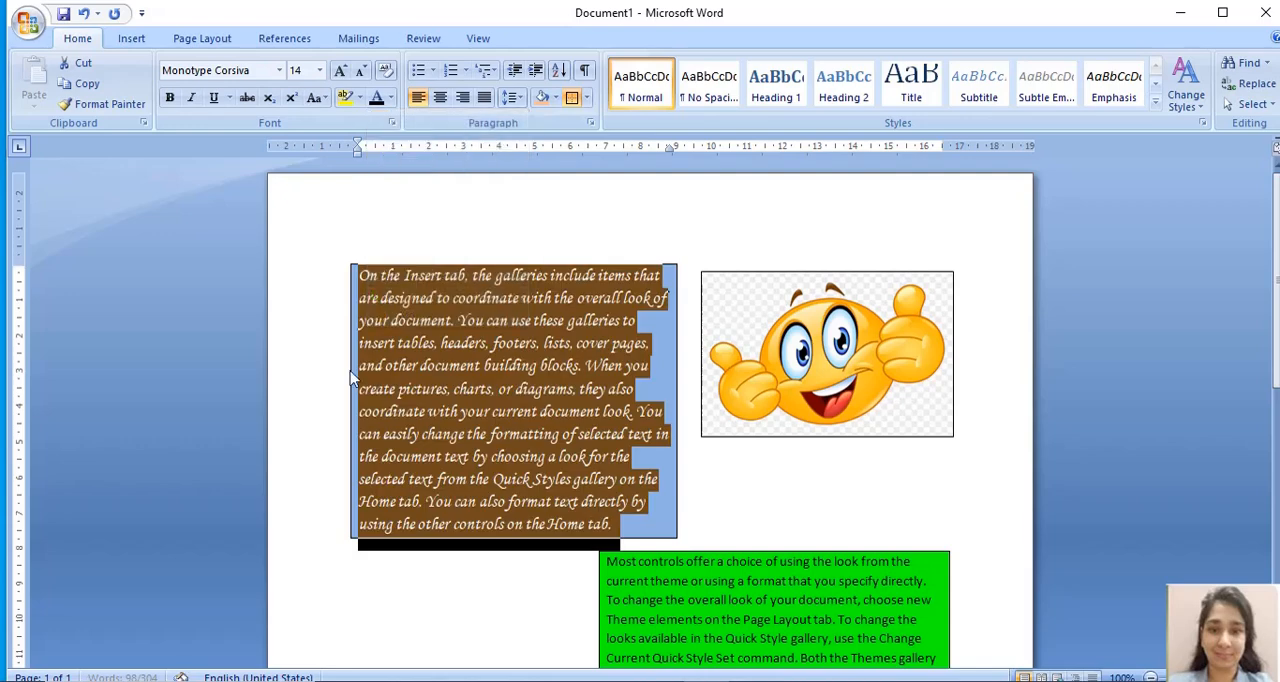
left_click(541, 212)
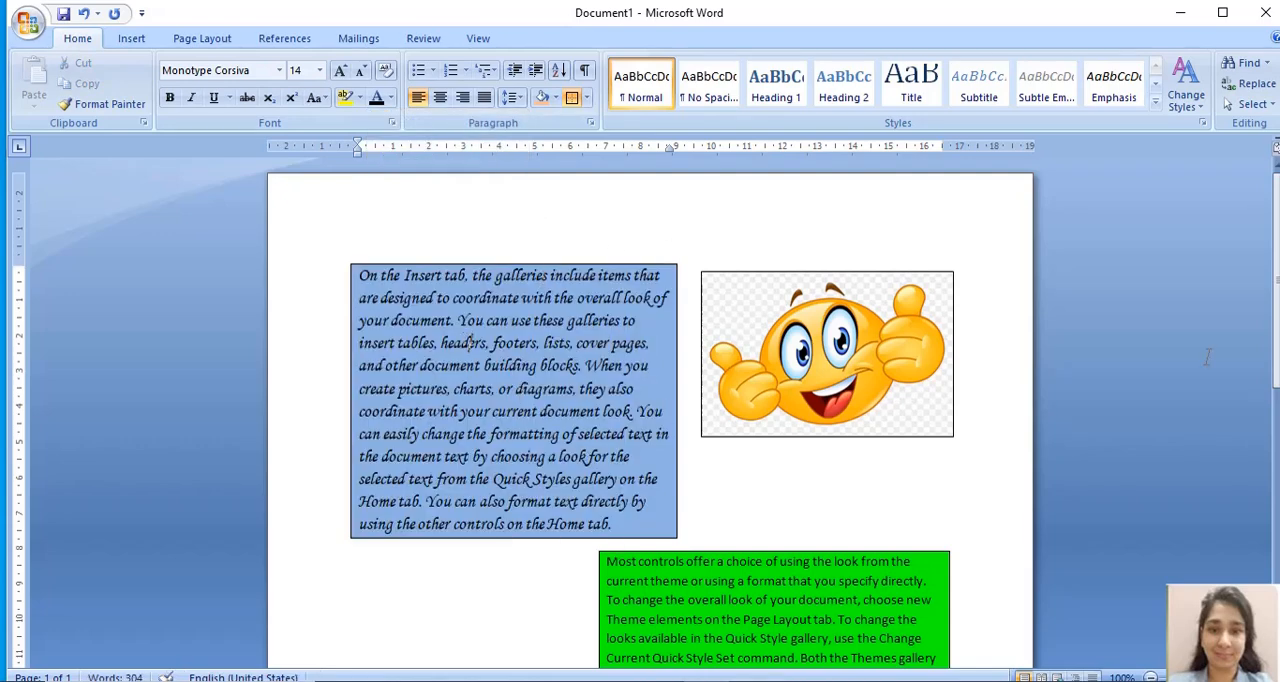
- Change the font of the green second paragraph, beginning "Most controls offer", to Times New Roman
left_click_drag(1277, 272, 1270, 470)
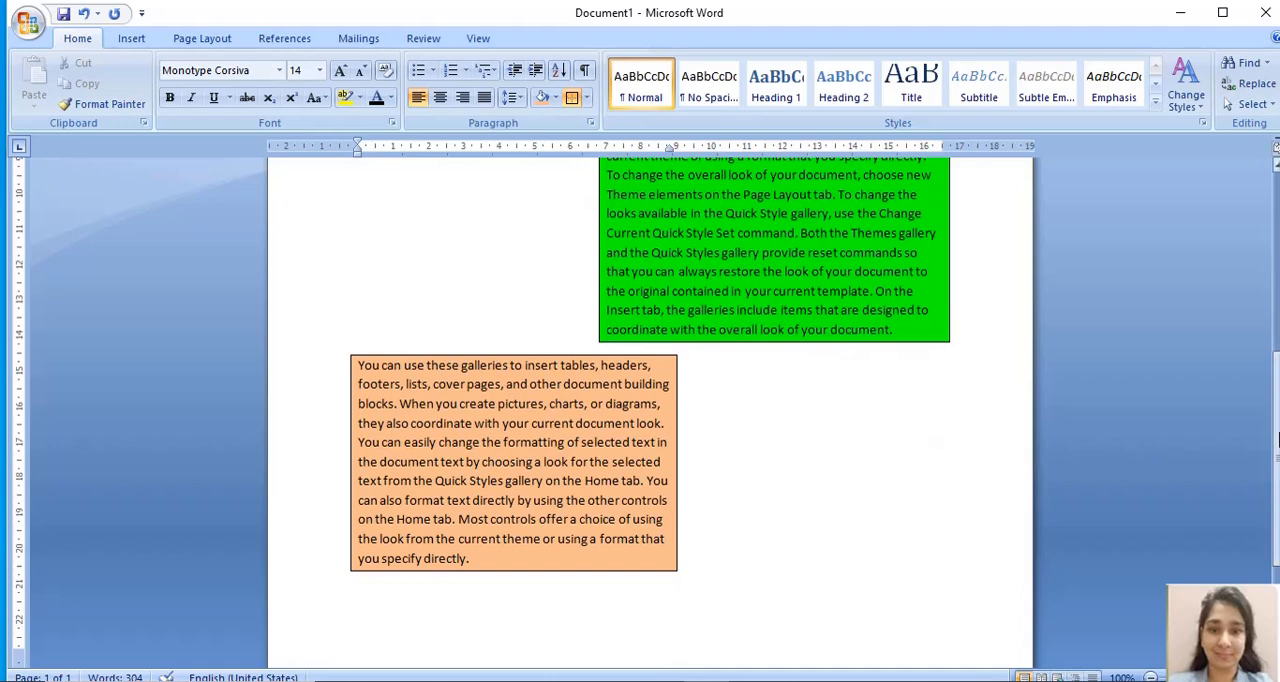
scroll(891, 428, "up", 4)
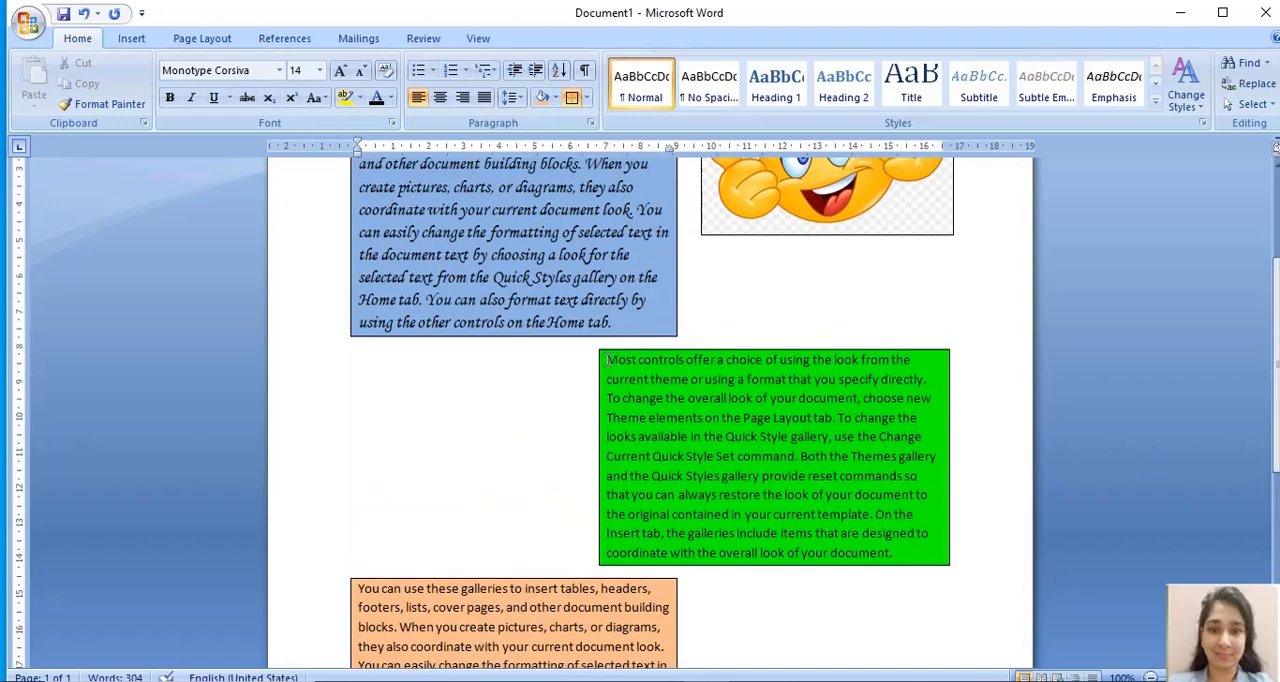
left_click_drag(607, 360, 889, 553)
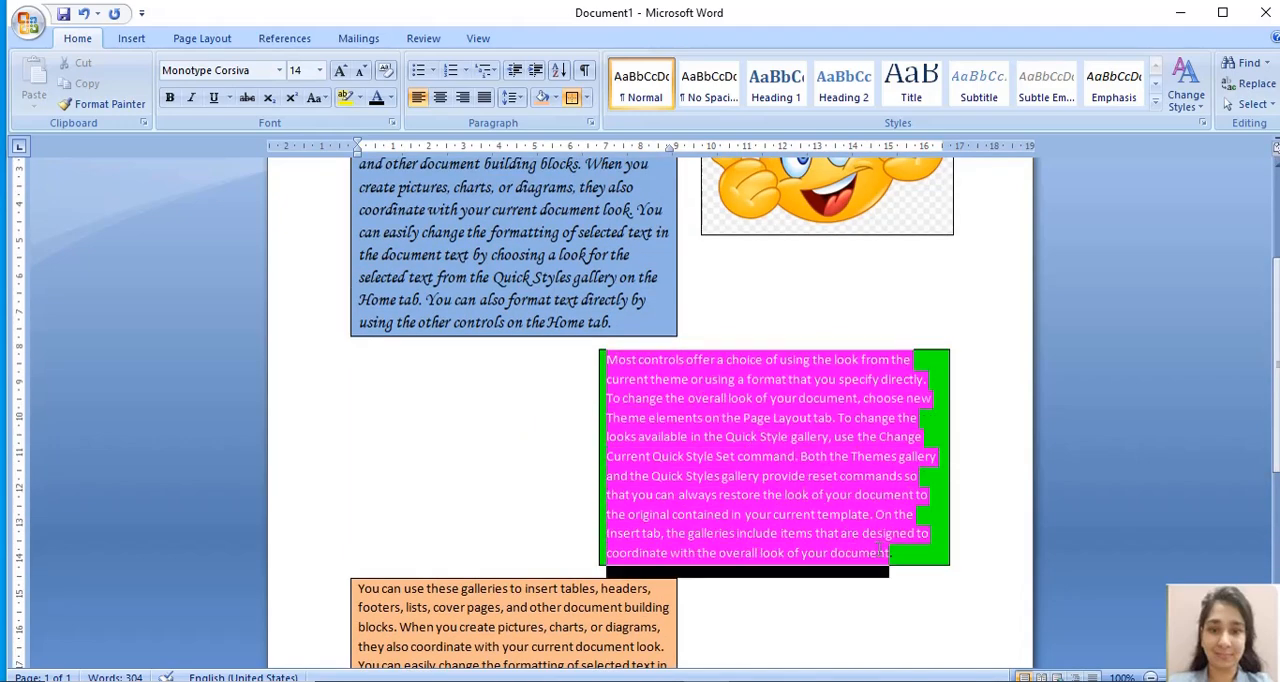
left_click(281, 71)
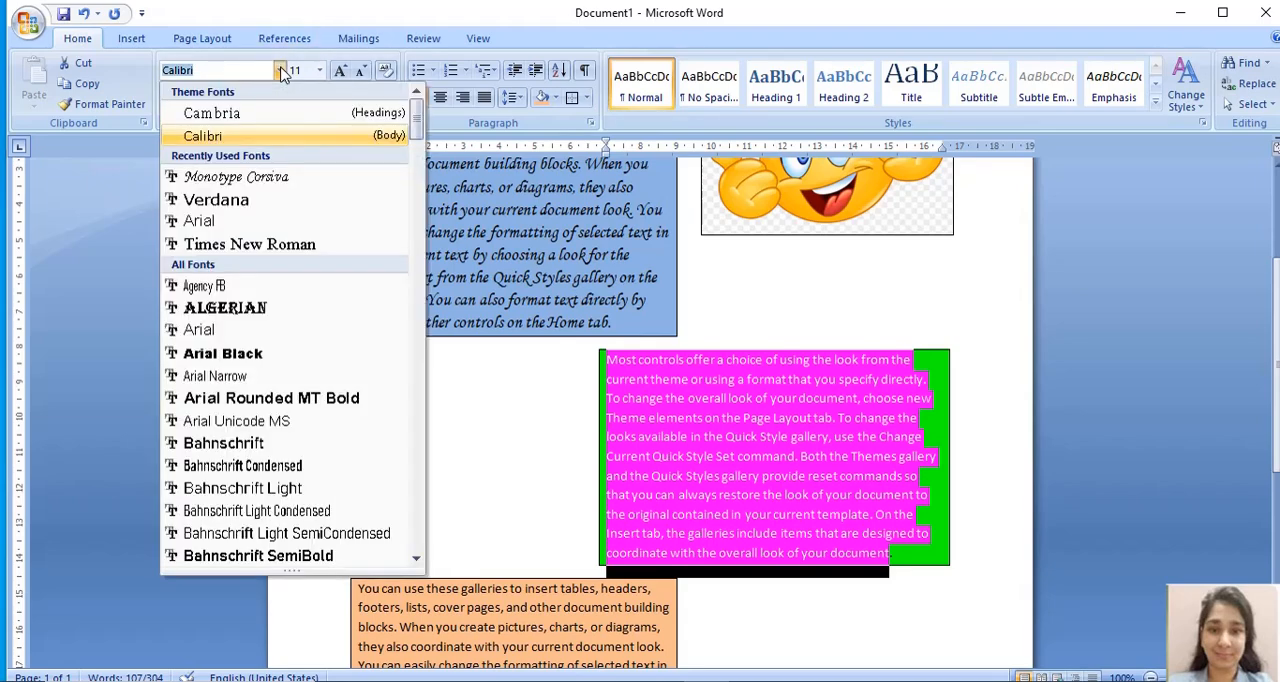
left_click(253, 245)
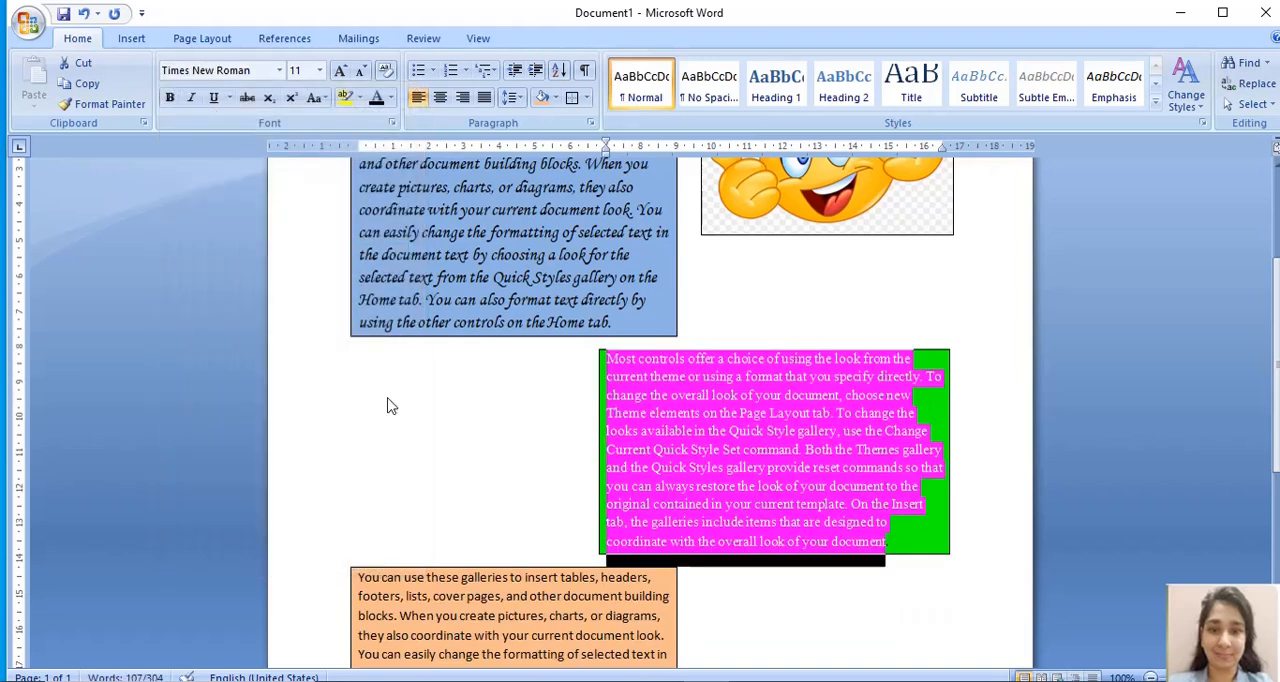
left_click(509, 436)
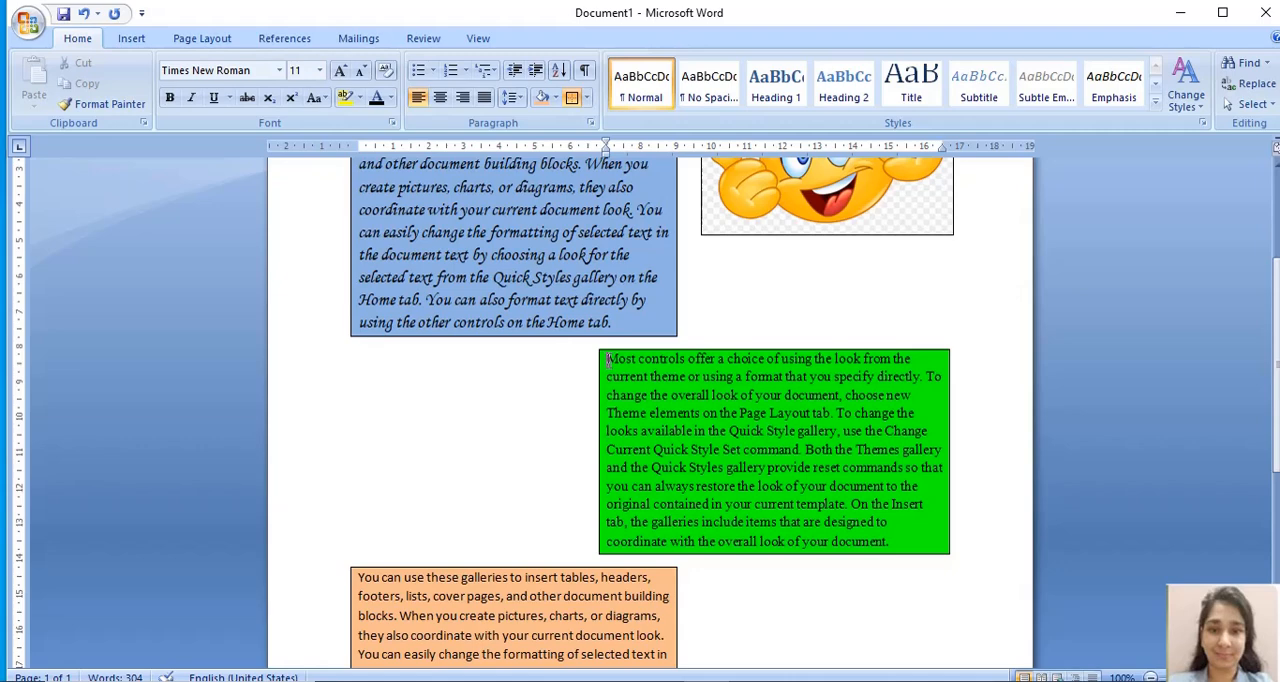
- Increase the font size of the green second paragraph to 12
left_click_drag(607, 360, 886, 545)
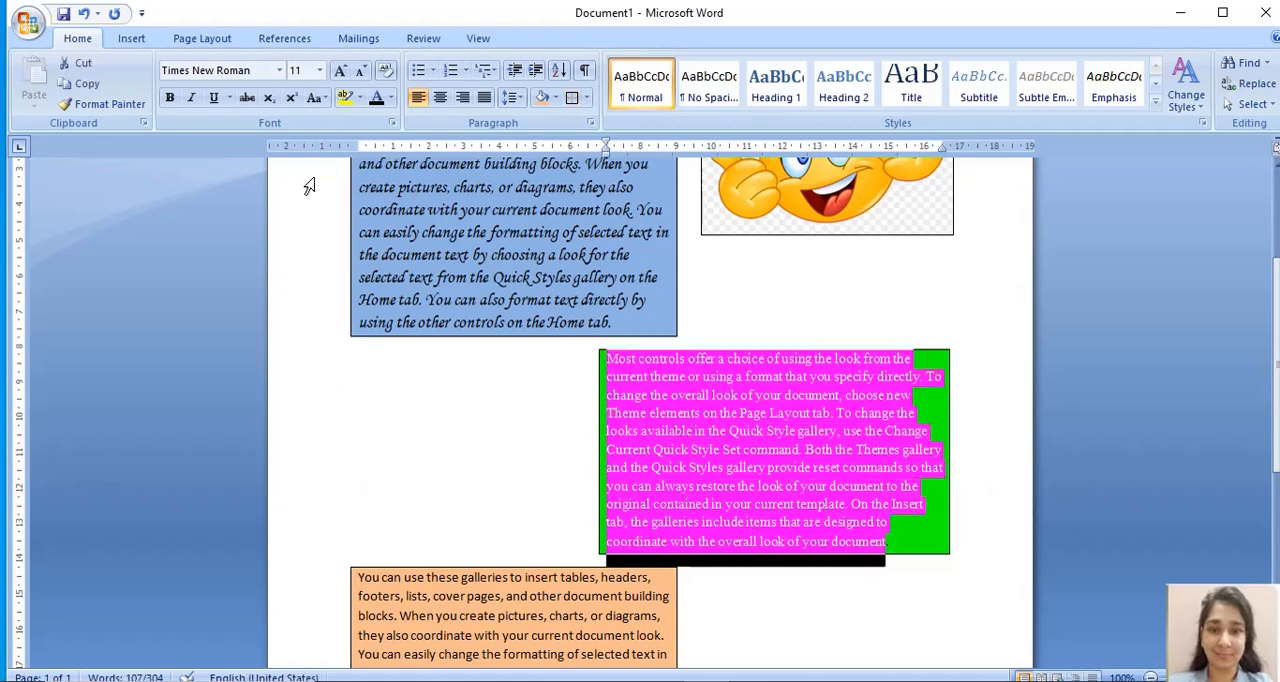
left_click(319, 71)
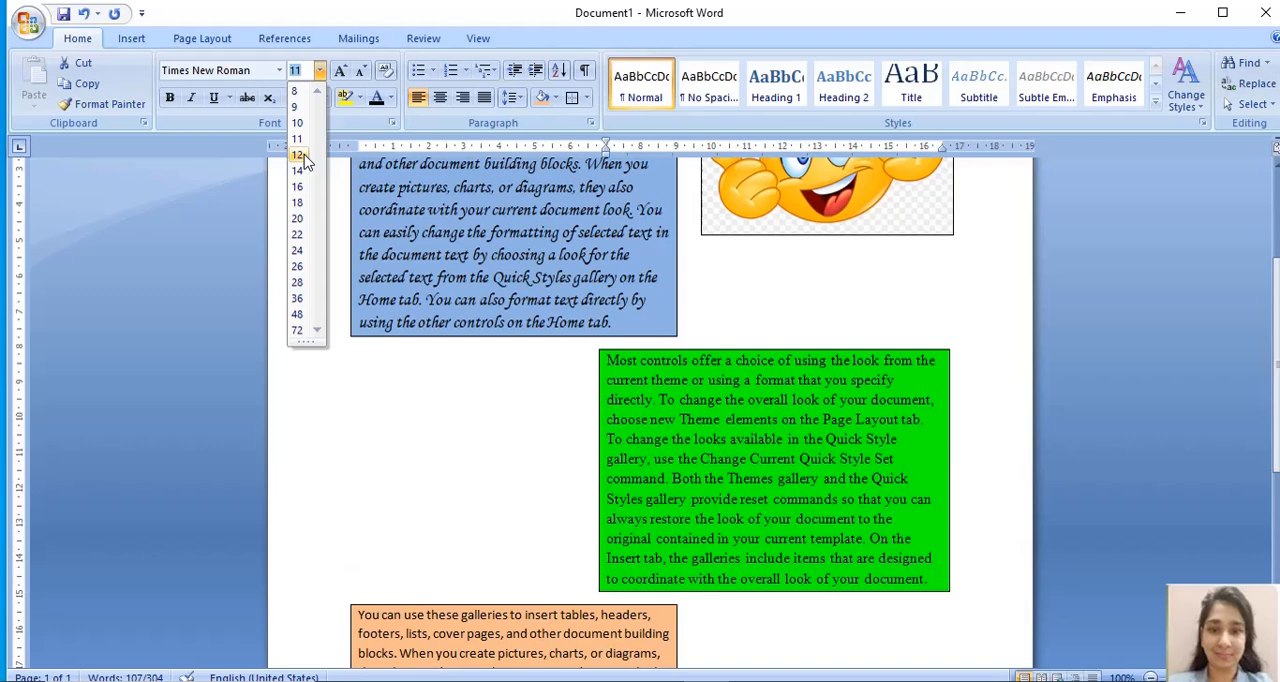
left_click(305, 158)
left_click(519, 461)
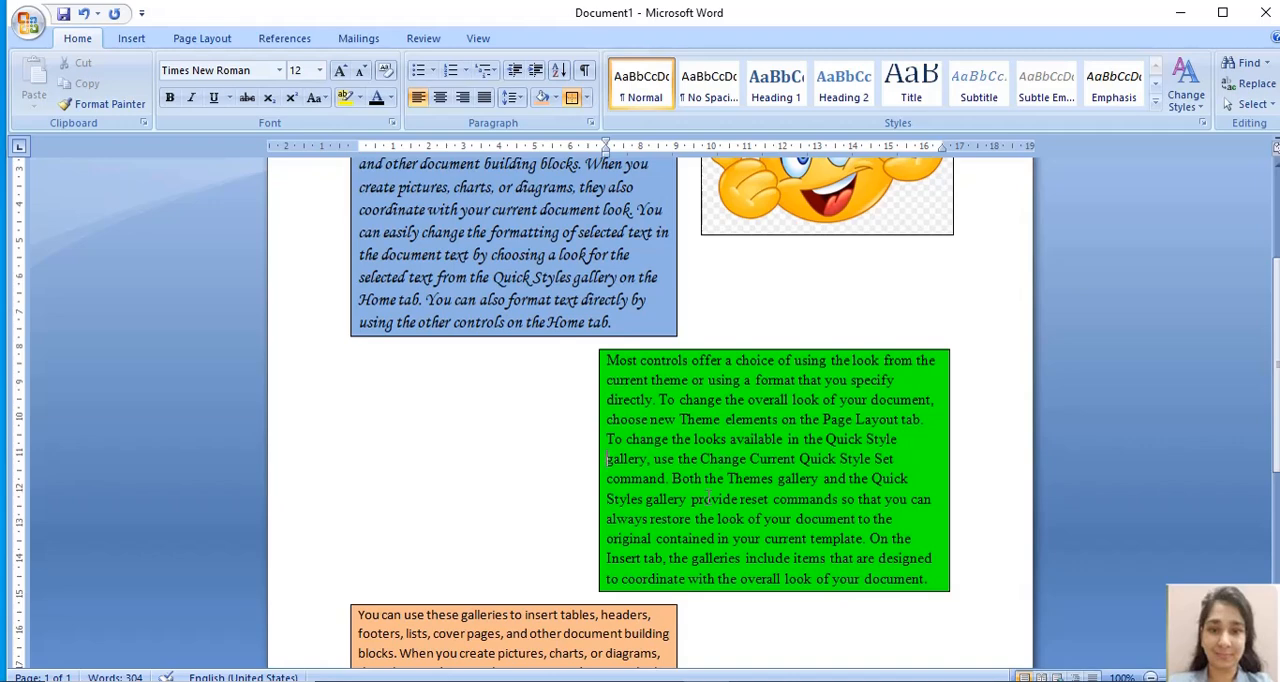
- Change the font of the orange third paragraph, beginning "You can use these galleries", to Verdana
left_click_drag(1277, 313, 1277, 409)
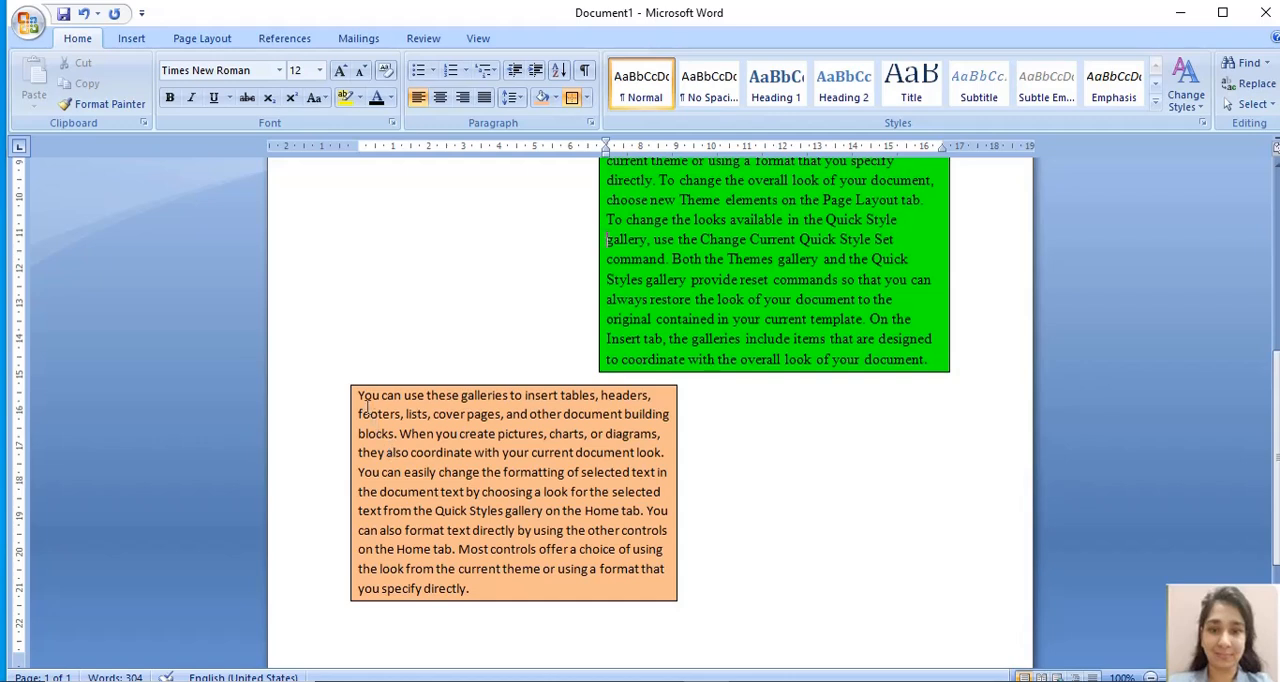
left_click_drag(360, 395, 483, 590)
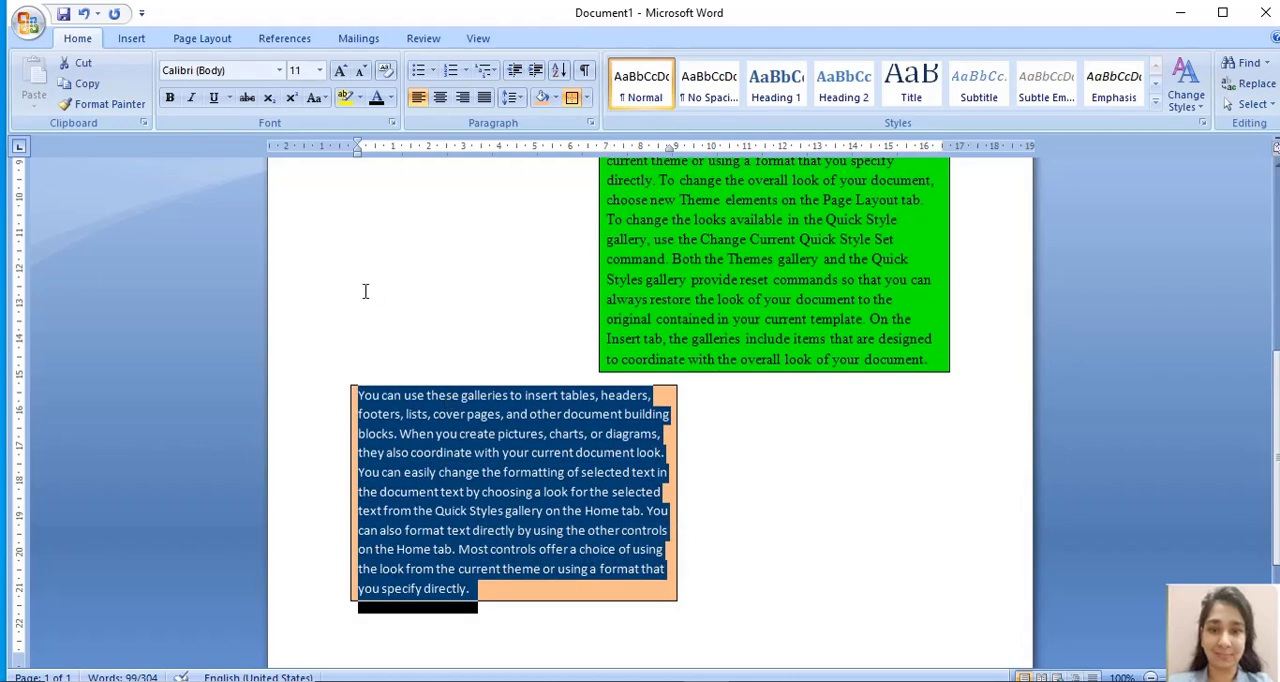
left_click(281, 72)
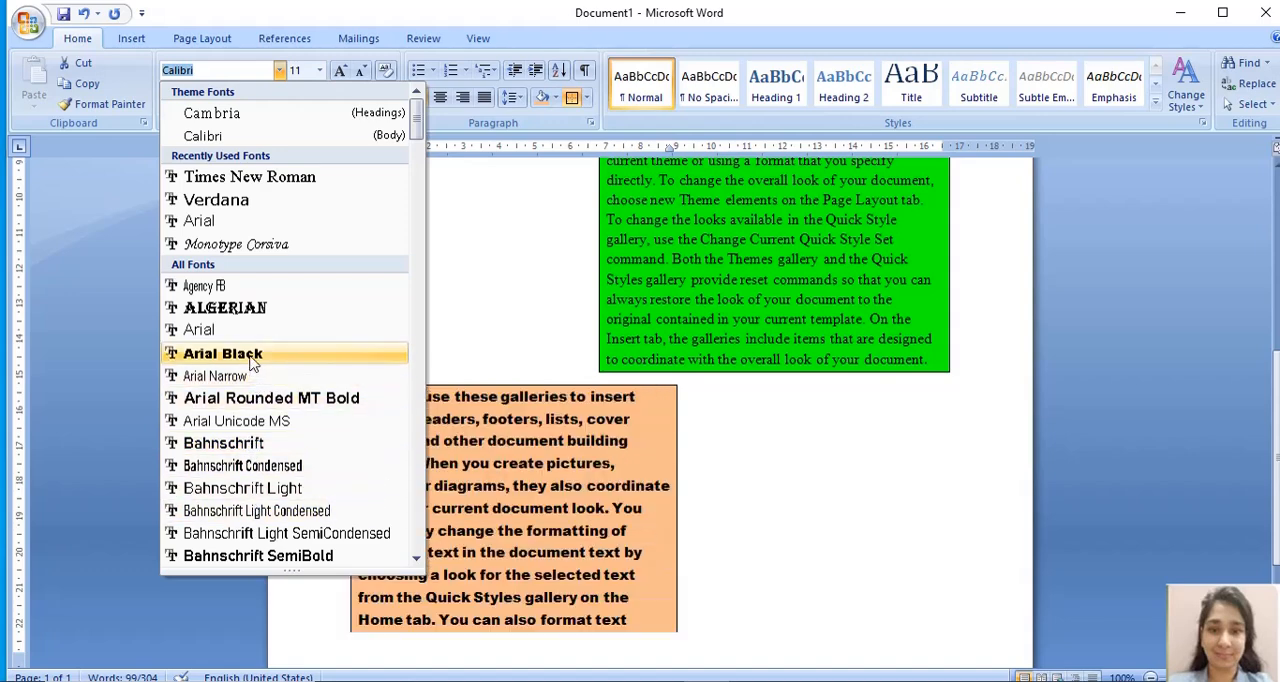
left_click(236, 205)
left_click(630, 550)
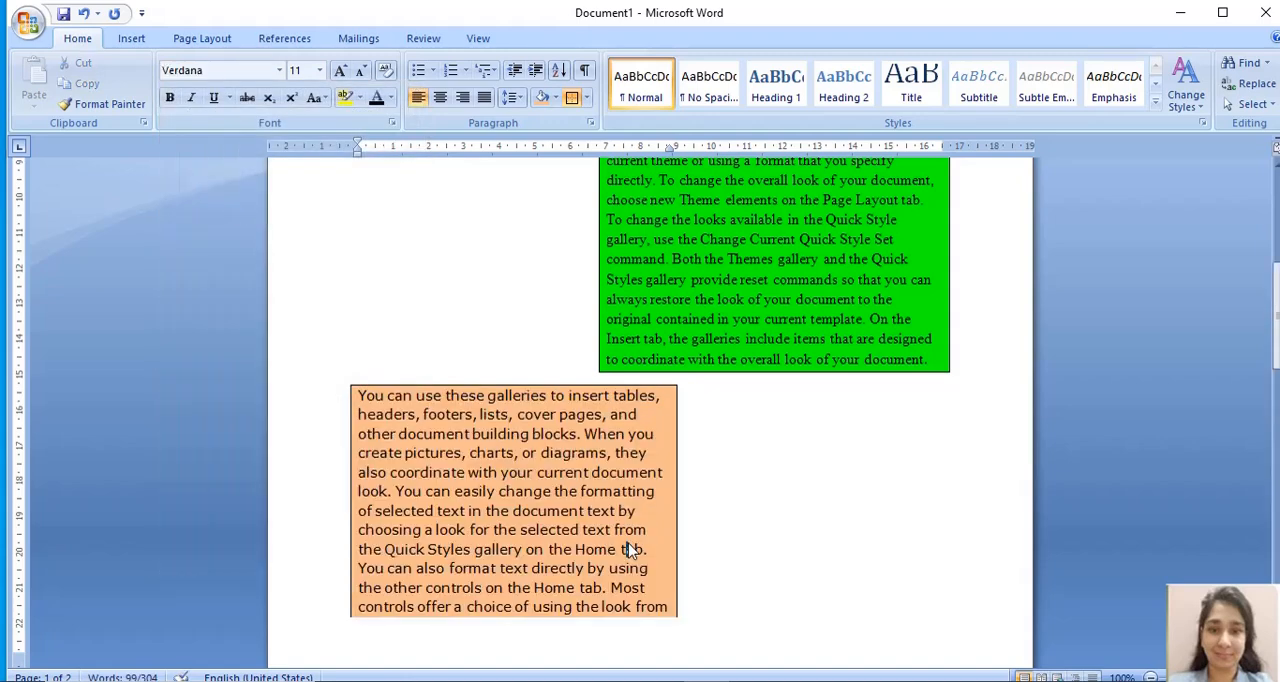
- Look over the formatted paragraphs and examine where the orange paragraph's last lines fall across the page break
left_click_drag(1274, 388, 1274, 257)
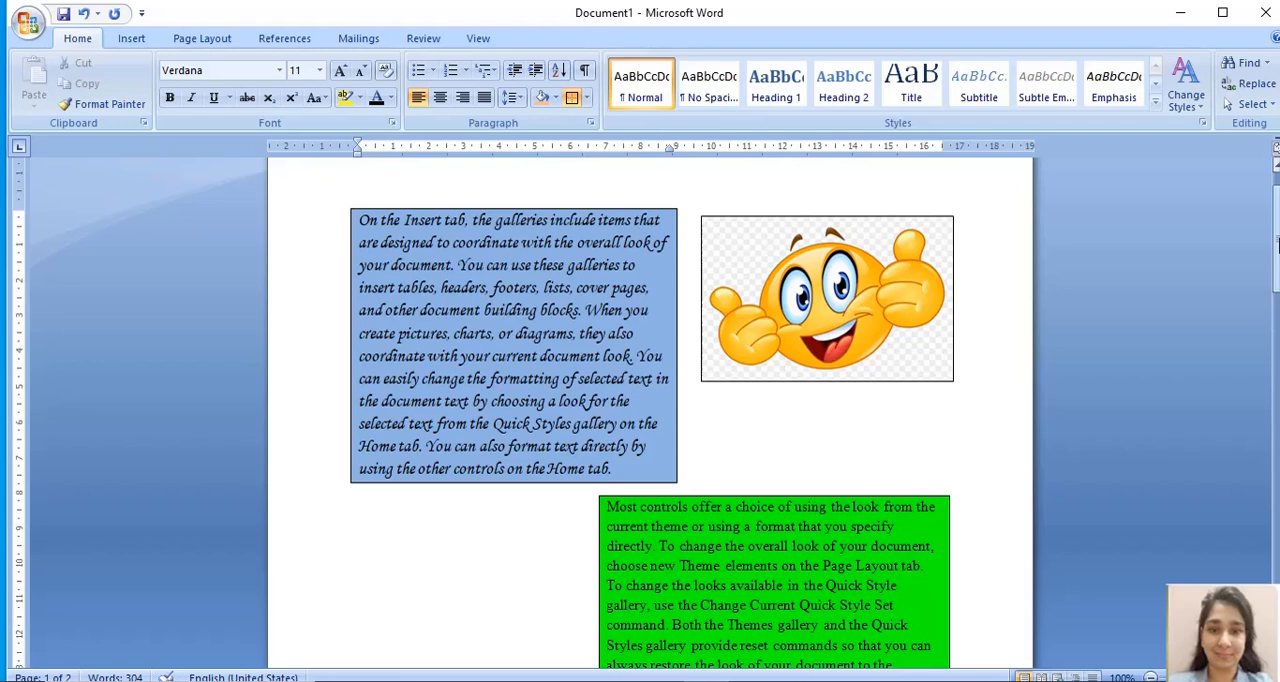
left_click_drag(1278, 243, 1277, 378)
left_click(1278, 377)
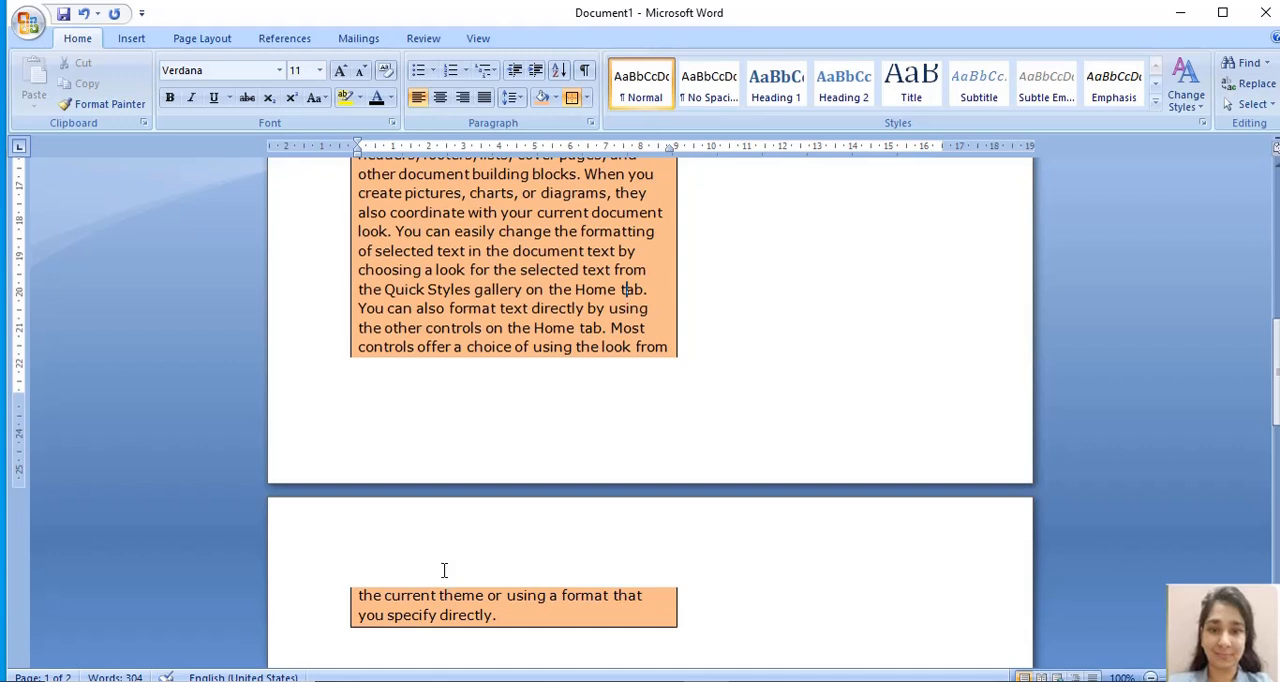
left_click_drag(494, 614, 349, 594)
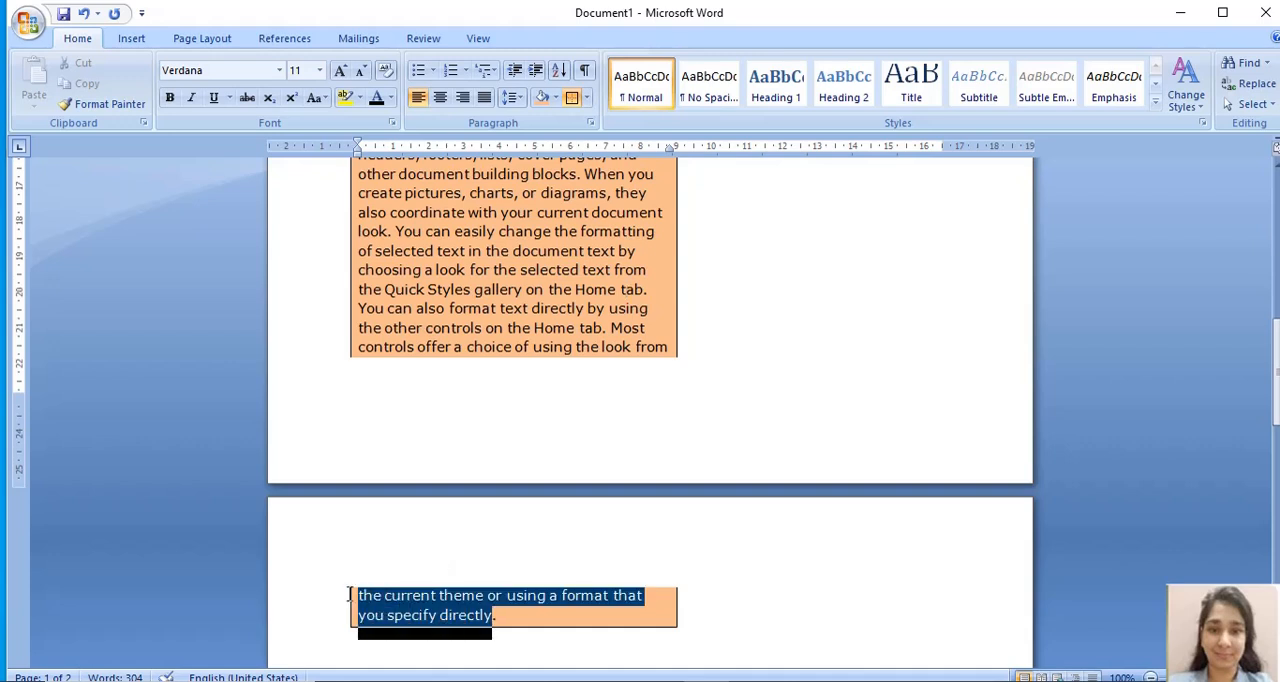
left_click(567, 408)
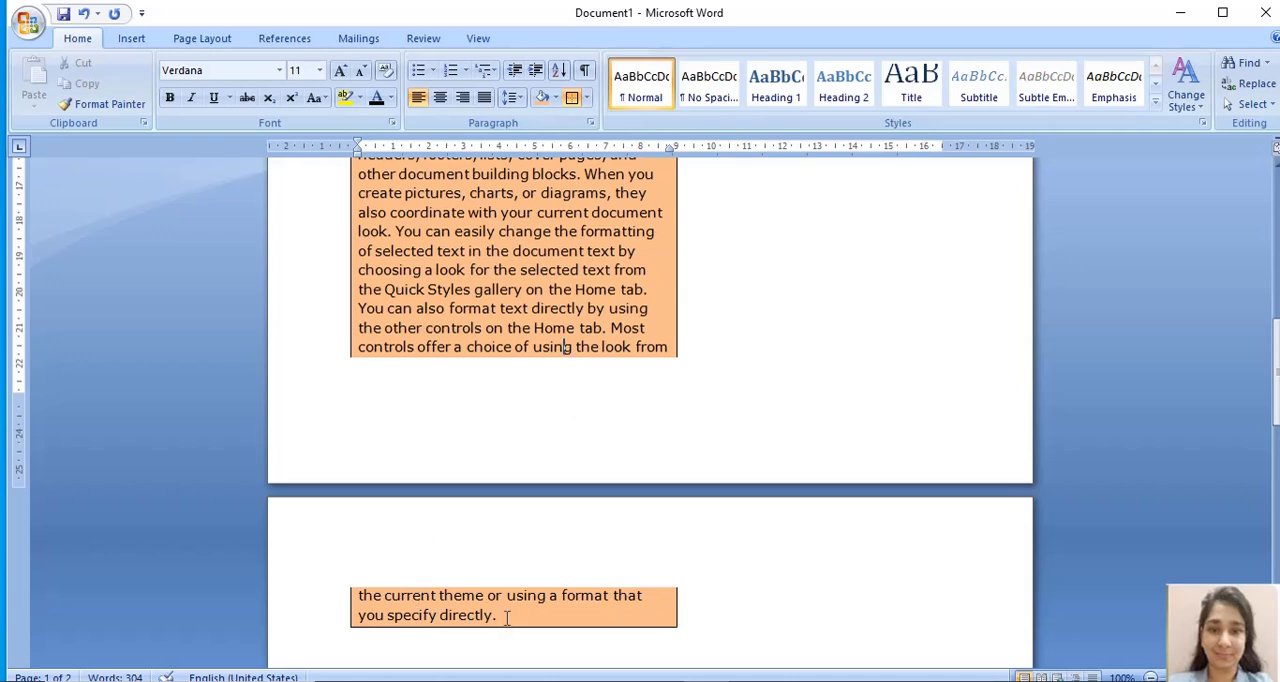
left_click_drag(507, 617, 349, 594)
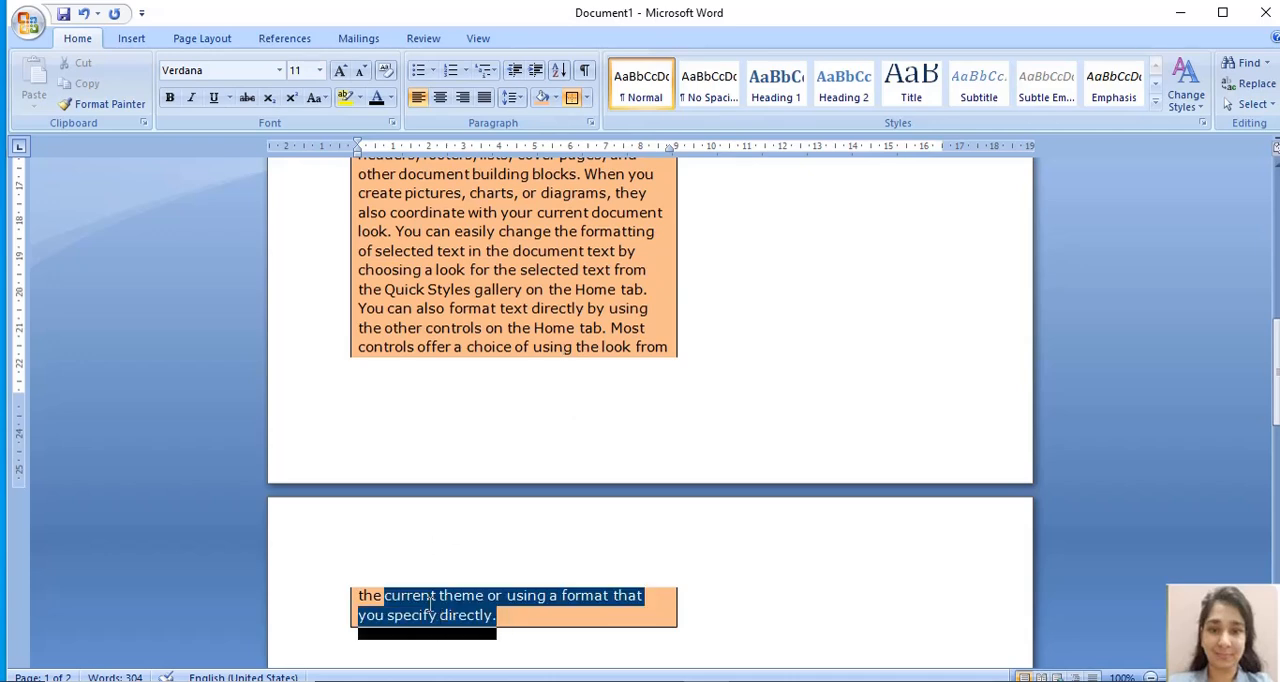
left_click(404, 393)
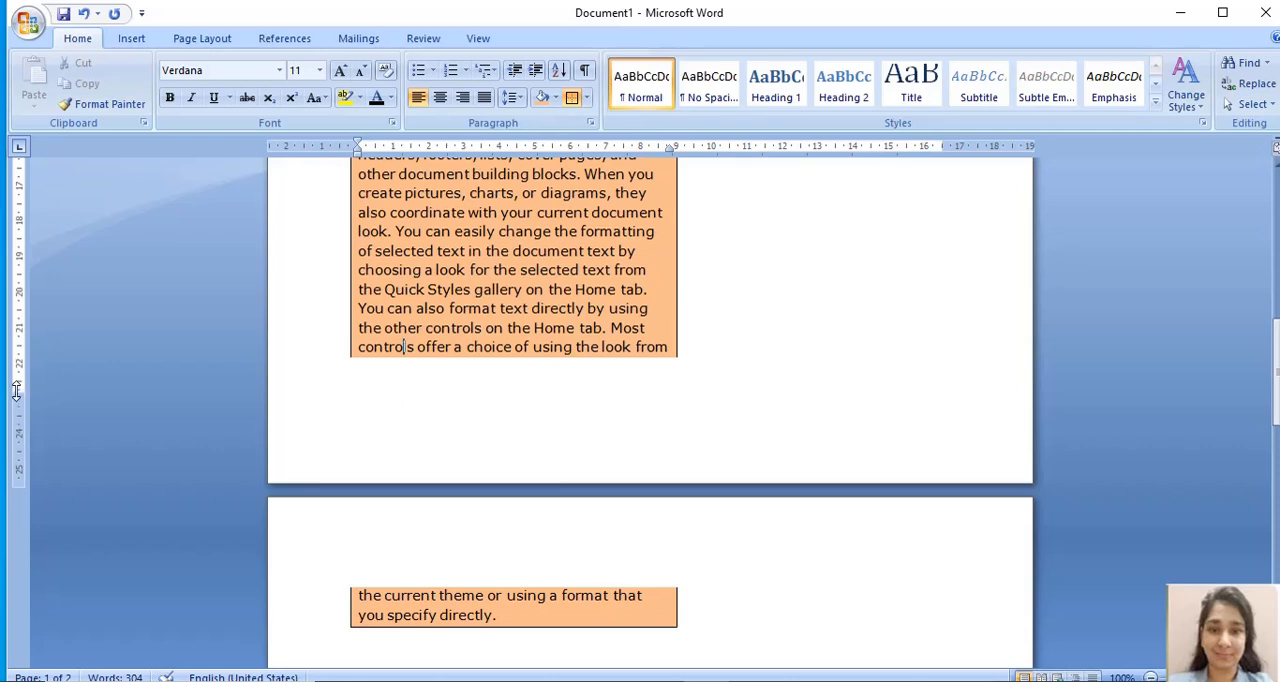
- Try reducing the page's bottom margin to pull the orange paragraph's last lines onto the first page, and restore the larger margin
left_click_drag(16, 390, 20, 437)
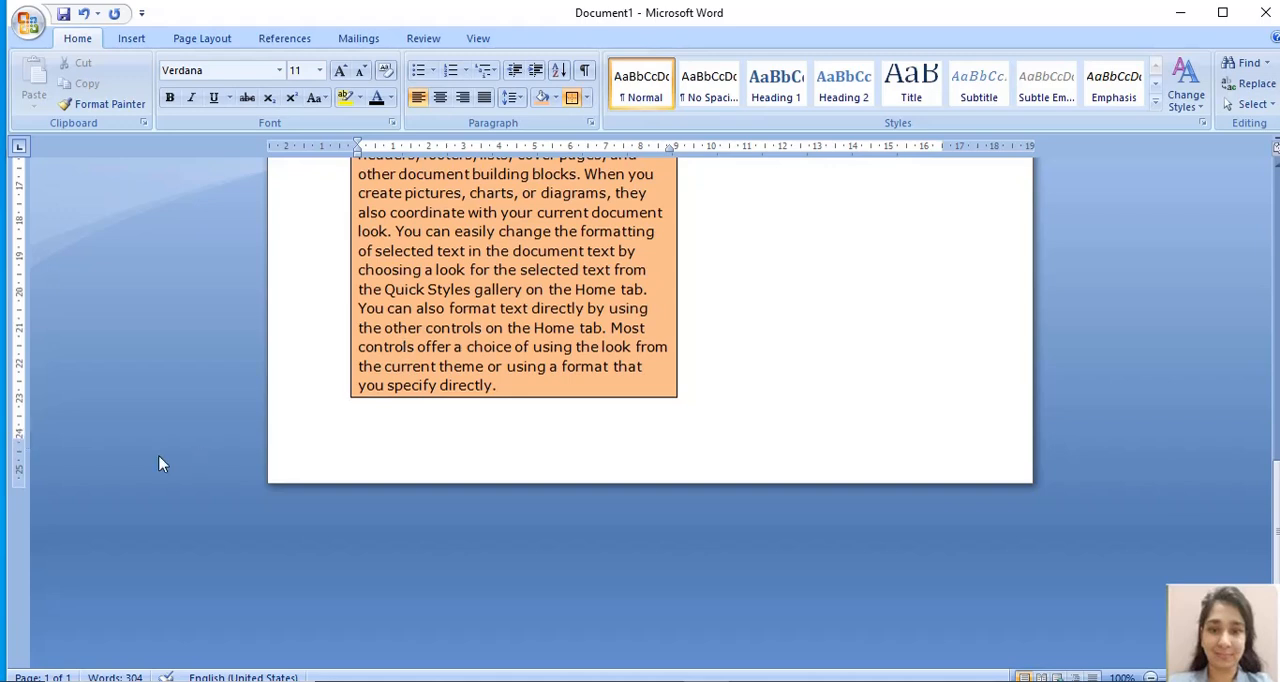
key("ctrl+z")
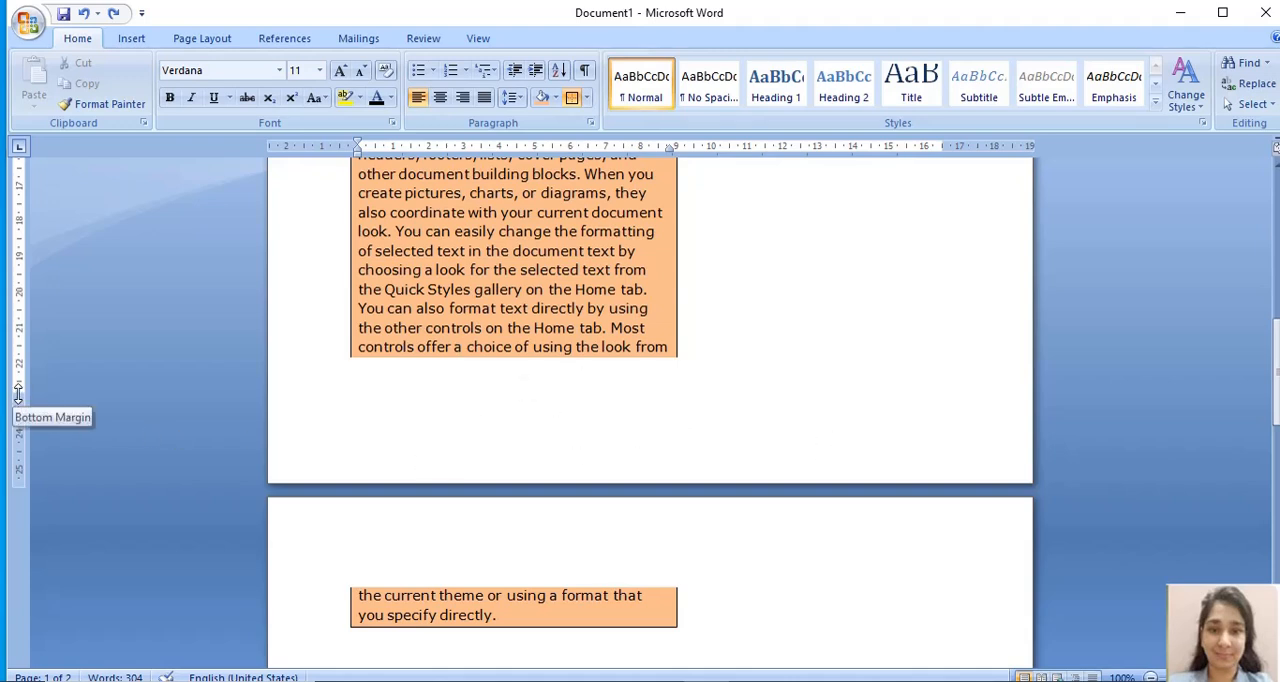
left_click_drag(18, 392, 18, 428)
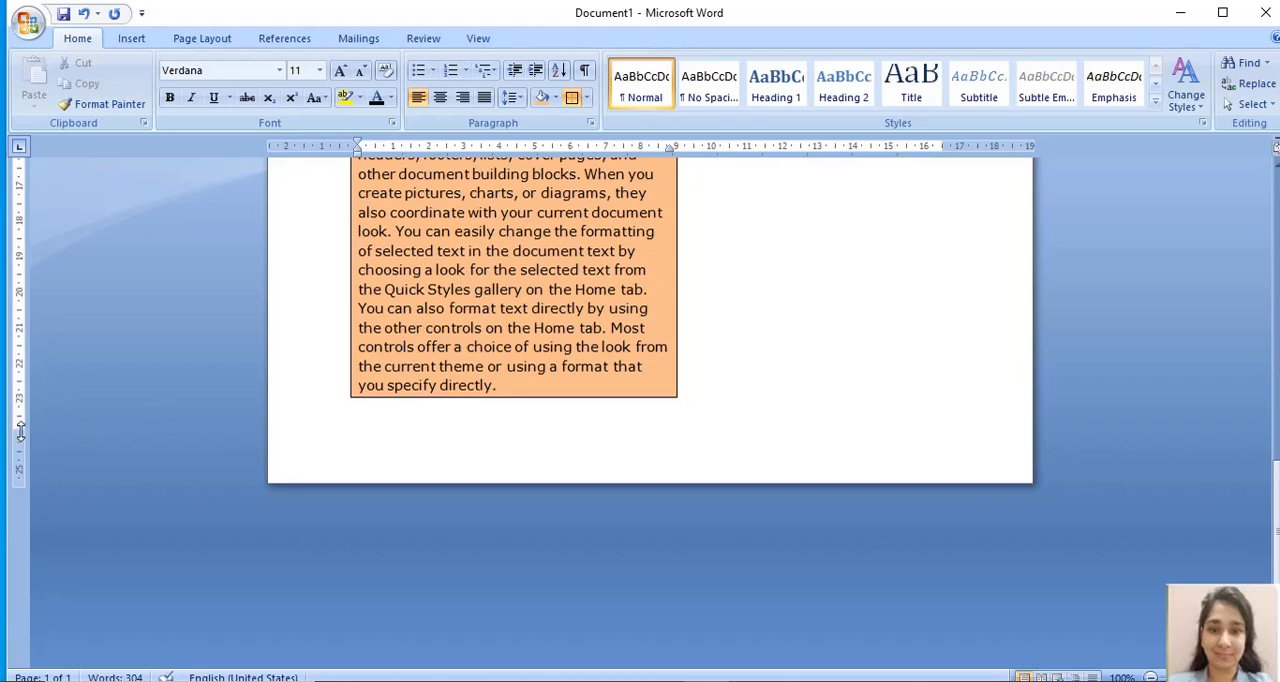
left_click_drag(18, 430, 14, 370)
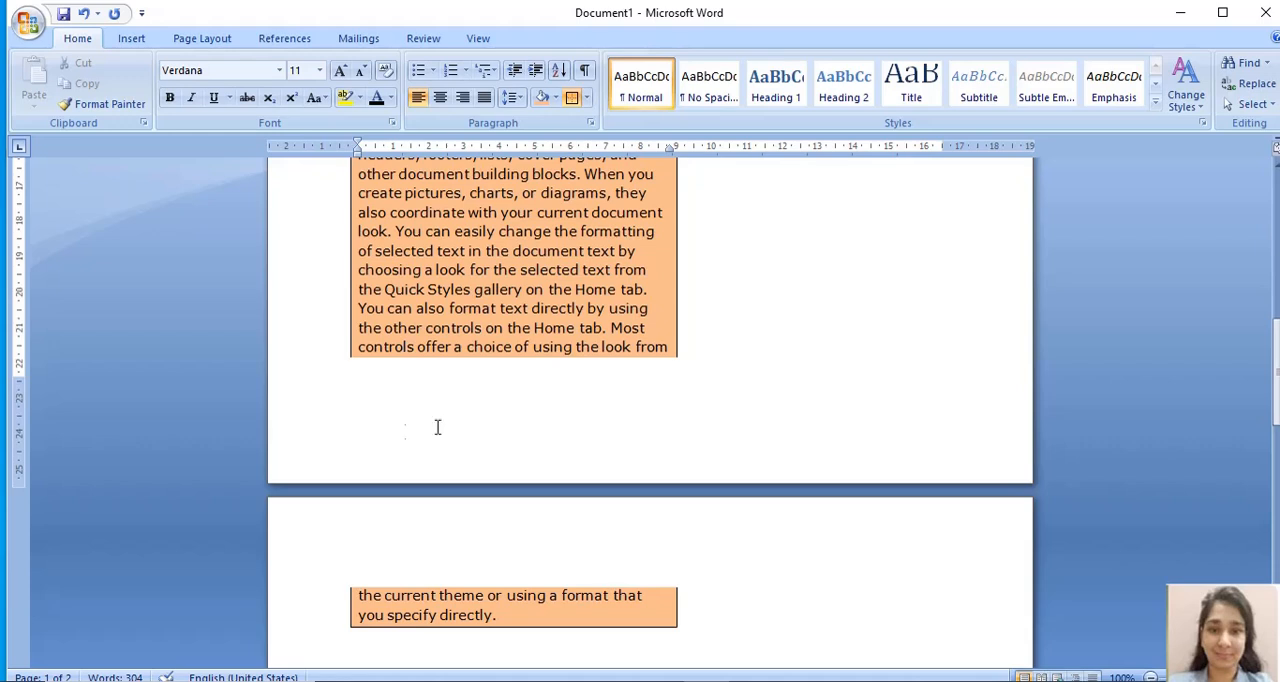
- Reduce the page's bottom margin just enough to fit the whole orange paragraph on the first page
left_click_drag(14, 374, 17, 416)
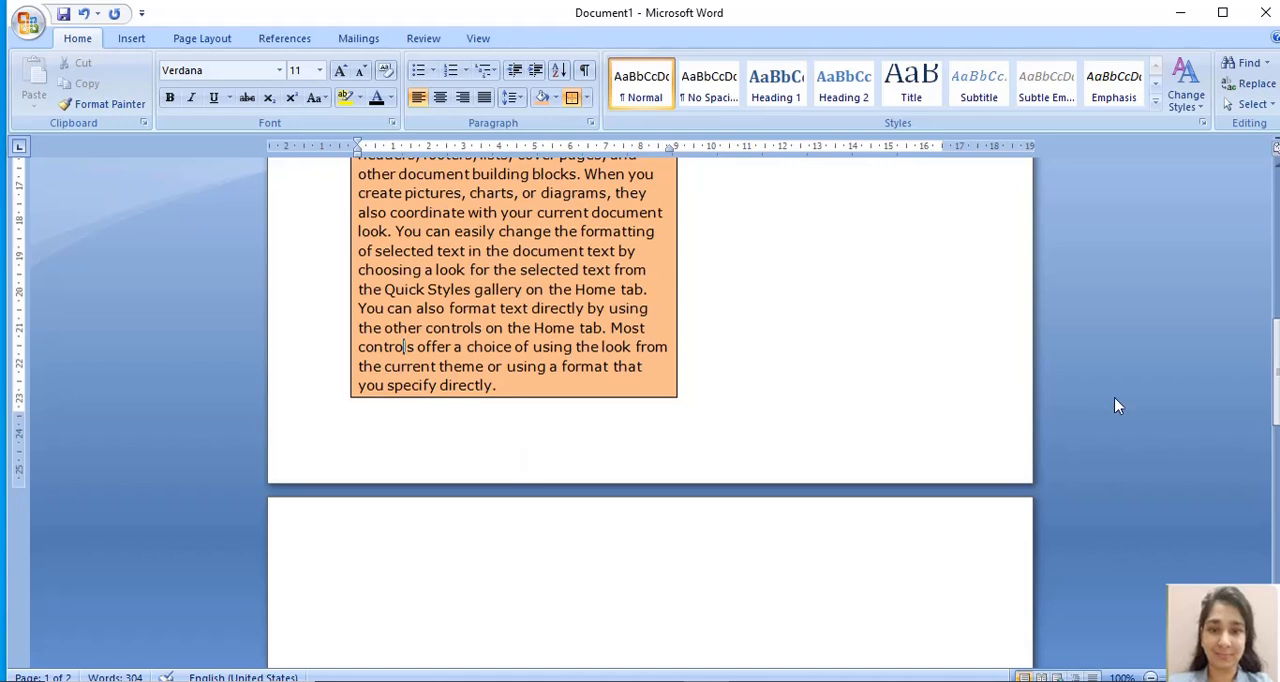
left_click_drag(1276, 383, 1274, 295)
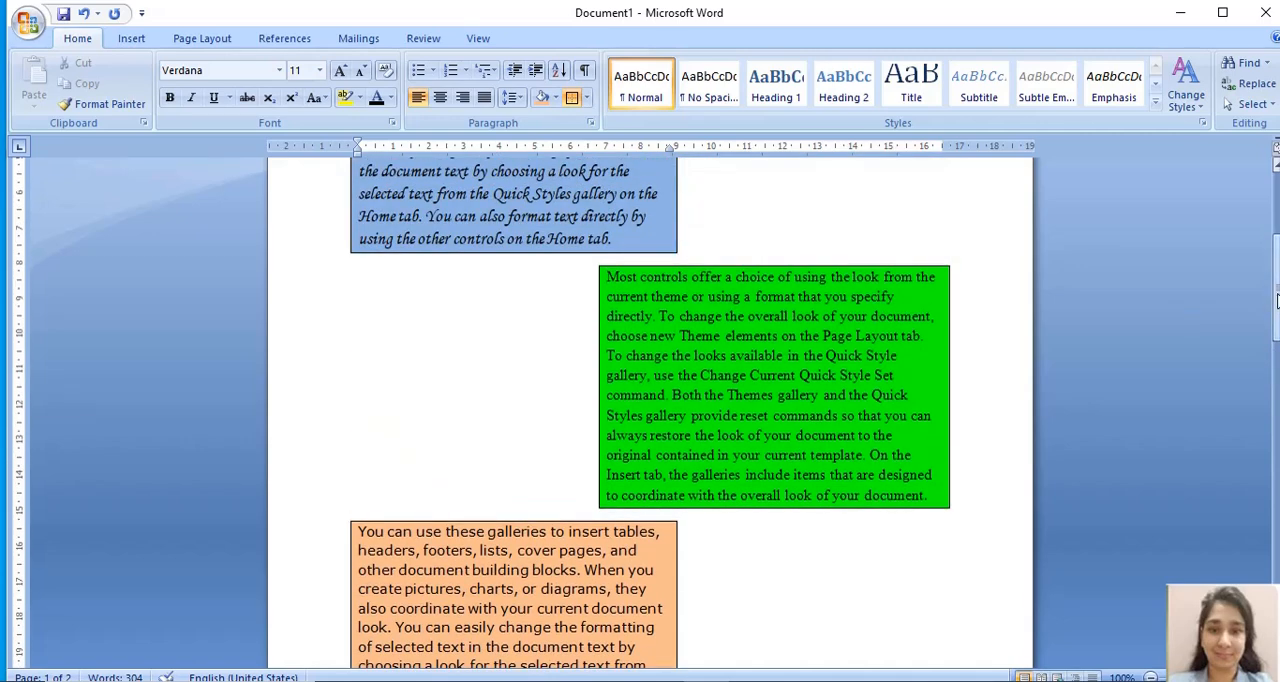
left_click_drag(1277, 300, 1276, 232)
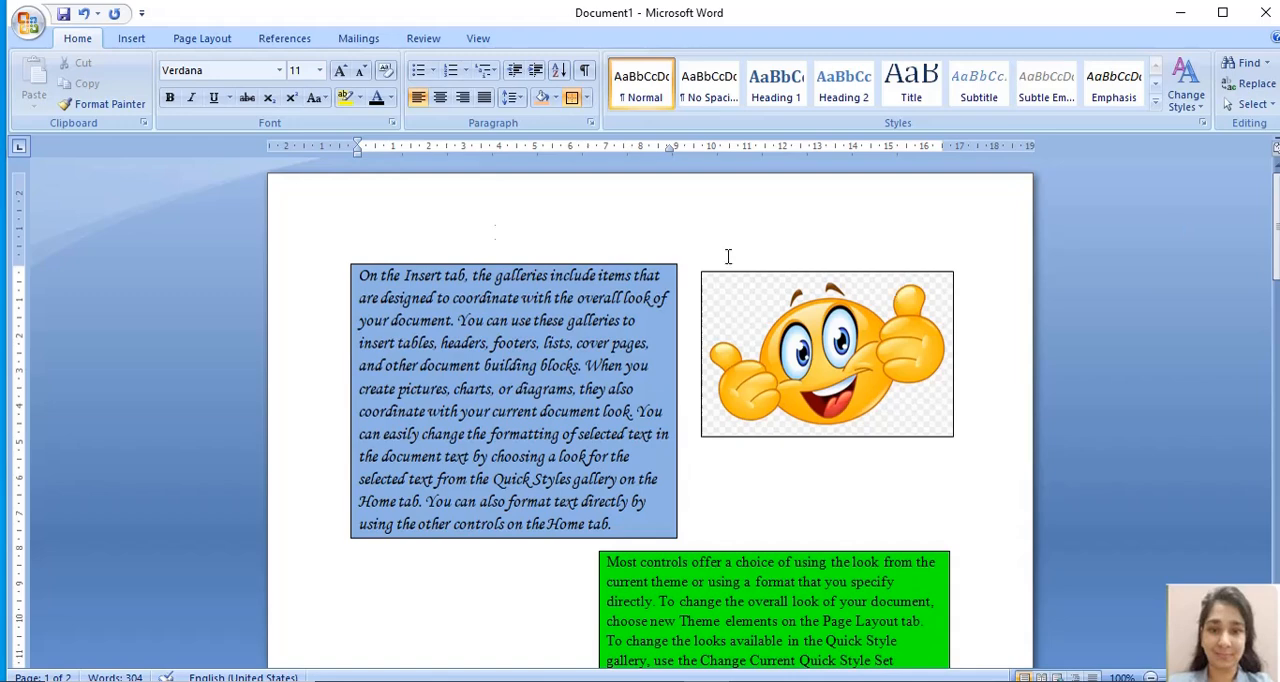
- Draw an oval shape in the empty space beside the green paragraph, between the blue and orange paragraphs
left_click(202, 38)
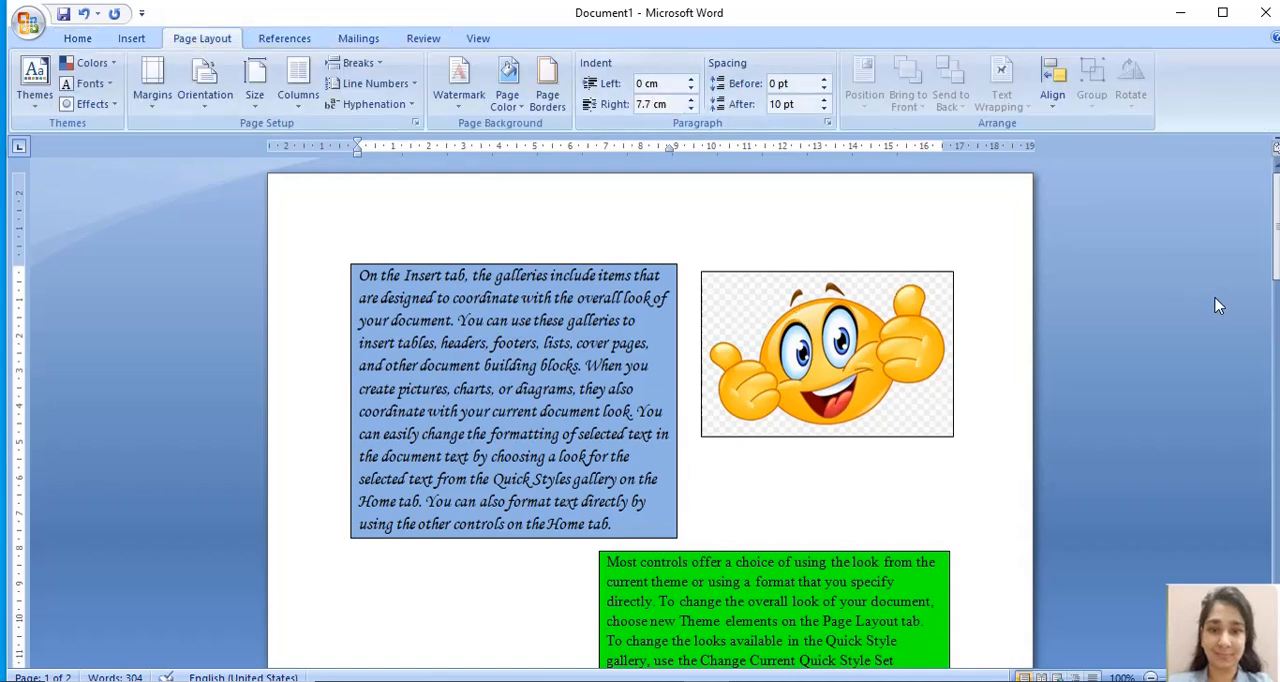
left_click_drag(1277, 245, 1277, 300)
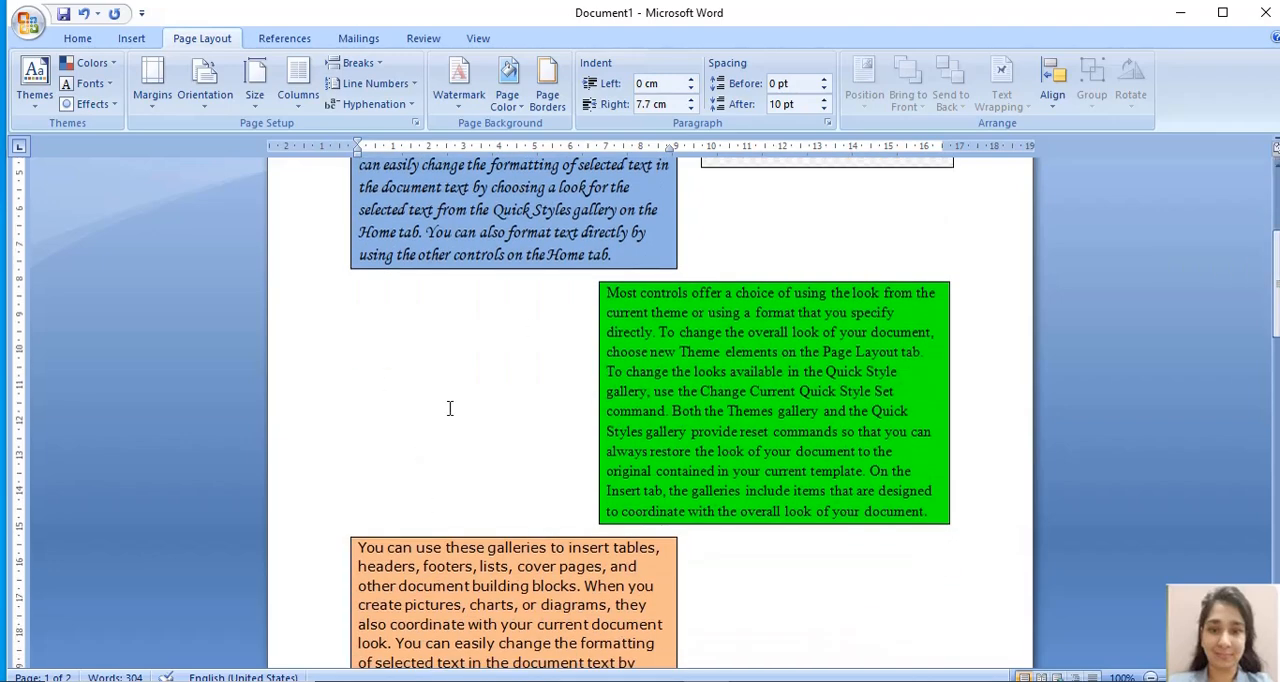
left_click_drag(1277, 298, 1277, 262)
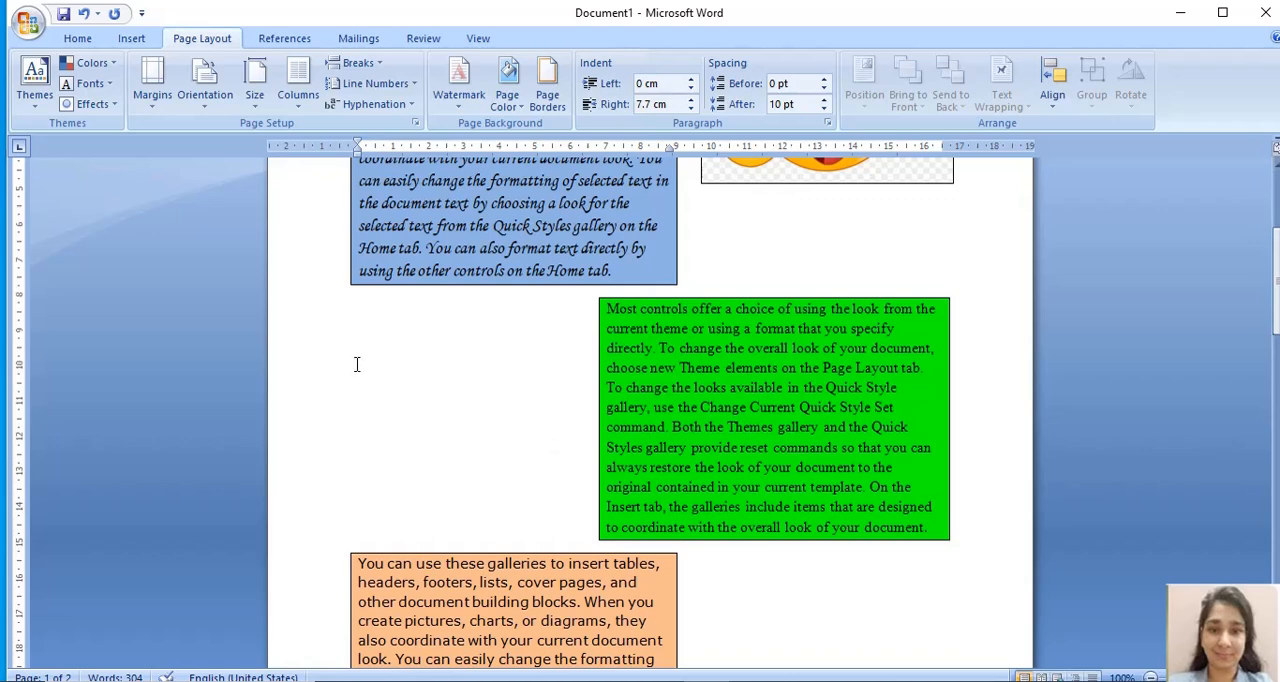
left_click(134, 40)
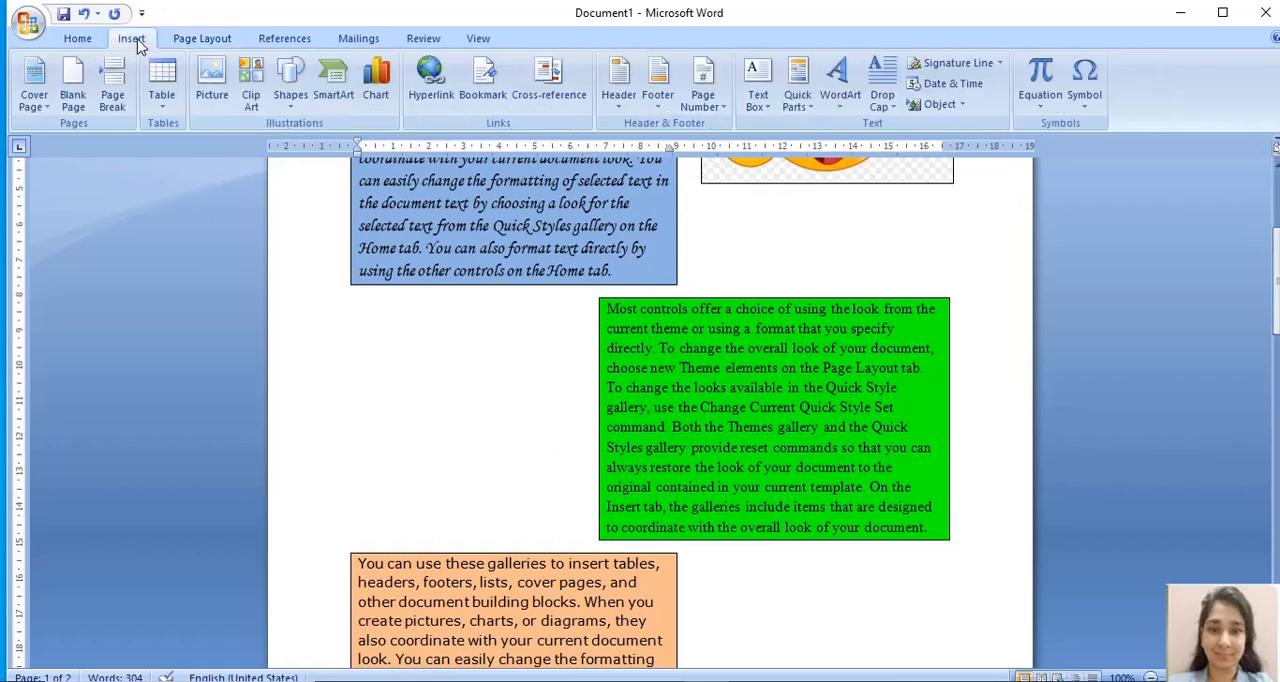
left_click(292, 104)
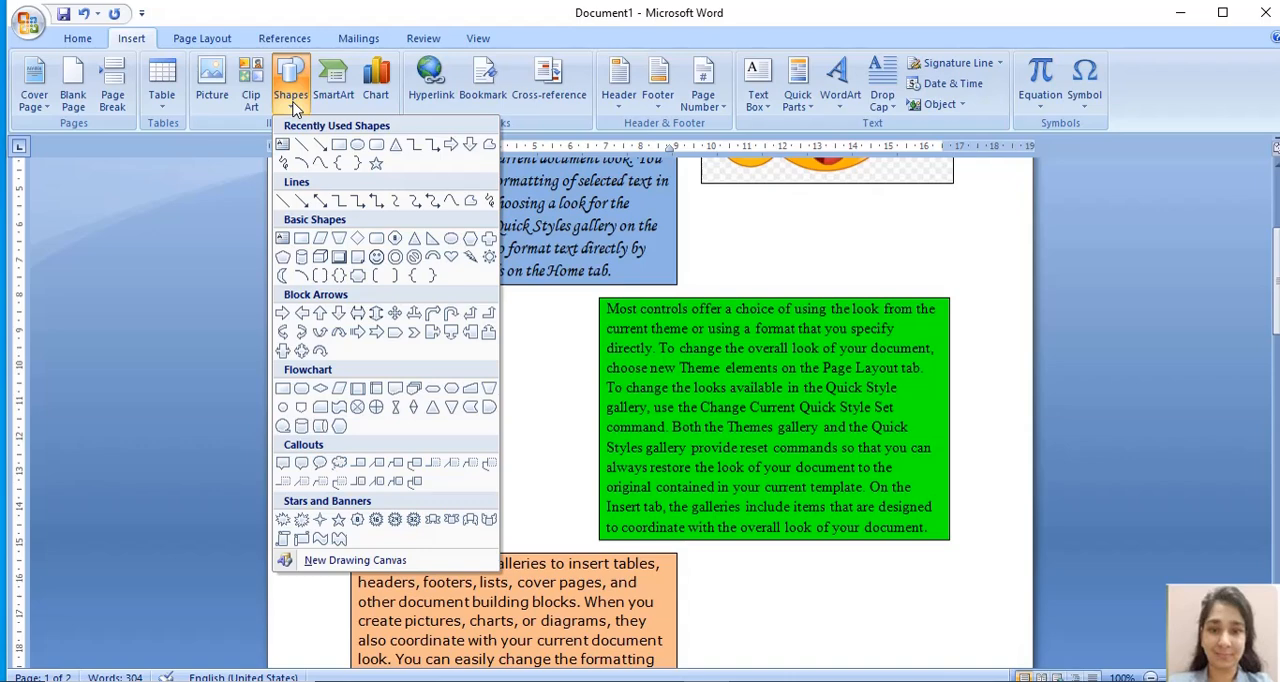
left_click(358, 146)
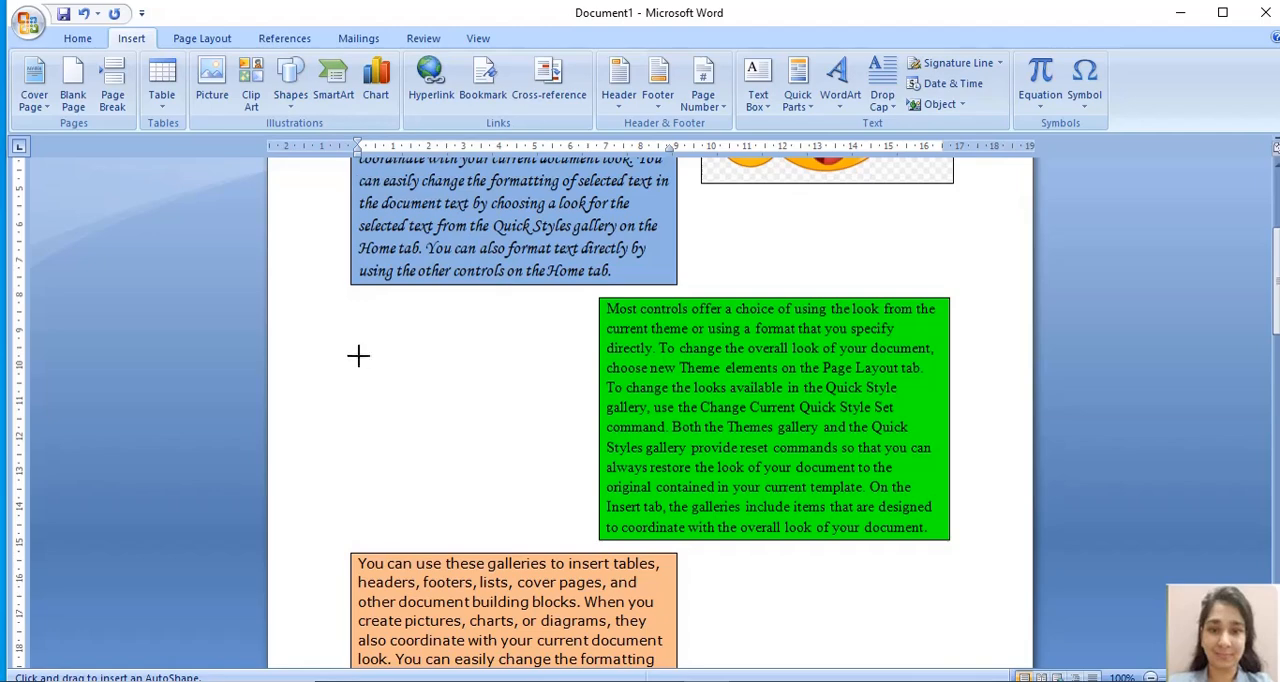
mouse_move(334, 338)
left_mouse_down()
mouse_move(551, 477)
mouse_move(565, 535)
mouse_move(575, 521)
left_mouse_up()
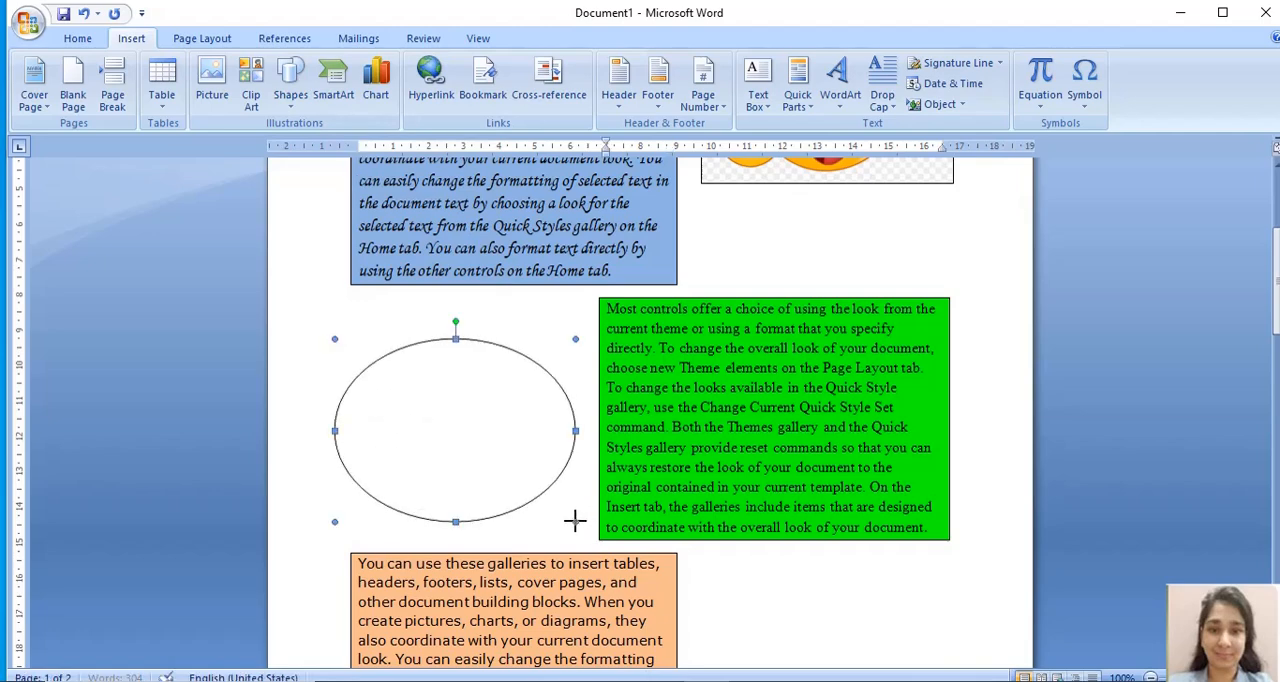
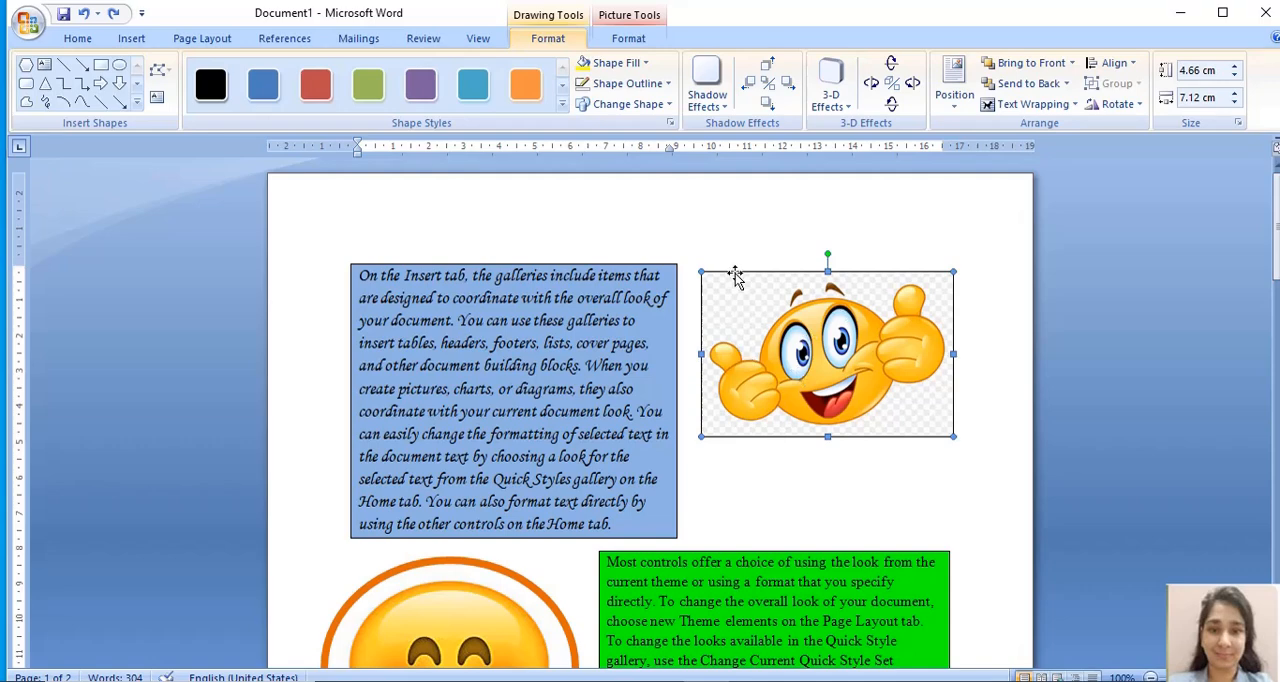
- Change the picture-filled rectangle beside the blue paragraph into a rounded rectangle
left_click(624, 106)
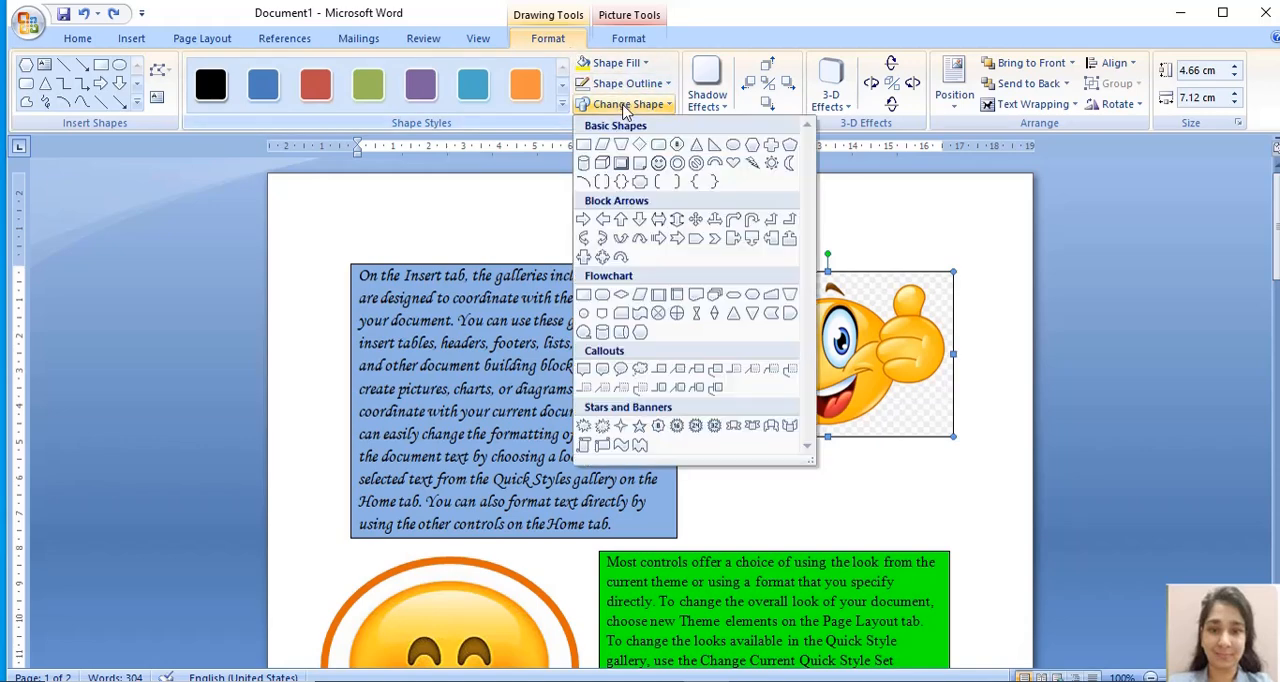
left_click(659, 148)
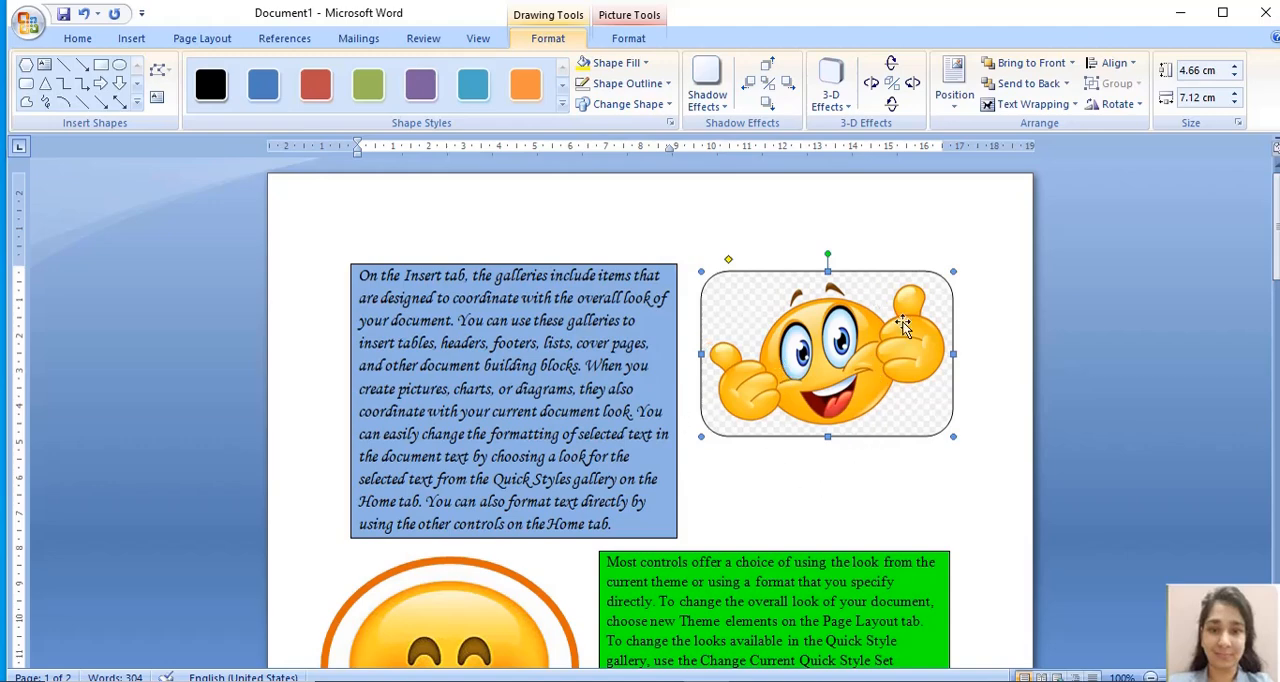
left_click(826, 482)
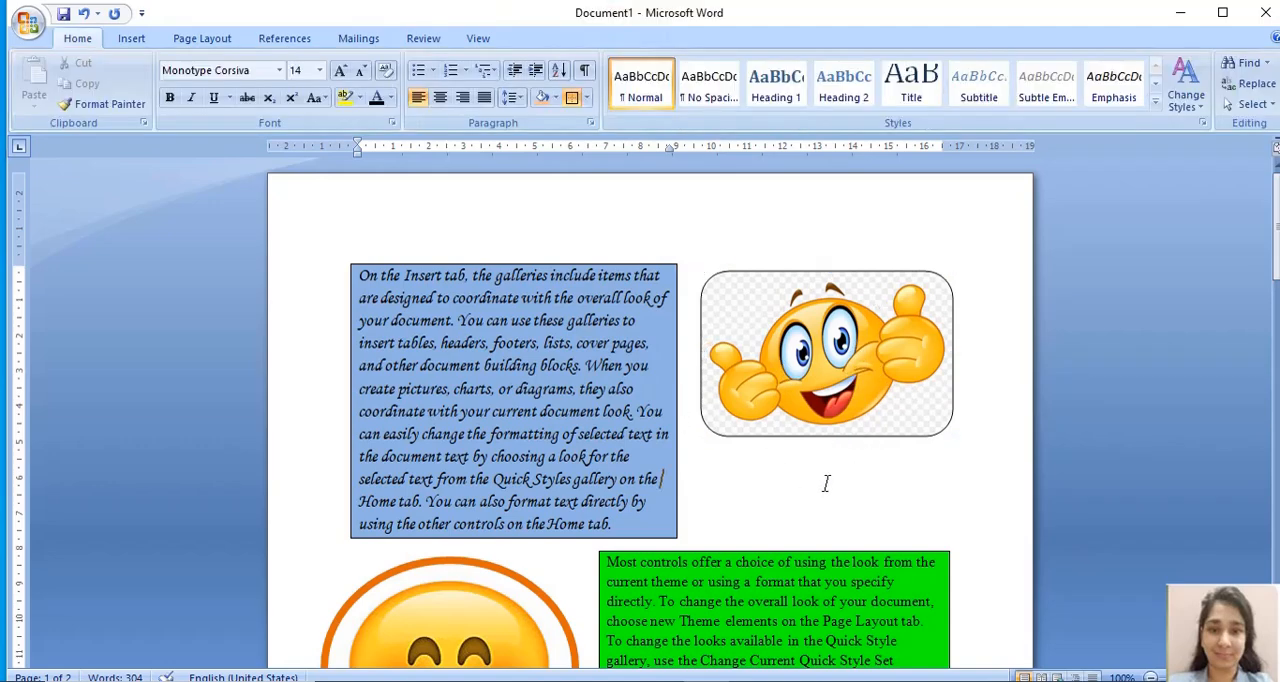
- Look over the whole page and examine how each picture-filled shape sits in the space left by its paragraph's indent
left_click(1277, 244)
left_click_drag(1277, 244, 1277, 388)
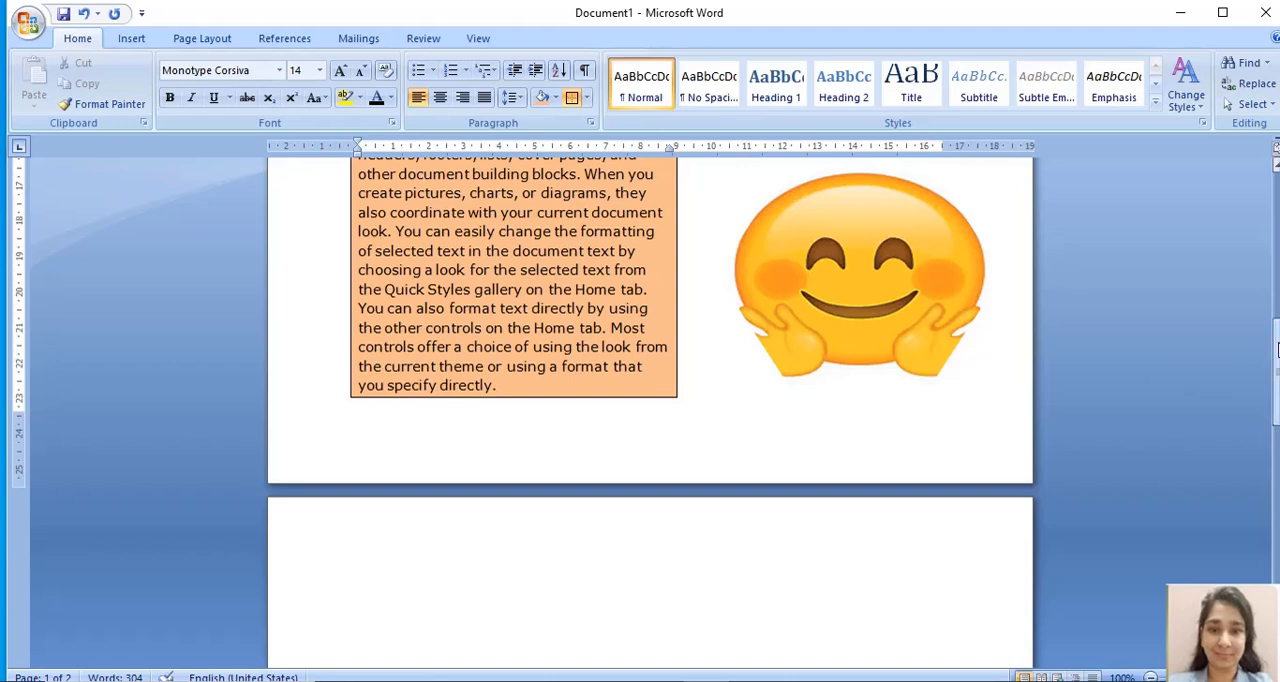
left_click_drag(1277, 350, 1270, 228)
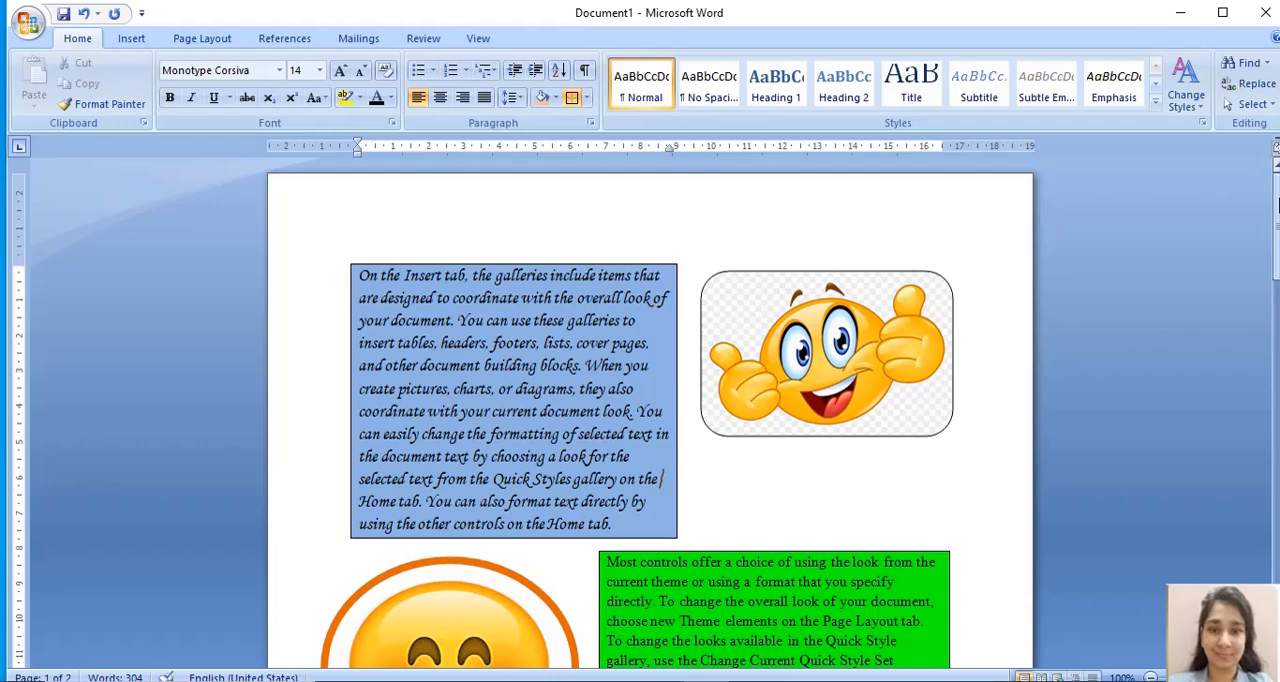
left_click_drag(1278, 205, 1277, 290)
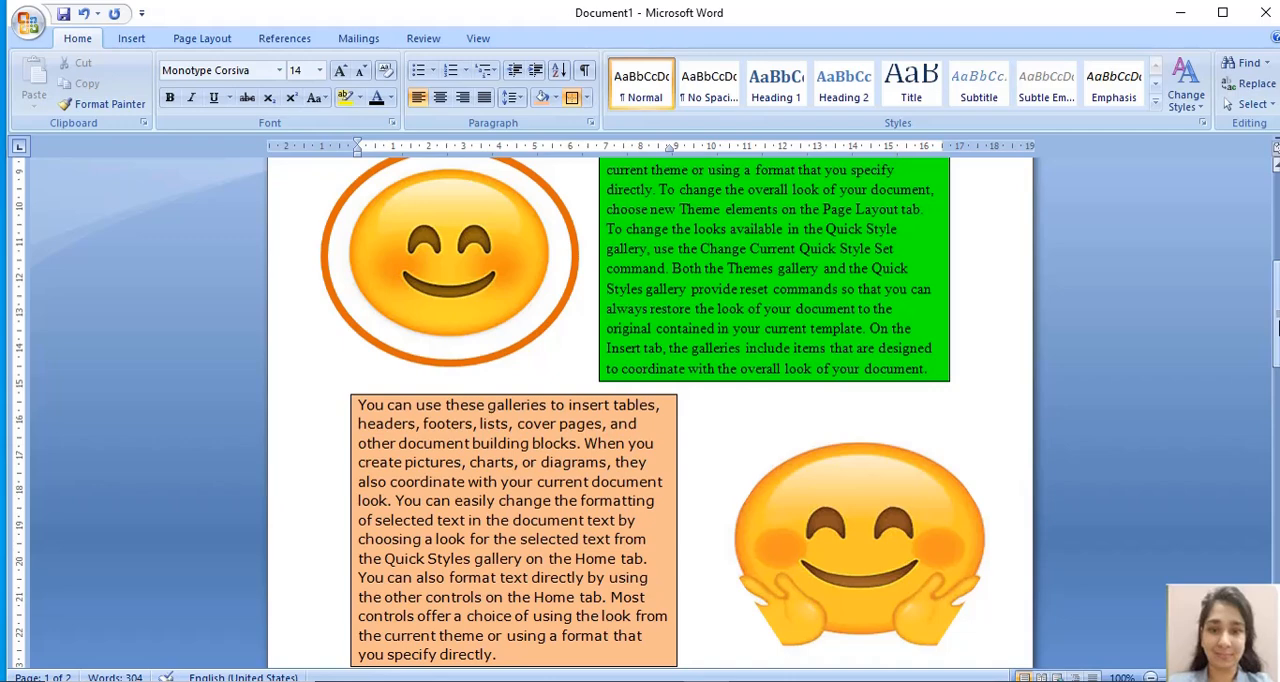
left_click_drag(1277, 325, 1277, 235)
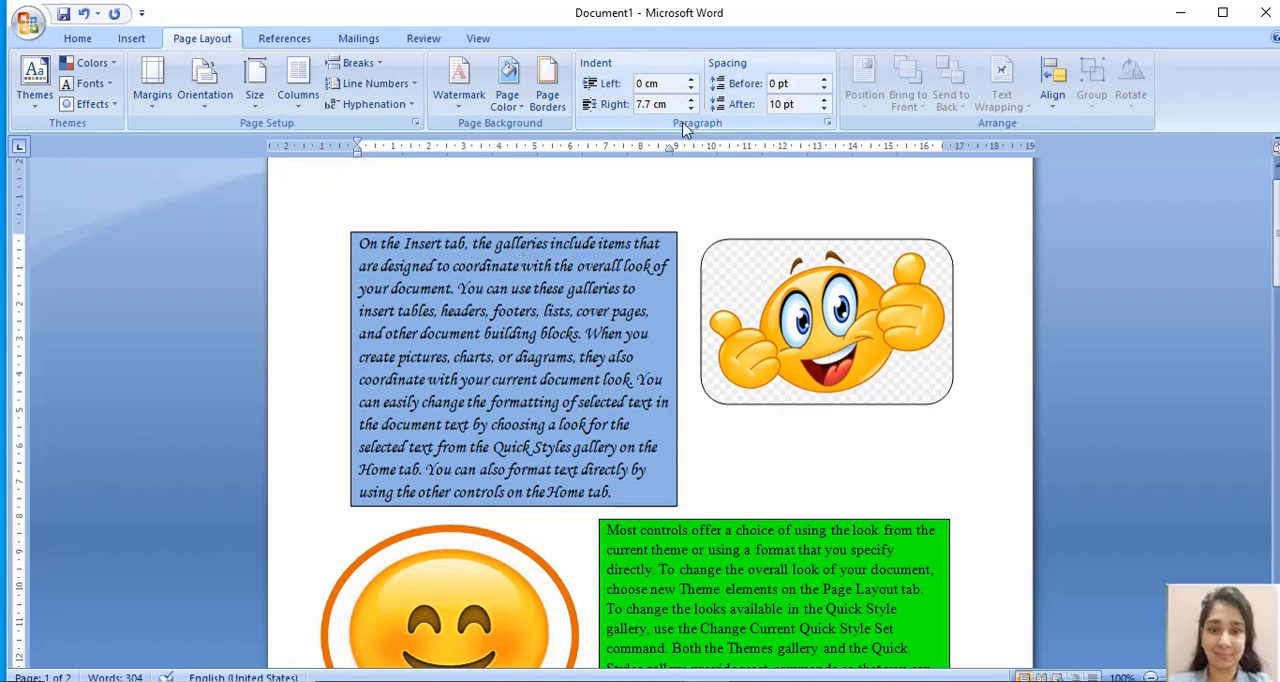
mouse_move(1276, 245)
left_mouse_down()
mouse_move(1277, 340)
mouse_move(1277, 232)
left_mouse_up()
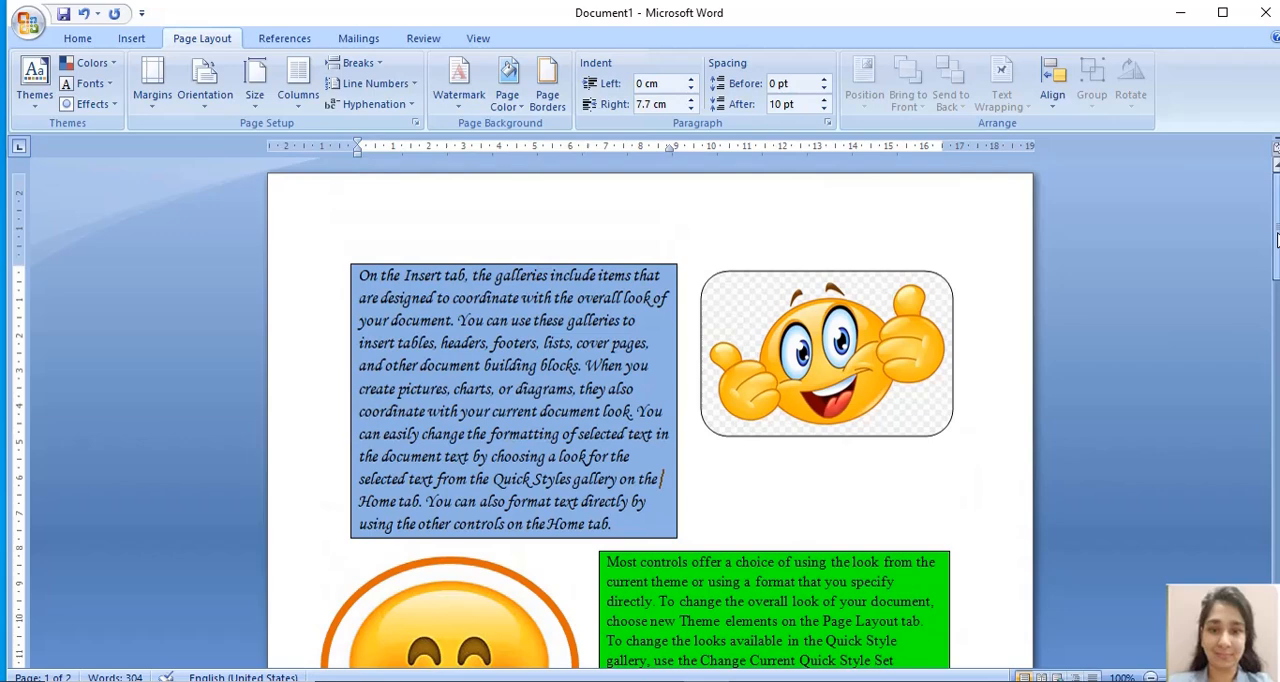
left_click(851, 322)
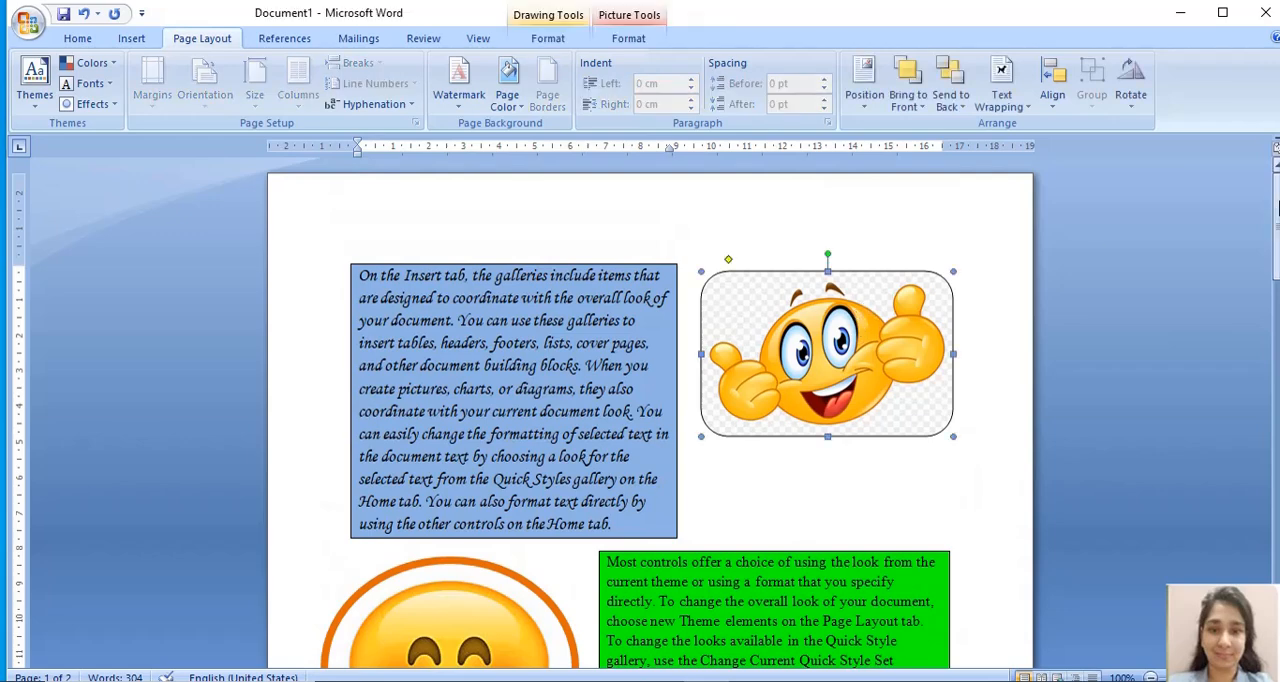
left_click_drag(1276, 208, 1277, 242)
left_click(432, 545)
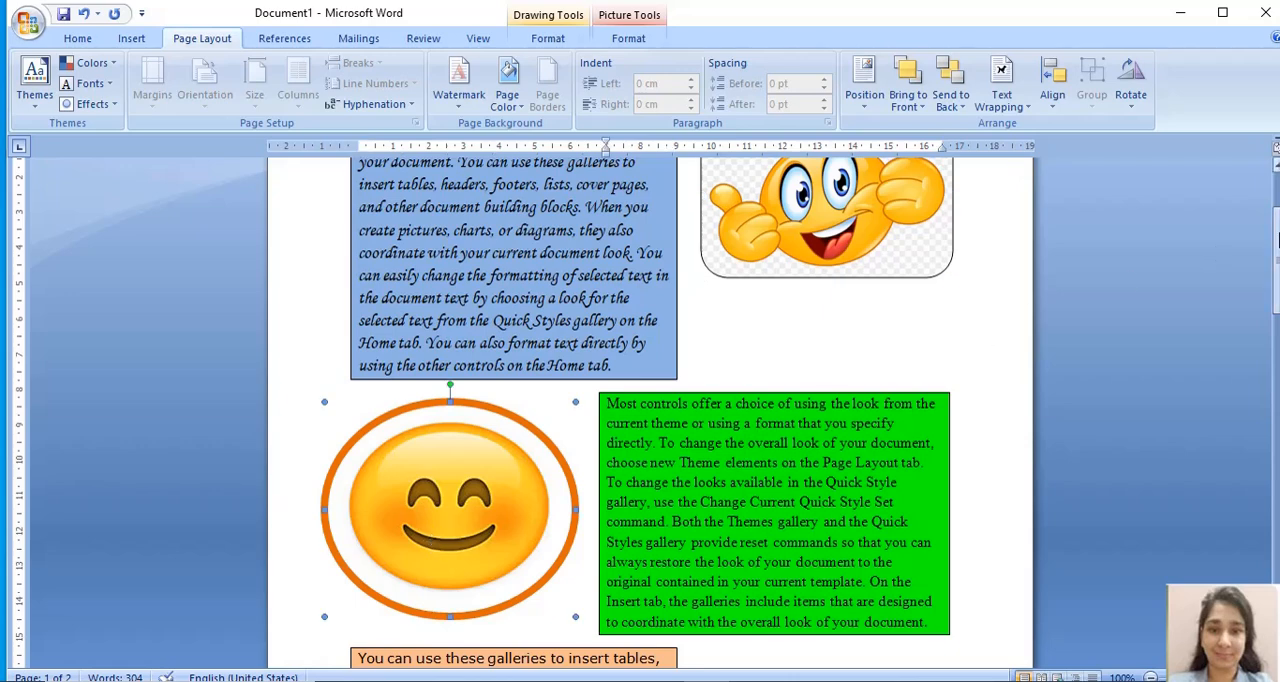
left_click_drag(1277, 240, 1277, 220)
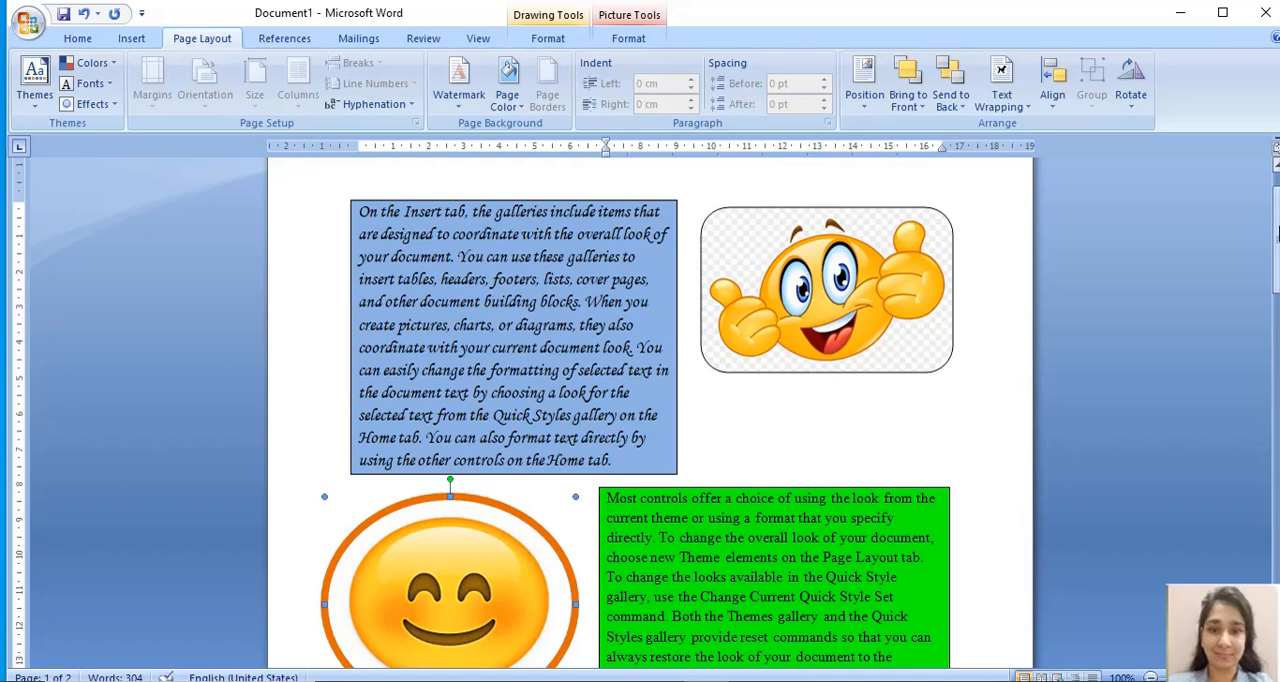
left_click_drag(1276, 232, 1276, 254)
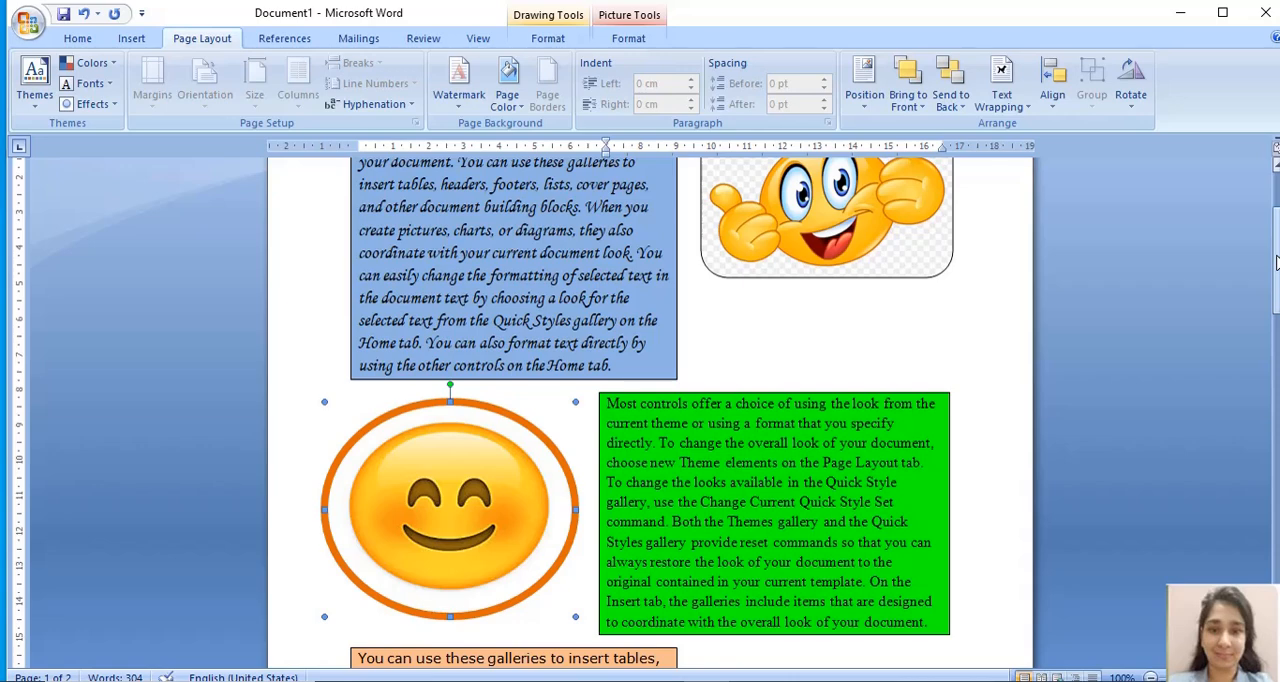
left_click_drag(1276, 262, 1276, 203)
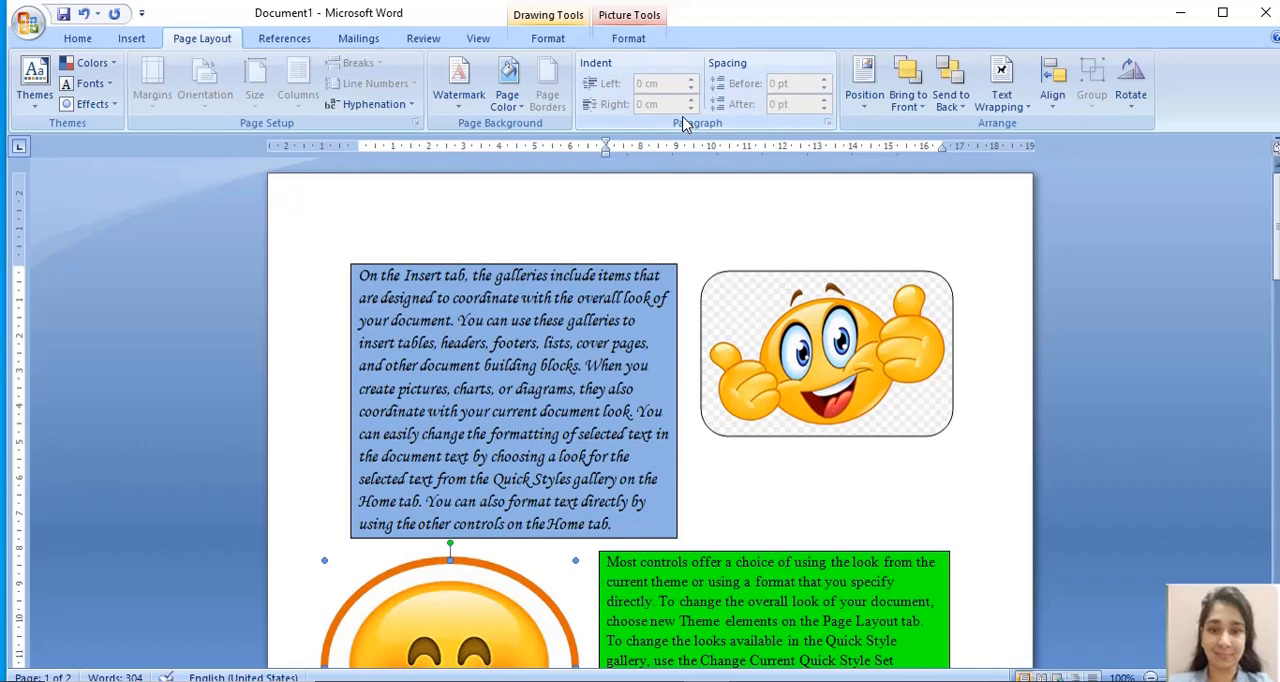
- Cut the picture-filled rounded rectangle beside the blue paragraph out of the document
left_click(758, 282)
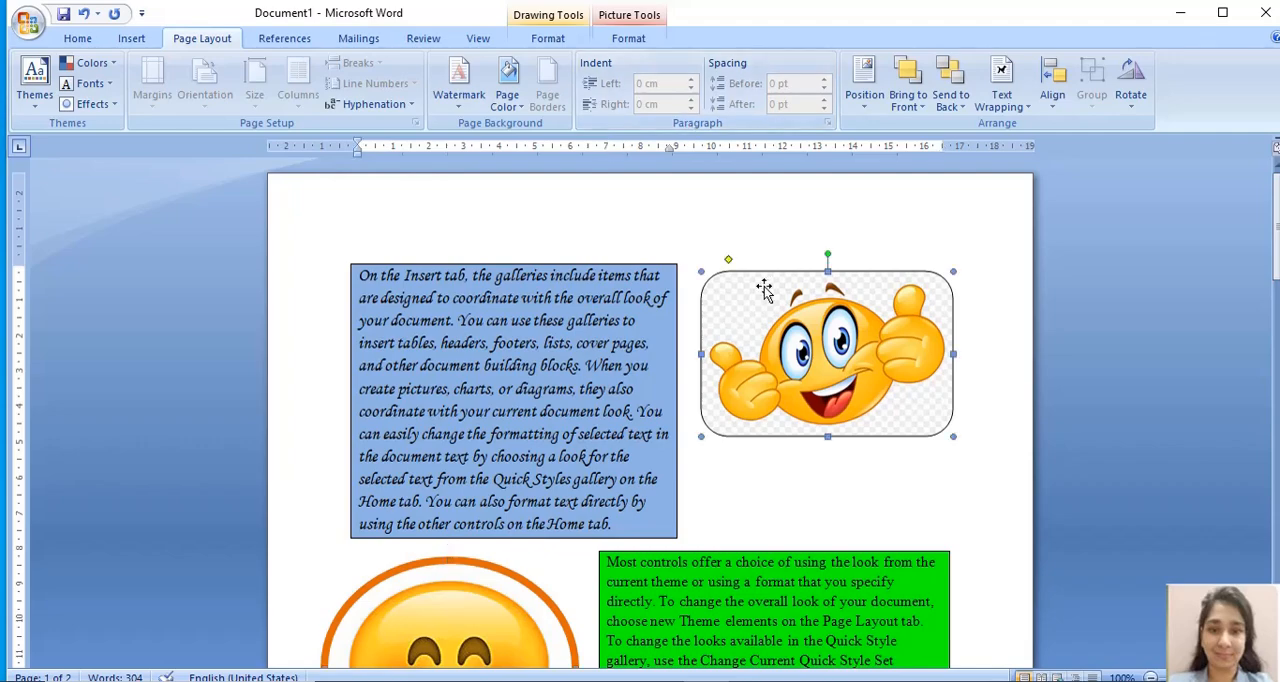
left_click_drag(1276, 250, 1277, 215)
right_click(729, 274)
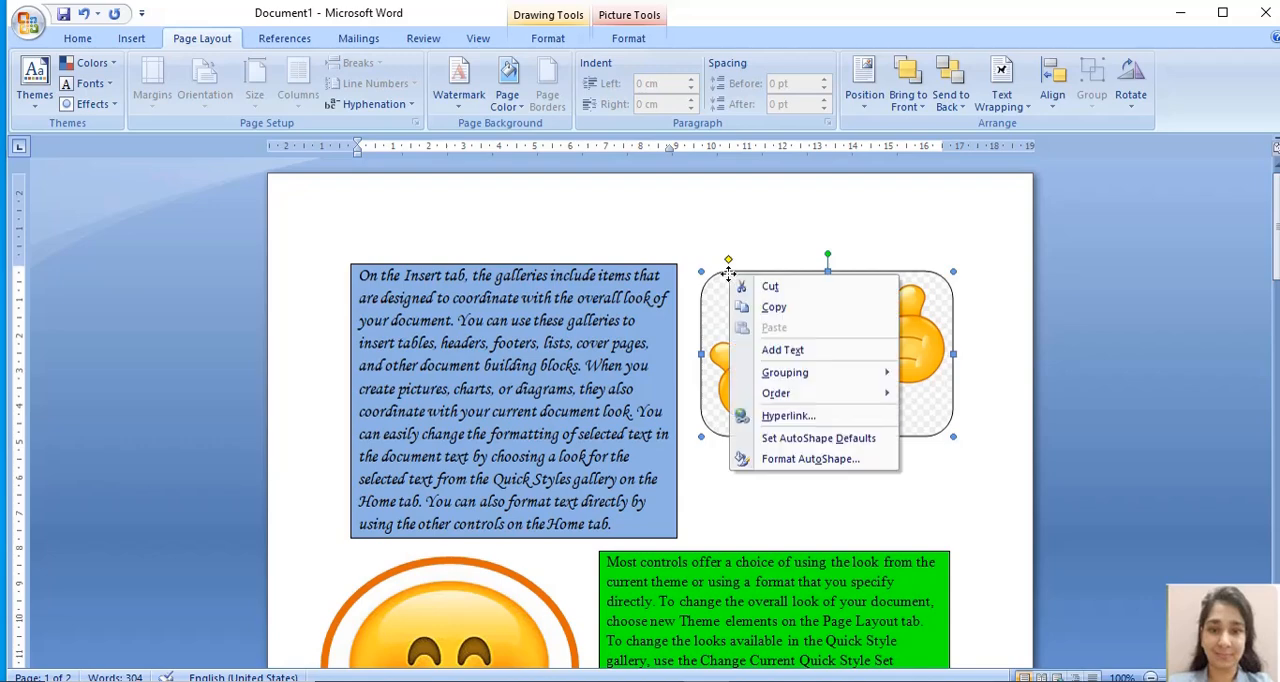
left_click(768, 287)
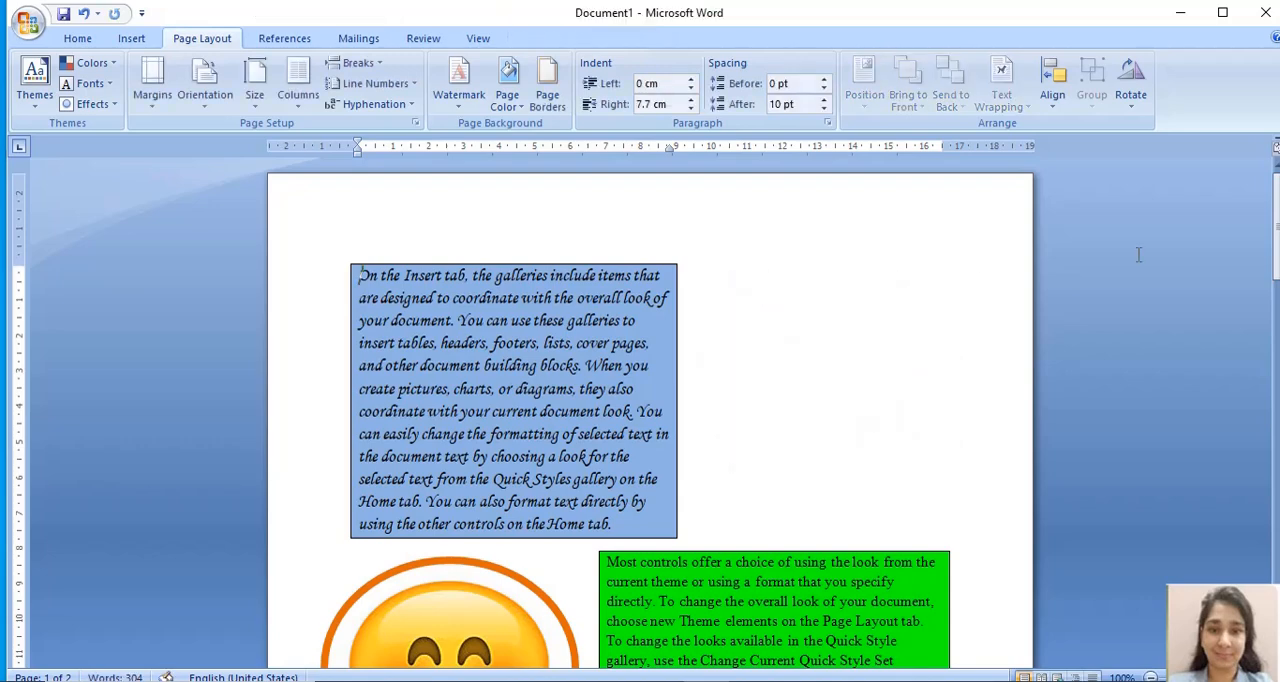
- Cut the orange-outlined smiley oval beside the green paragraph out of the document
left_click_drag(1277, 222, 1277, 268)
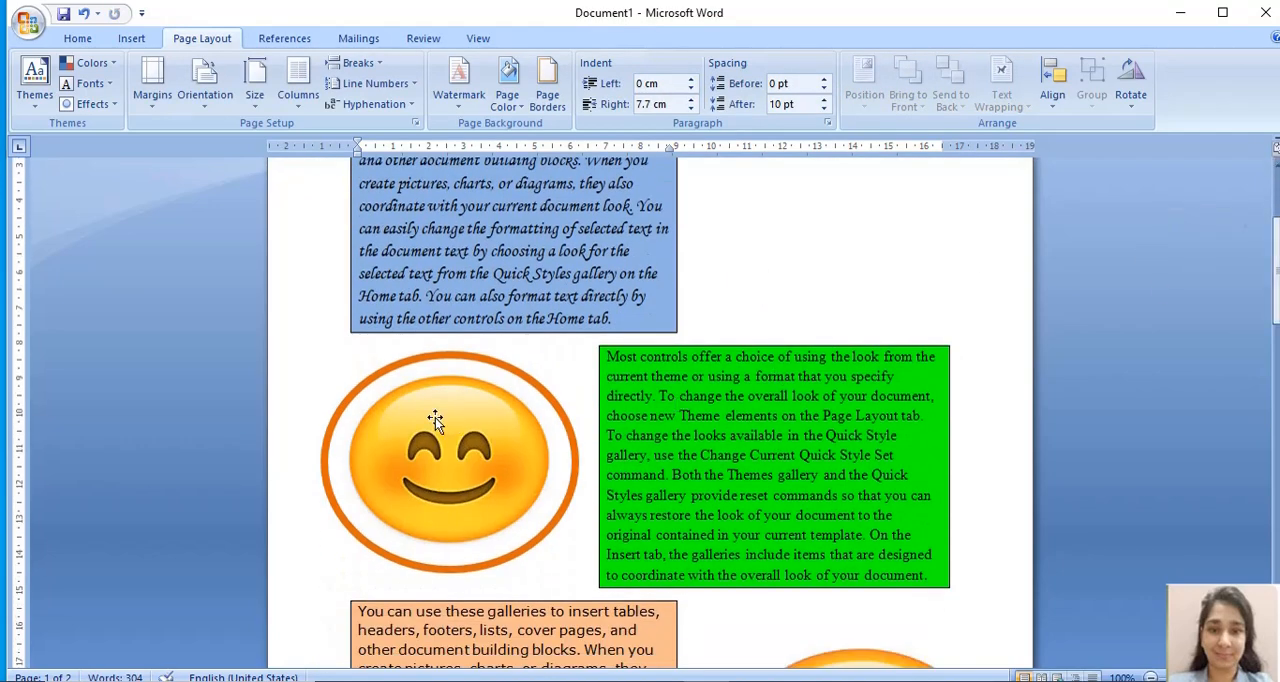
left_click(394, 376)
right_click(394, 376)
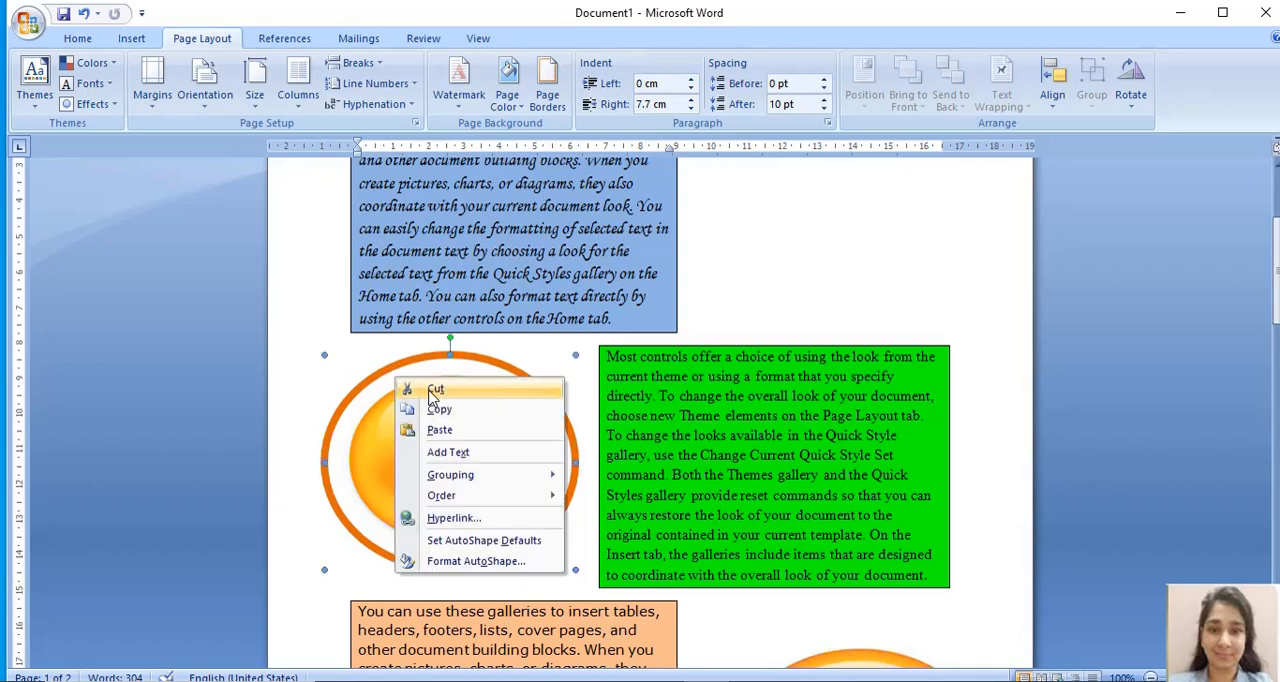
left_click(432, 390)
- Cut the smiley picture shape beside the orange paragraph out of the document
left_click_drag(1277, 265, 1277, 333)
left_click(874, 415)
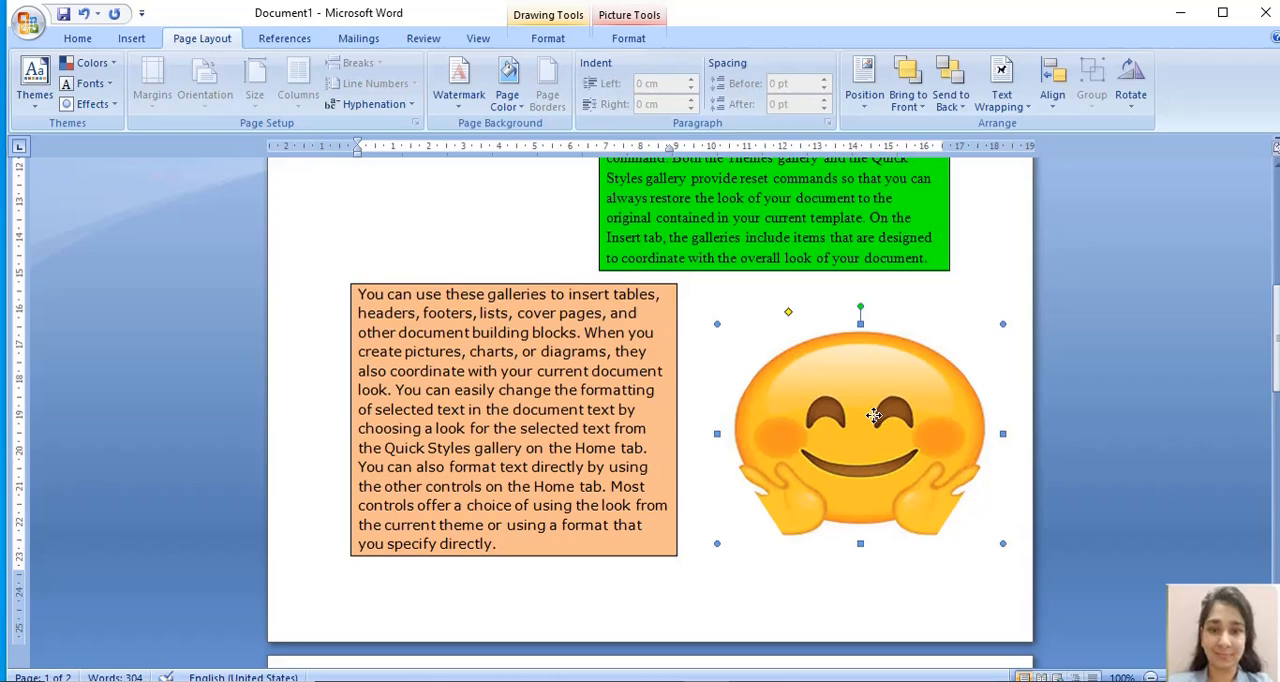
right_click(874, 415)
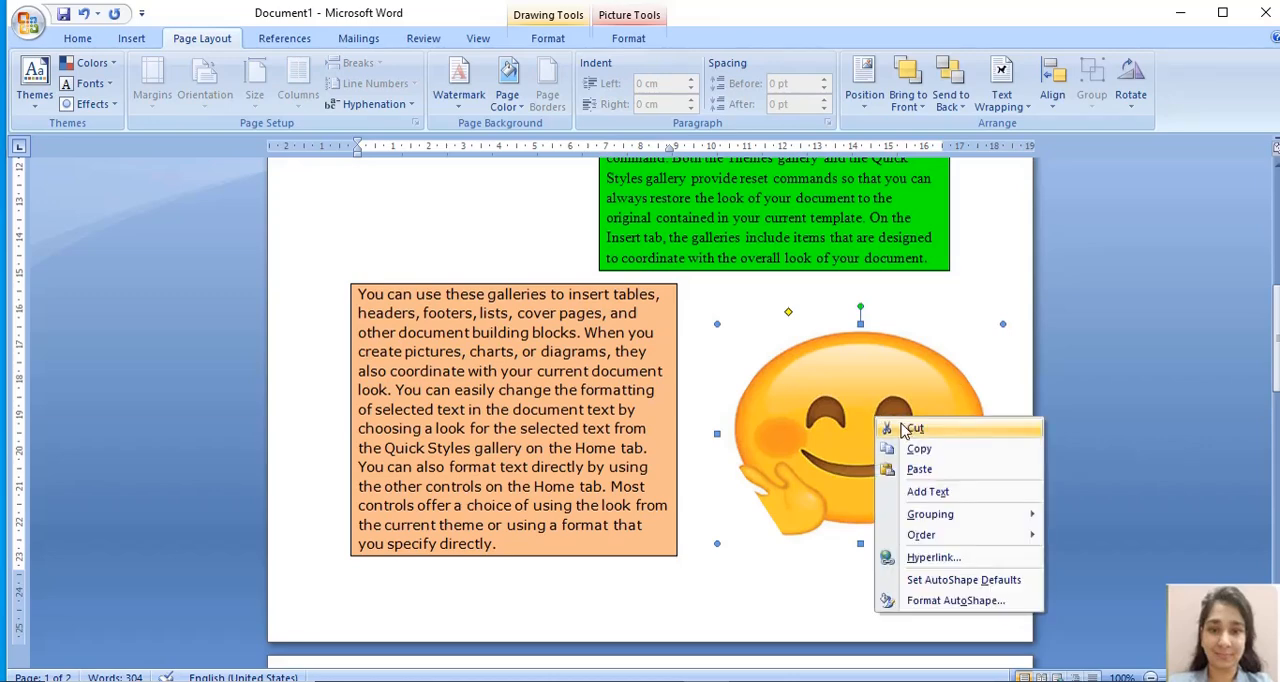
left_click(913, 429)
- Look over the three indented paragraphs and the space beside them, examining the blue paragraph's text block
left_click_drag(1276, 345, 1272, 314)
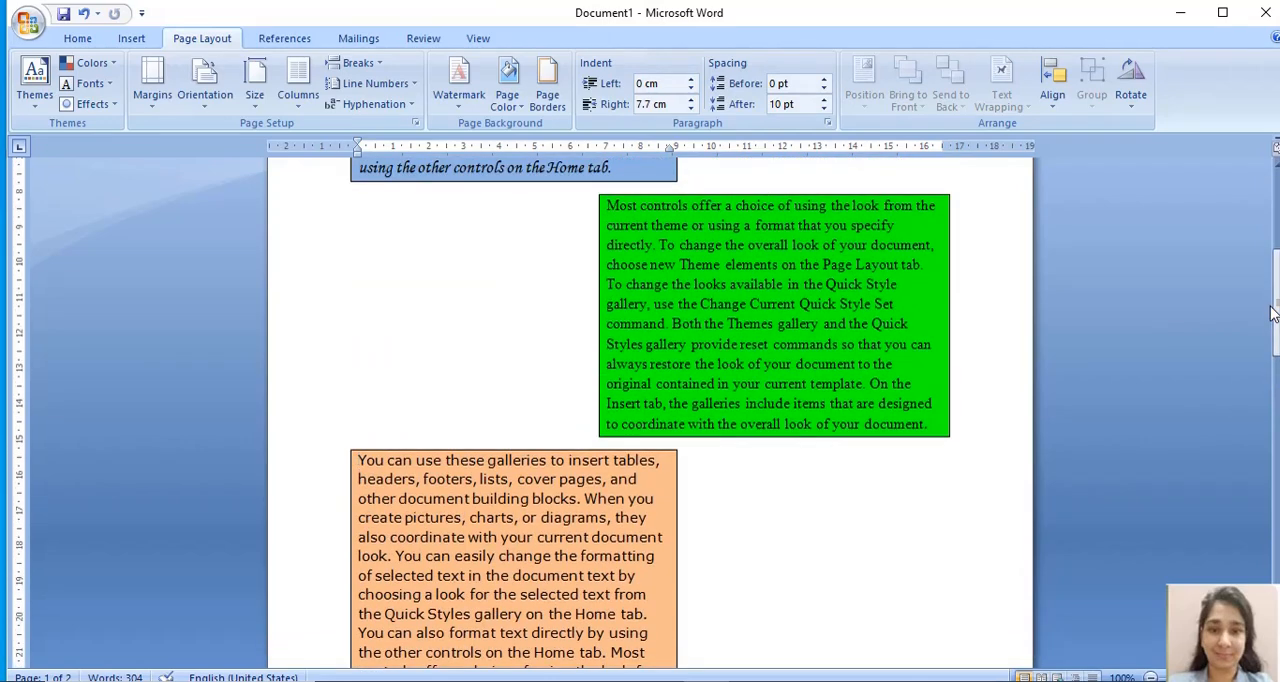
left_click_drag(1272, 314, 1276, 298)
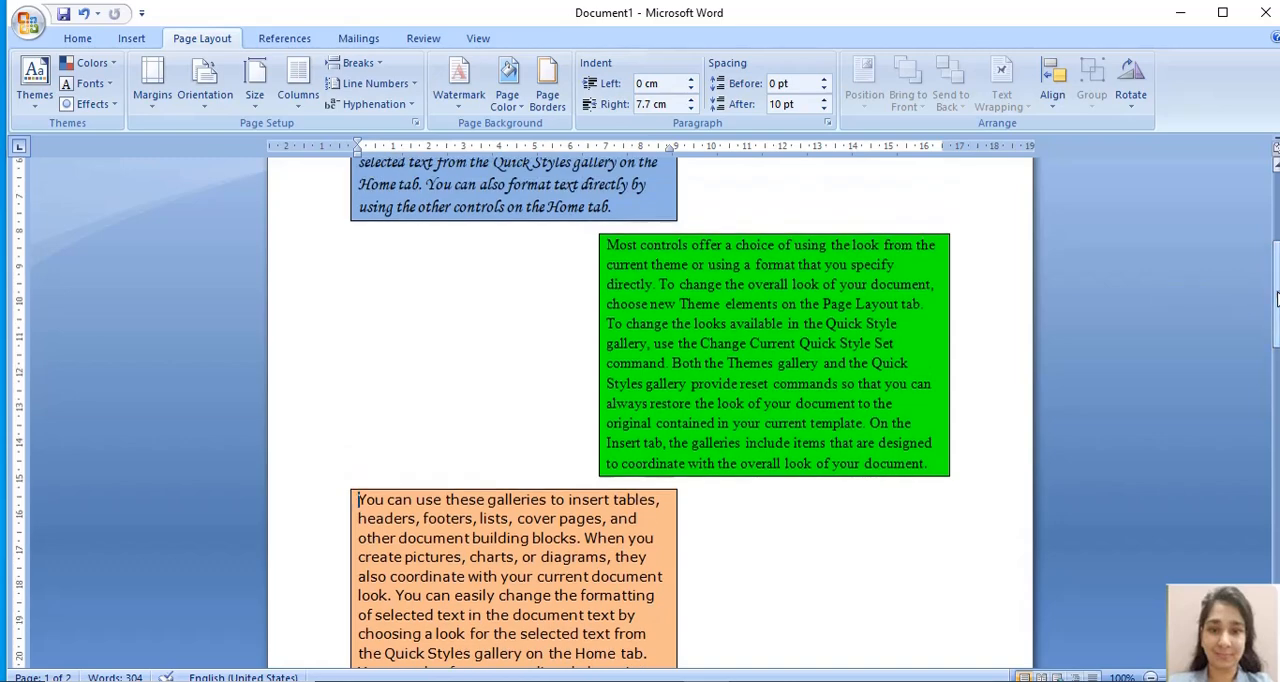
scroll(868, 460, "up", 5)
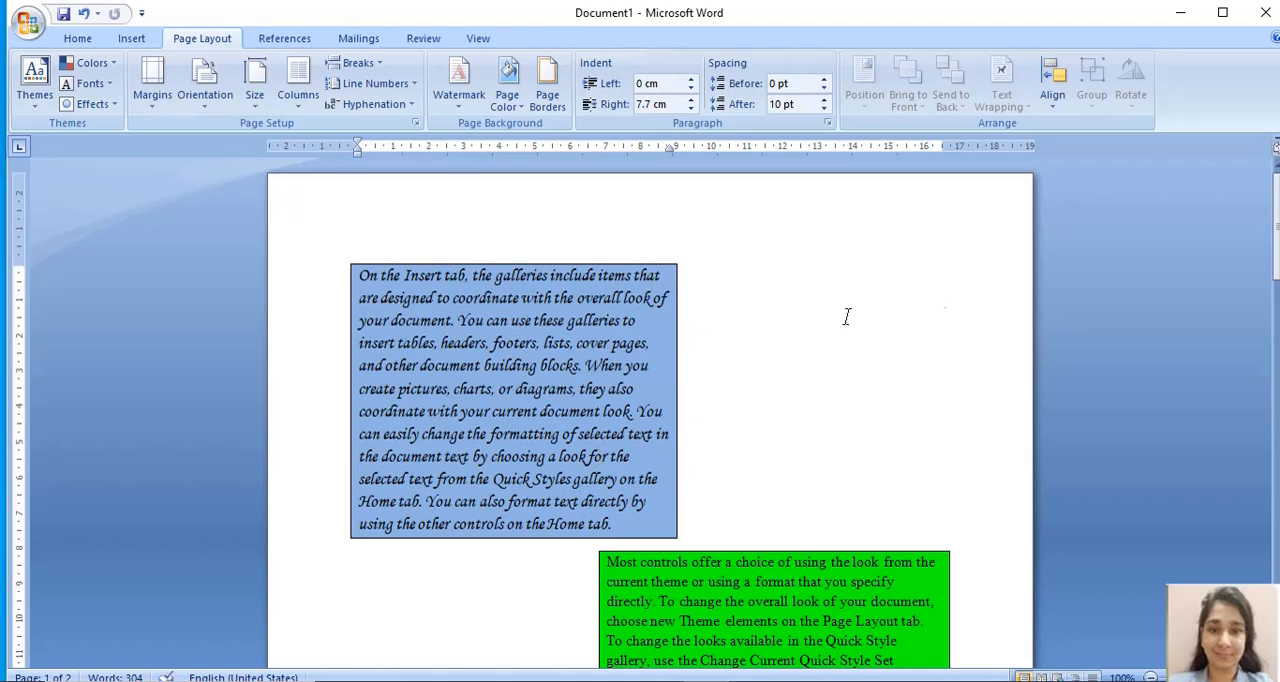
left_click_drag(1276, 234, 1276, 239)
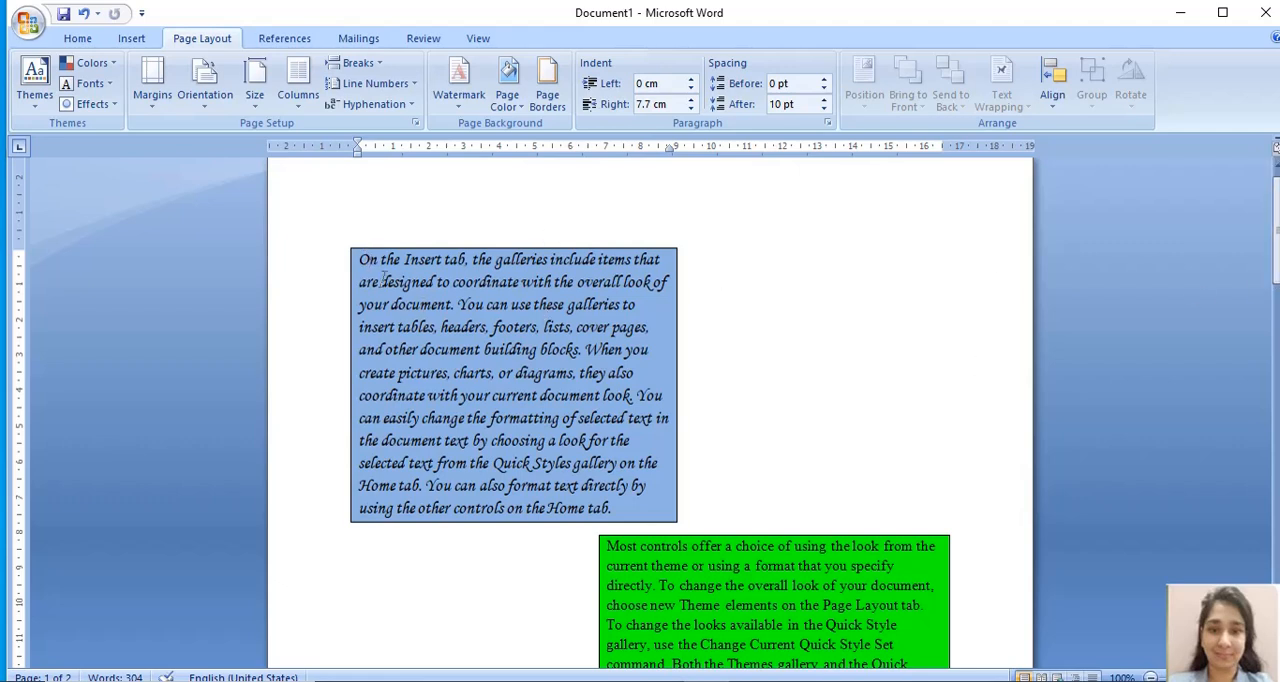
left_click_drag(360, 259, 625, 510)
left_click(880, 370)
left_click_drag(360, 258, 616, 508)
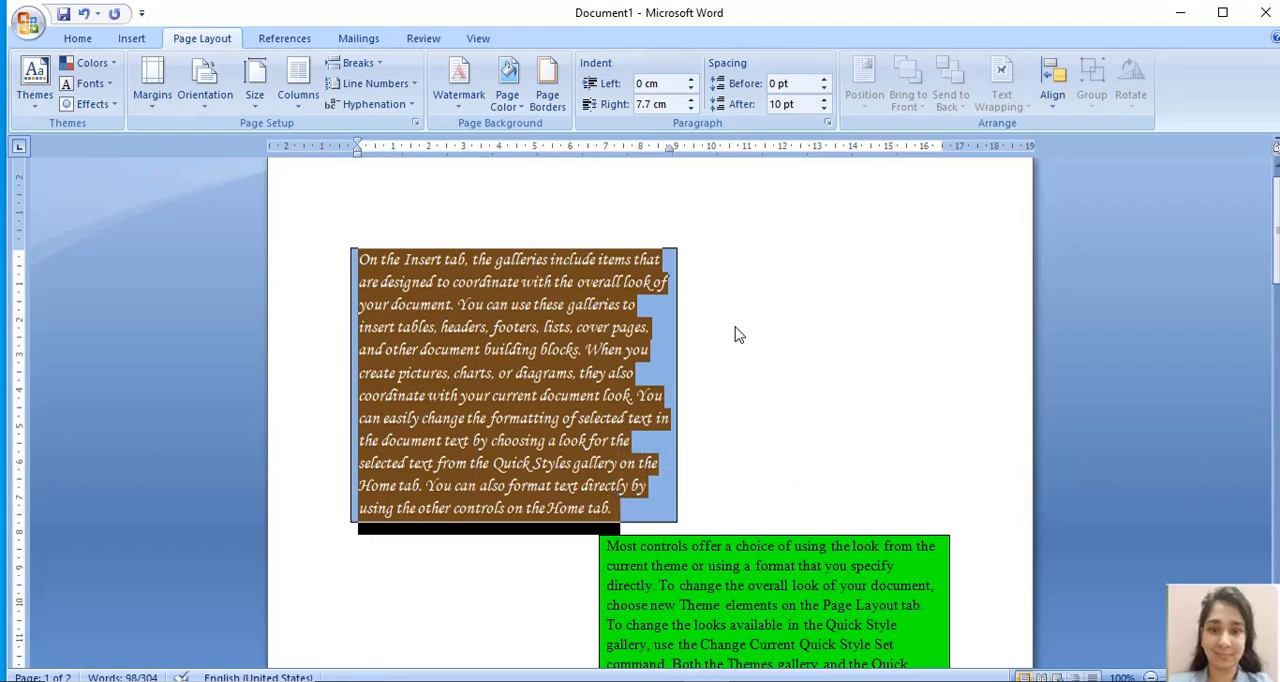
left_click(822, 340)
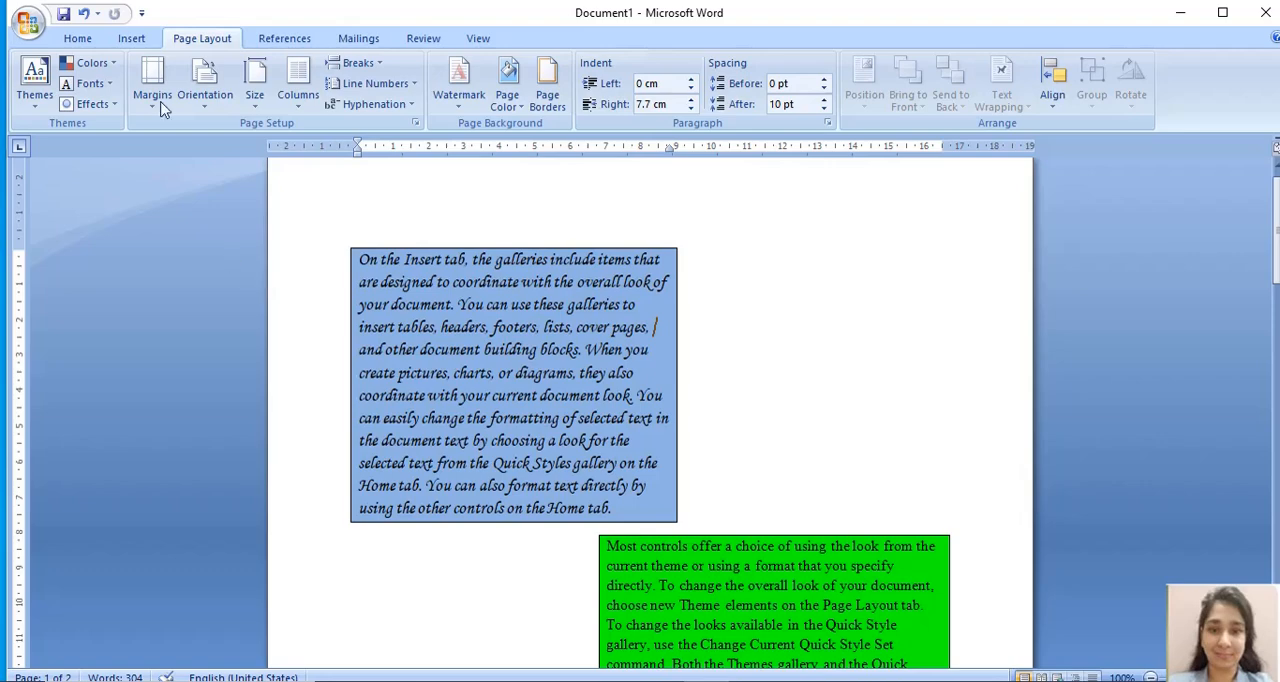
- Draw a text box about 7 cm high and 7.7 cm wide in the empty space beside the blue paragraph
left_click(133, 38)
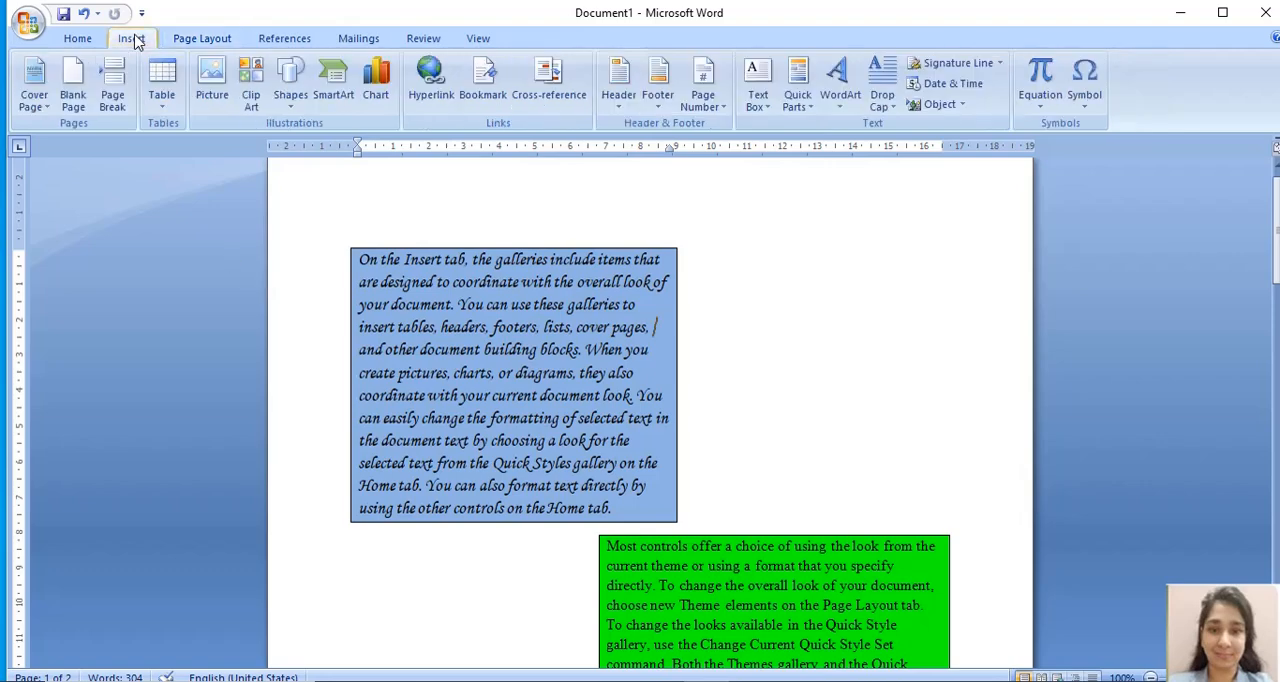
left_click(291, 90)
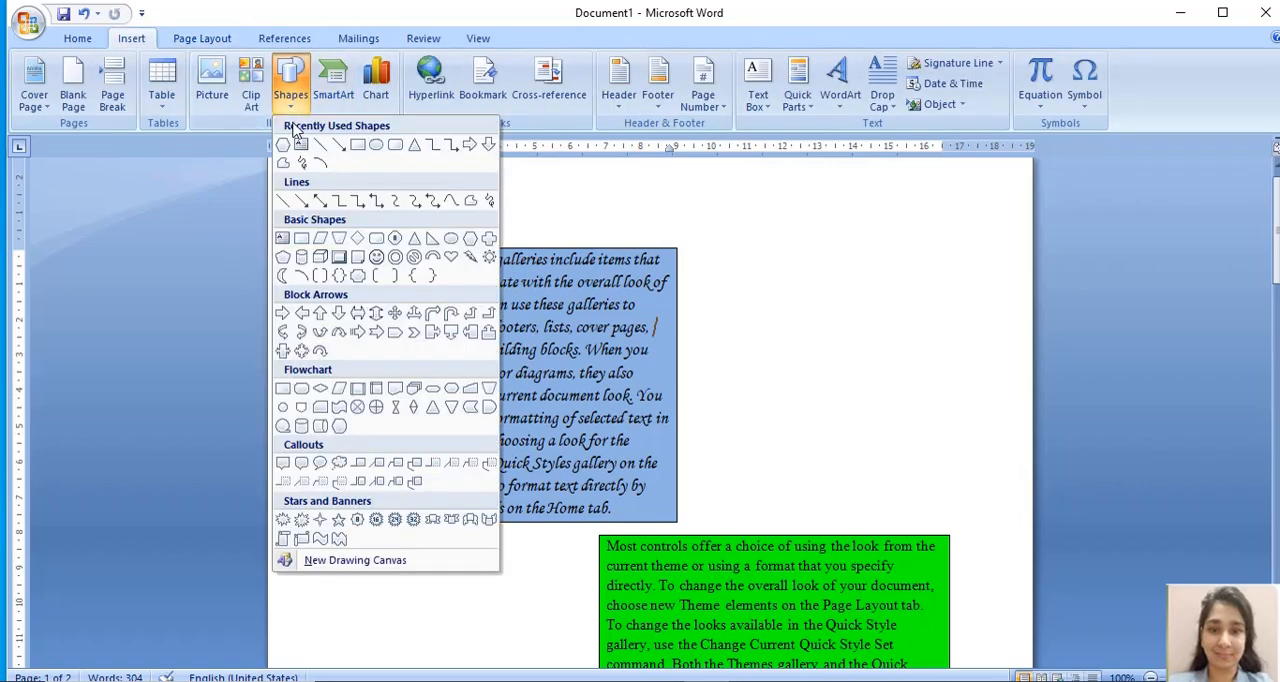
left_click(303, 146)
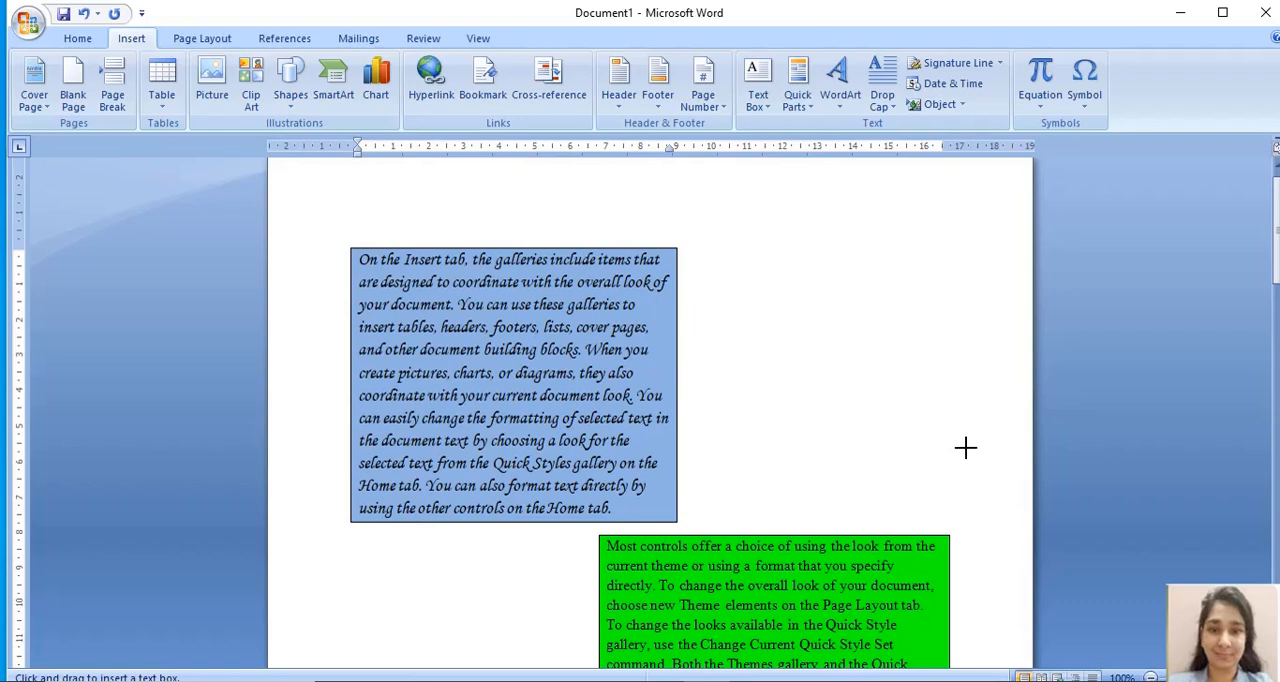
left_click_drag(717, 248, 990, 497)
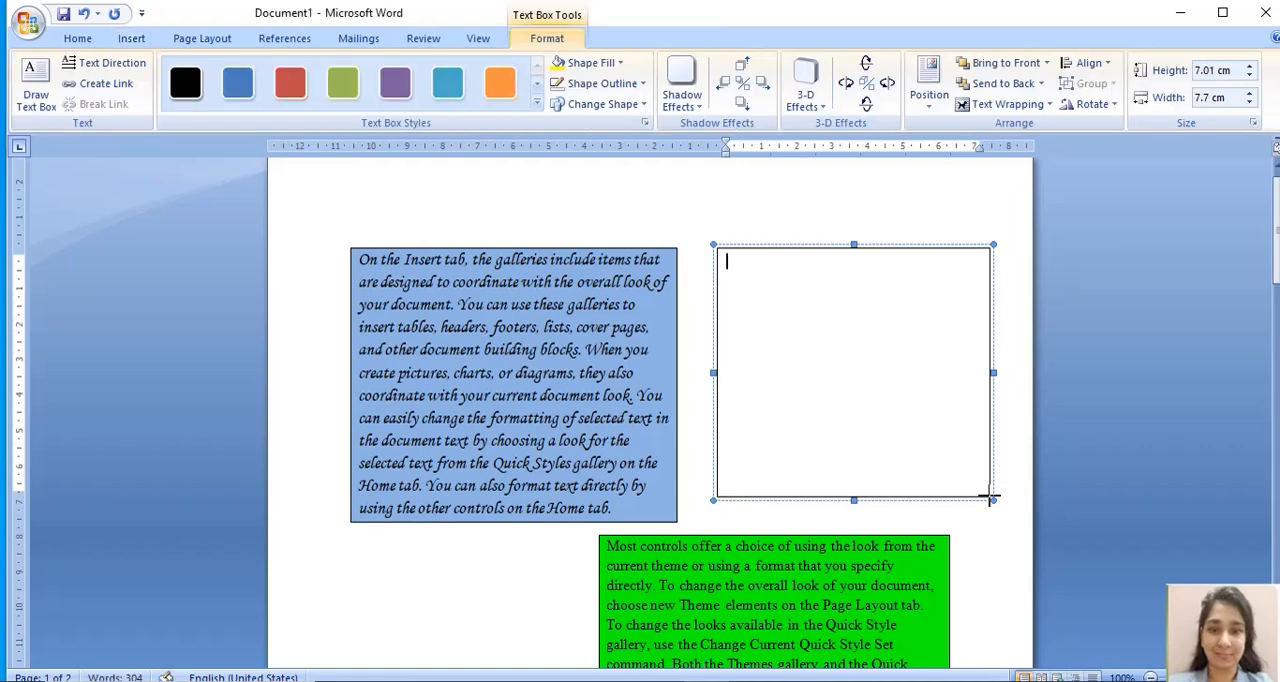
left_click(669, 216)
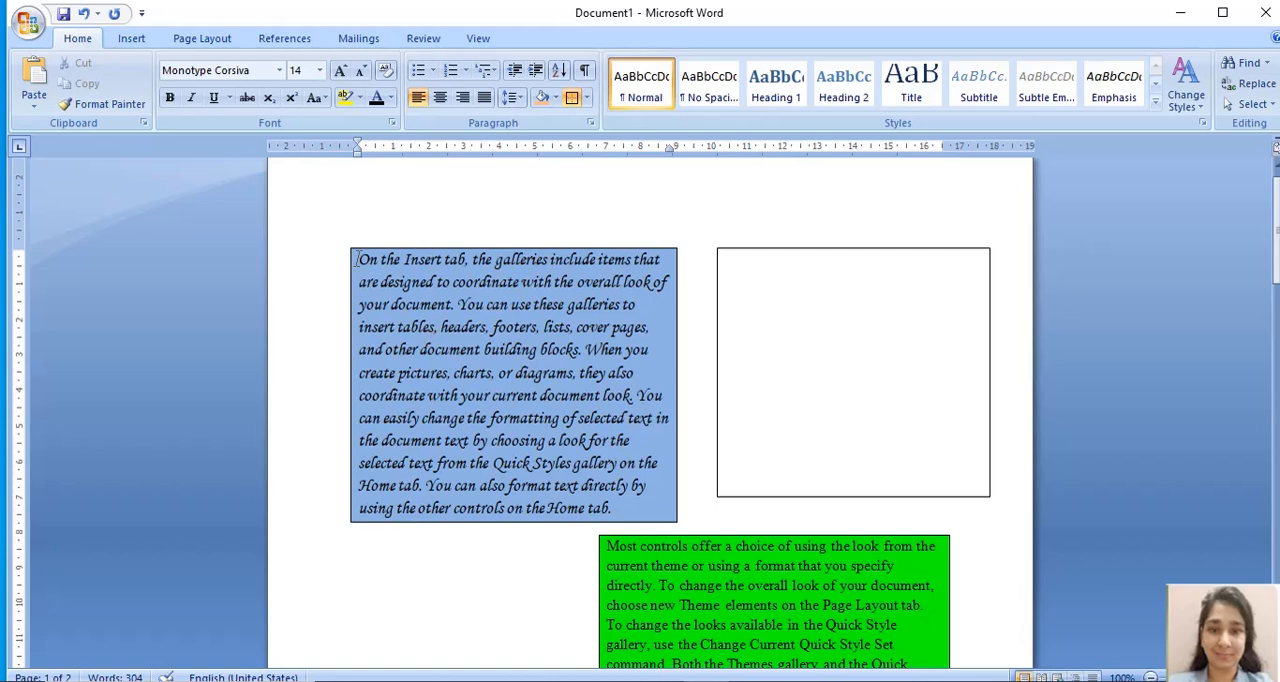
left_click_drag(357, 259, 614, 509)
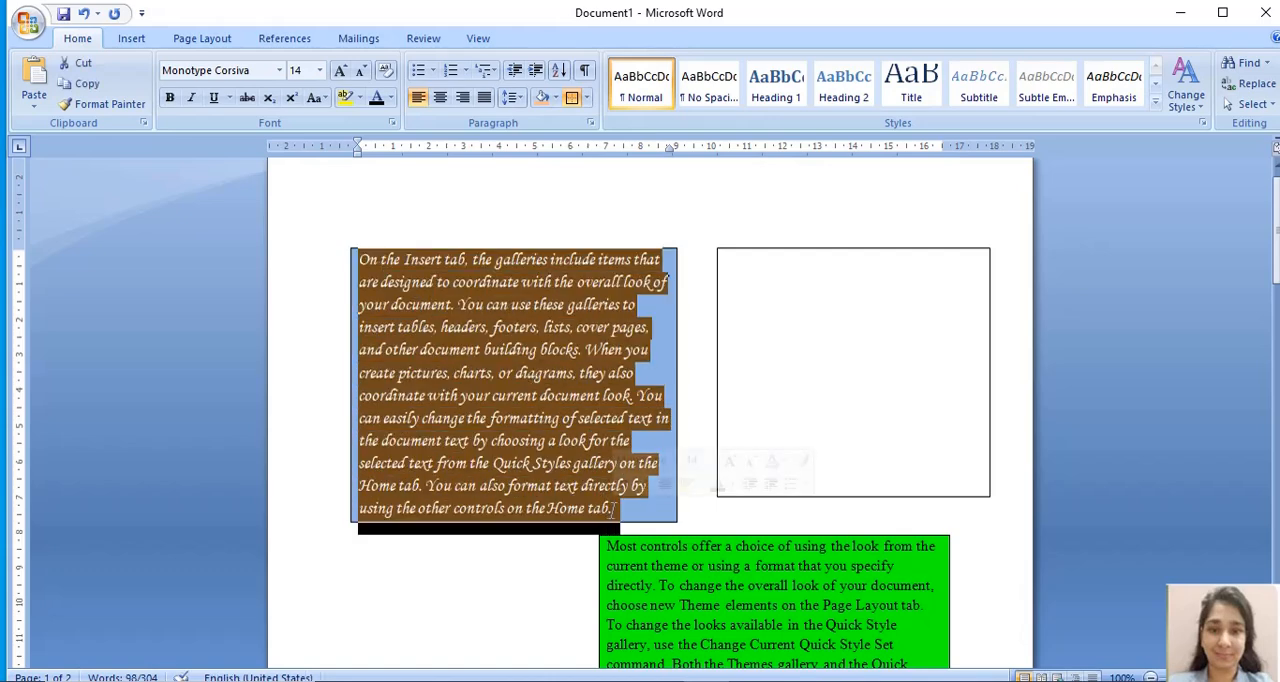
left_click(614, 511)
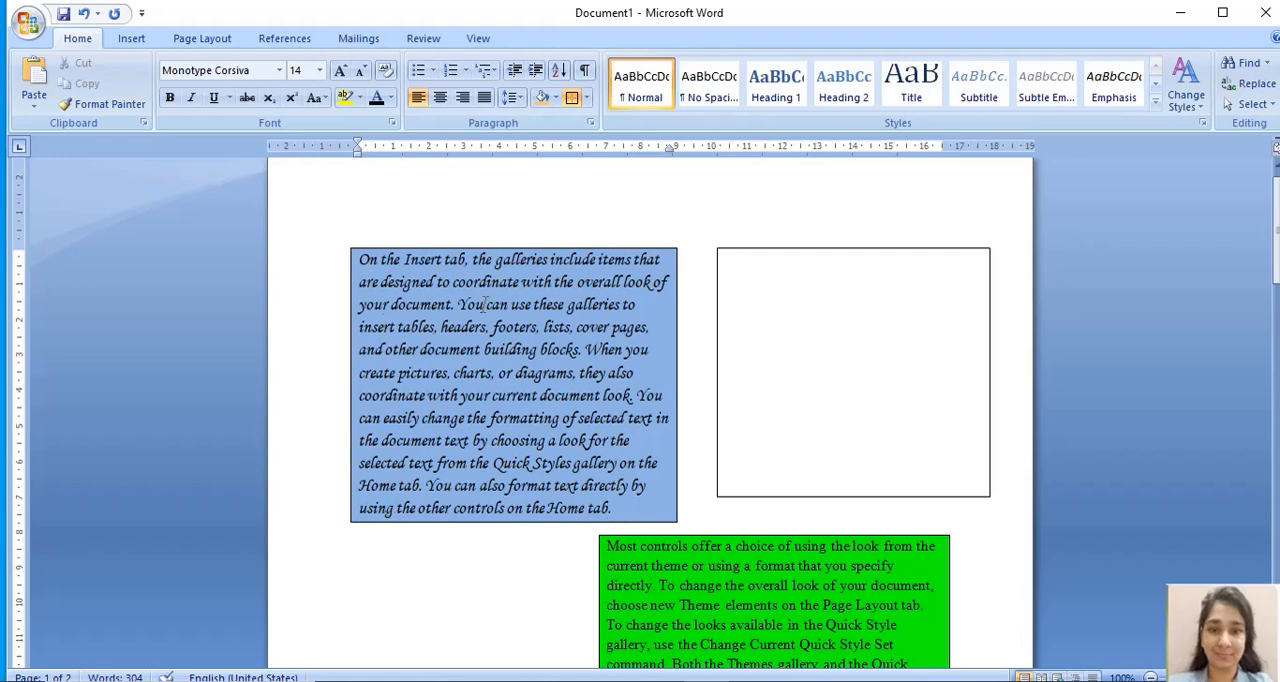
- Enter "What is Computer?" in the text box beside the blue paragraph, followed by "Computer is an Electronic Device." as a new paragraph
left_click(795, 313)
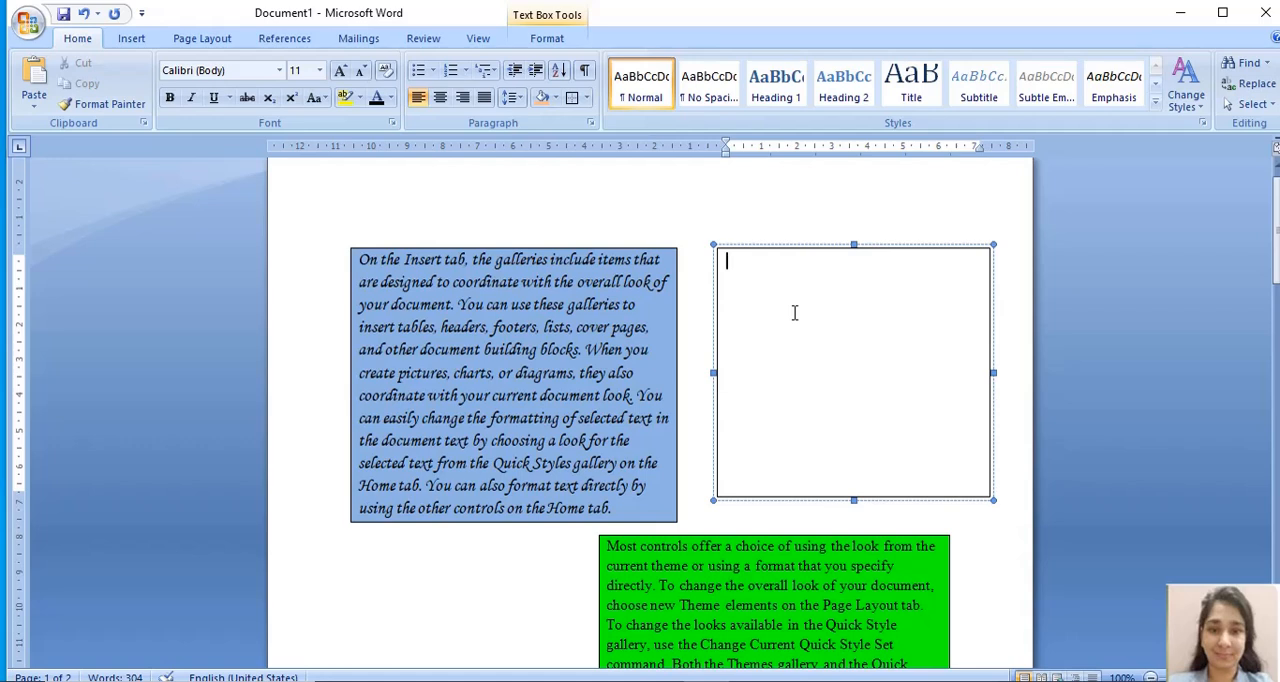
type("What is Comp")
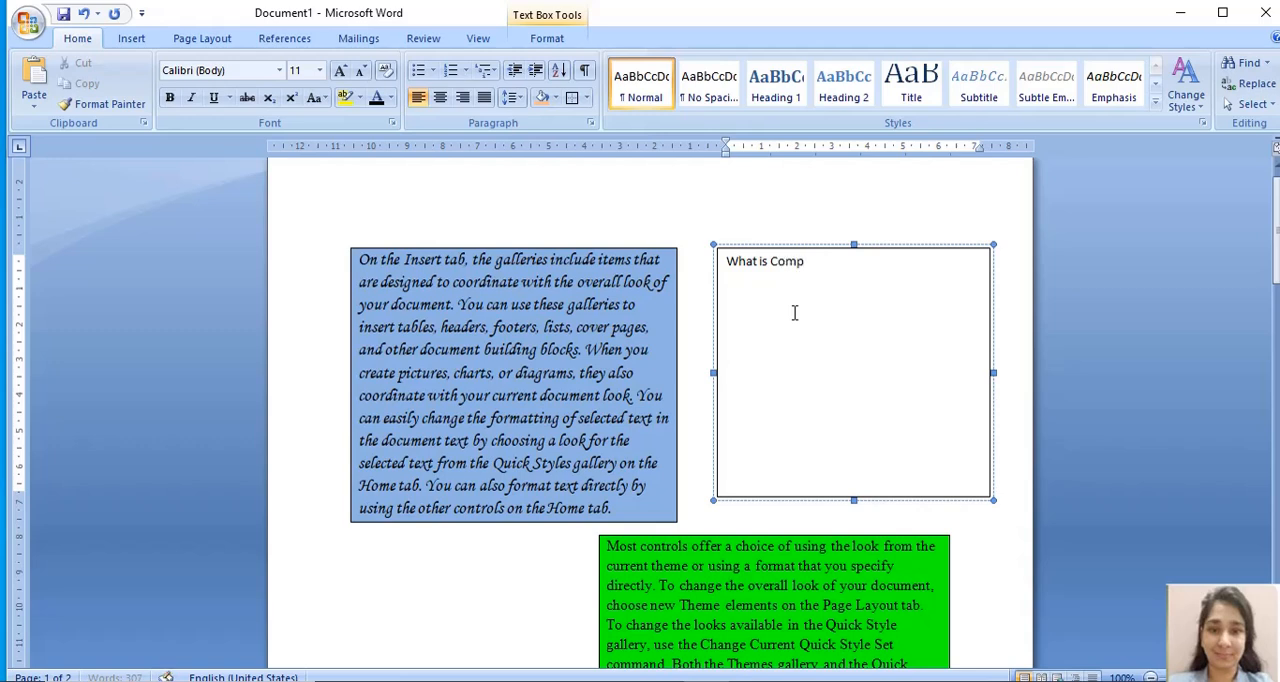
type("uter?")
key("Return")
key("Return")
type("Computer is an Electronic Device")
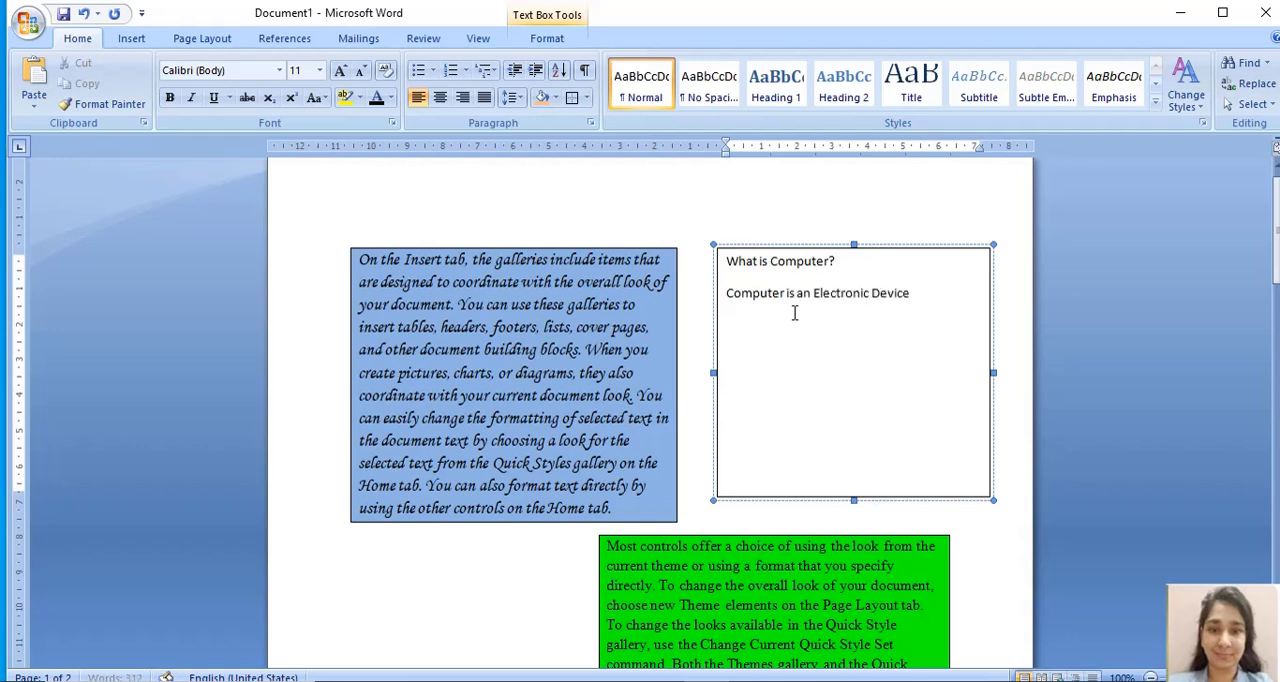
type(".")
- Fill the "What is Computer?" text box with a light orange theme colour
left_click(810, 181)
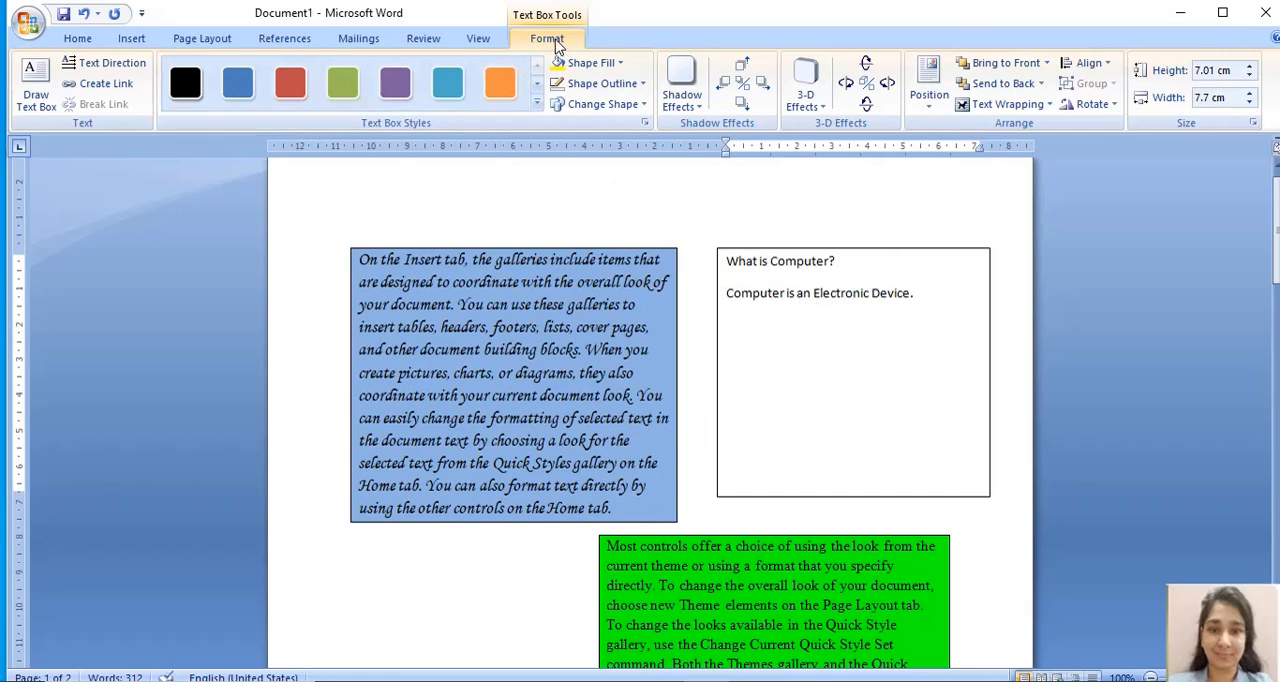
left_click(580, 64)
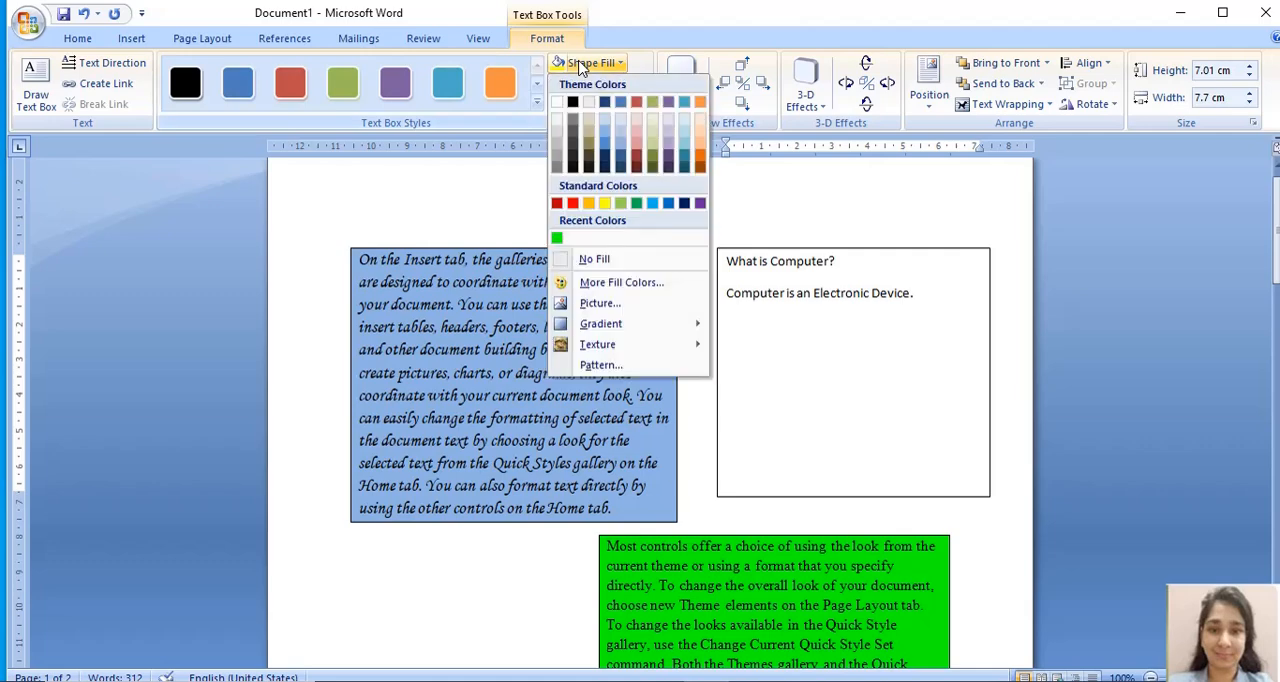
left_click(697, 138)
- Make all the text in the light orange text box bold and set its font to Verdana
key("ctrl+a")
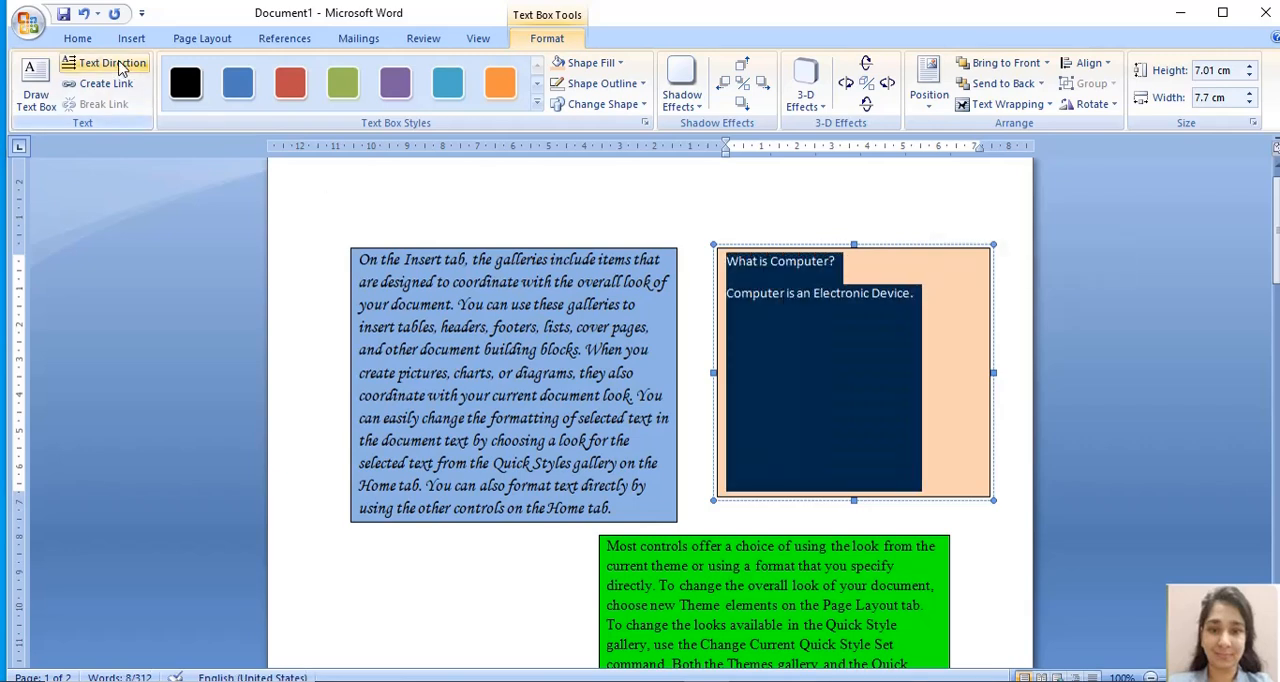
left_click(78, 39)
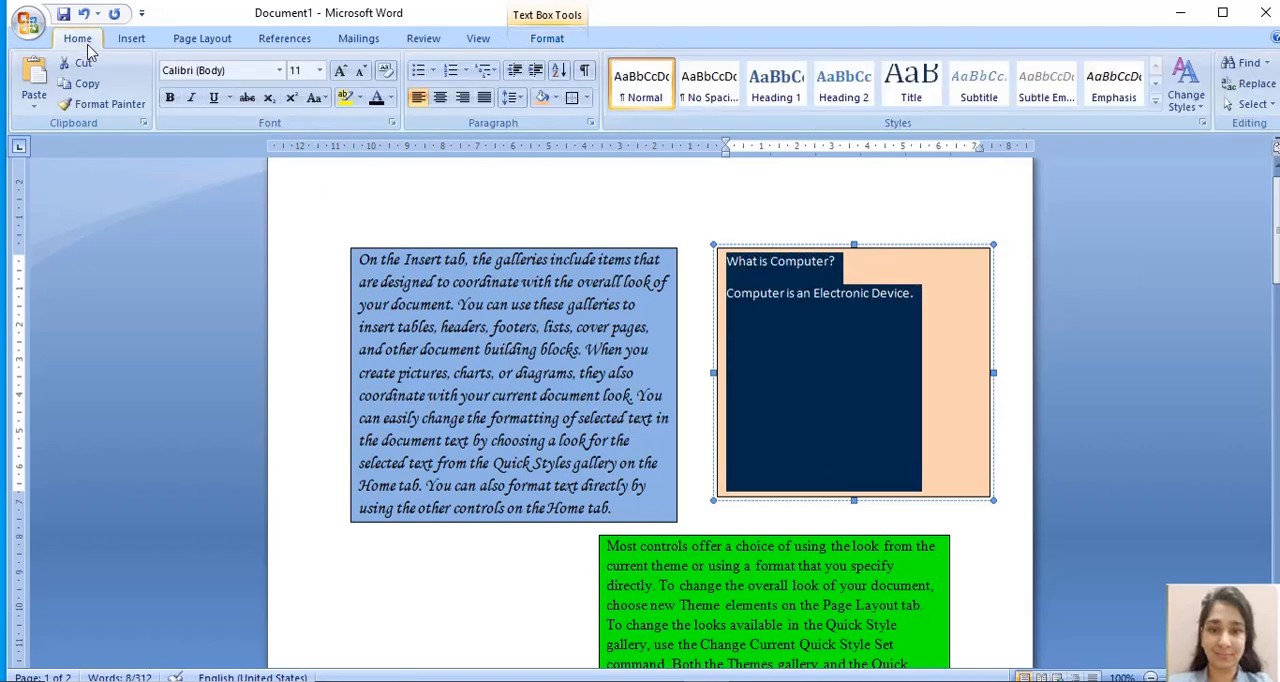
left_click(170, 98)
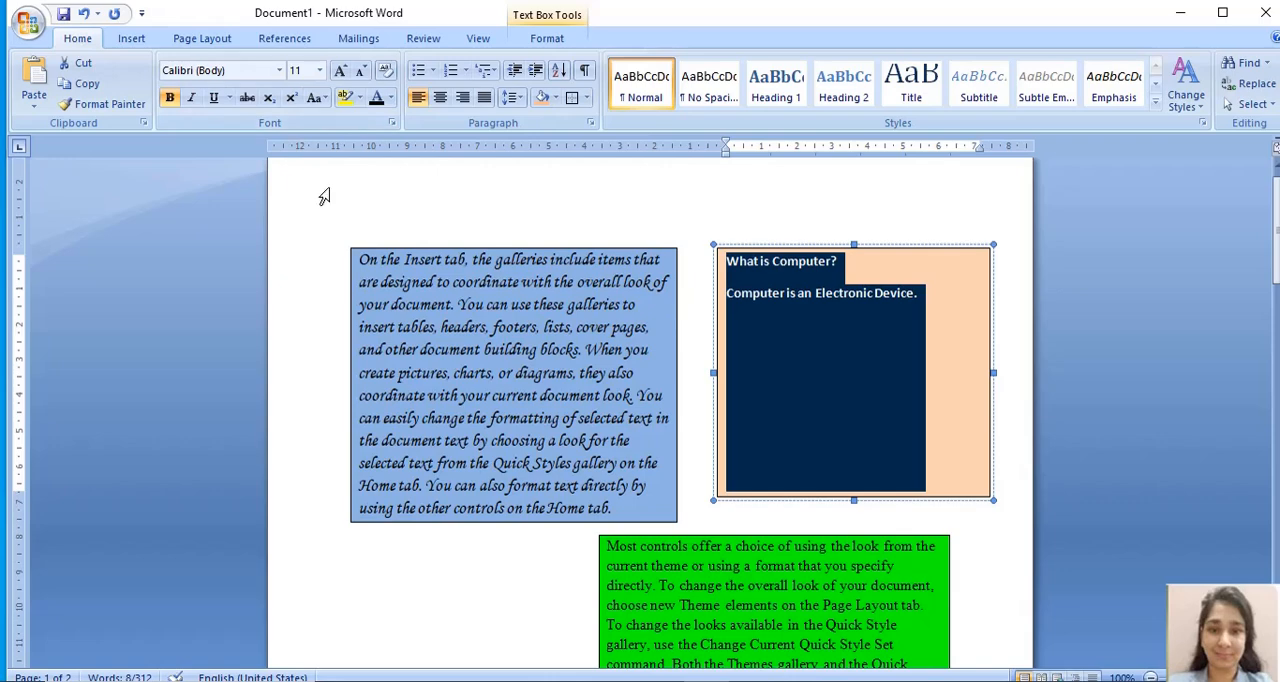
left_click(281, 70)
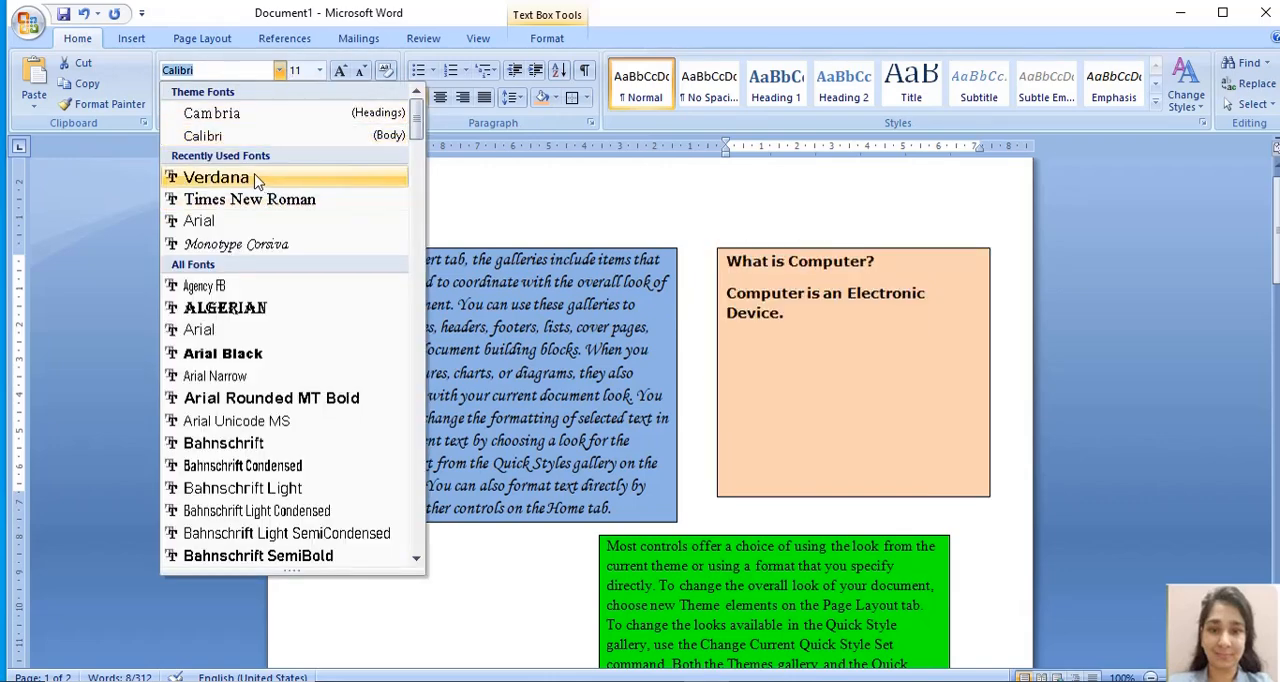
left_click(257, 178)
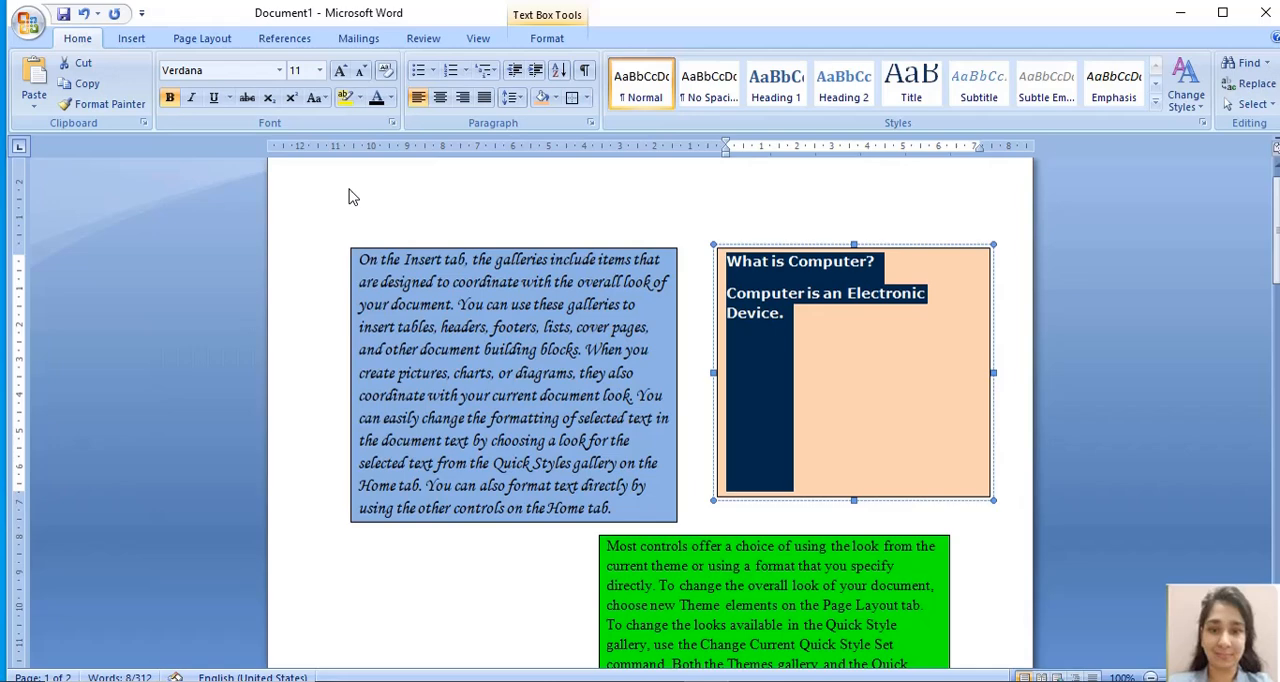
left_click(835, 378)
key("ctrl+a")
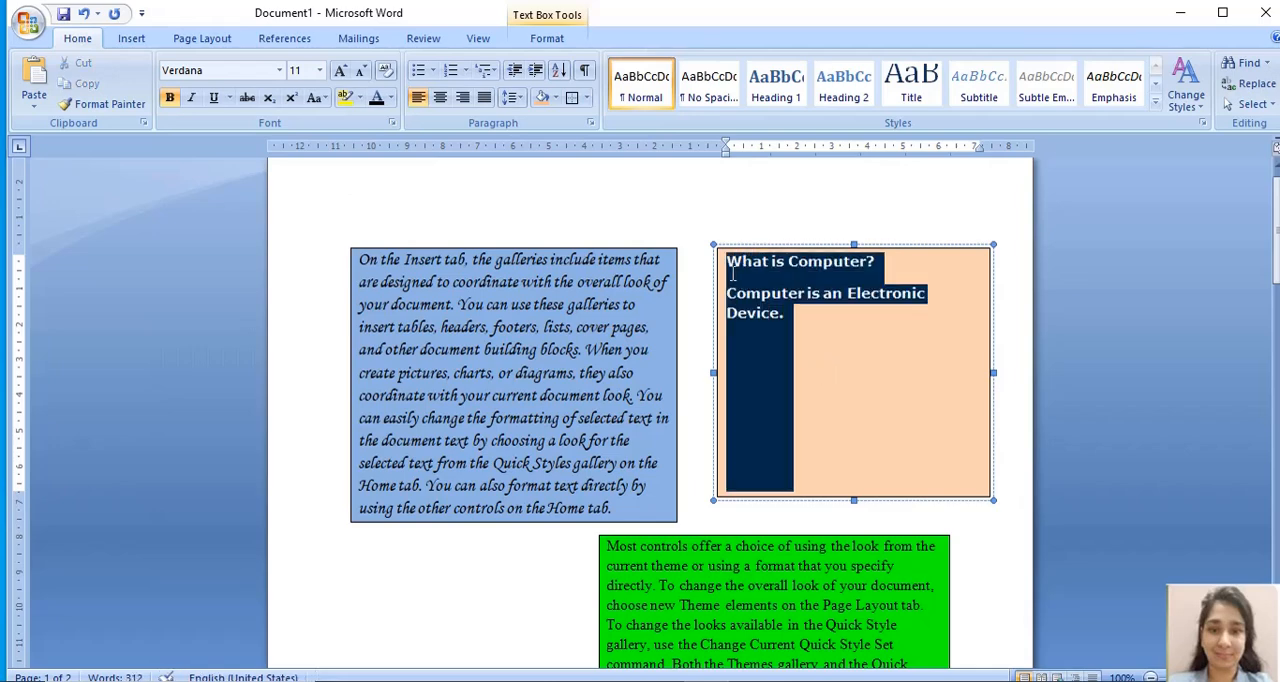
- Insert the Monitor picture from the emoji folder on a new line below the text in the light orange text box
left_click(845, 370)
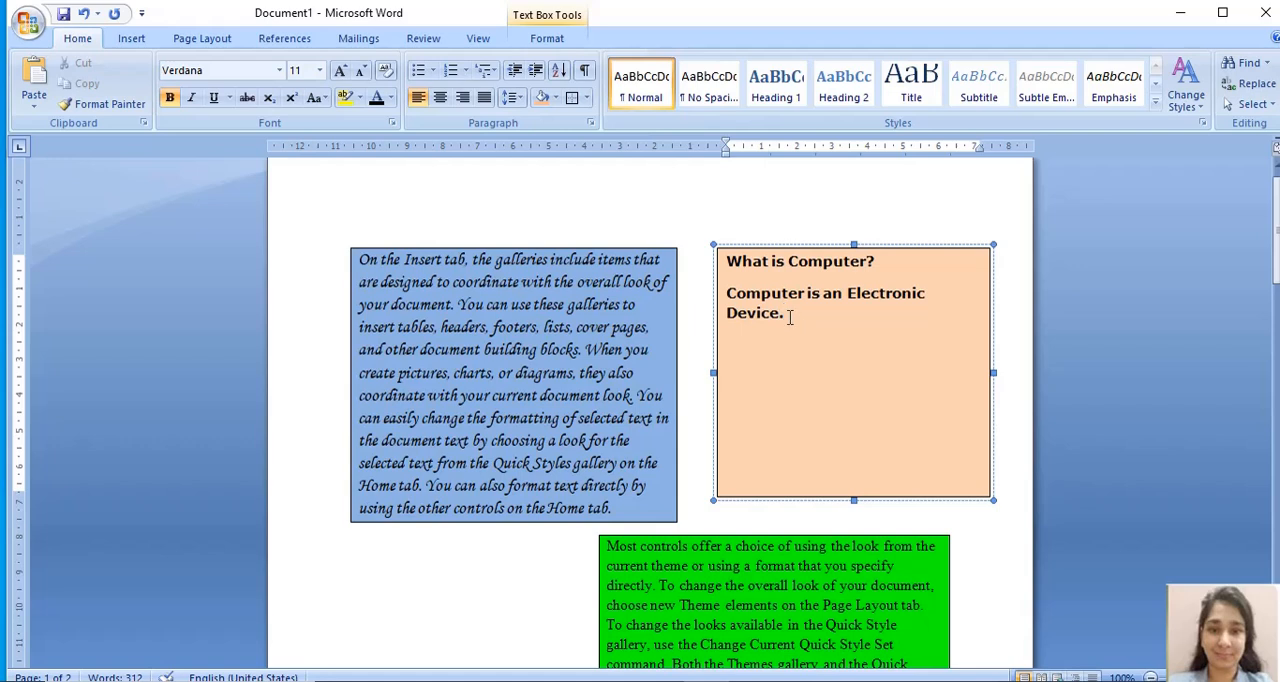
key("Return")
left_click(131, 39)
left_click(214, 78)
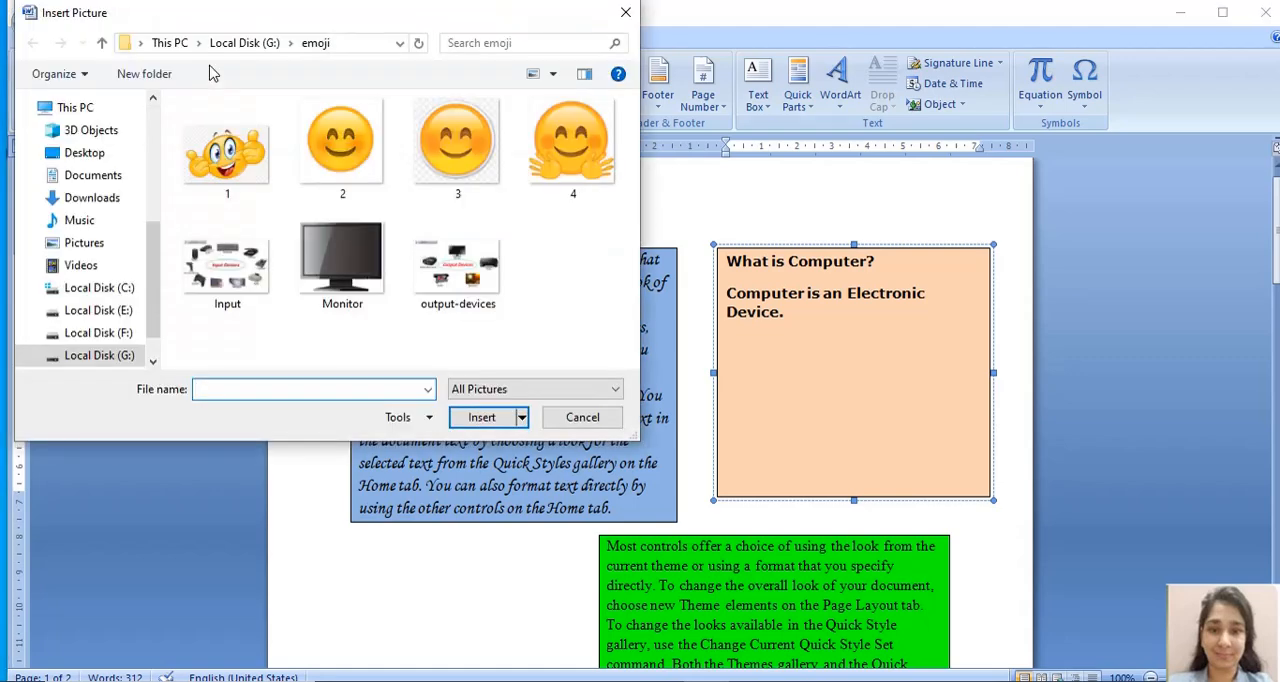
left_click(335, 265)
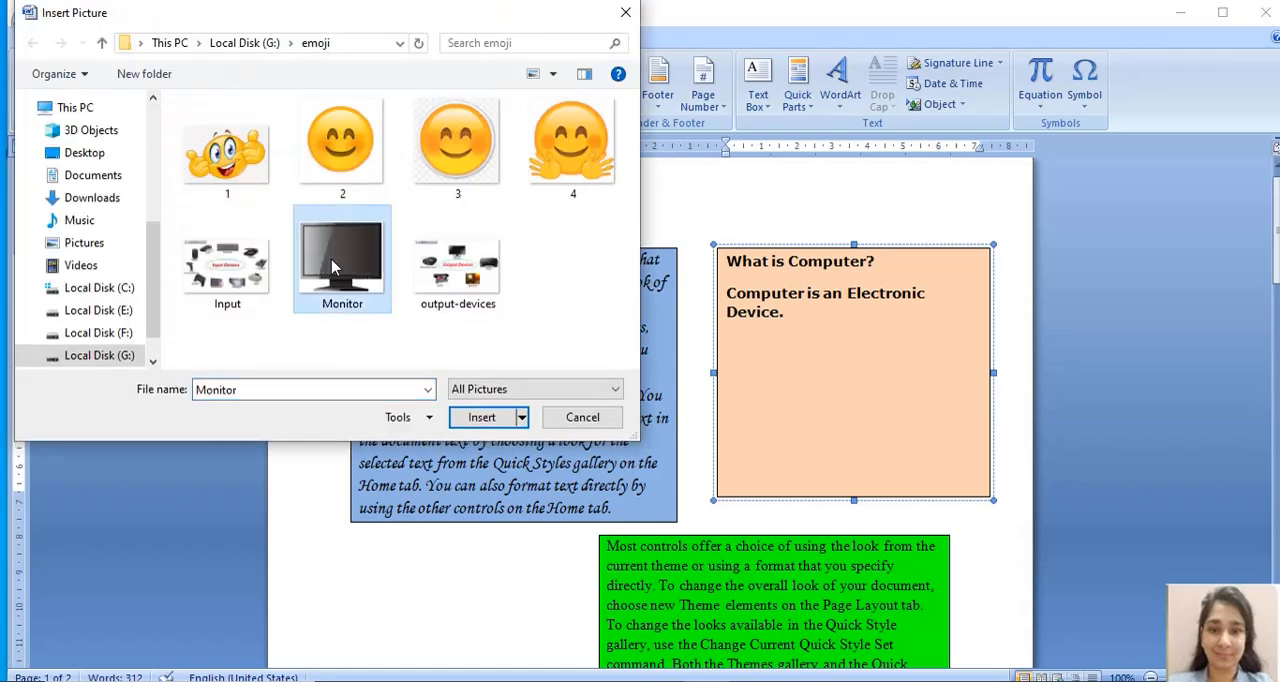
left_click(490, 417)
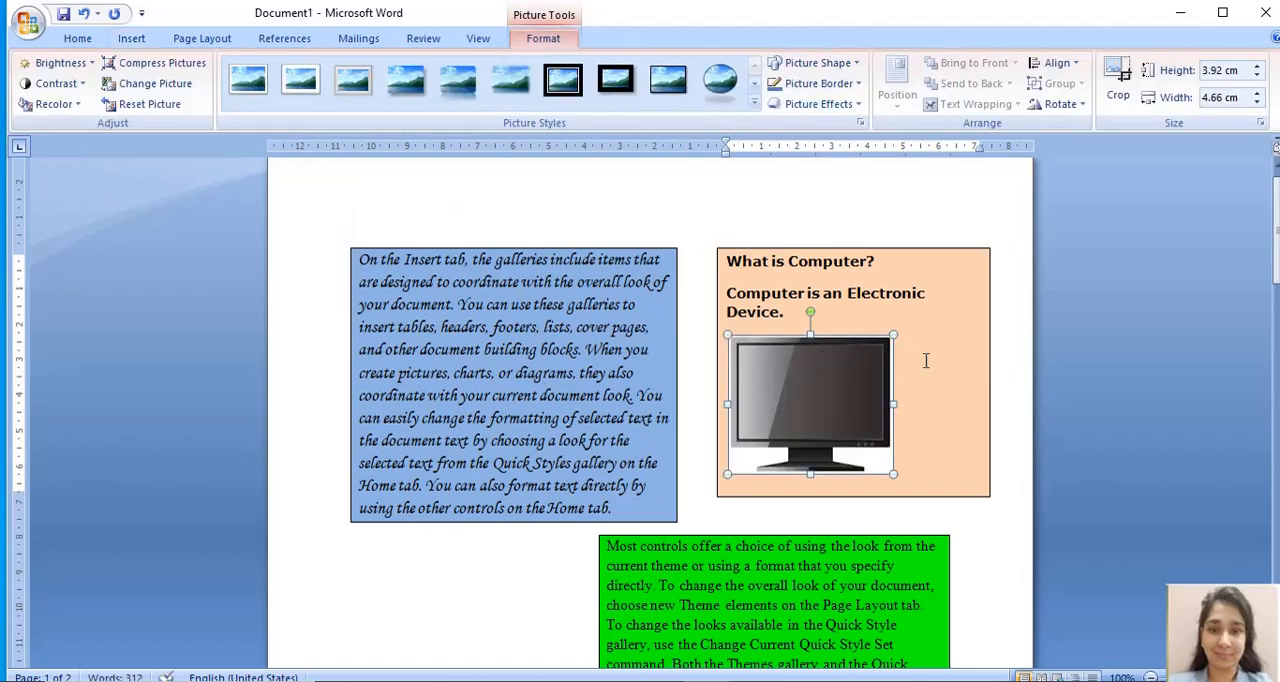
left_click(803, 200)
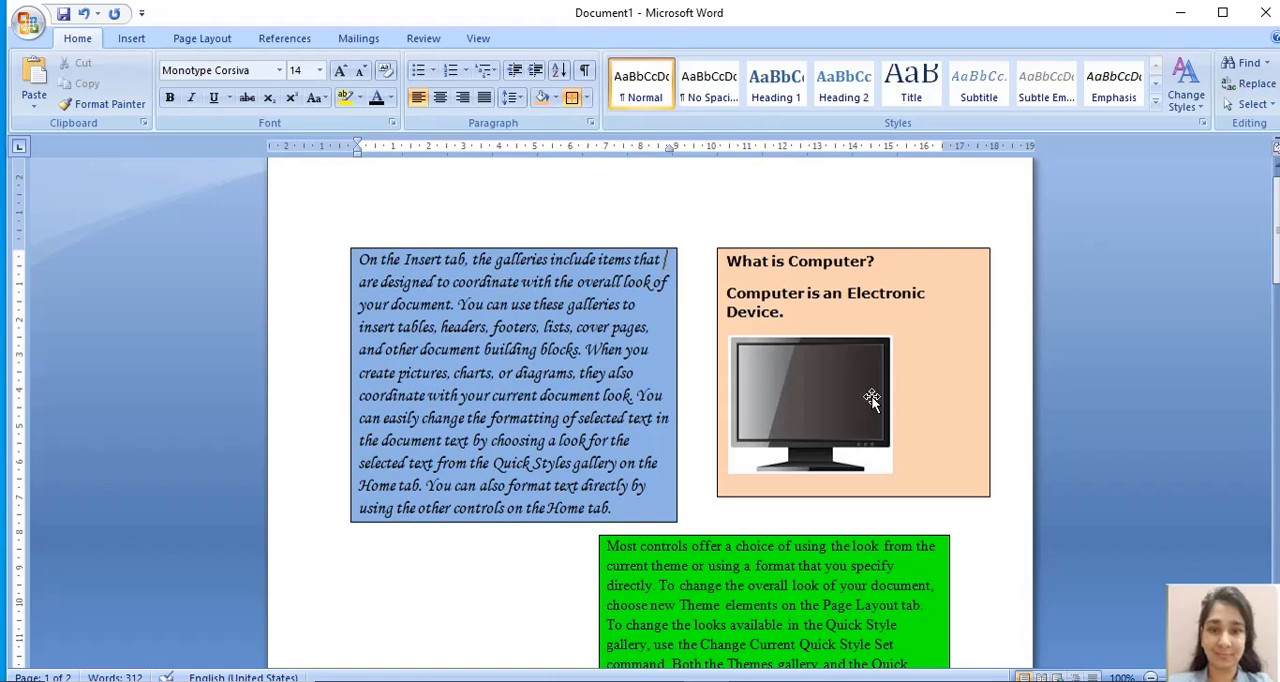
left_click_drag(1277, 244, 1277, 250)
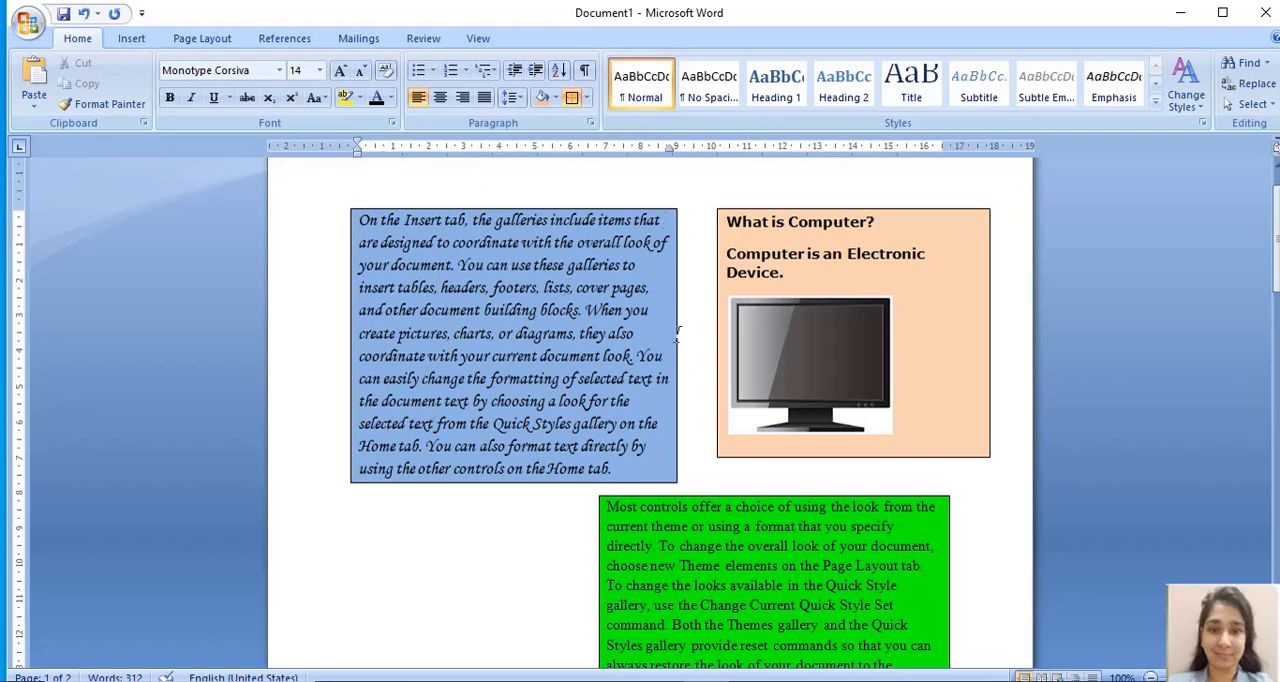
left_click_drag(728, 224, 747, 377)
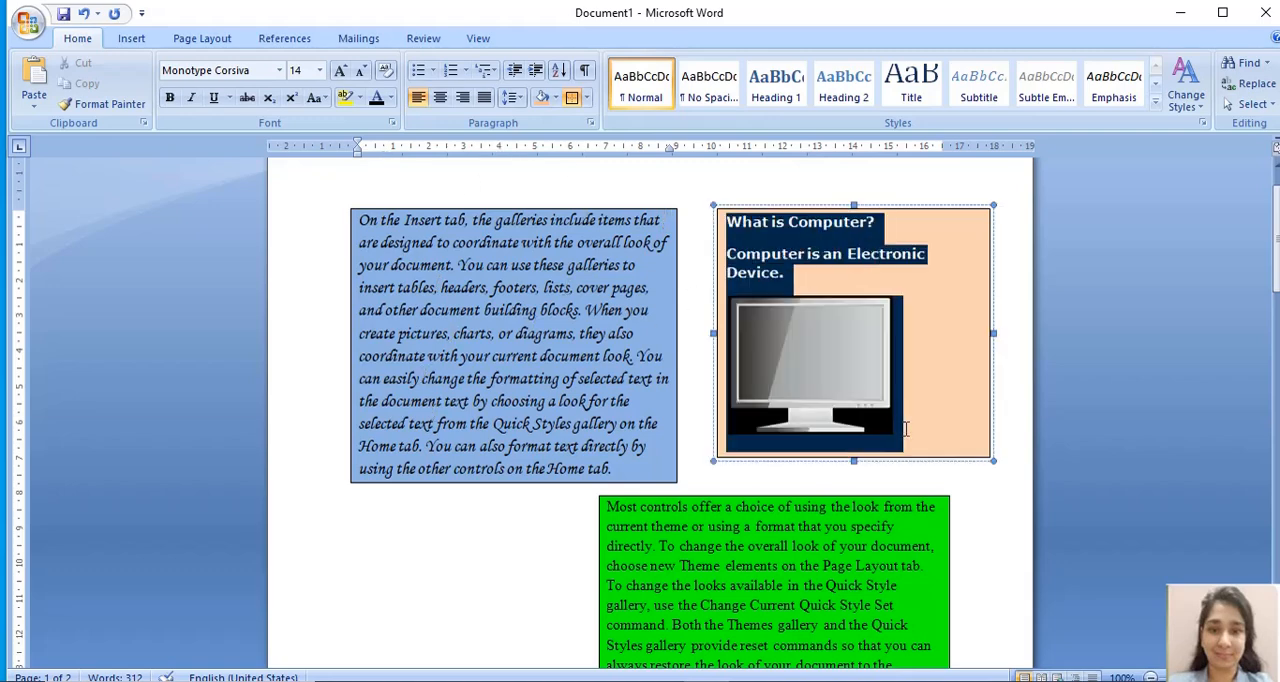
left_click(698, 331)
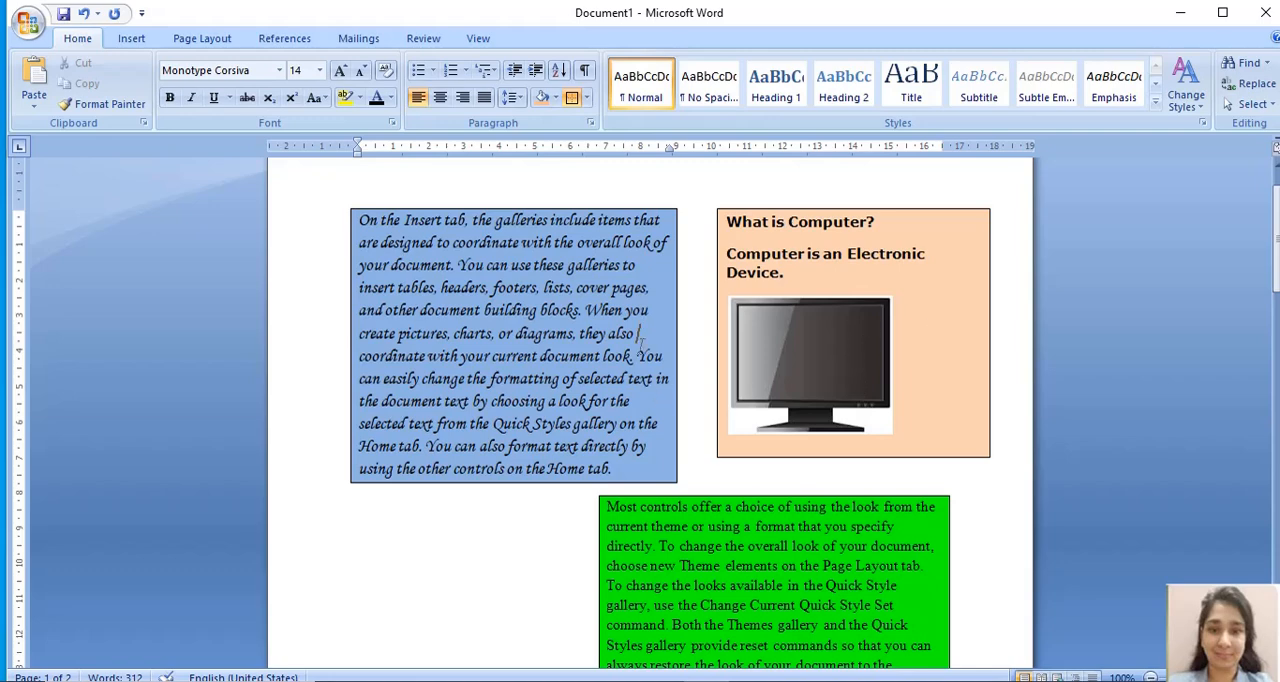
- Draw a text box about 6.4 cm high and 7.4 cm wide in the empty space beside the green paragraph and fill it with tan
left_click_drag(1277, 254, 1277, 287)
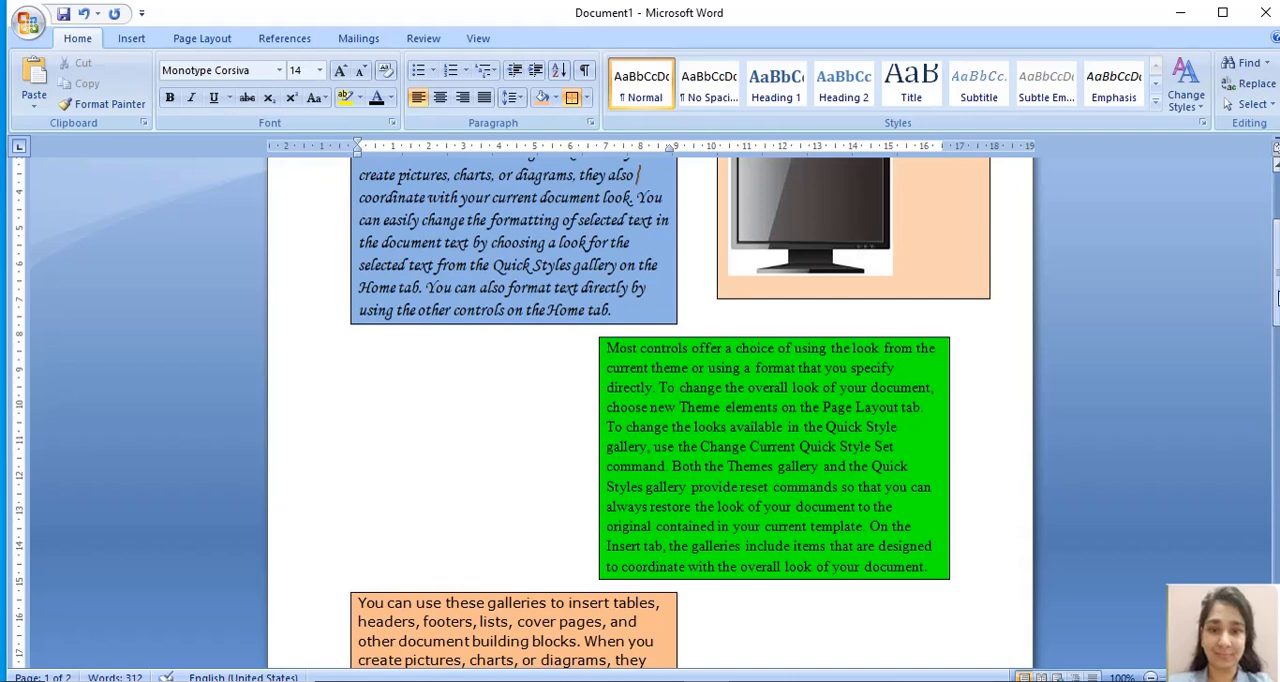
mouse_move(1277, 275)
left_mouse_down()
mouse_move(1277, 251)
mouse_move(1277, 289)
left_mouse_up()
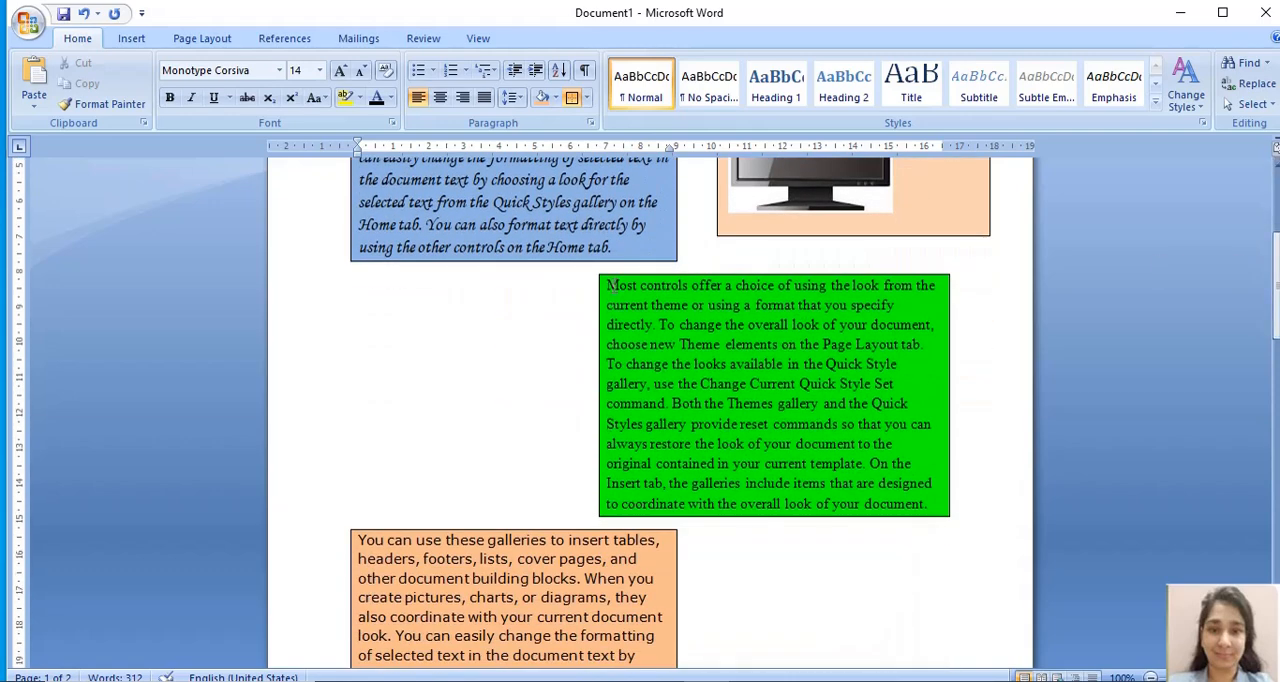
left_click(131, 40)
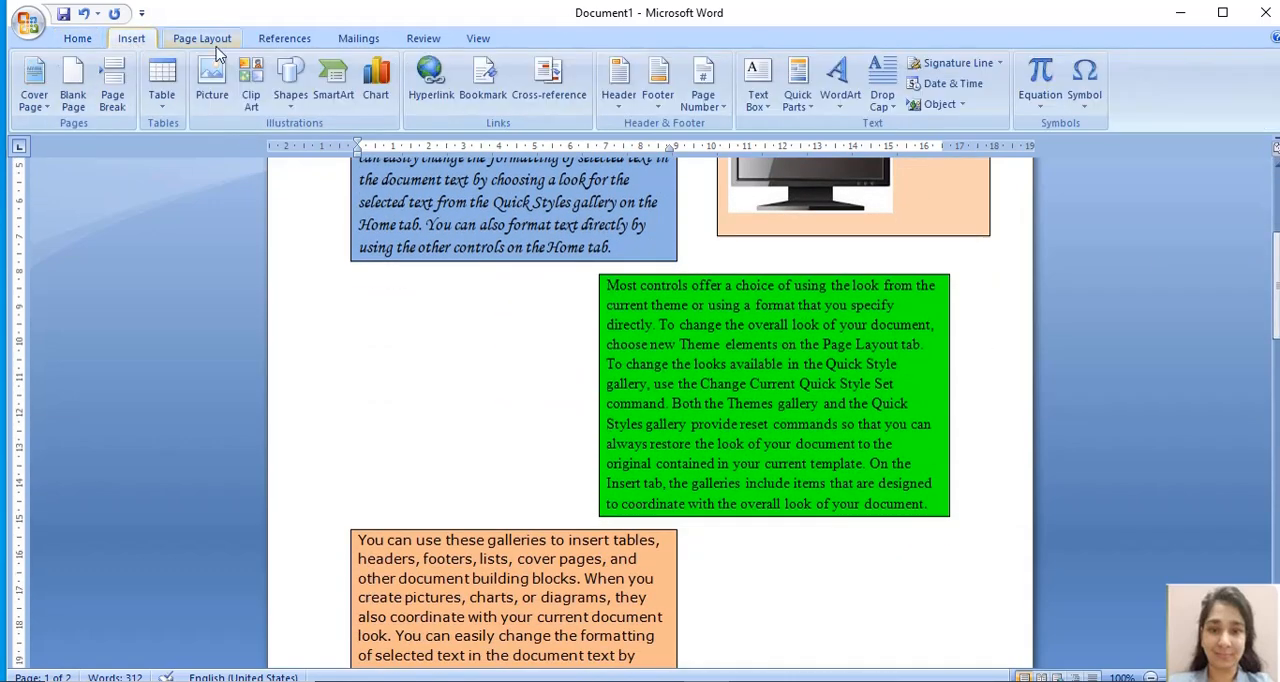
left_click(757, 86)
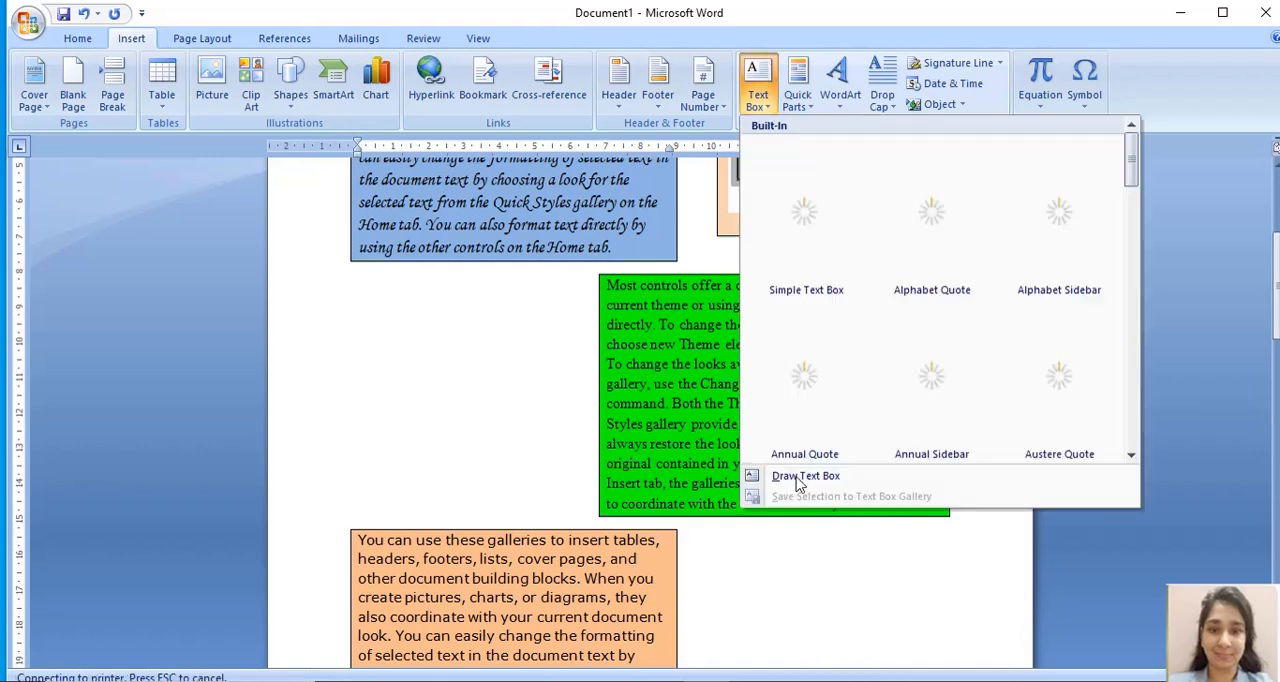
left_click(800, 478)
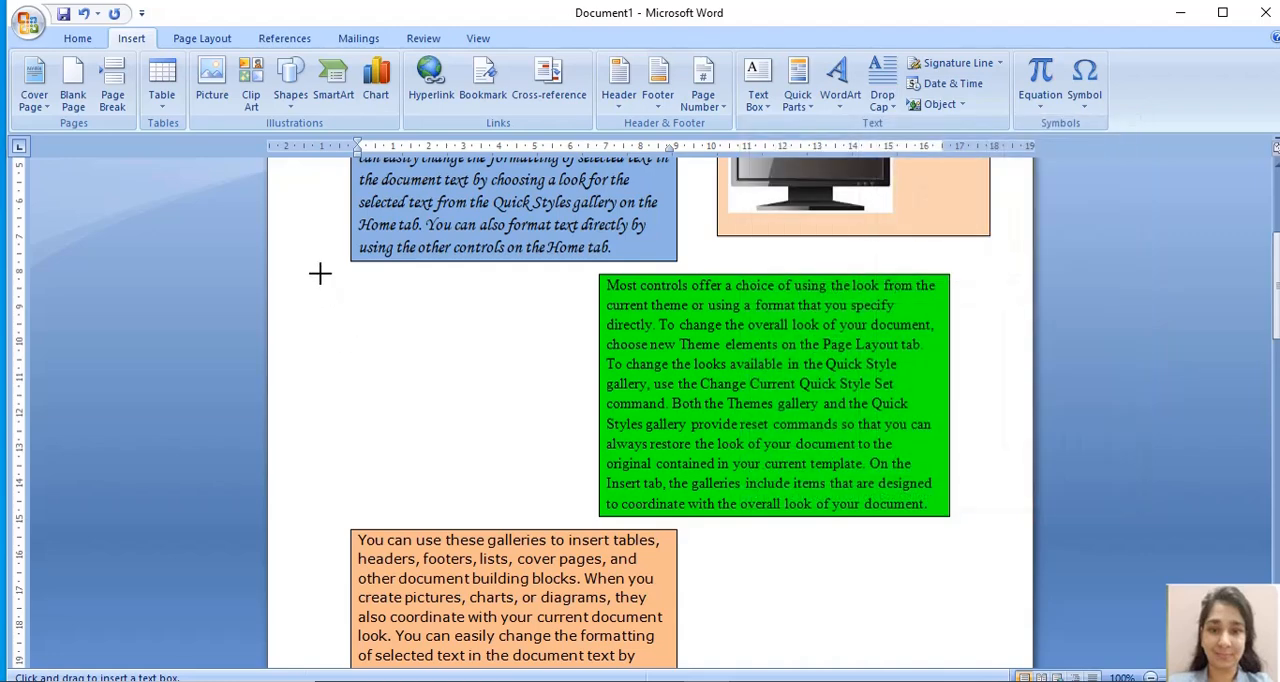
left_click_drag(320, 273, 584, 505)
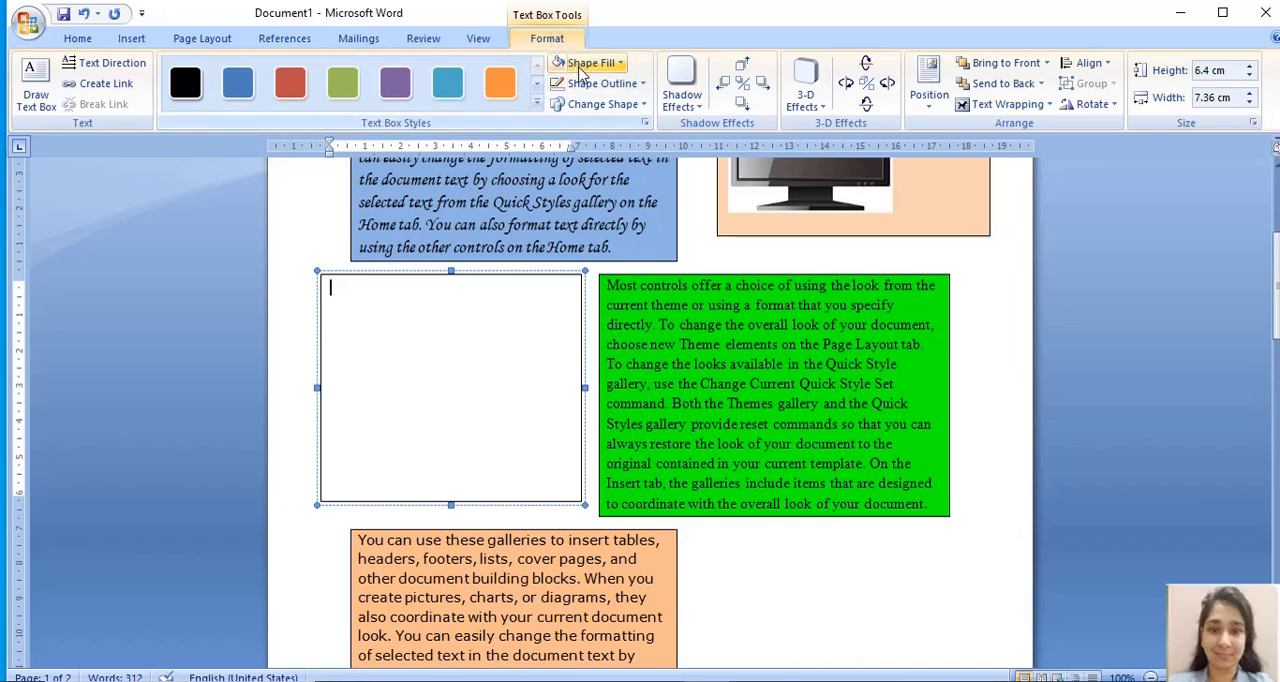
left_click(581, 66)
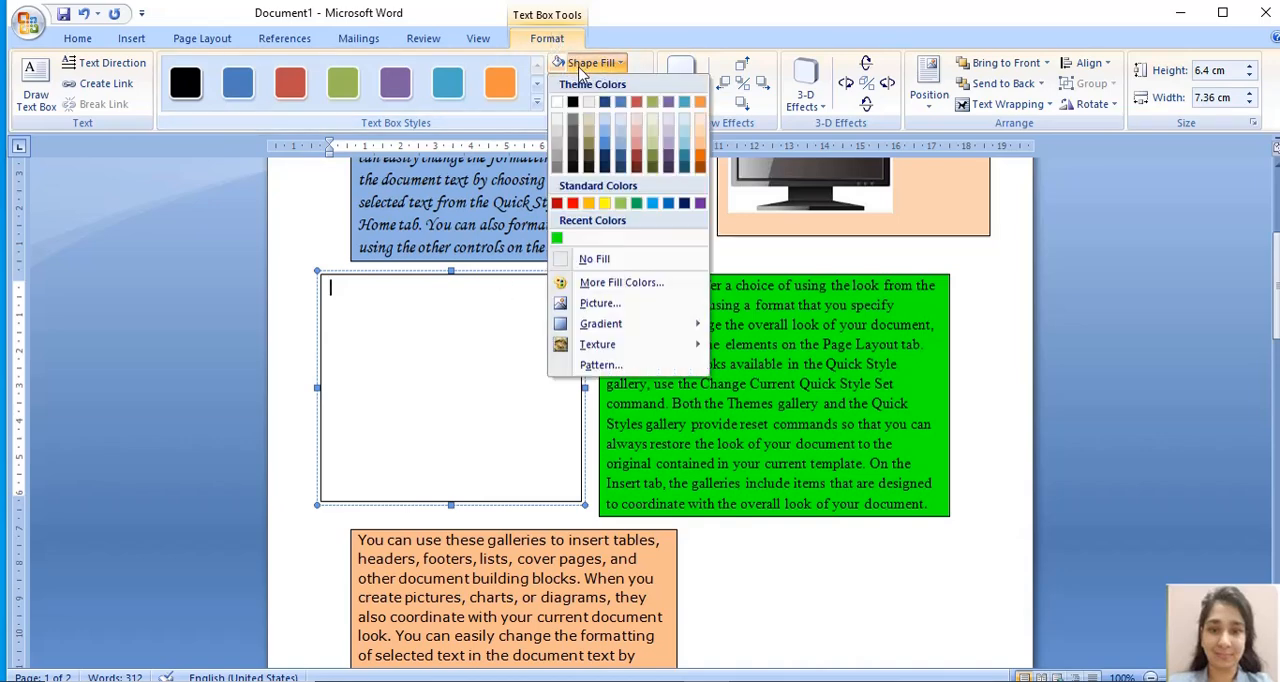
left_click(595, 130)
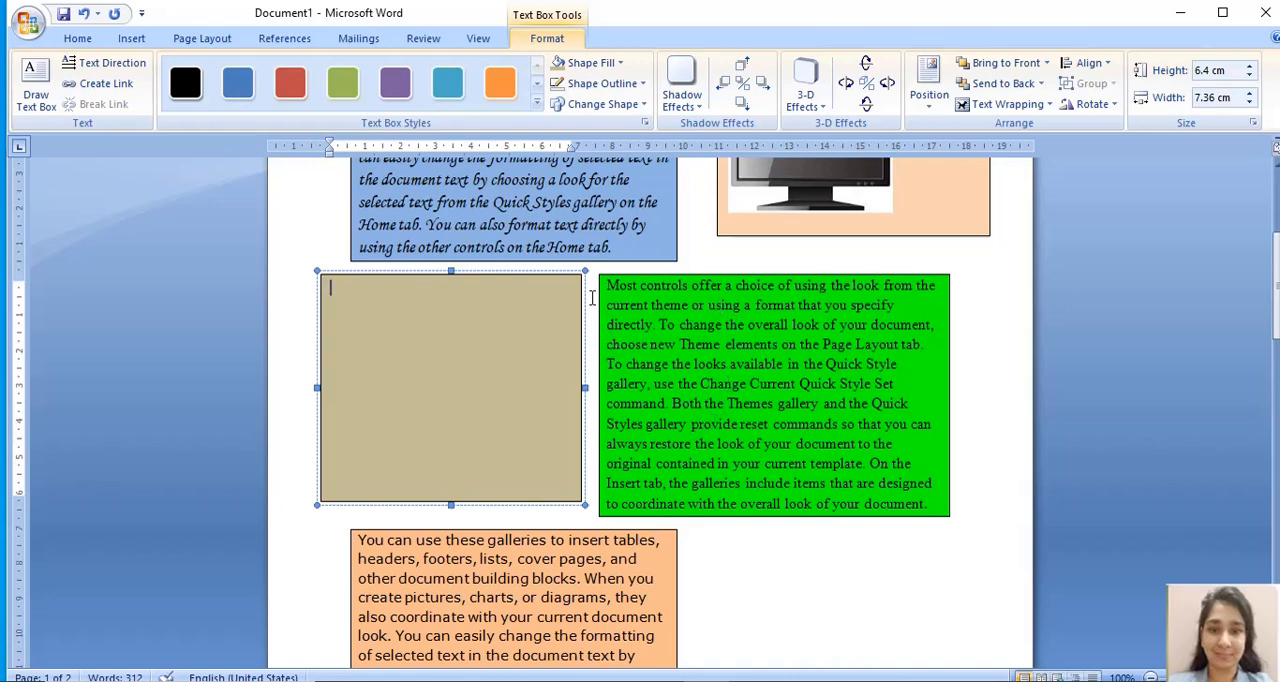
- Enter "Input Devices." and "Keyboard, Mouse, Microphone." as two paragraphs in the tan text box, with an empty line below them
type("Input Devices.")
key("Return")
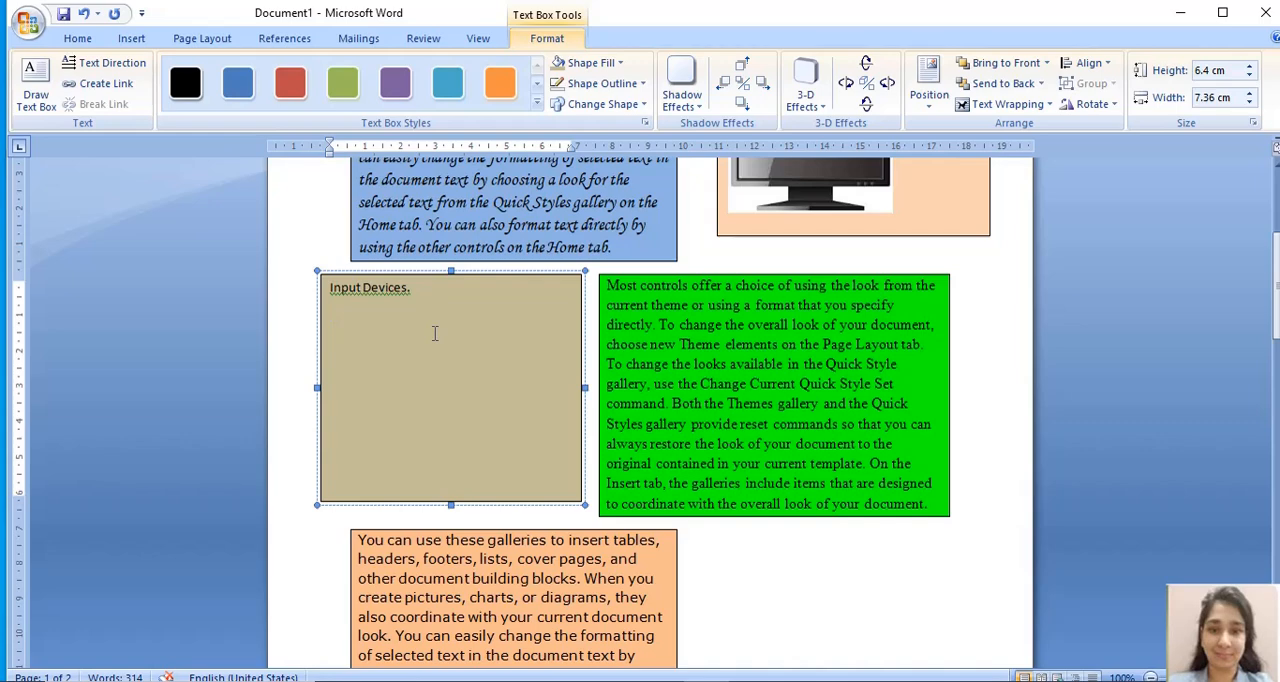
type("Keyboard, Mouse")
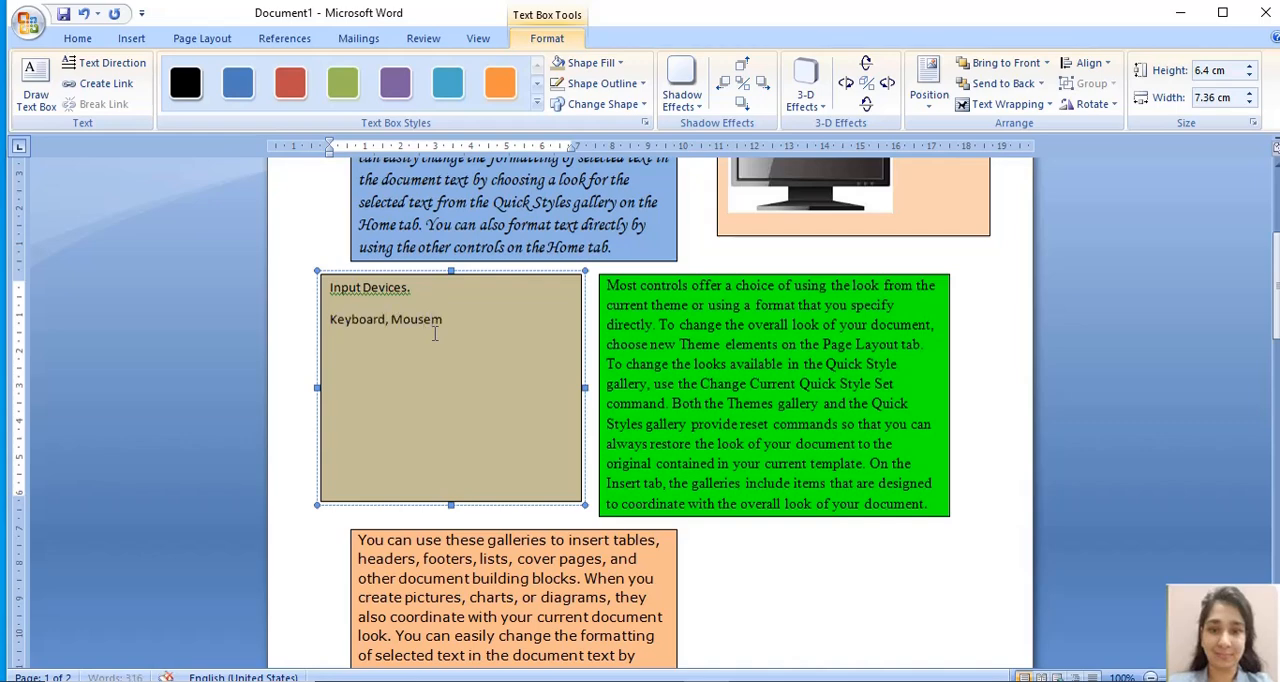
type(", Microphone.")
key("Return")
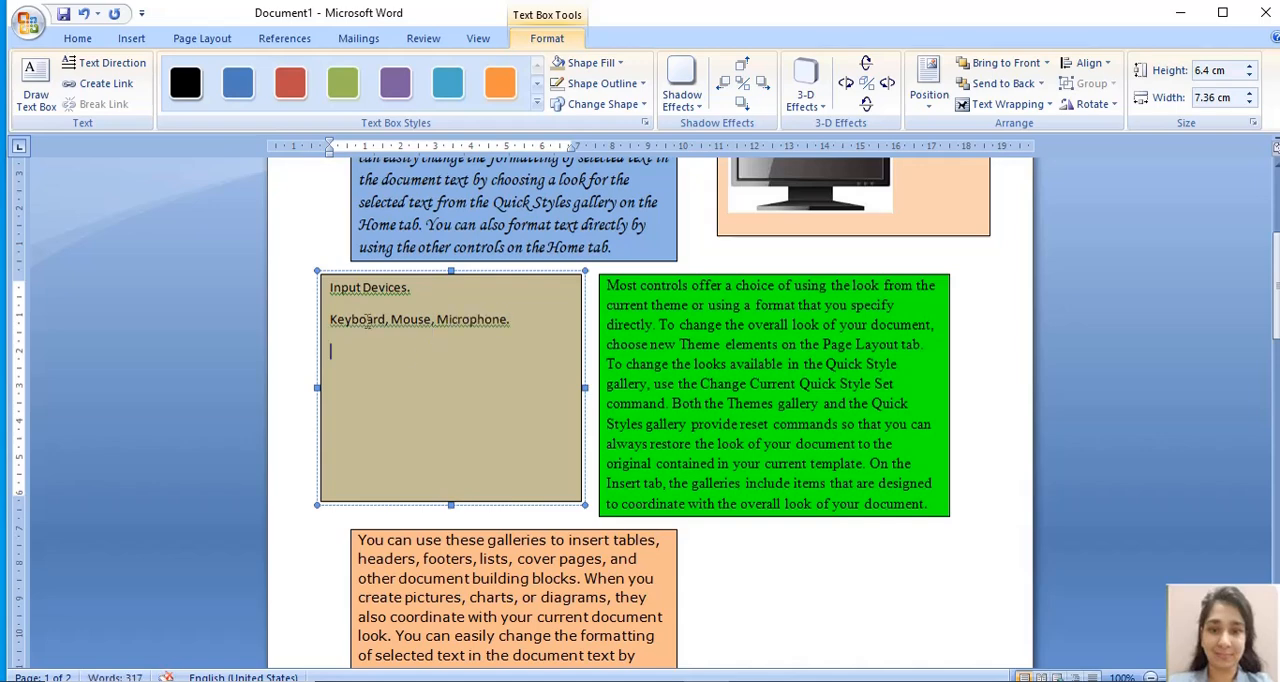
left_click(331, 287)
left_click_drag(331, 287, 514, 320)
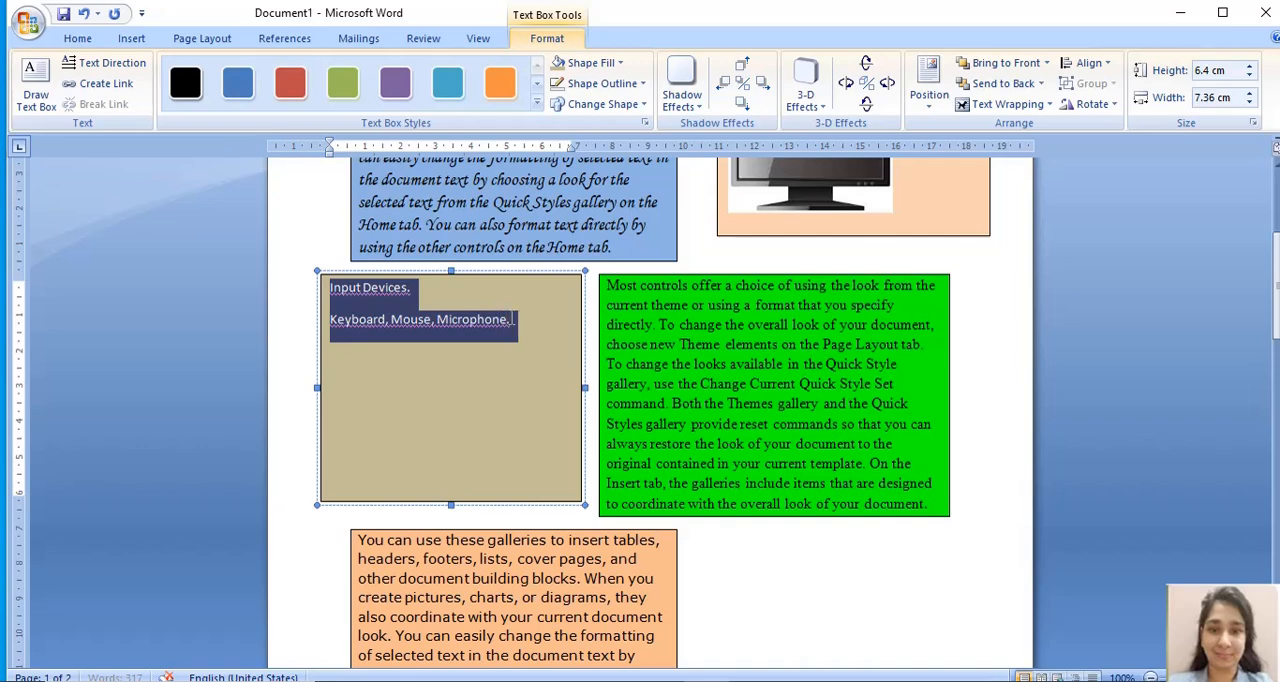
left_click(510, 317)
key("Return")
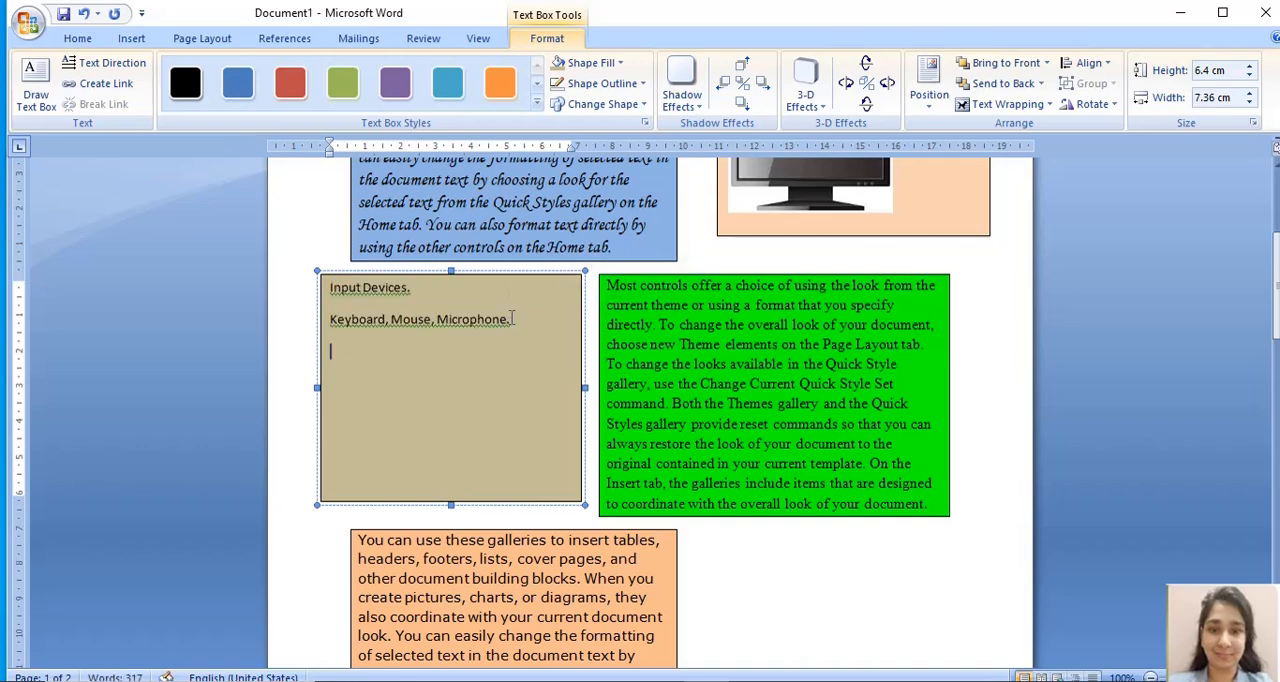
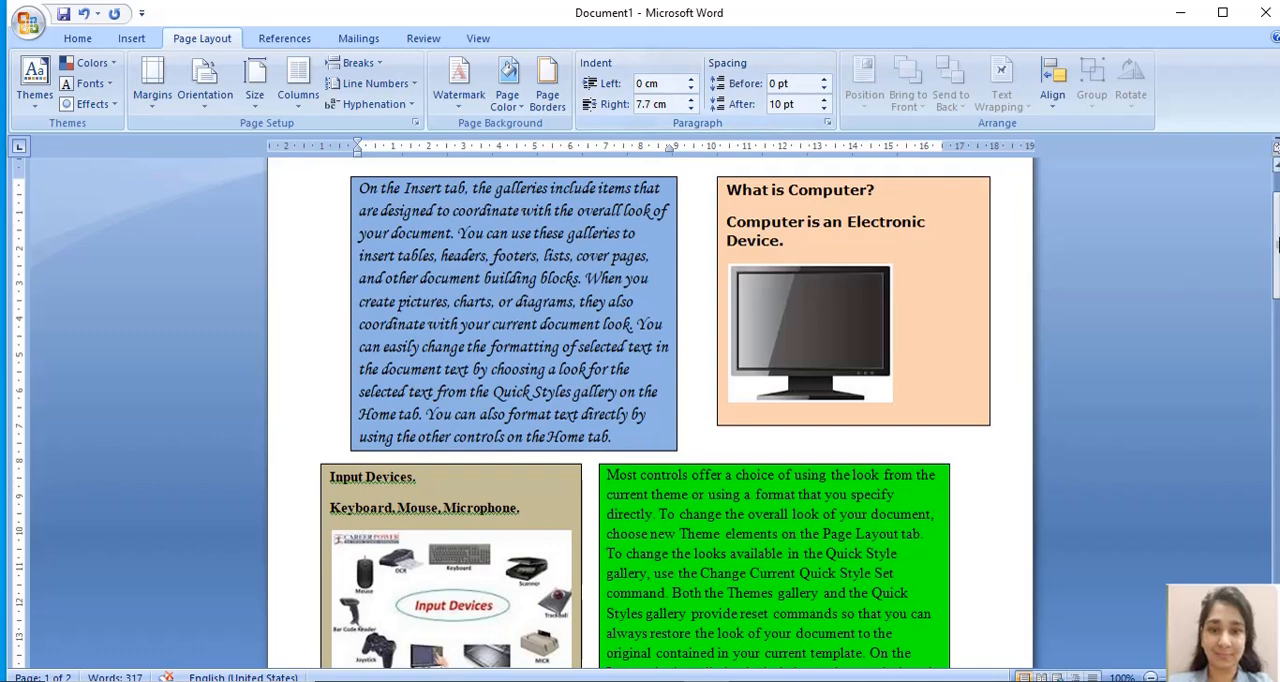
- Draw a text box about 6.2 cm high and 7.5 cm wide in the empty space beside the orange paragraph
left_click_drag(1277, 245, 1277, 326)
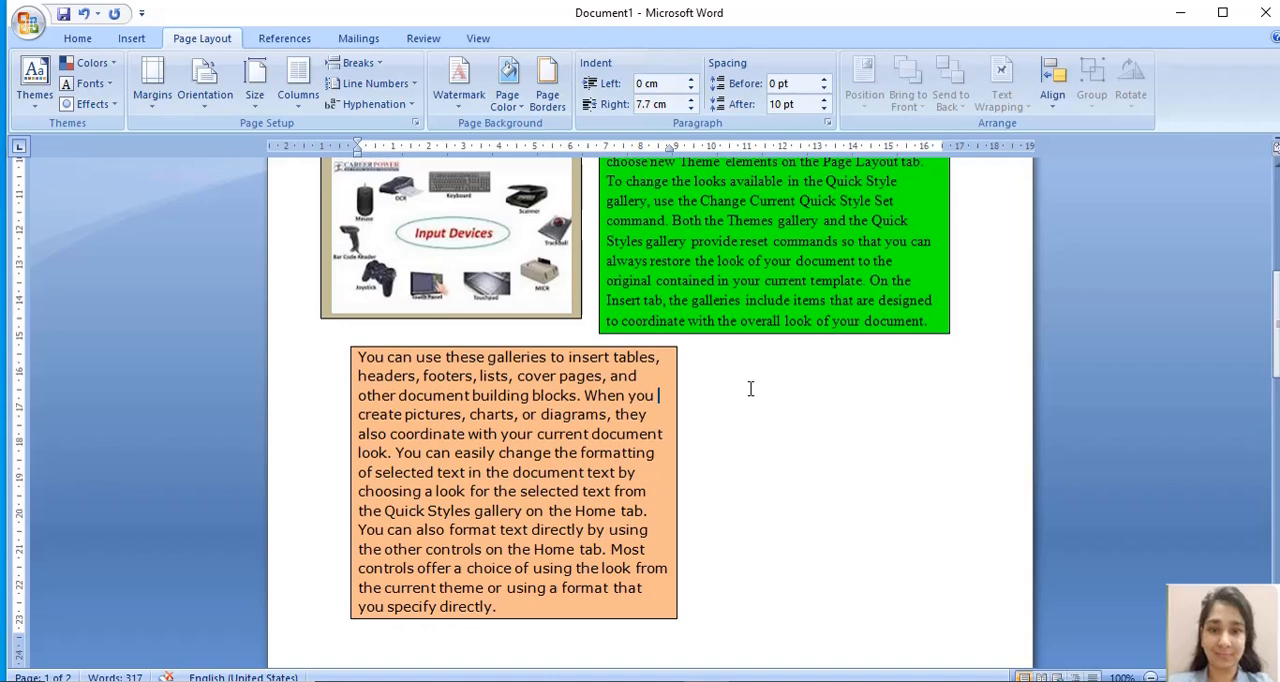
left_click(128, 40)
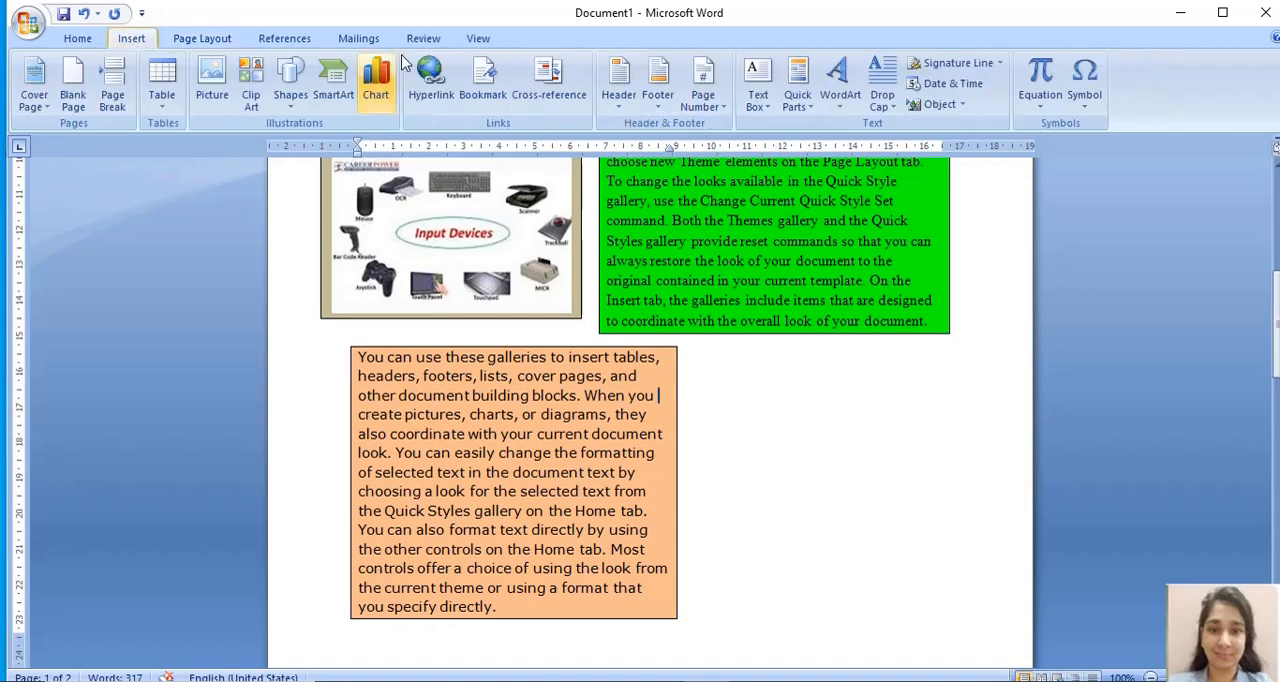
left_click(758, 92)
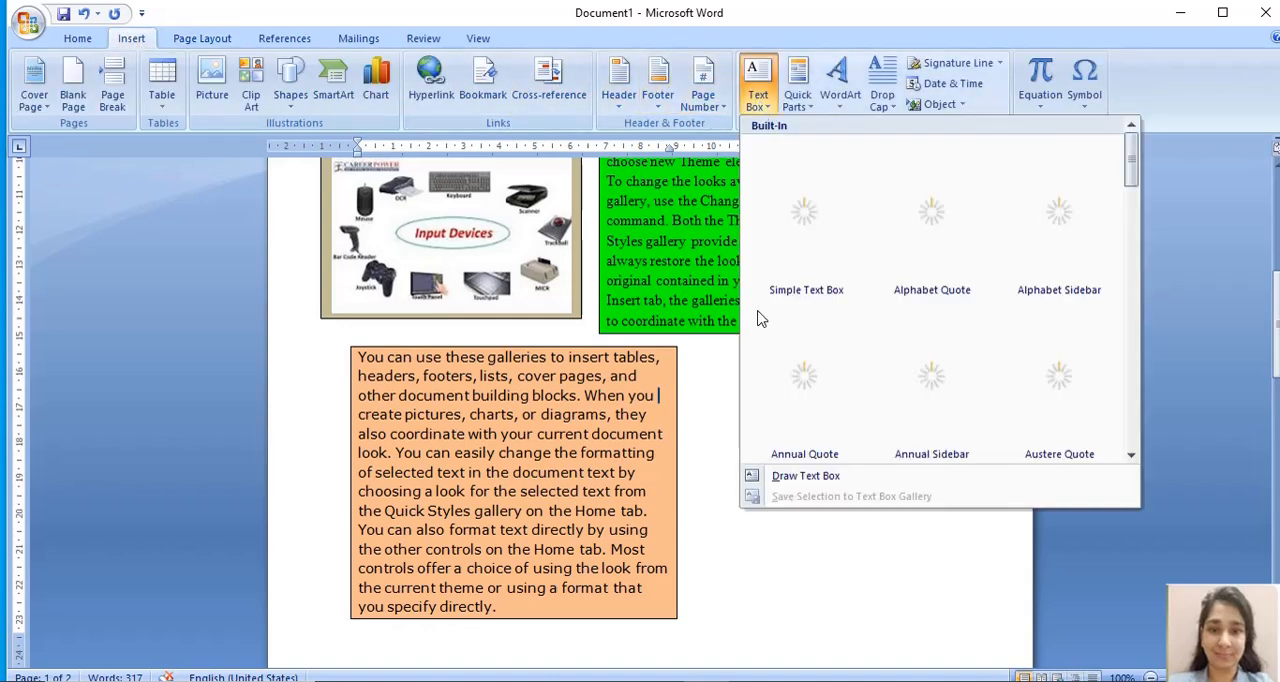
left_click(792, 478)
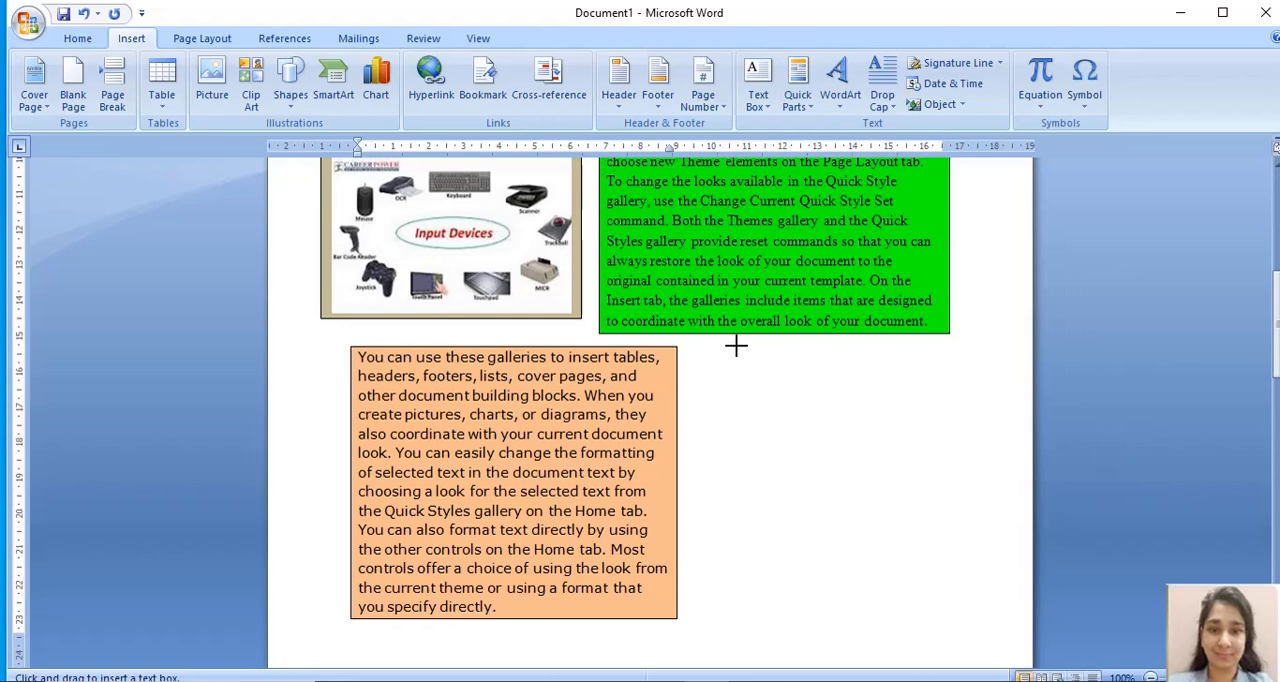
left_click_drag(717, 366, 985, 590)
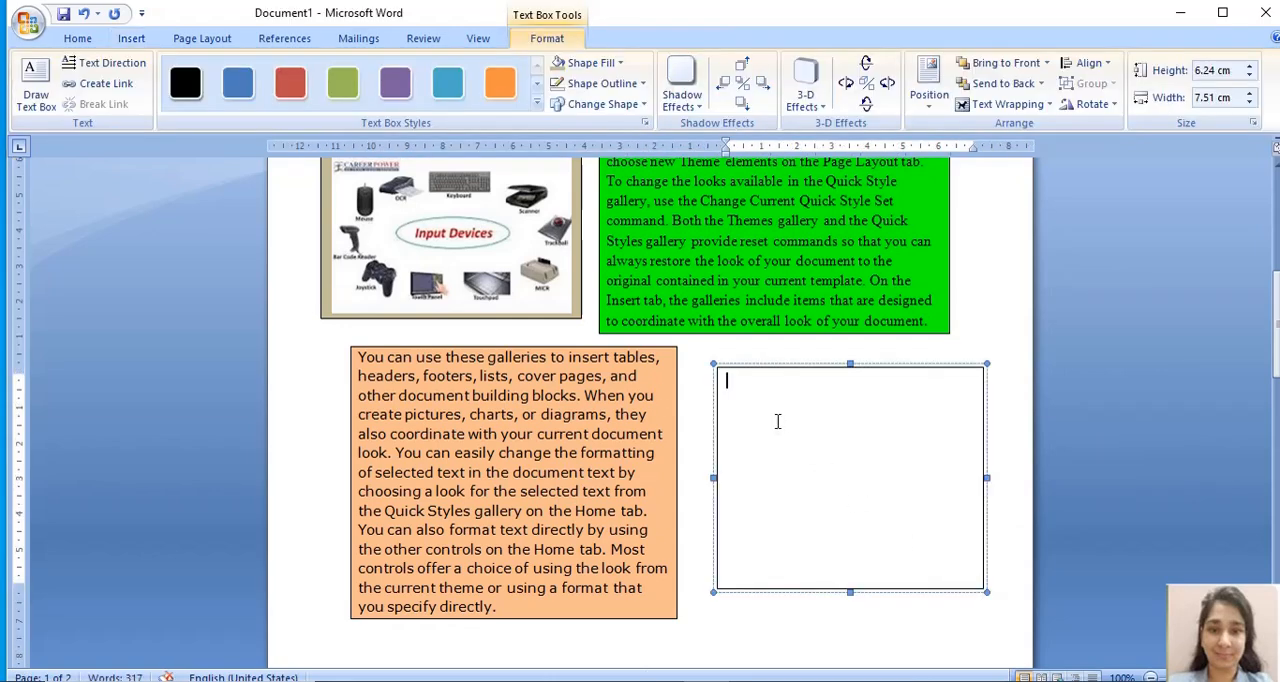
- Enter "Output Devices:" and "Monitor, Printer." as two paragraphs in the new text box, with an empty line below them
left_click_drag(1274, 310, 1274, 350)
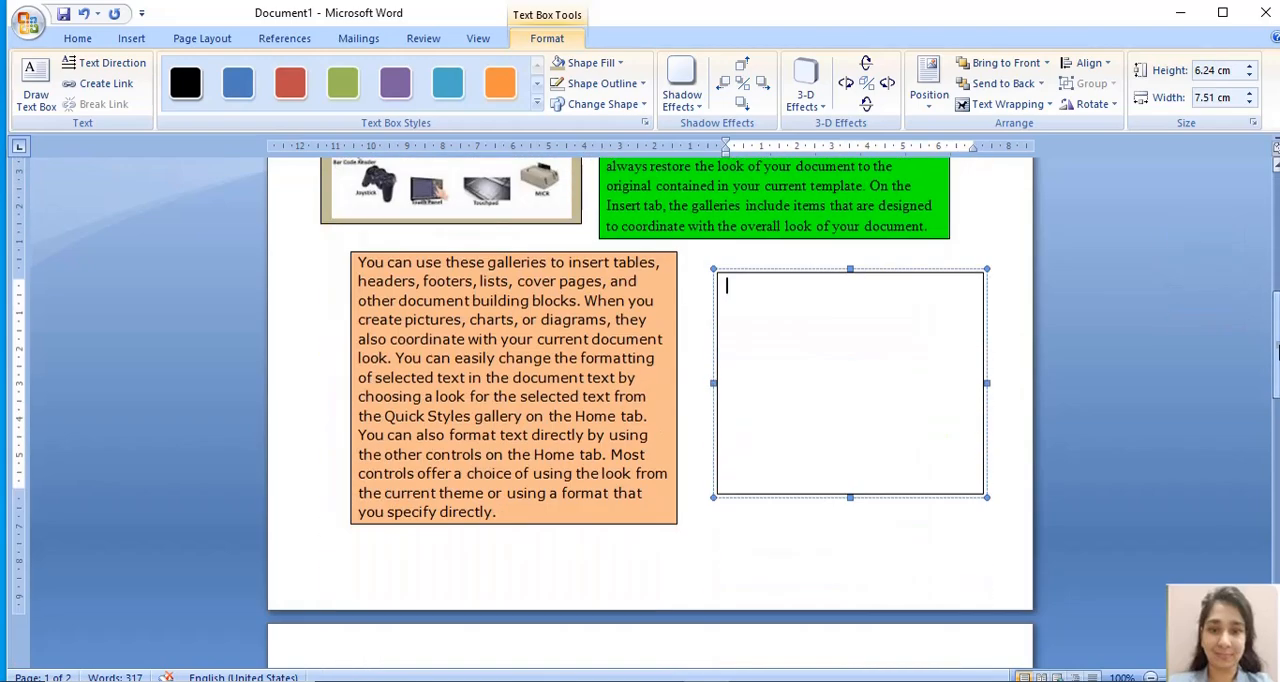
type("Output")
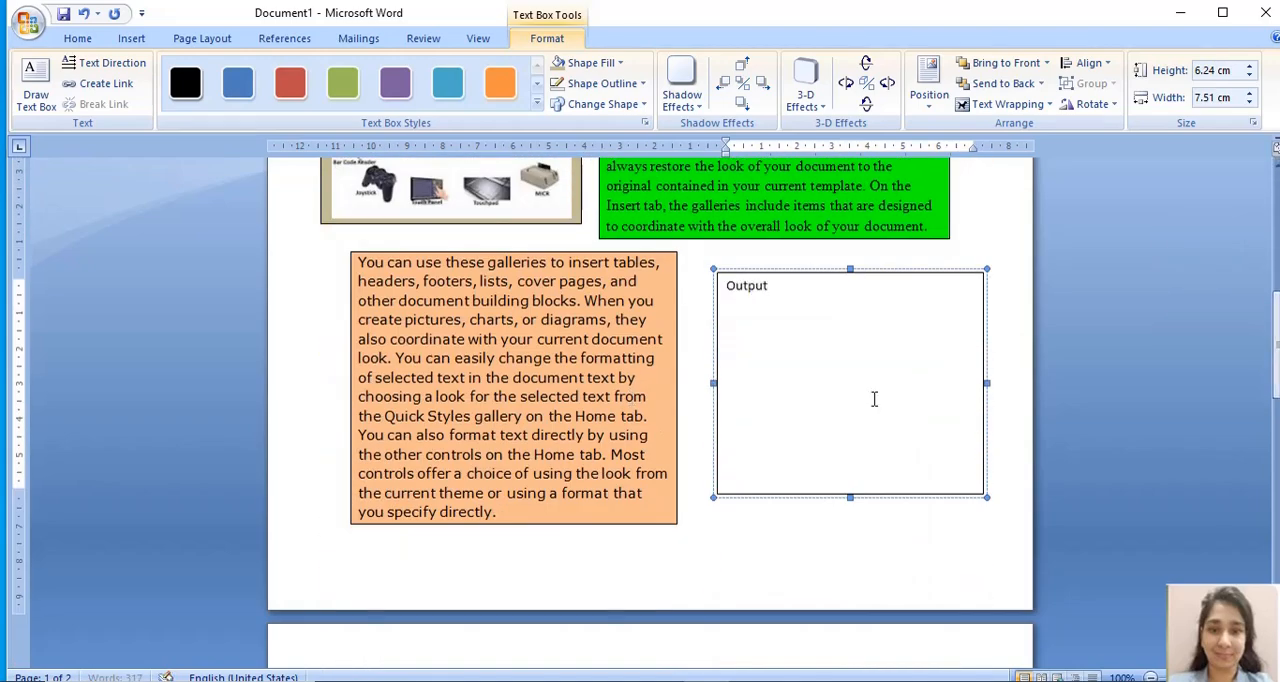
type(" Devices:")
key("Return")
type("Moni")
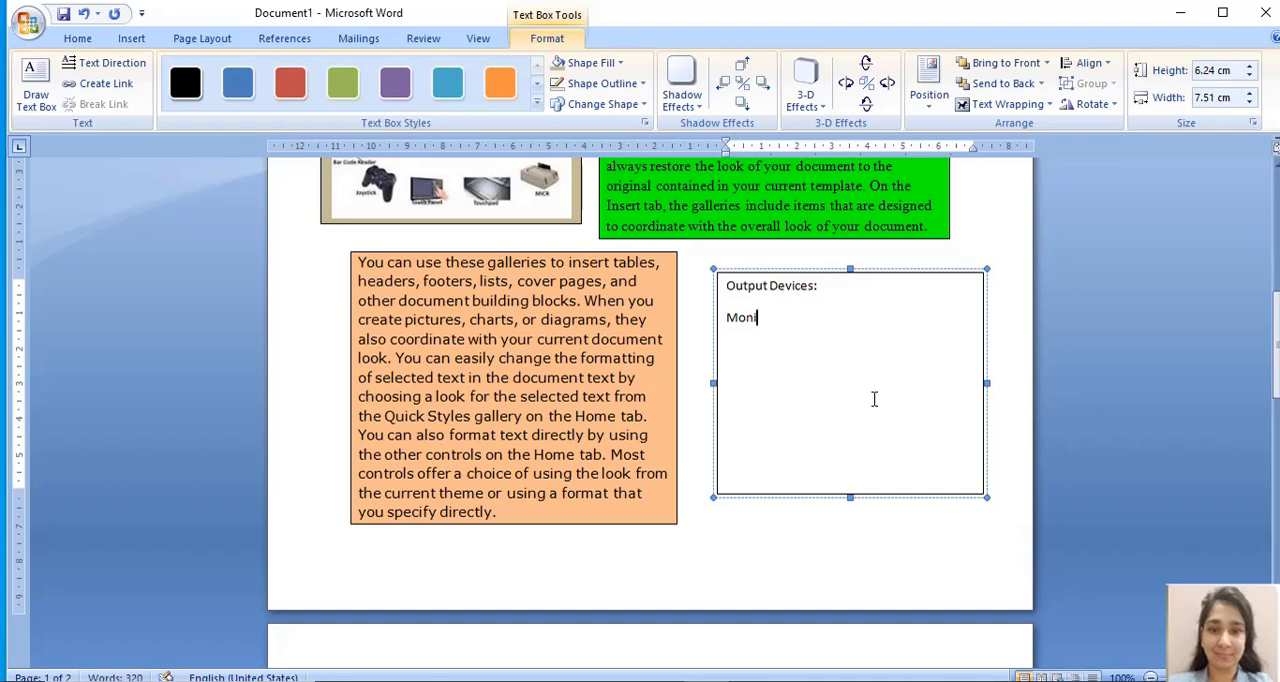
type("tor, Printer.")
key("Return")
- Insert the output-devices picture from the emoji folder on the empty line below the text in the Output Devices text box
left_click(133, 40)
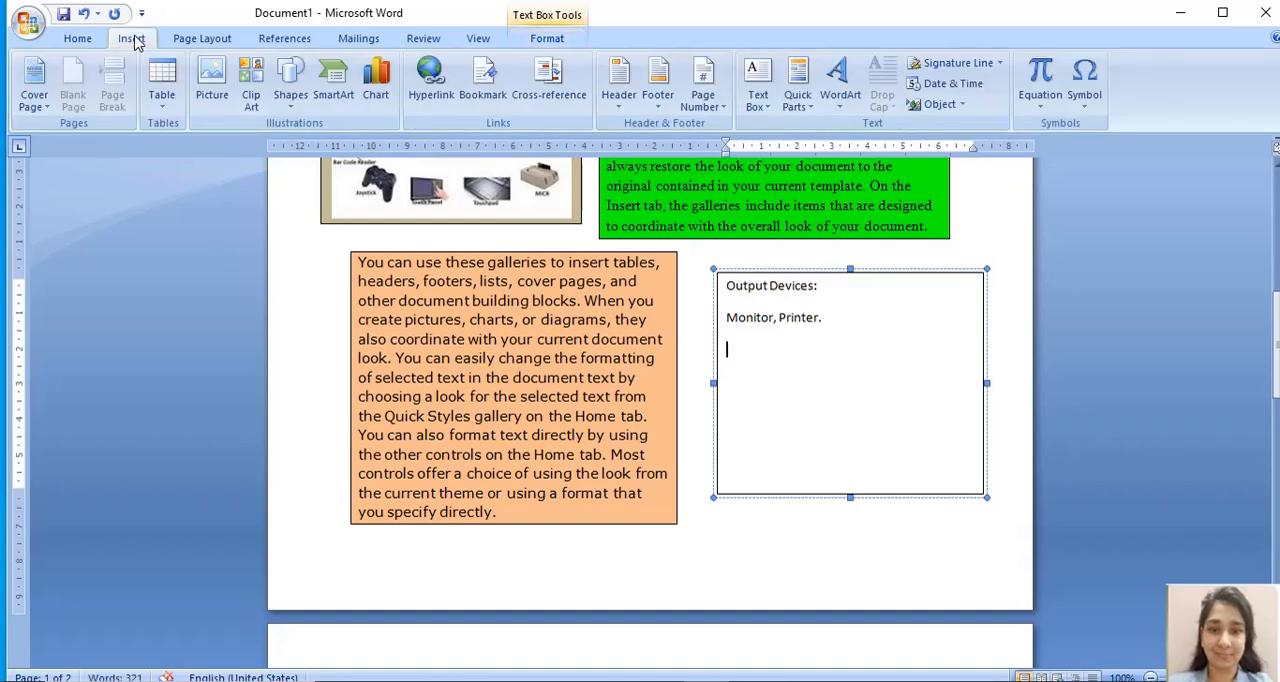
left_click(213, 72)
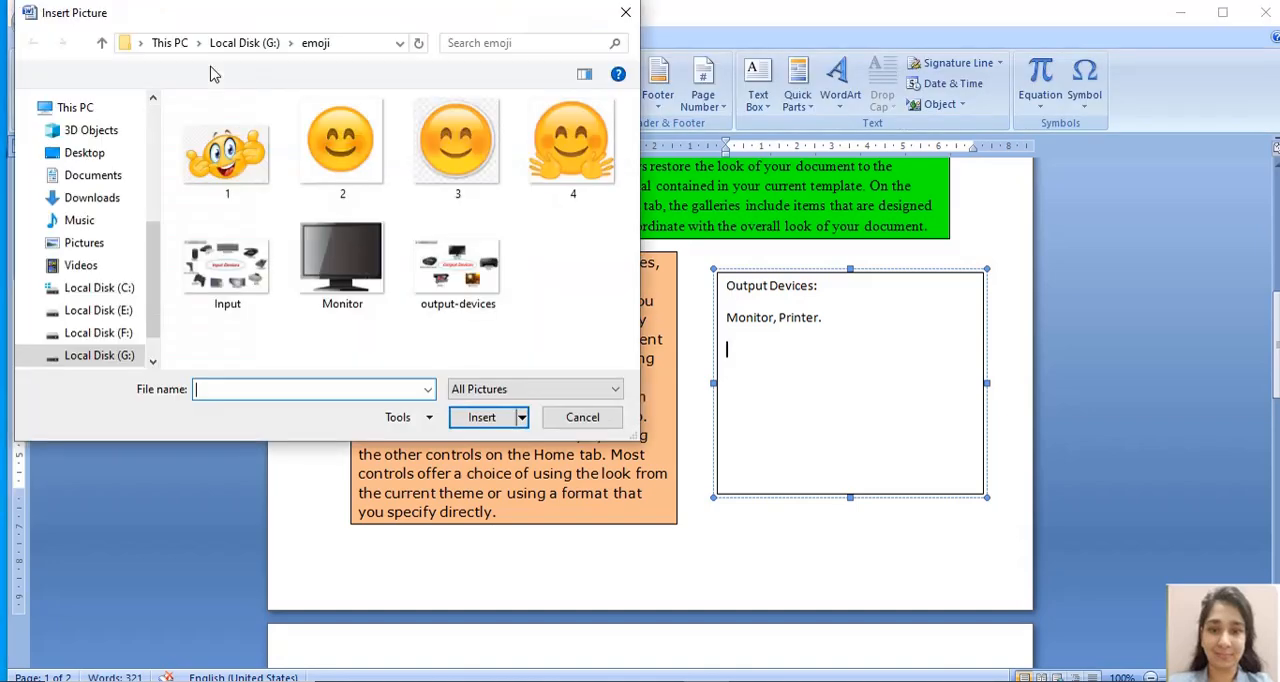
double_click(476, 267)
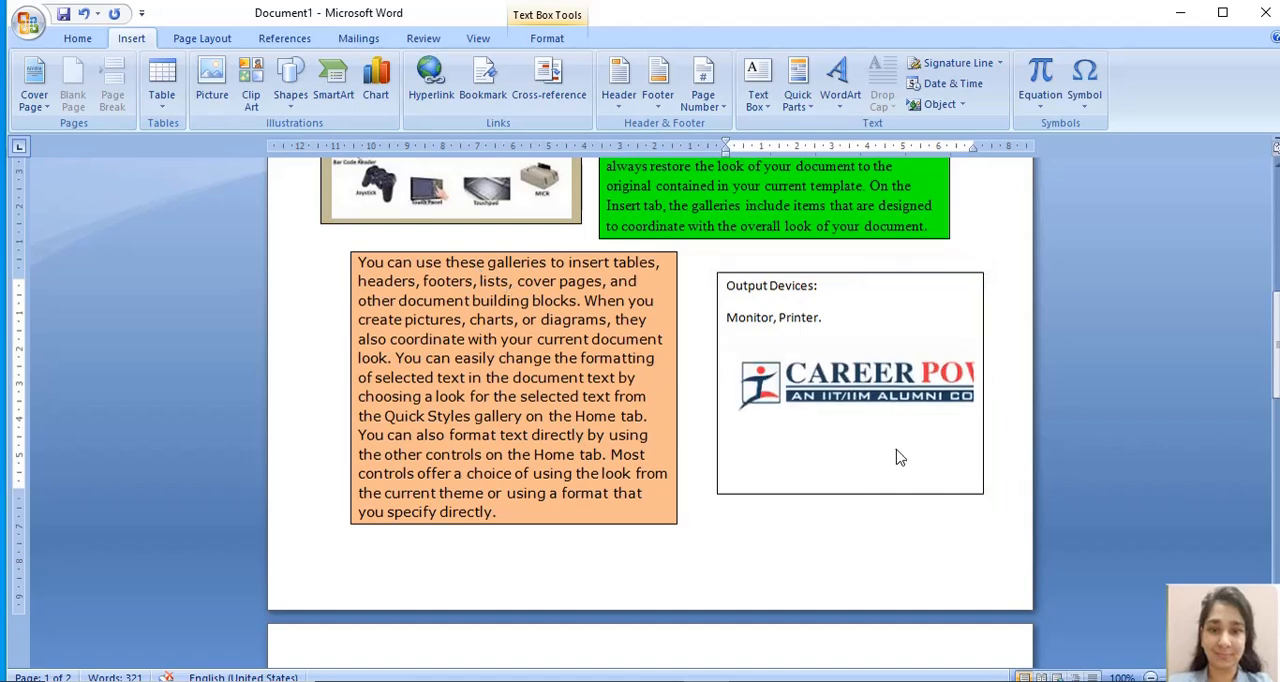
left_click(834, 580)
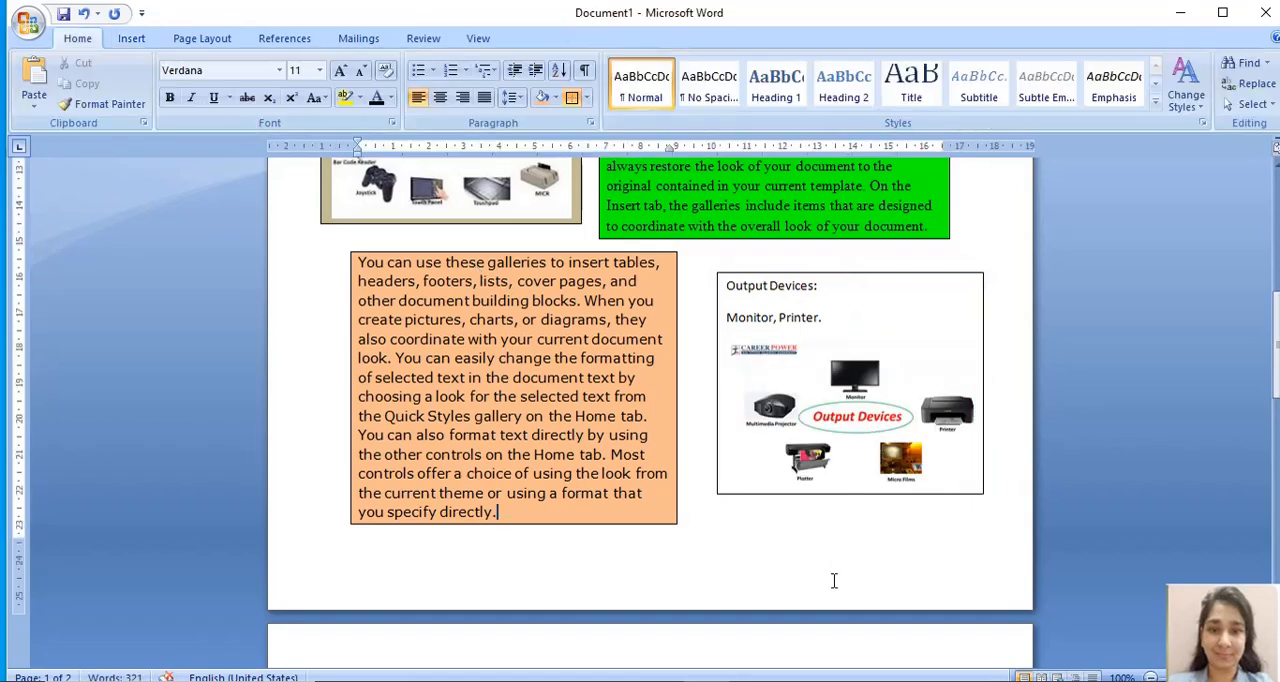
left_click(826, 426)
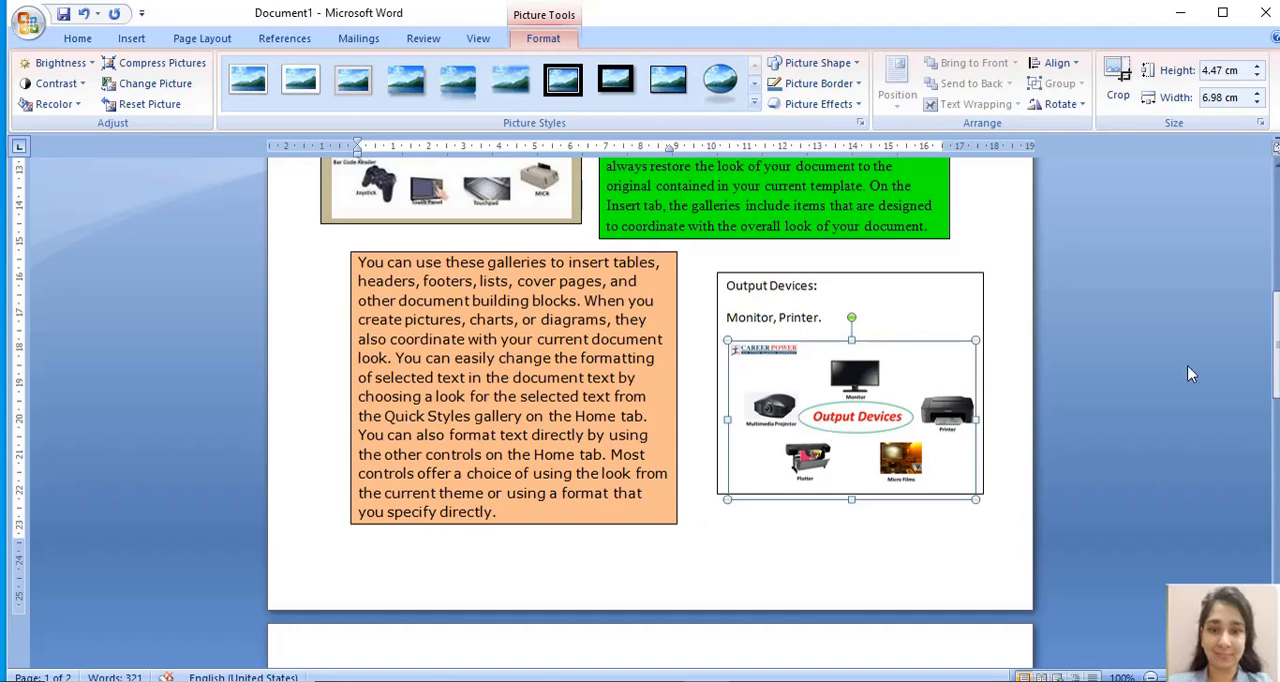
- Review the page from its beginning, examining the indented paragraphs, their indent settings and the text boxes placed beside them
left_click_drag(1276, 313, 1262, 175)
left_click(1278, 260)
left_click(1279, 260)
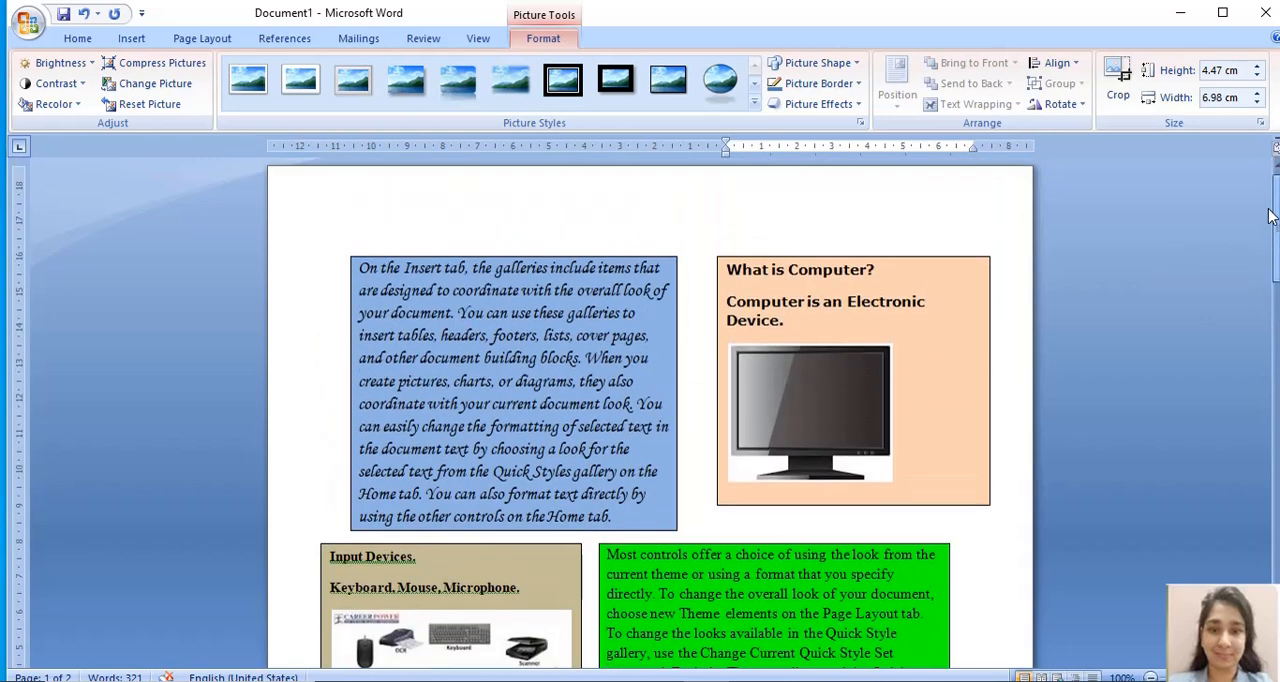
left_click(190, 42)
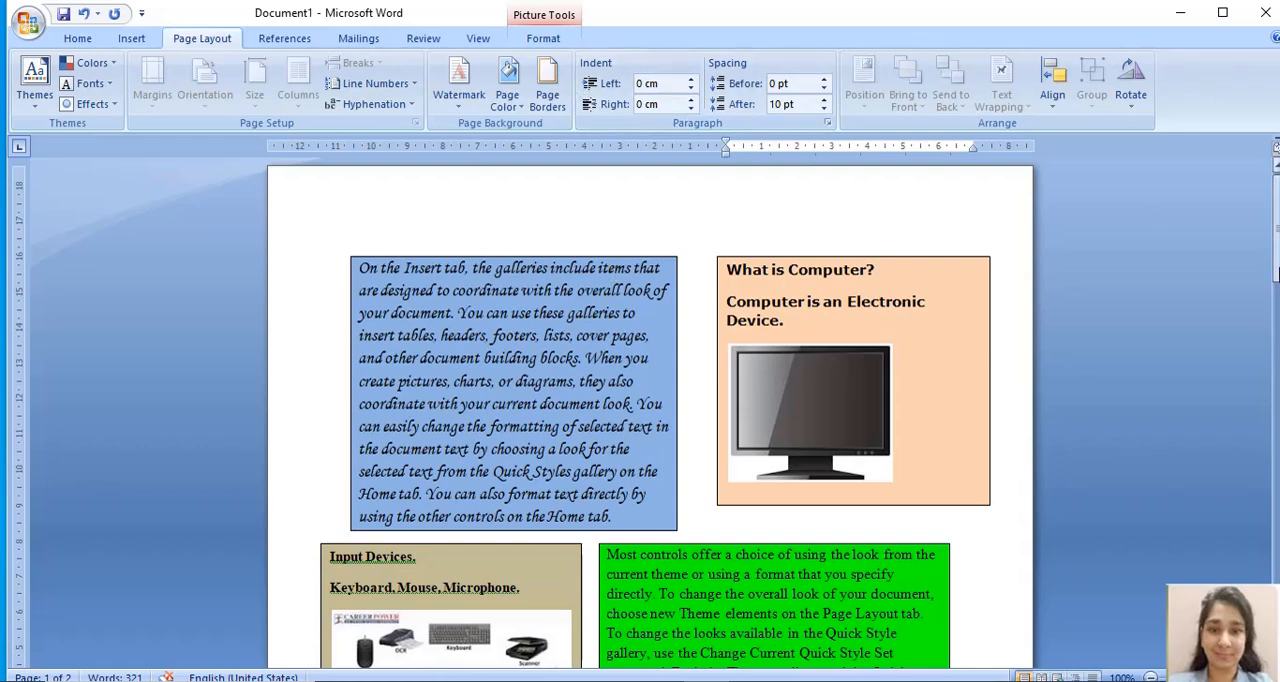
left_click_drag(1276, 270, 1277, 243)
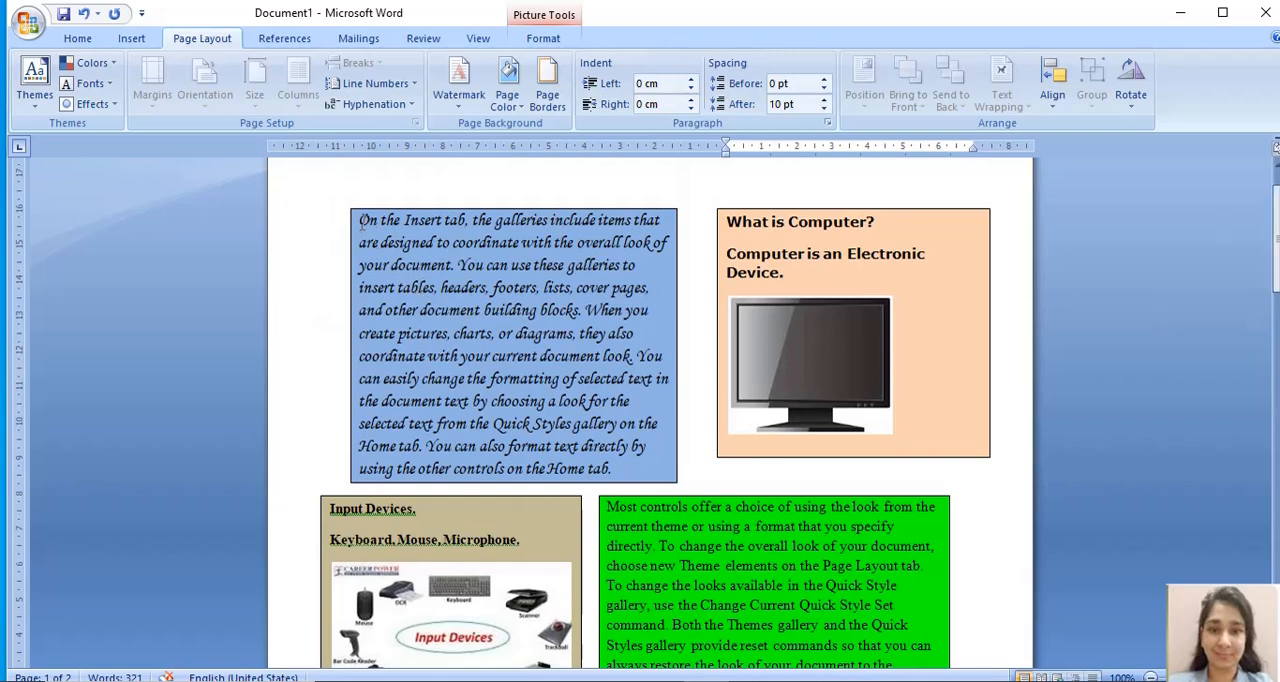
left_click_drag(362, 219, 620, 467)
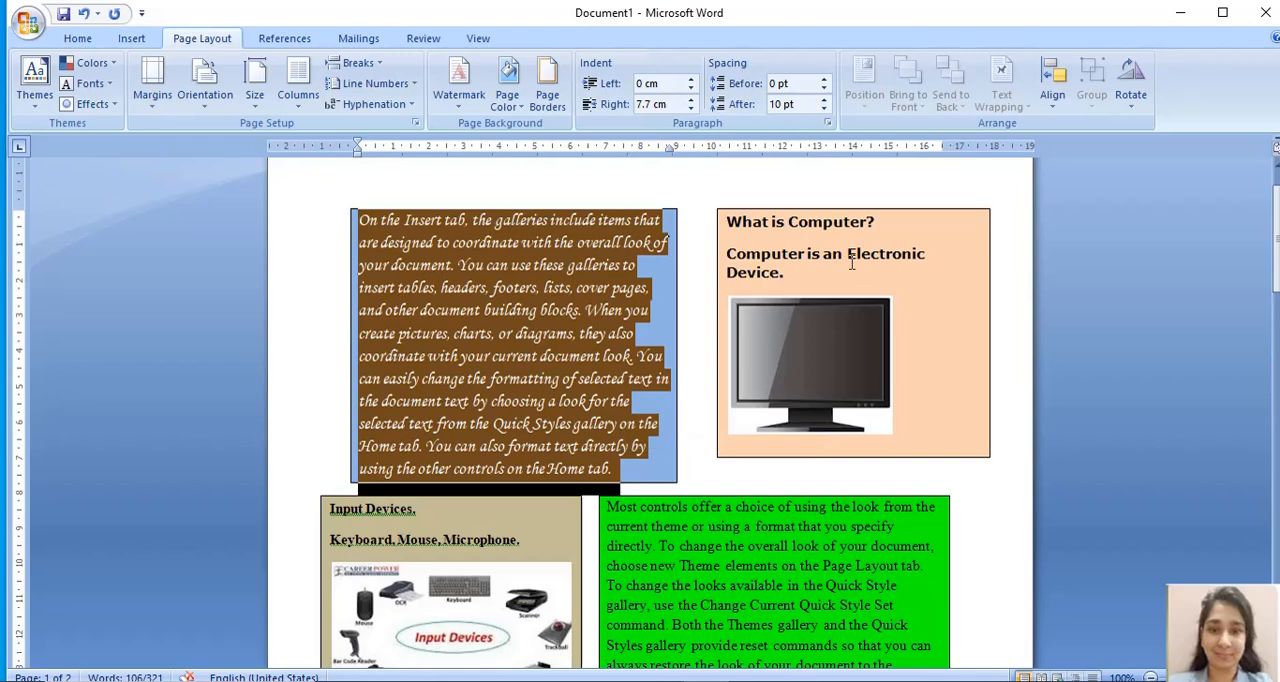
left_click(897, 268)
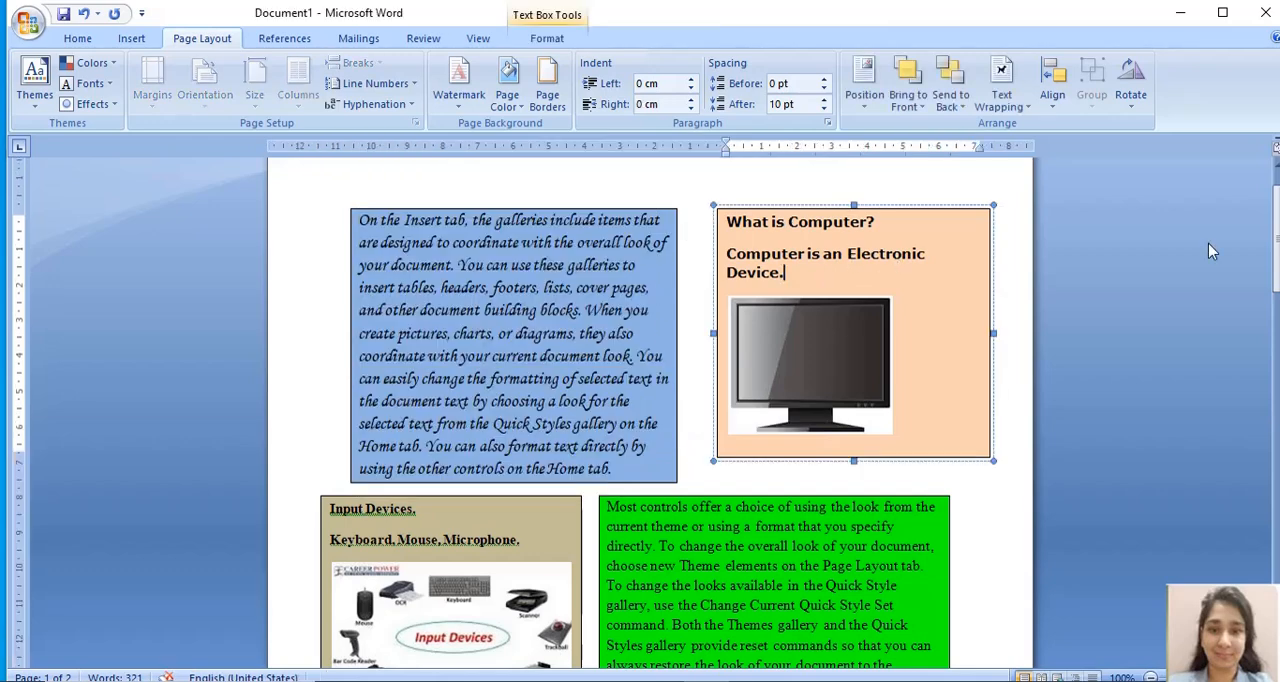
mouse_move(1277, 237)
left_mouse_down()
mouse_move(1277, 260)
mouse_move(1277, 238)
left_mouse_up()
left_click(1276, 385)
left_click_drag(1276, 385, 1277, 228)
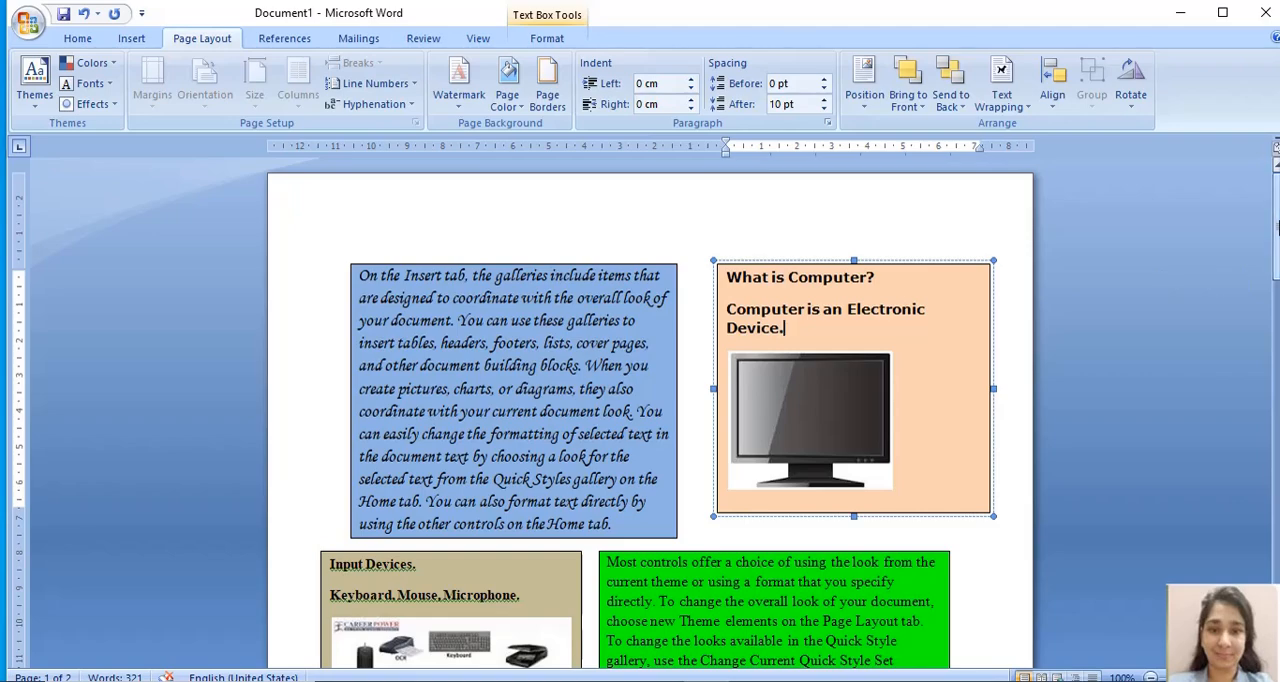
mouse_move(1277, 228)
left_mouse_down()
mouse_move(1277, 365)
mouse_move(1277, 239)
left_mouse_up()
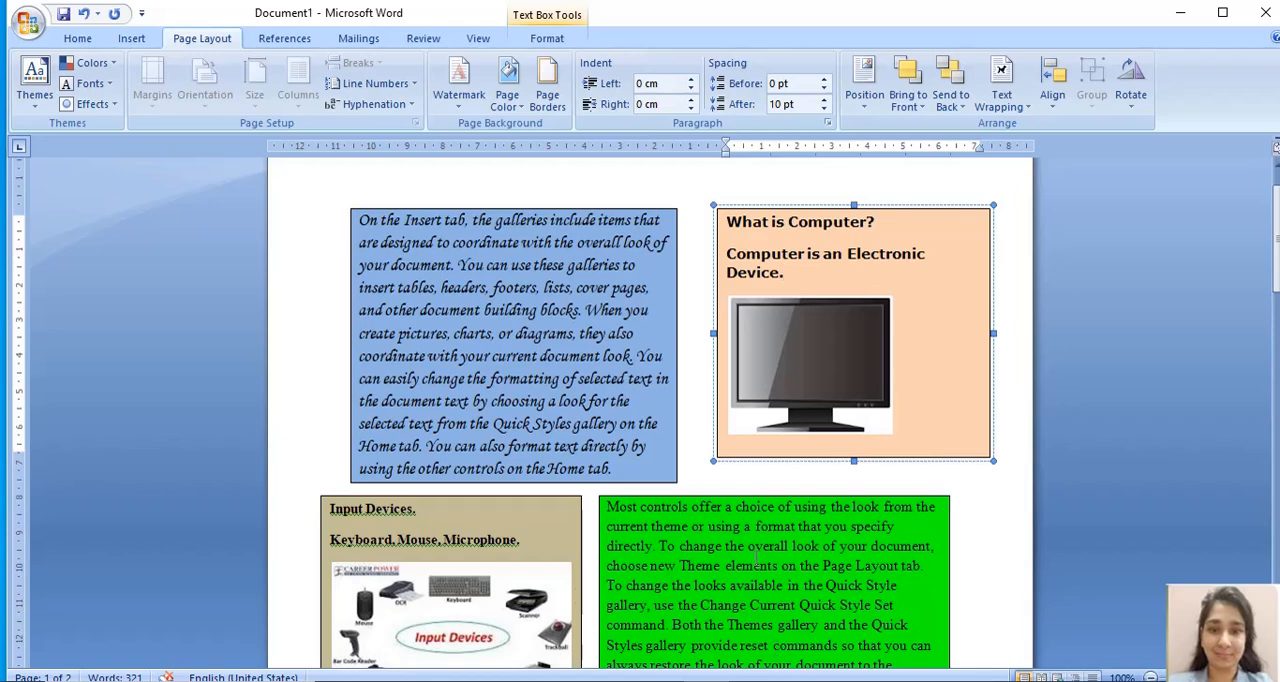
left_click(508, 543)
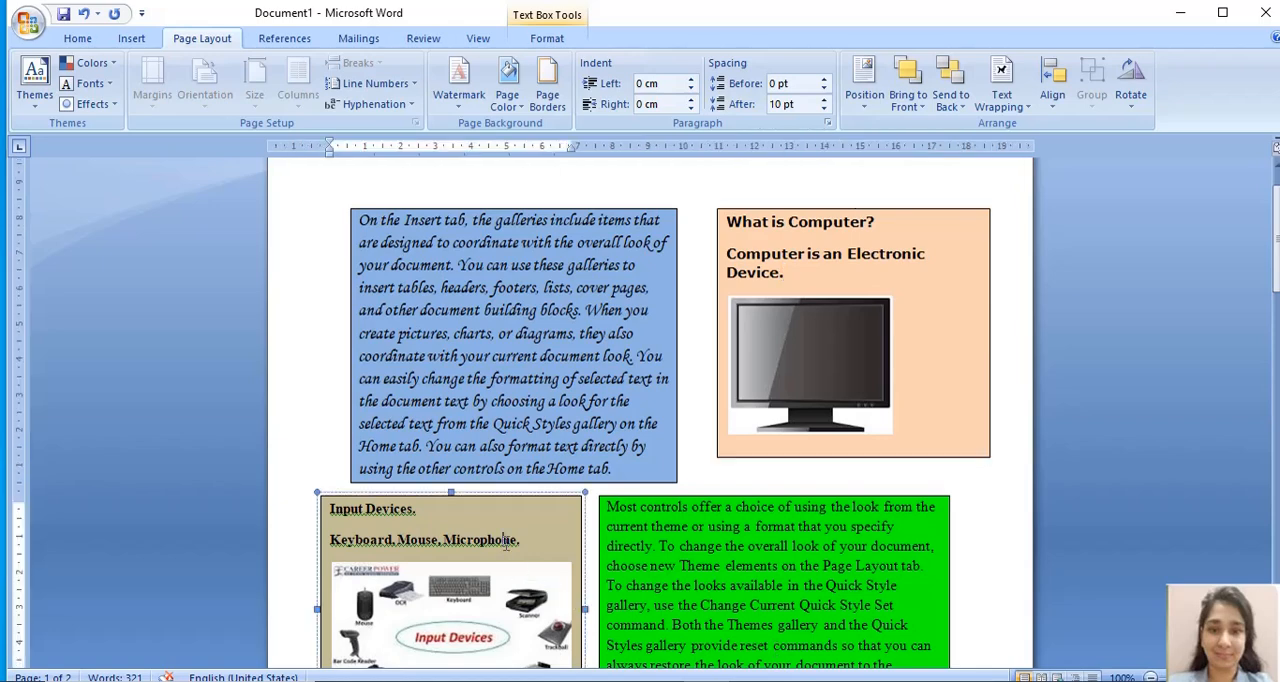
left_click_drag(1276, 268, 1277, 270)
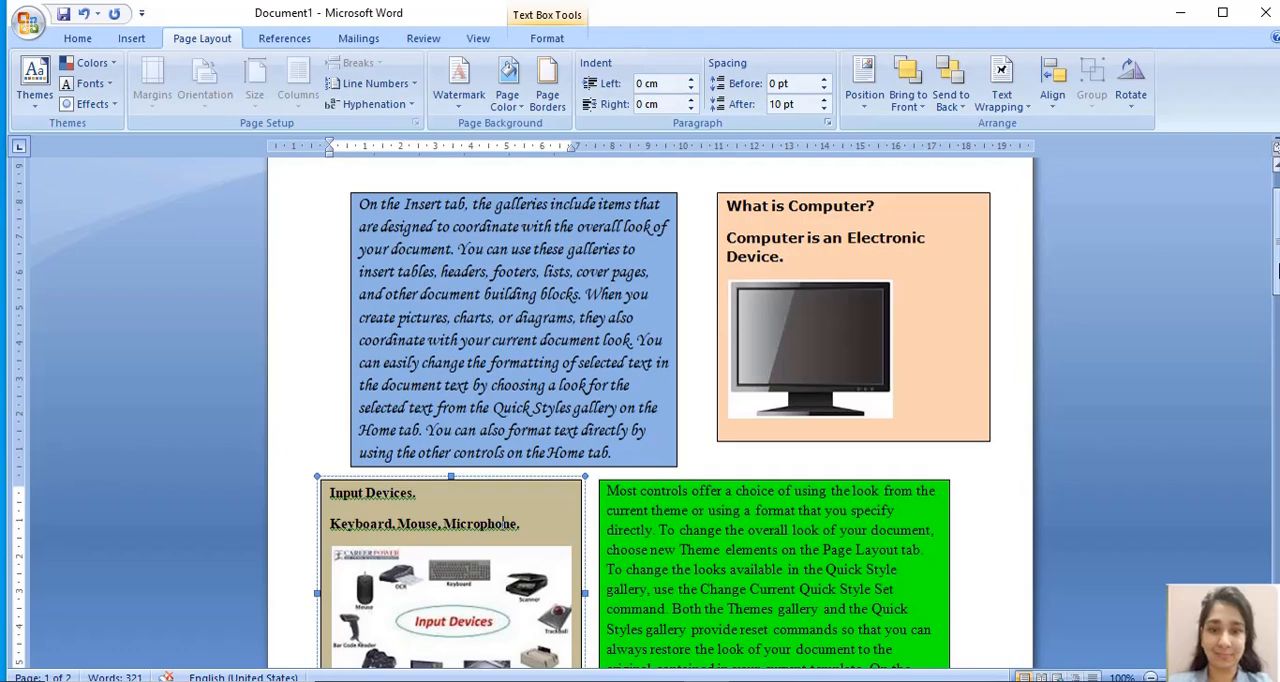
- Draw a text box about 2 cm high and 18.9 cm wide below the orange paragraph and fill it with light blue
left_click_drag(1277, 270, 1277, 402)
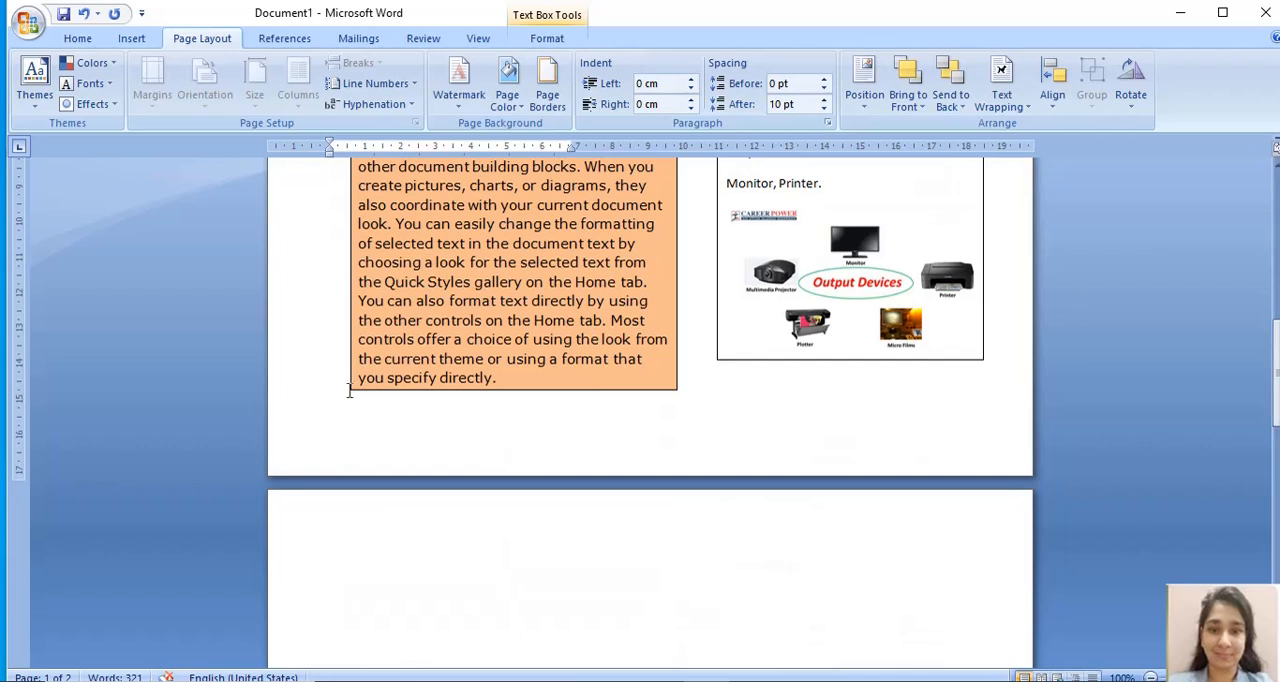
left_click(131, 38)
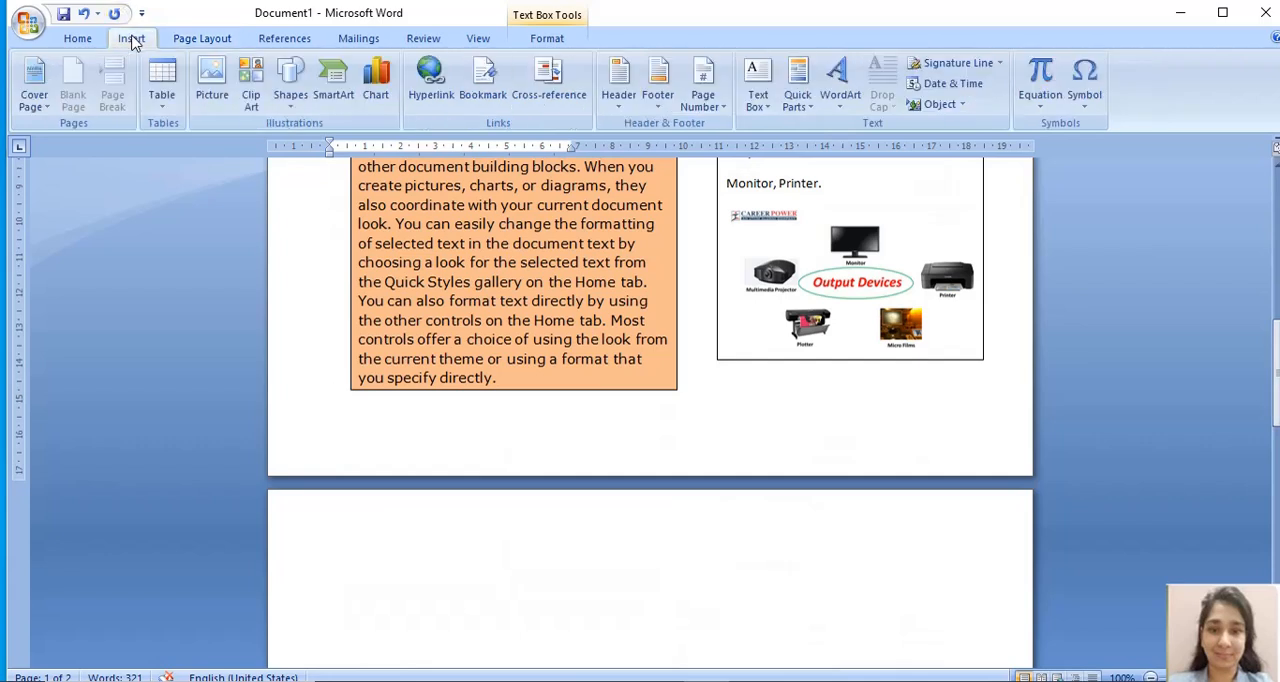
left_click(764, 106)
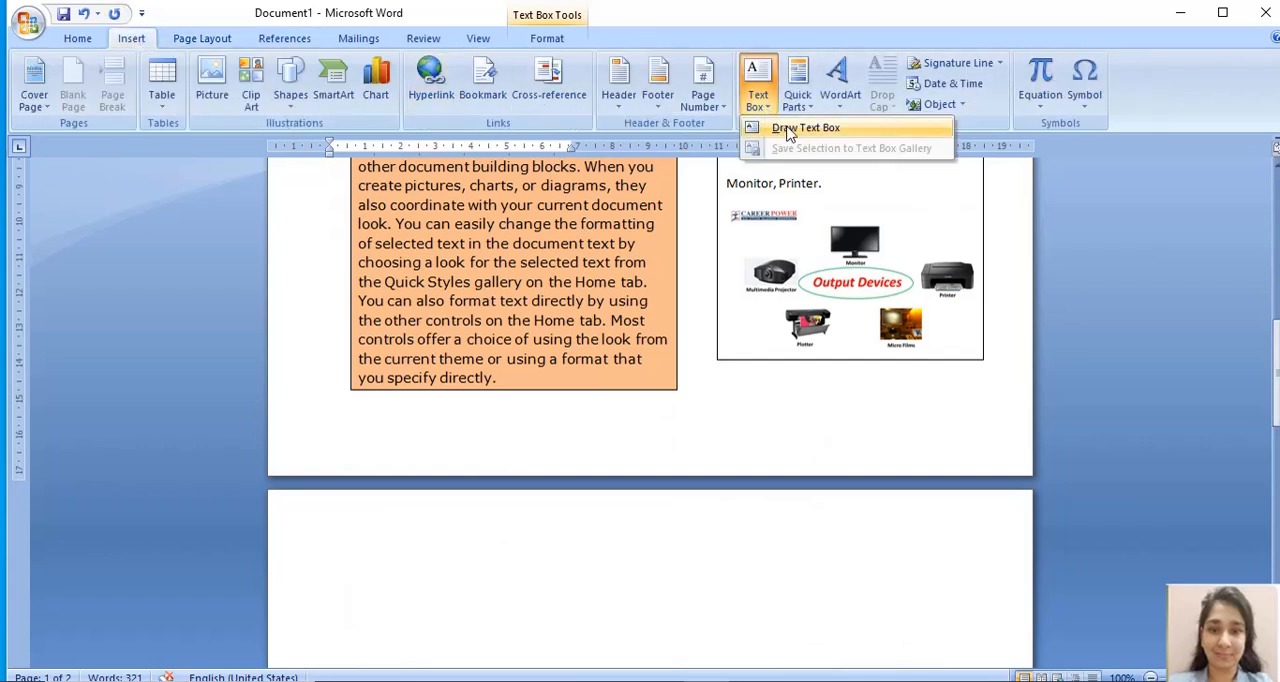
left_click(780, 126)
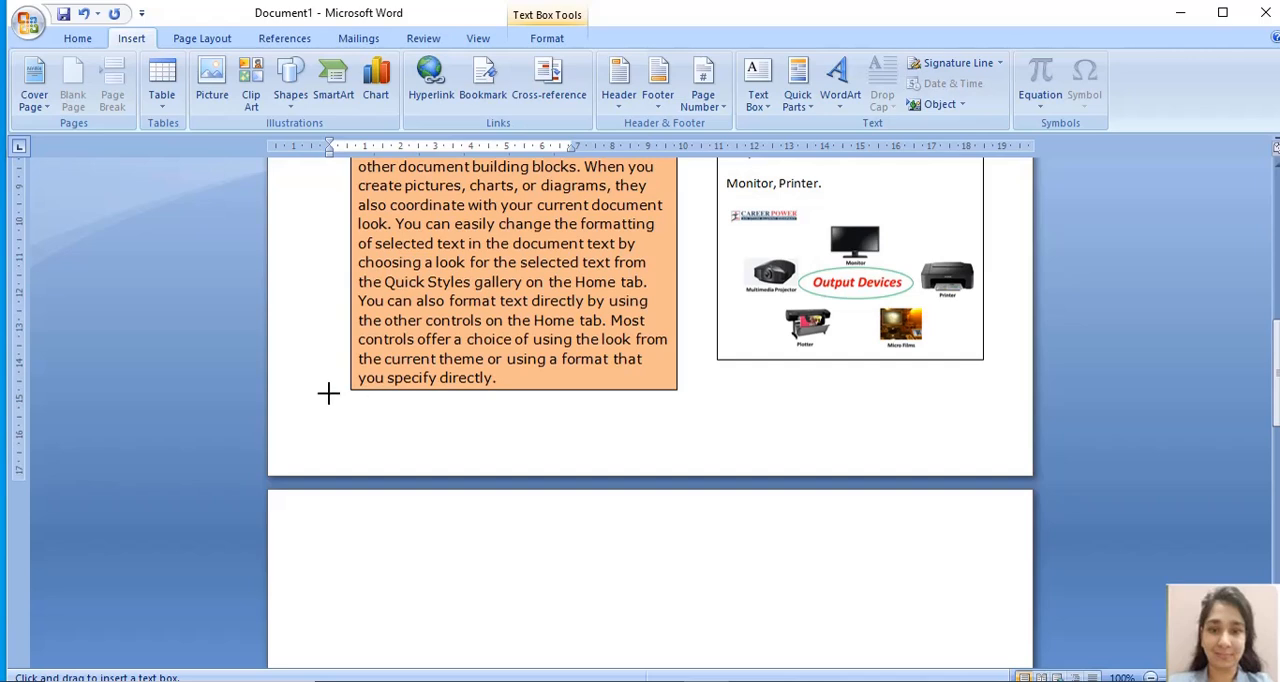
left_click_drag(995, 470, 329, 393)
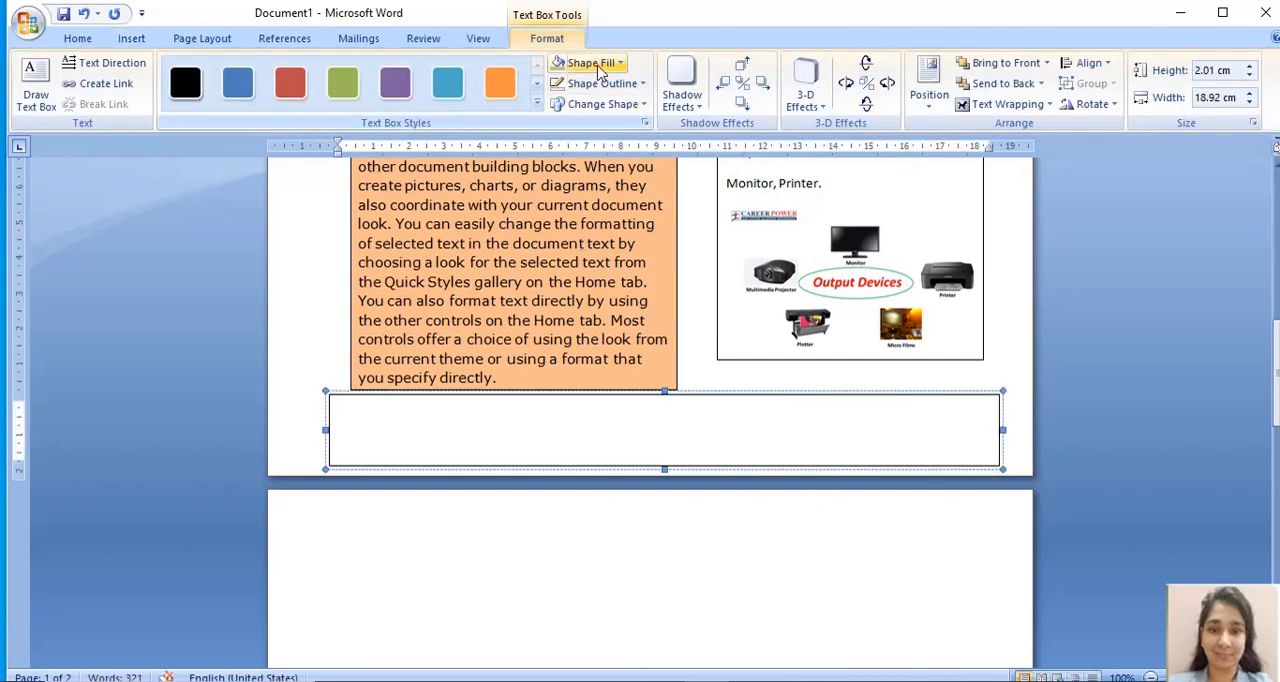
left_click(585, 62)
left_click(622, 138)
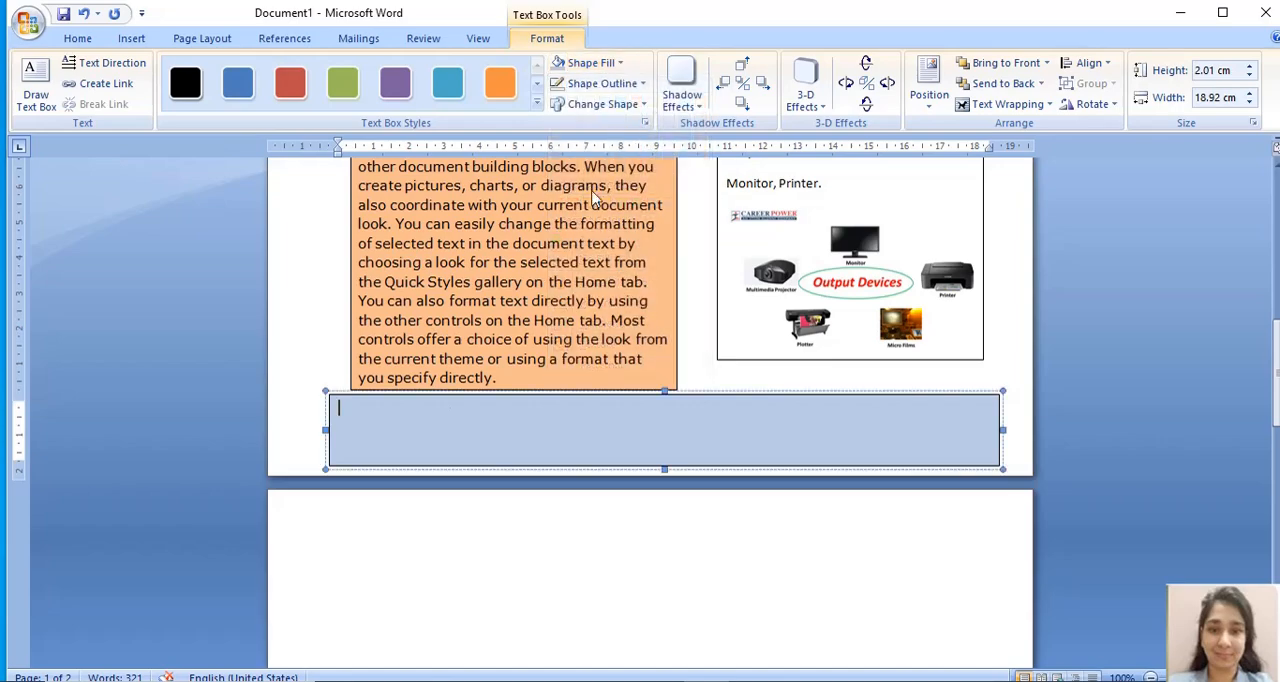
- Copy the passage from "create pictures, charts" to "choosing a look for" in the orange paragraph into the wide light blue text box
left_click_drag(1274, 424, 1274, 326)
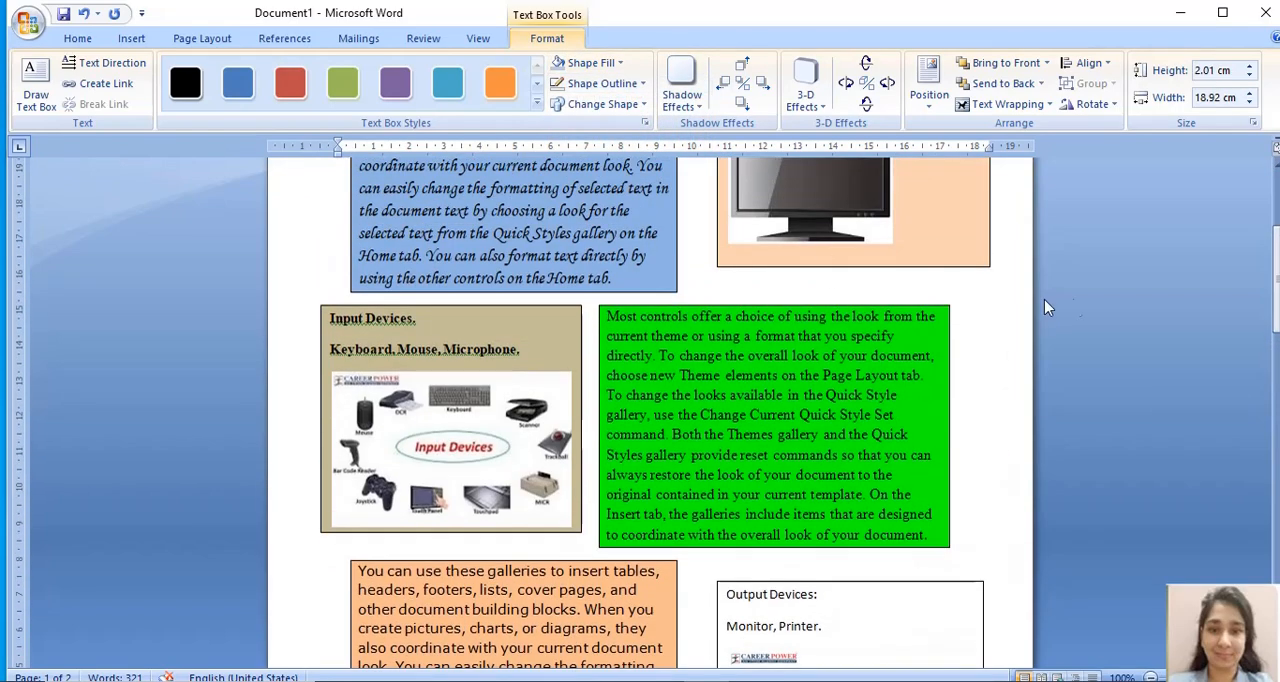
left_click_drag(1276, 281, 1277, 247)
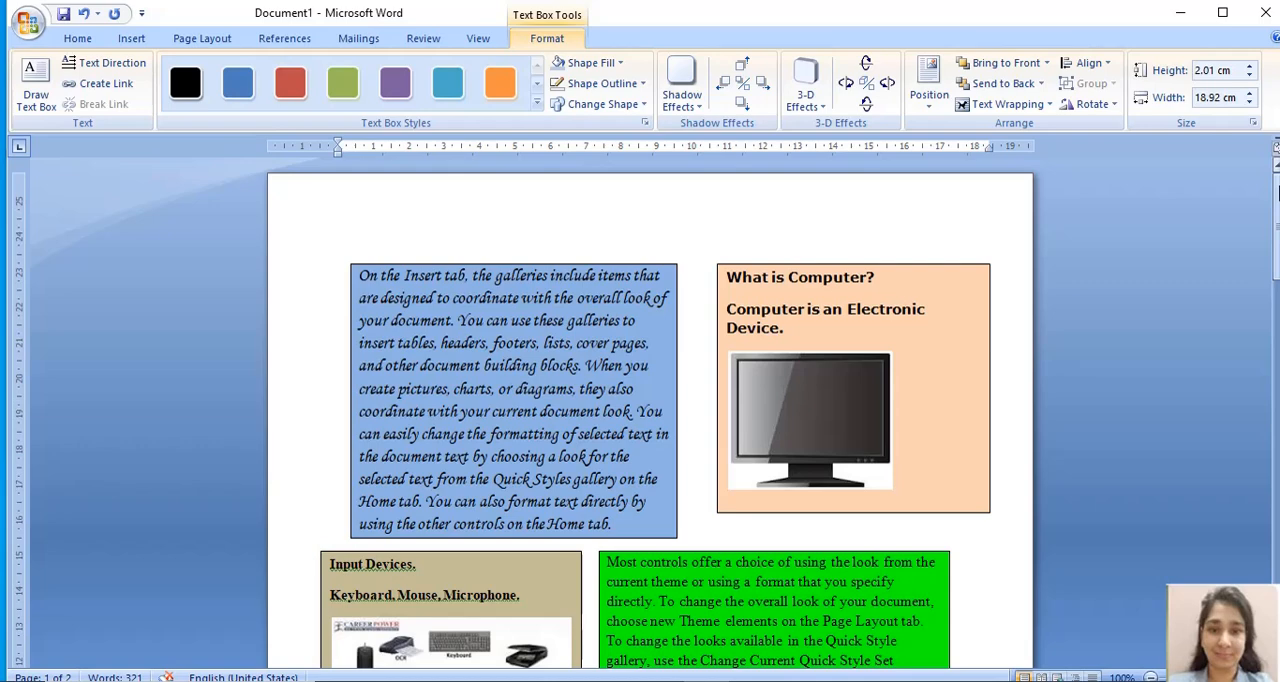
left_click_drag(1277, 190, 1277, 338)
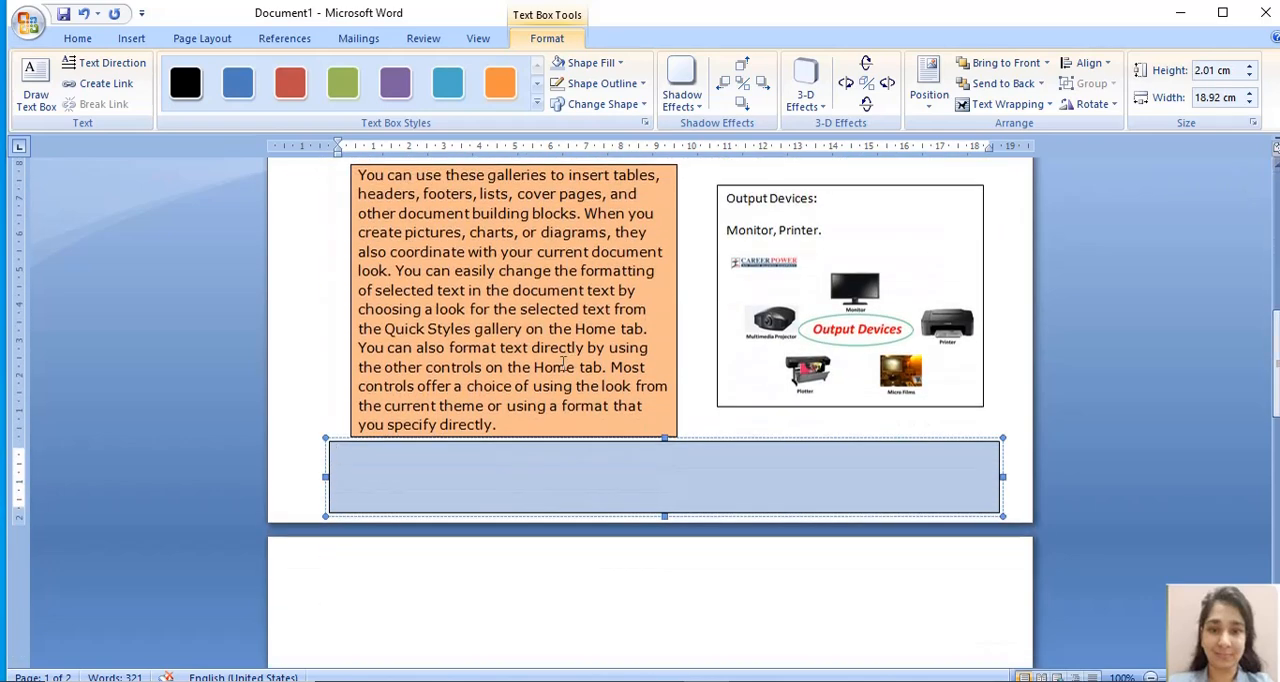
left_click(495, 477)
left_click_drag(372, 232, 490, 309)
key("ctrl+c")
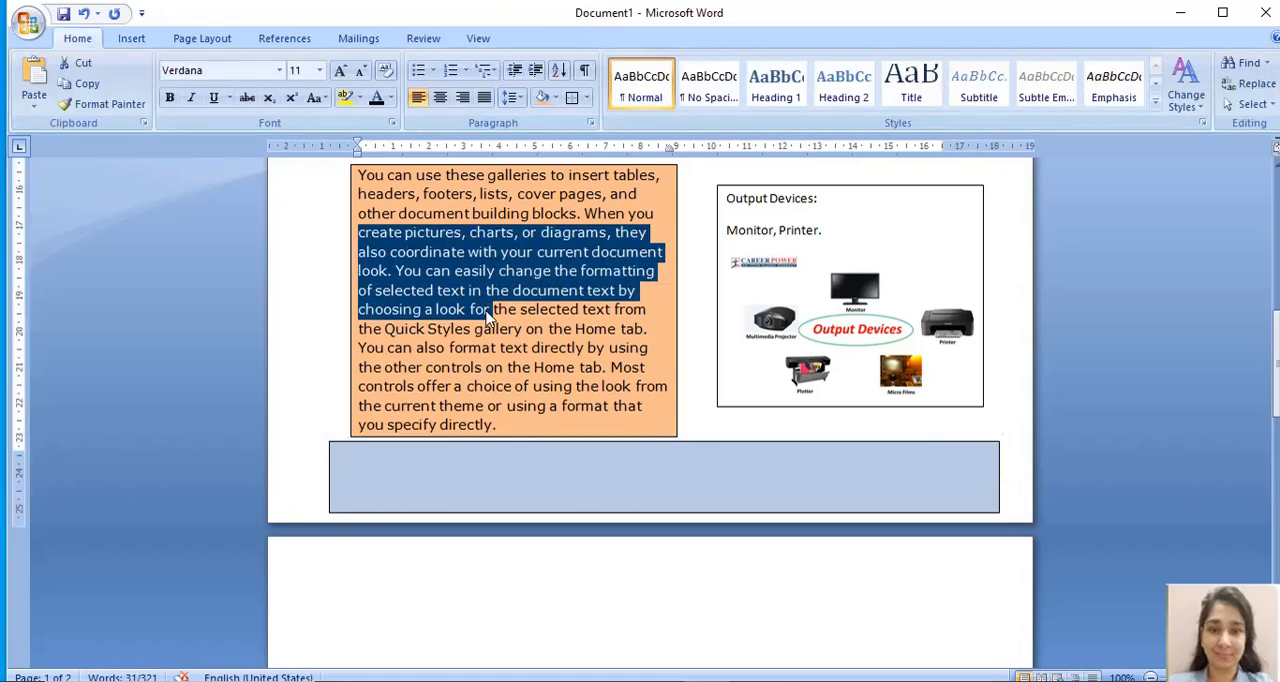
left_click(502, 453)
key("ctrl+v")
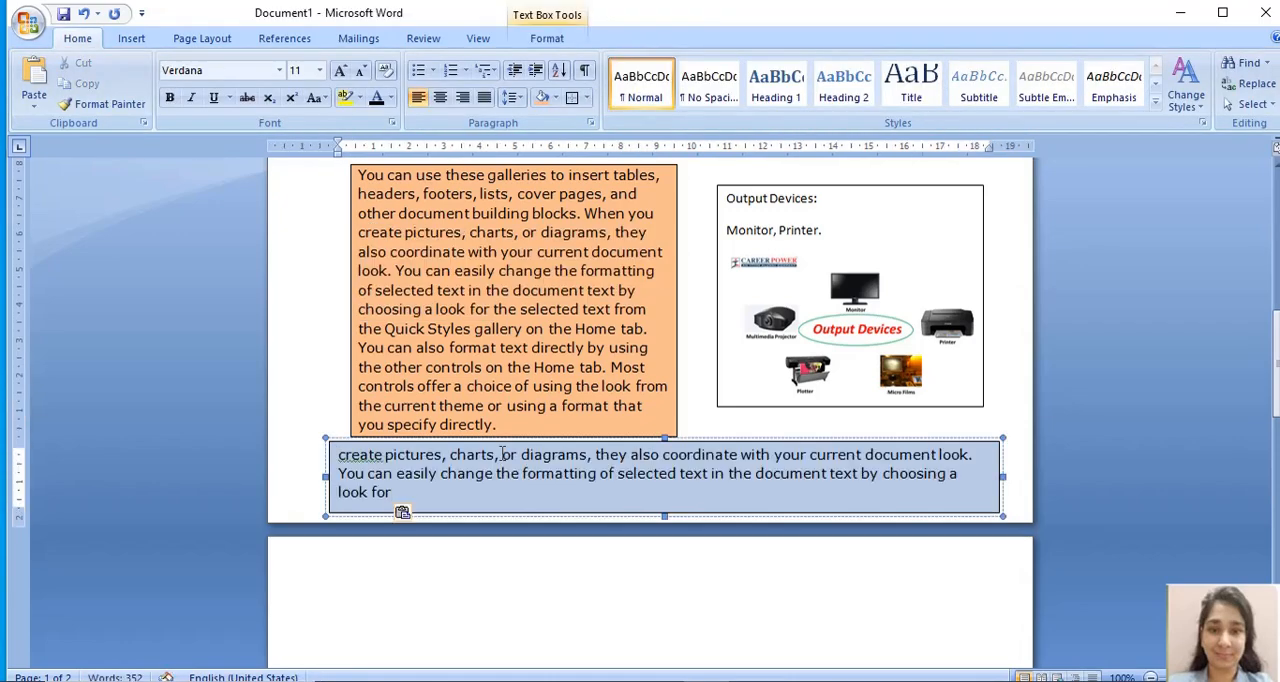
- Review the completed page layout, examining the wide text box's passage and the paragraphs and text boxes above it
left_click_drag(1277, 387, 1277, 305)
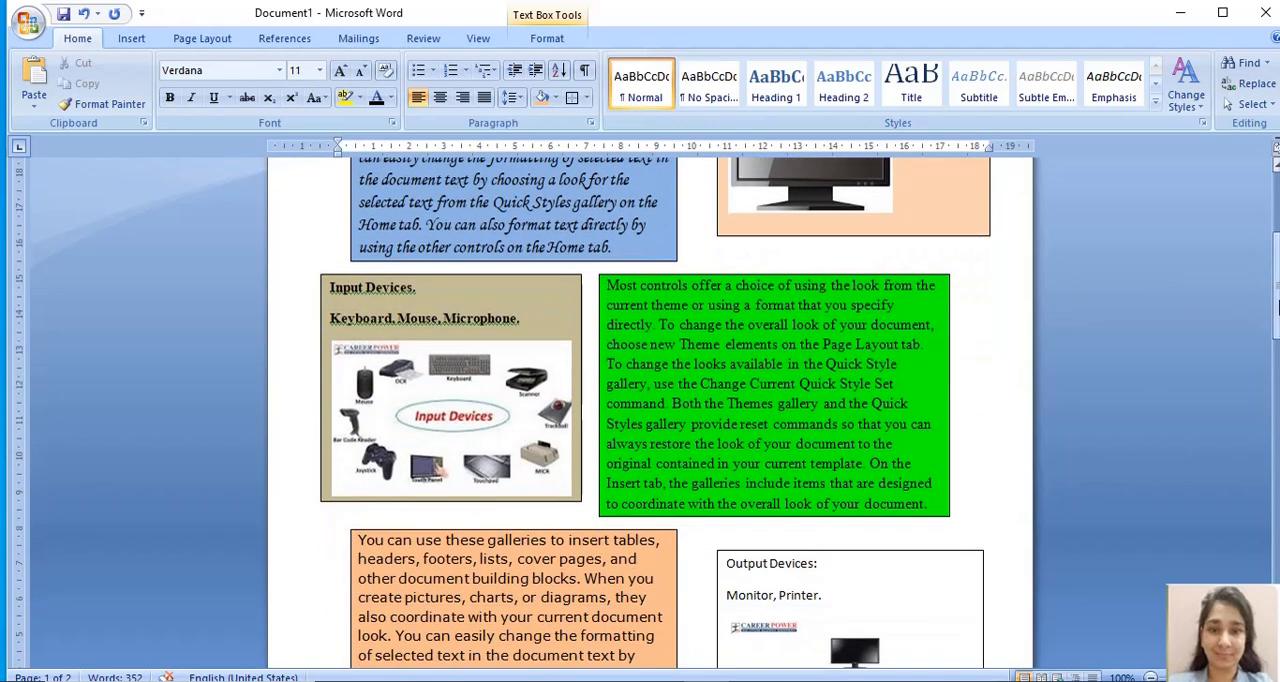
left_click_drag(1277, 285, 1277, 357)
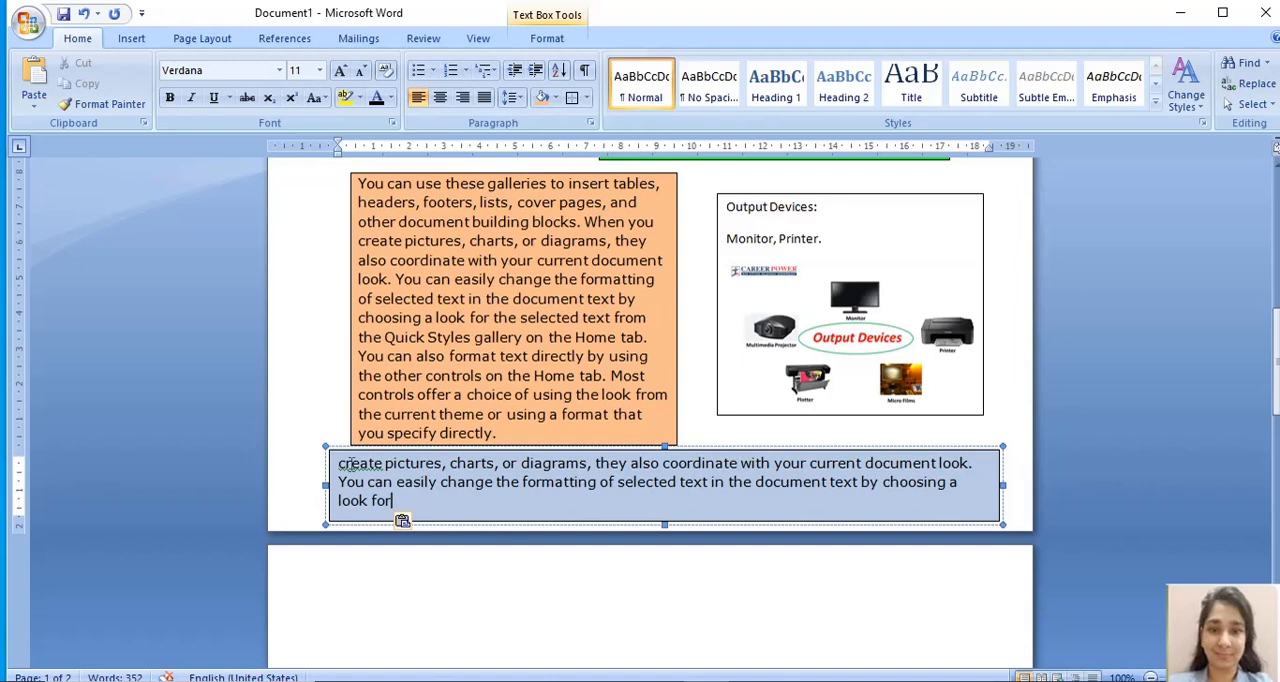
left_click_drag(341, 462, 396, 500)
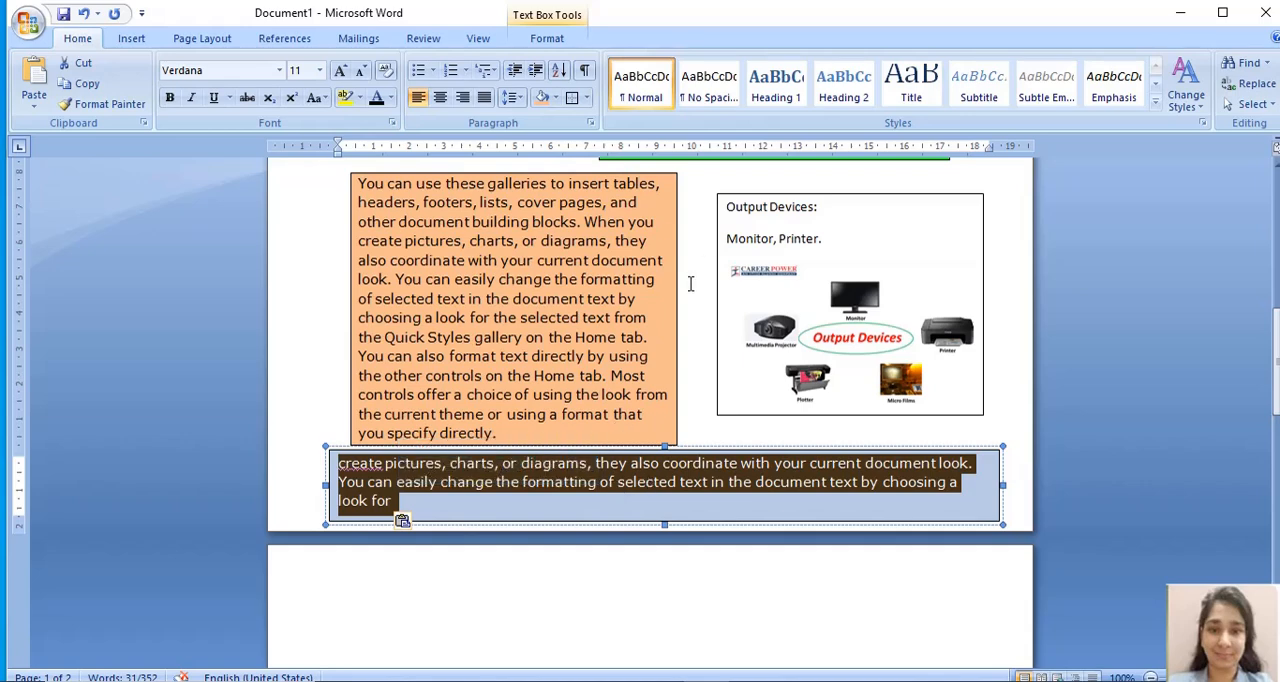
left_click(563, 502)
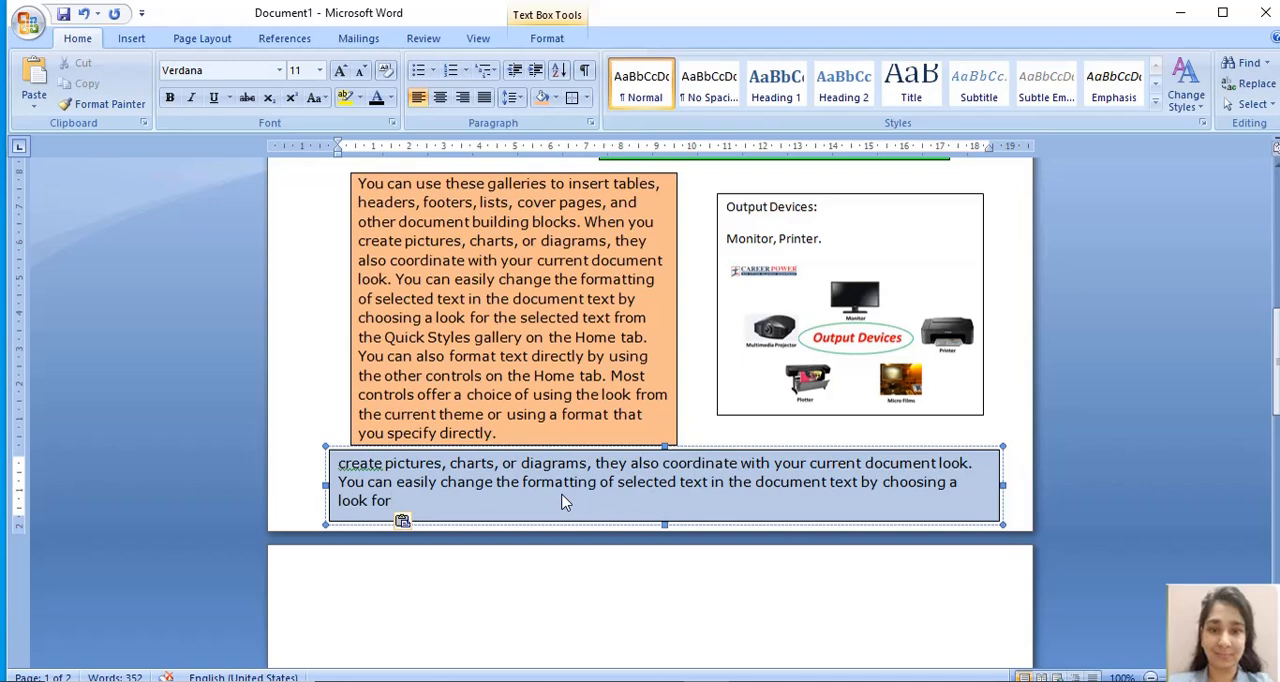
left_click_drag(1278, 314, 1278, 186)
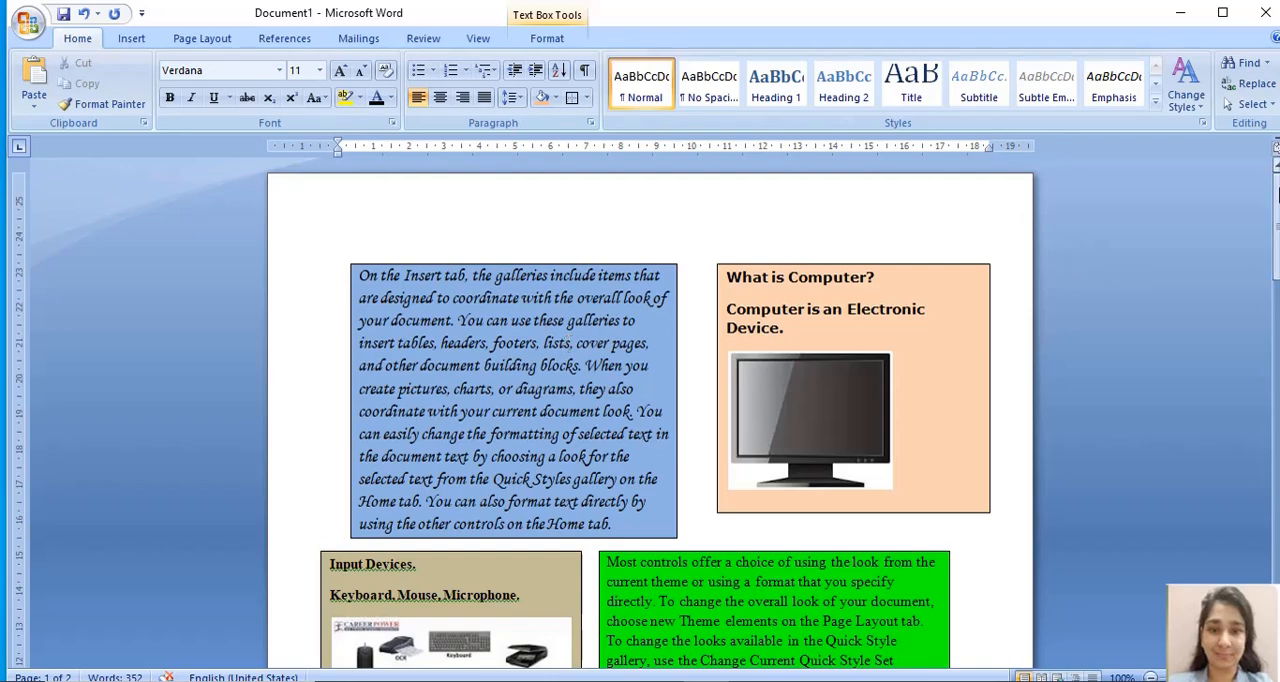
left_click_drag(1277, 205, 1278, 313)
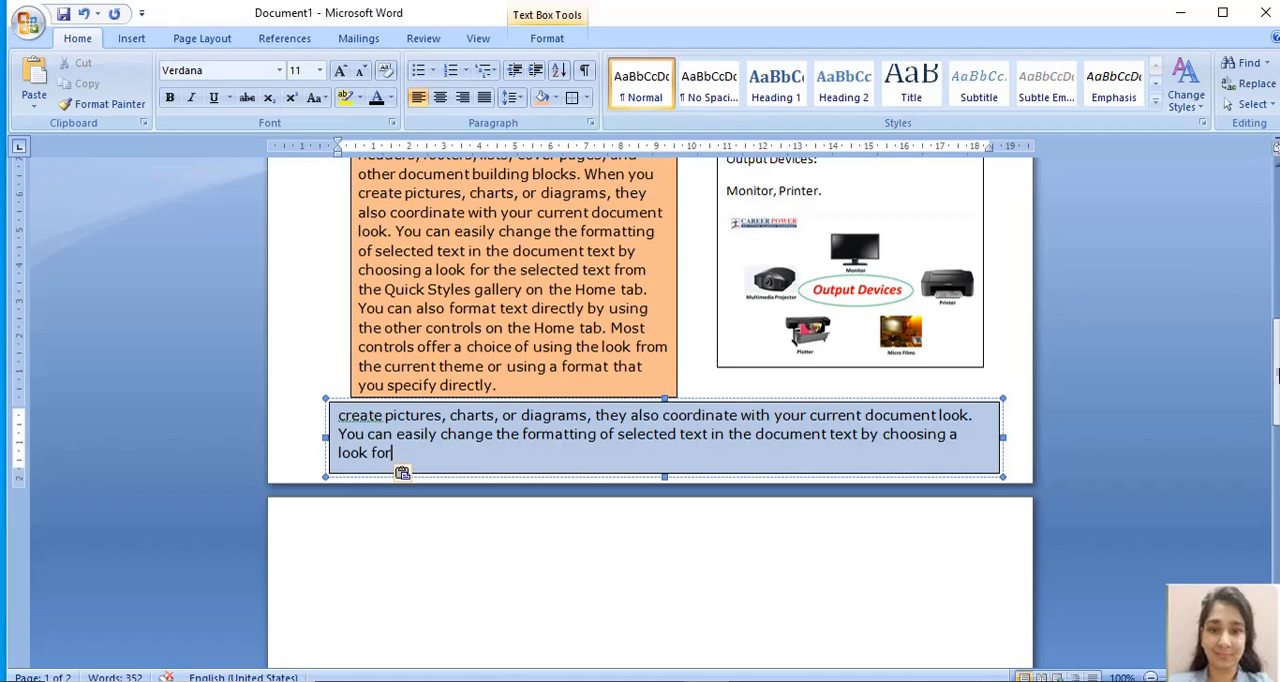
left_click_drag(1276, 372, 1277, 325)
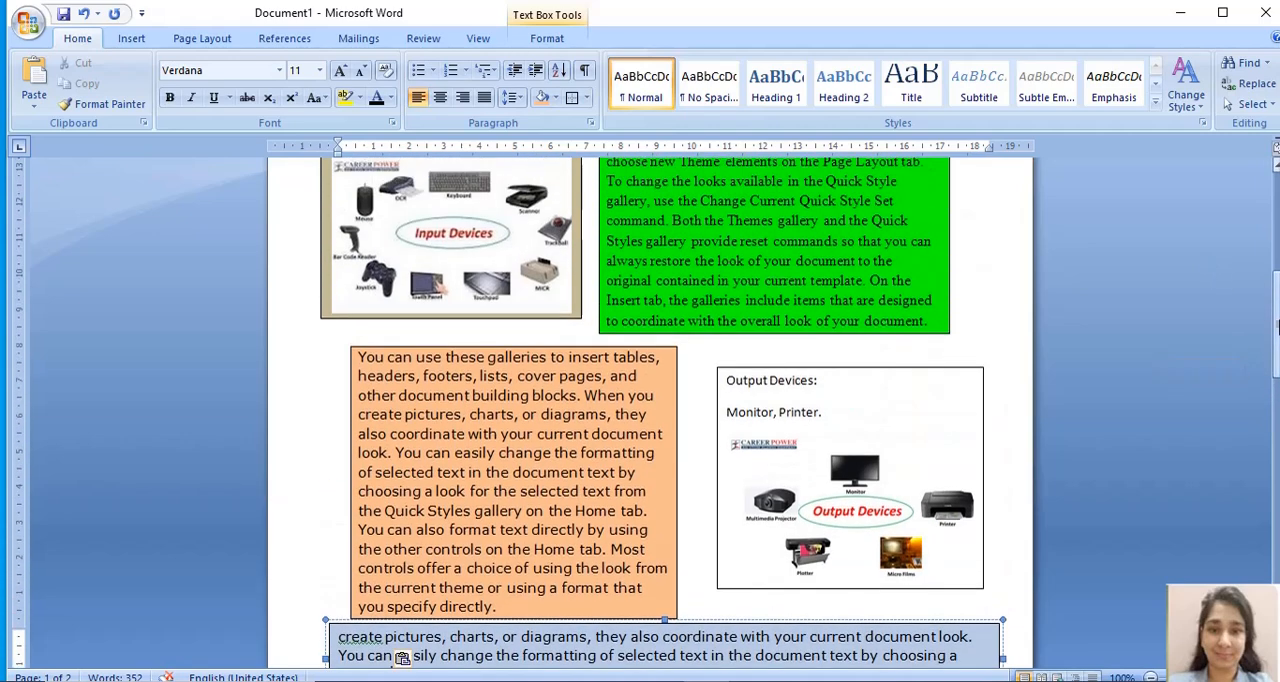